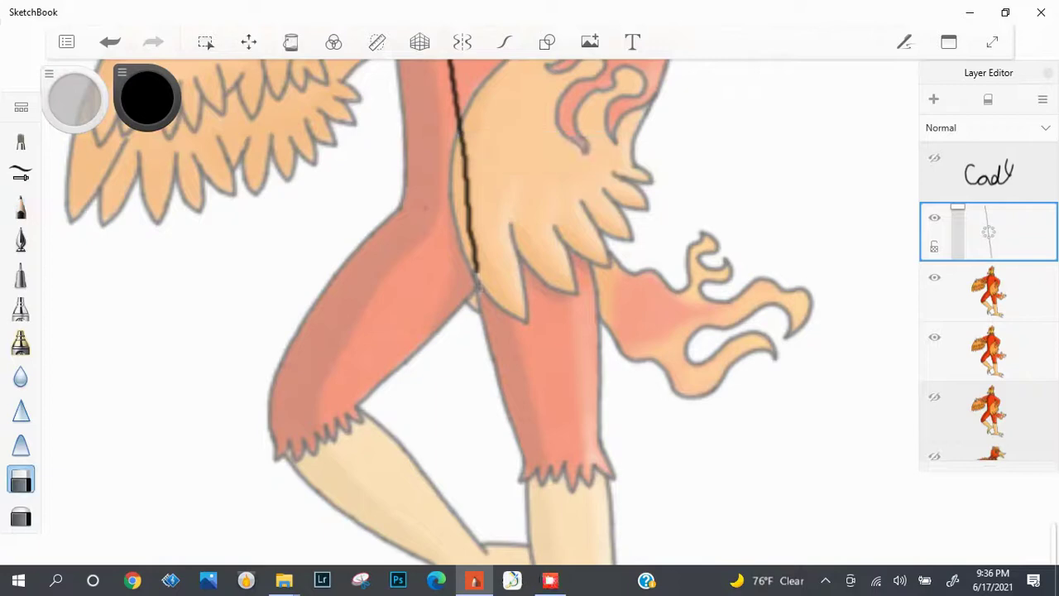
# Draw the stick figure's bent leg with the Pencil, running from the hip to the knee and straight down as a shin.
pyautogui.press('p')
pyautogui.moveTo(468, 217)
pyautogui.mouseDown()
pyautogui.moveTo(473, 233)
pyautogui.moveTo(307, 399)
pyautogui.mouseUp()
pyautogui.scroll(-5, 463, 307)
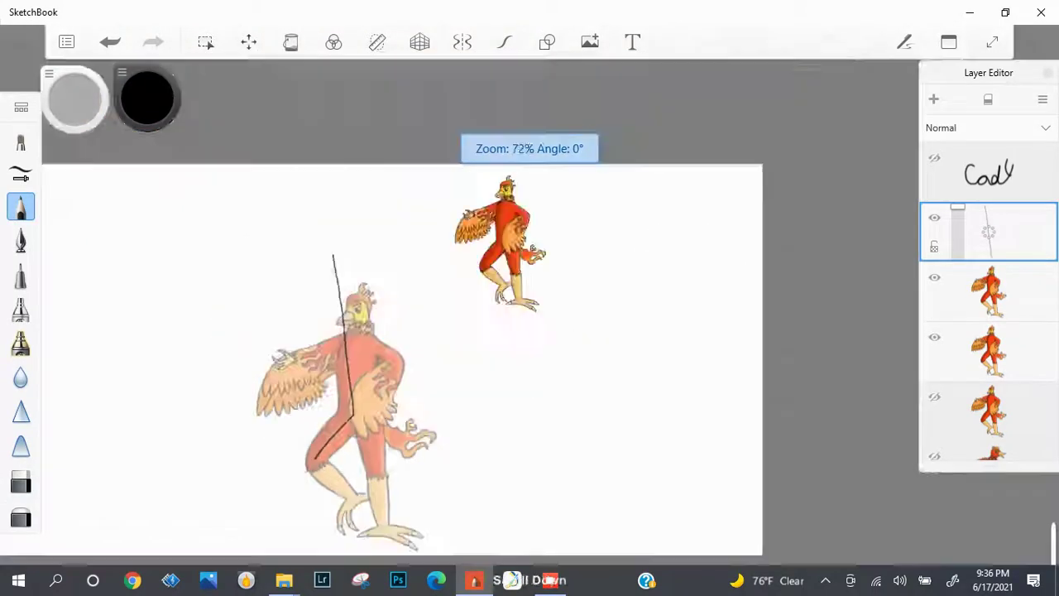
pyautogui.scroll(5, 397, 331)
pyautogui.moveTo(345, 269); pyautogui.dragTo(338, 400)
# Draw the tail-side leg as a thigh slanting down from the hip and a lower leg kicked outward past the character.
pyautogui.moveTo(460, 140)
pyautogui.mouseDown()
pyautogui.moveTo(555, 314)
pyautogui.moveTo(612, 386)
pyautogui.moveTo(517, 250)
pyautogui.moveTo(553, 309)
pyautogui.moveTo(520, 316)
pyautogui.moveTo(748, 386)
pyautogui.mouseUp()
pyautogui.hotkey('ctrl', 'z')
pyautogui.scroll(3, 588, 277)
pyautogui.press('e')
pyautogui.press('e')
pyautogui.hotkey('ctrl', 'z')
pyautogui.moveTo(520, 319); pyautogui.dragTo(825, 428)
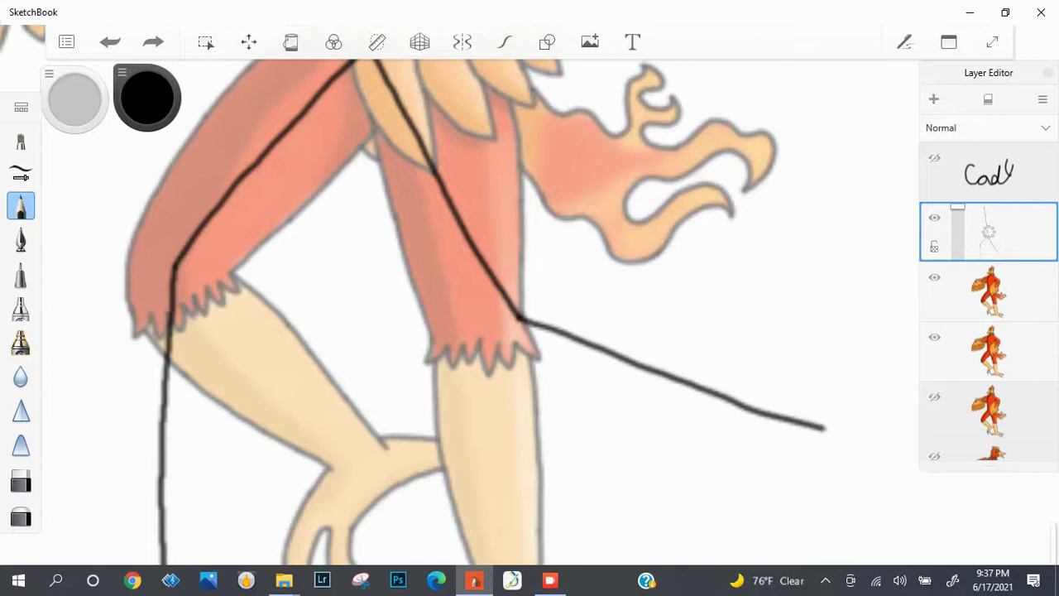
pyautogui.hotkey('ctrl', 'z')
pyautogui.moveTo(520, 319); pyautogui.dragTo(822, 390)
pyautogui.scroll(-5, 776, 273)
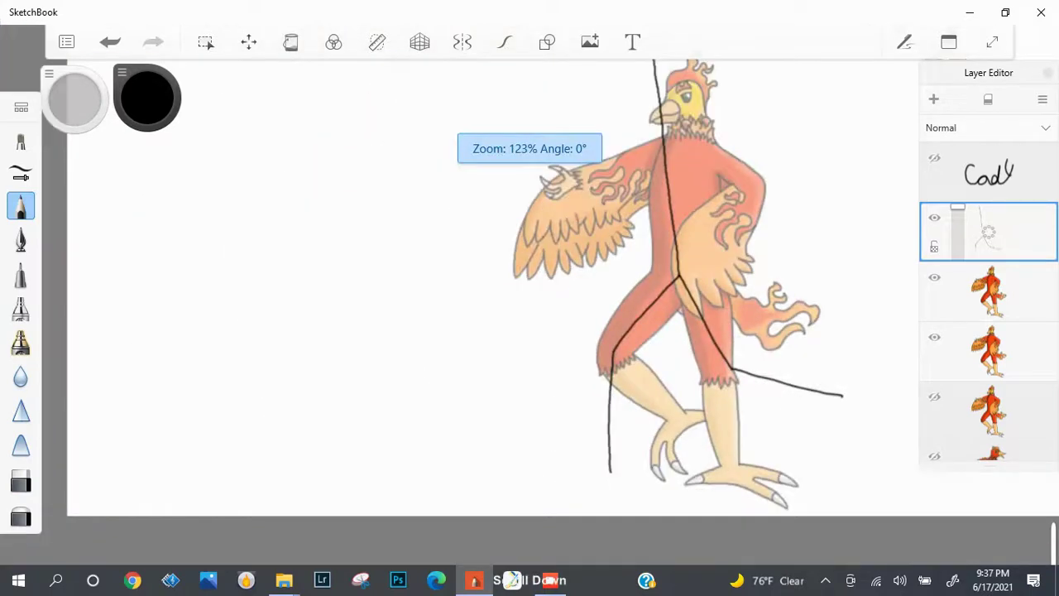
# Draw the arm above the spread wing, sloping from the shoulder point to the elbow with a nearly level forearm.
pyautogui.scroll(5, 703, 121)
pyautogui.moveTo(554, 197)
pyautogui.mouseDown()
pyautogui.moveTo(579, 187)
pyautogui.moveTo(480, 232)
pyautogui.moveTo(629, 177)
pyautogui.moveTo(522, 257)
pyautogui.moveTo(526, 248)
pyautogui.moveTo(339, 269)
pyautogui.mouseUp()
pyautogui.hotkey('ctrl', 'z')
pyautogui.scroll(-4, 704, 248)
pyautogui.scroll(4, 703, 249)
pyautogui.scroll(-3, 704, 249)
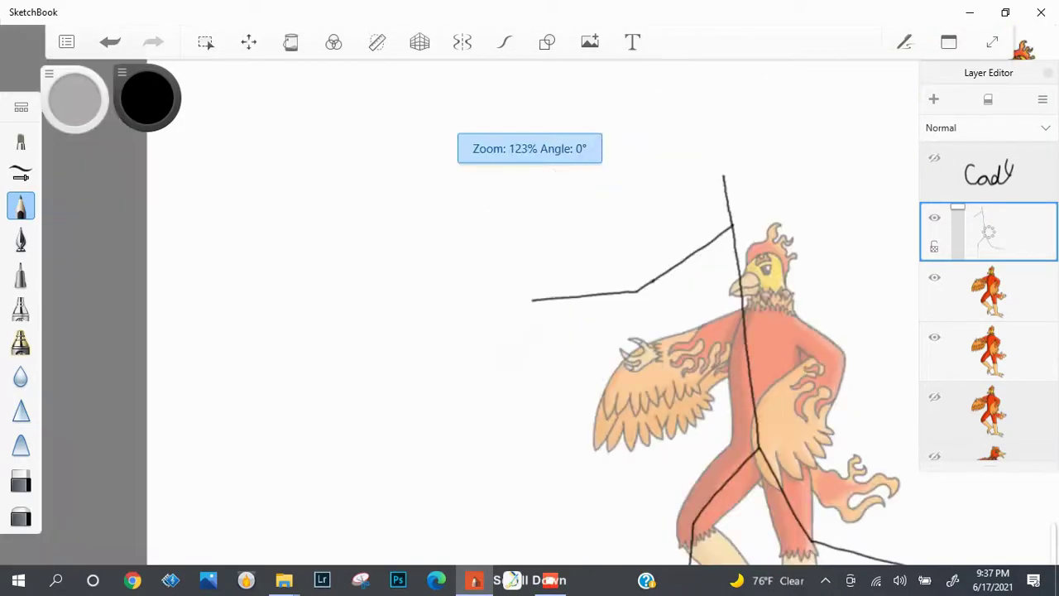
# Draw the opposite arm sloping down from the shoulder point across the bird's head, with the forearm extended outward.
pyautogui.scroll(4, 704, 249)
pyautogui.moveTo(469, 238); pyautogui.dragTo(518, 271)
pyautogui.scroll(-5, 704, 248)
pyautogui.scroll(5, 703, 248)
pyautogui.moveTo(373, 124)
pyautogui.mouseDown()
pyautogui.moveTo(496, 237)
pyautogui.moveTo(580, 283)
pyautogui.mouseUp()
pyautogui.scroll(-4, 704, 248)
pyautogui.scroll(5, 703, 248)
pyautogui.click(21, 480)
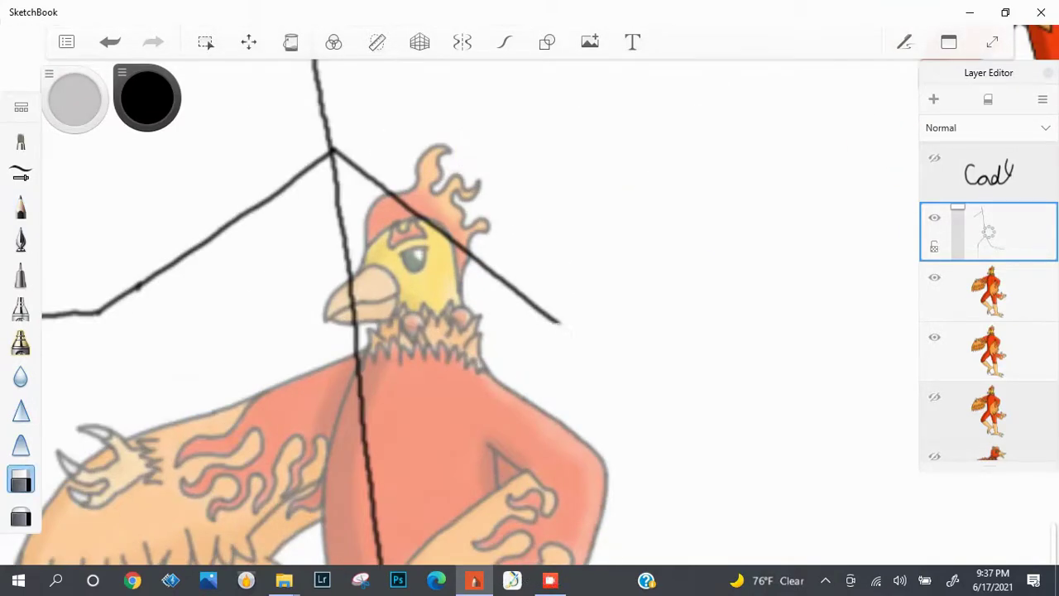
pyautogui.click(20, 206)
pyautogui.moveTo(549, 321); pyautogui.dragTo(745, 364)
pyautogui.scroll(-3, 703, 248)
pyautogui.scroll(3, 703, 248)
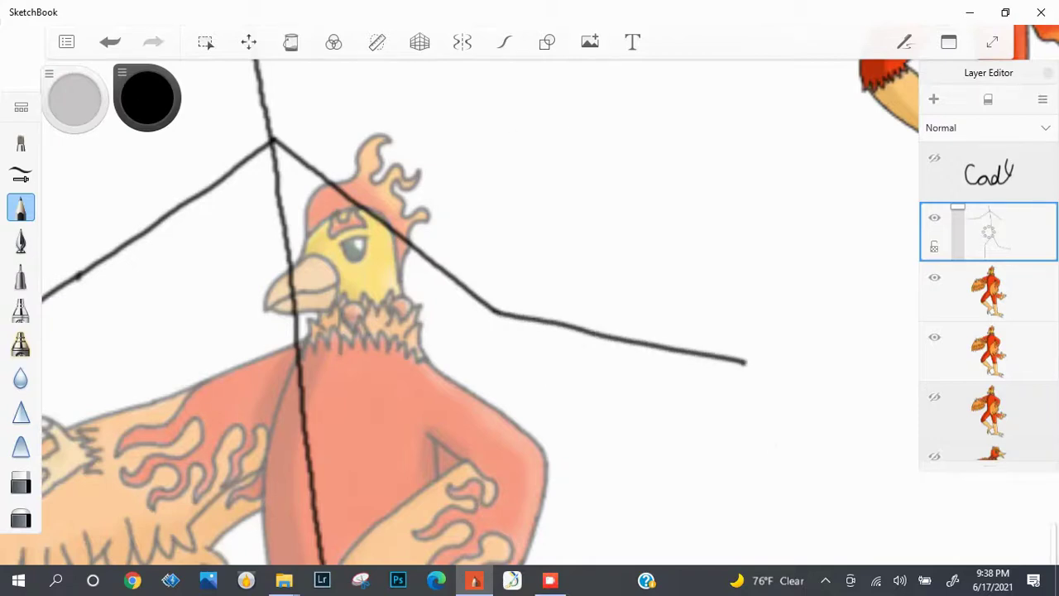
pyautogui.scroll(-3, 703, 248)
# Fade the finished stick-figure layer and add a new empty layer above it.
pyautogui.click(20, 480)
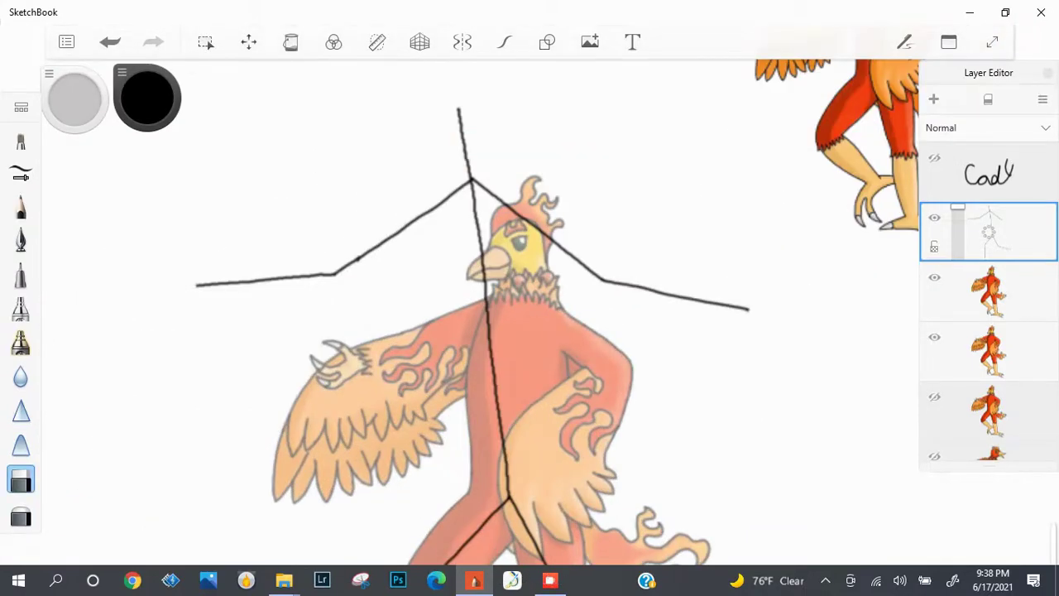
pyautogui.scroll(-3, 703, 248)
pyautogui.scroll(4, 704, 248)
pyautogui.click(934, 217)
pyautogui.click(934, 217)
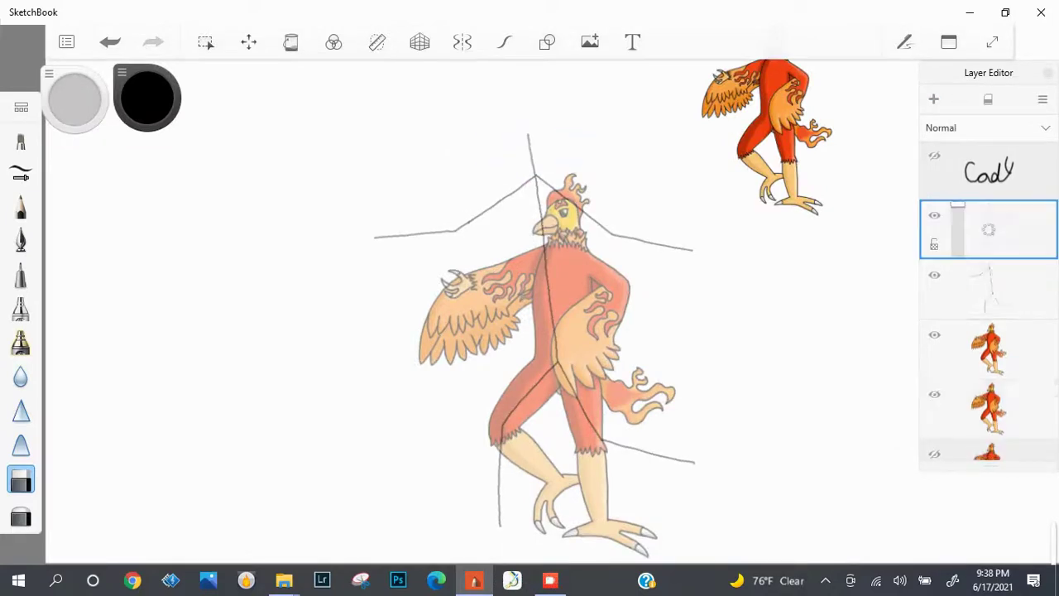
# Draw a new spine line on the empty layer, following the first figure's spine down to the hip.
pyautogui.click(21, 206)
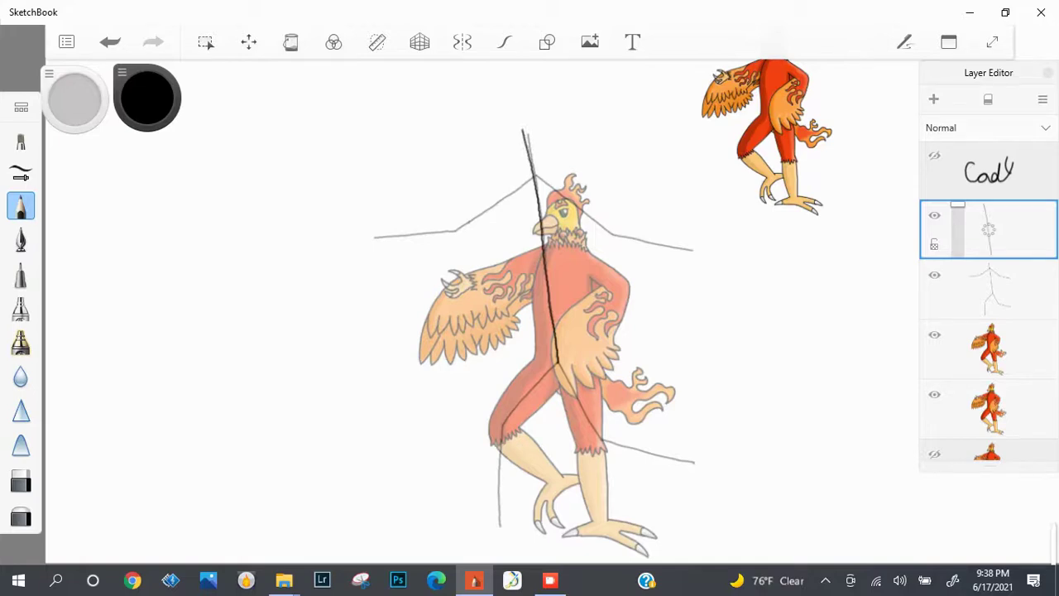
pyautogui.hotkey('ctrl', 'z')
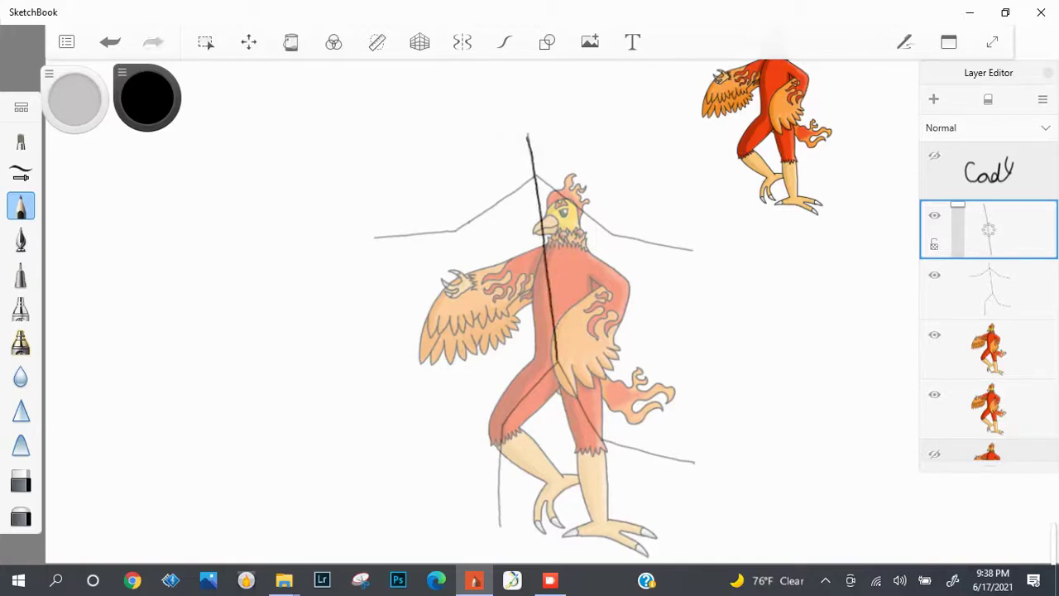
pyautogui.hotkey('ctrl', 'z')
pyautogui.hotkey('ctrl', 'z')
pyautogui.hotkey('ctrl', 'z')
pyautogui.moveTo(553, 309); pyautogui.dragTo(558, 364)
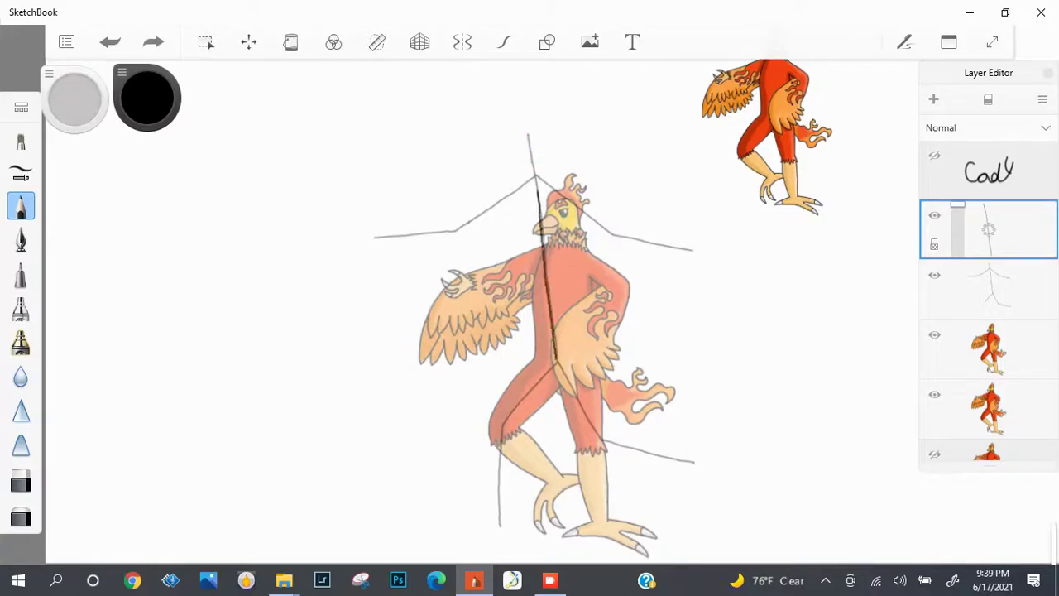
pyautogui.scroll(5, 530, 315)
pyautogui.scroll(-3, 530, 315)
pyautogui.scroll(3, 530, 315)
pyautogui.moveTo(506, 106); pyautogui.dragTo(405, 217)
pyautogui.hotkey('ctrl', 'z')
pyautogui.moveTo(506, 107); pyautogui.dragTo(133, 301)
pyautogui.hotkey('ctrl', 'z')
pyautogui.moveTo(451, 134); pyautogui.dragTo(264, 239)
pyautogui.hotkey('ctrl', 'z')
# Draw a raised thigh line slanting outward from the new figure's hip, past the character's bent knee.
pyautogui.moveTo(503, 109); pyautogui.dragTo(244, 278)
pyautogui.press('e')
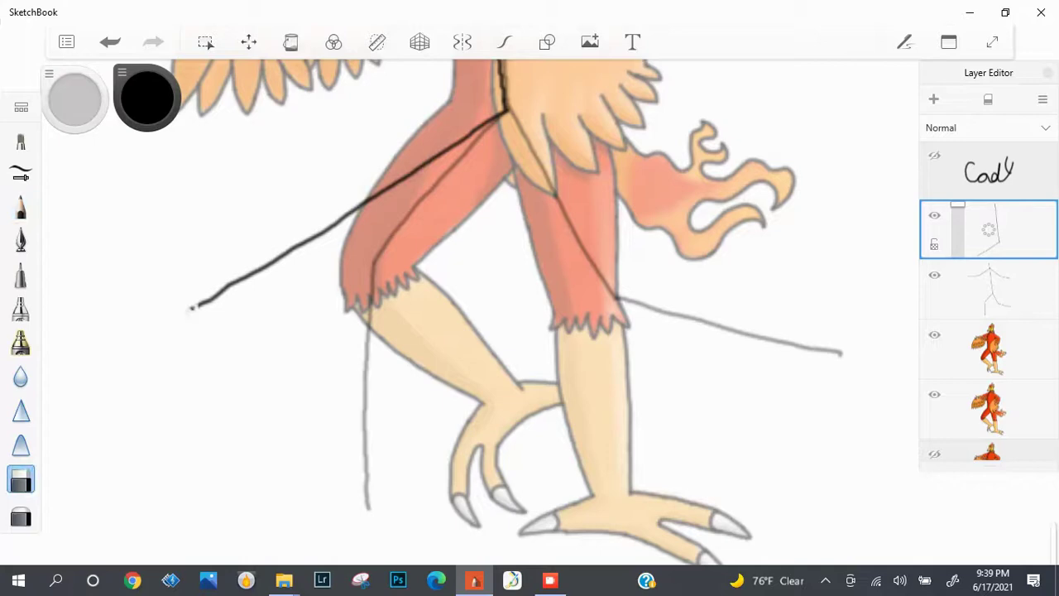
pyautogui.press('e')
# Draw the standing leg as one long line from the hip to the character's foot and erase its excess end.
pyautogui.moveTo(507, 107); pyautogui.dragTo(594, 536)
pyautogui.scroll(2, 594, 536)
pyautogui.press('e')
pyautogui.moveTo(606, 465); pyautogui.dragTo(597, 451)
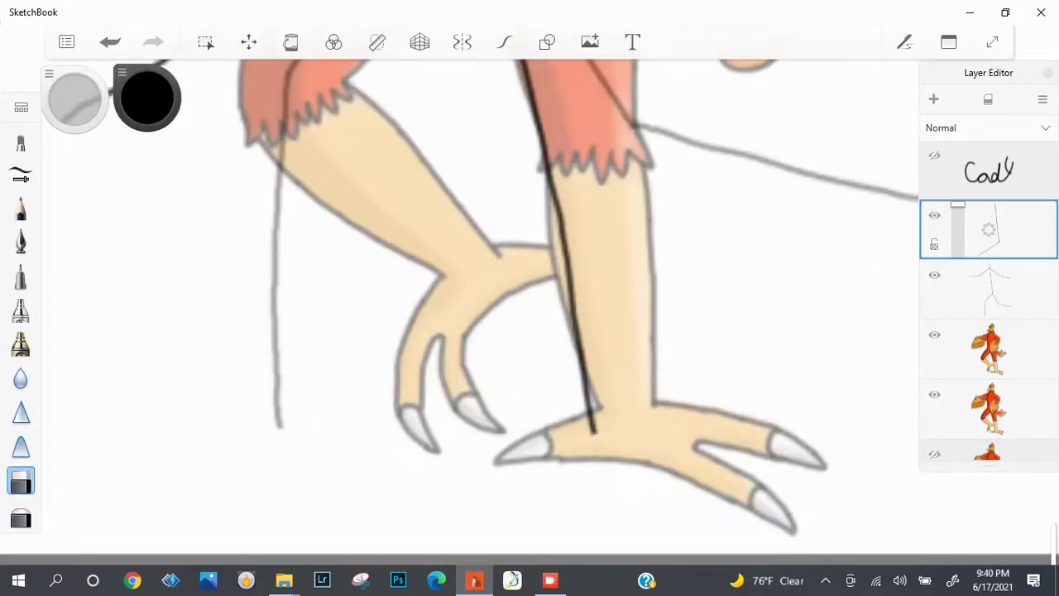
pyautogui.press('e')
pyautogui.scroll(-5, 366, 459)
pyautogui.scroll(4, 403, 216)
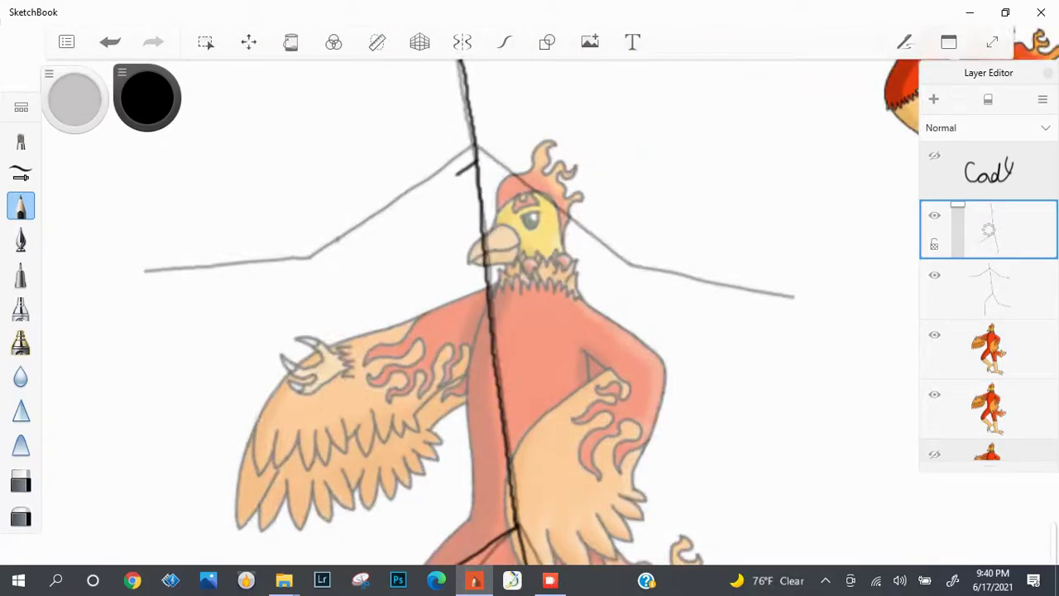
pyautogui.moveTo(457, 174); pyautogui.dragTo(328, 261)
pyautogui.hotkey('ctrl', 'z')
pyautogui.moveTo(480, 181)
pyautogui.mouseDown()
pyautogui.moveTo(273, 161)
pyautogui.moveTo(455, 178)
pyautogui.moveTo(317, 162)
pyautogui.moveTo(242, 185)
pyautogui.mouseUp()
pyautogui.hotkey('ctrl', 'z')
pyautogui.hotkey('ctrl', 'z')
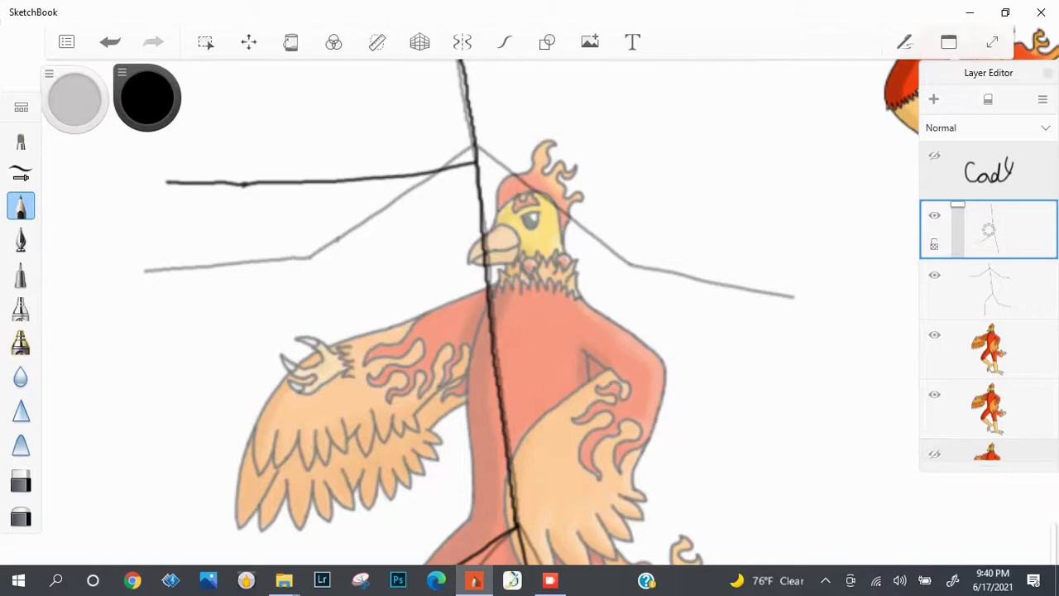
pyautogui.hotkey('ctrl', 'z')
# Draw the raised arm on the spread-wing side, with the upper arm rising to the elbow and the forearm angled down.
pyautogui.moveTo(477, 157); pyautogui.dragTo(247, 109)
pyautogui.moveTo(476, 314); pyautogui.dragTo(579, 331)
pyautogui.hotkey('ctrl', 'z')
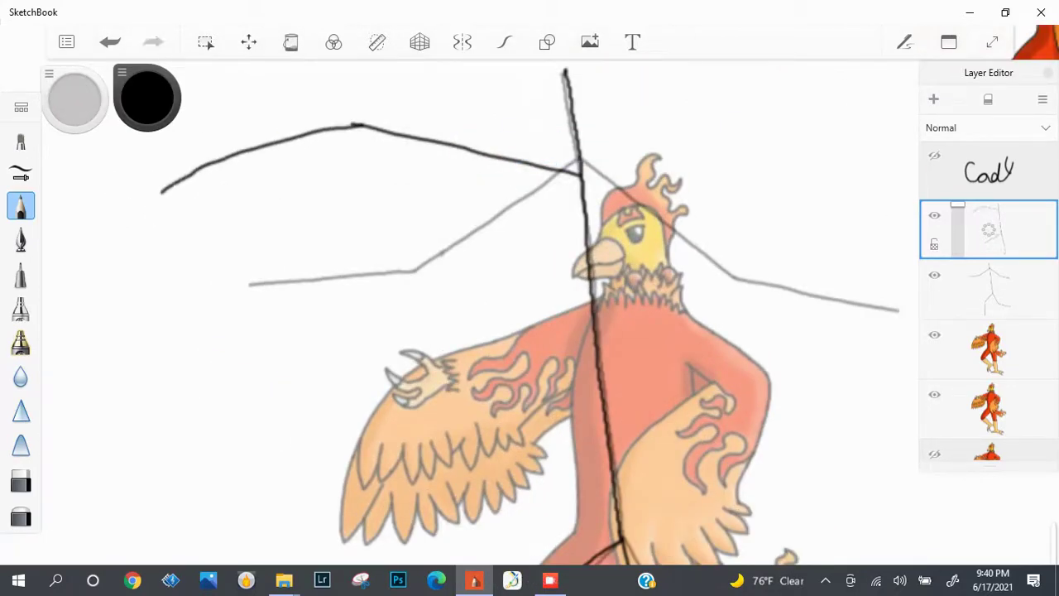
pyautogui.hotkey('ctrl', 'z')
pyautogui.press('e')
pyautogui.press('e')
pyautogui.moveTo(364, 124); pyautogui.dragTo(194, 216)
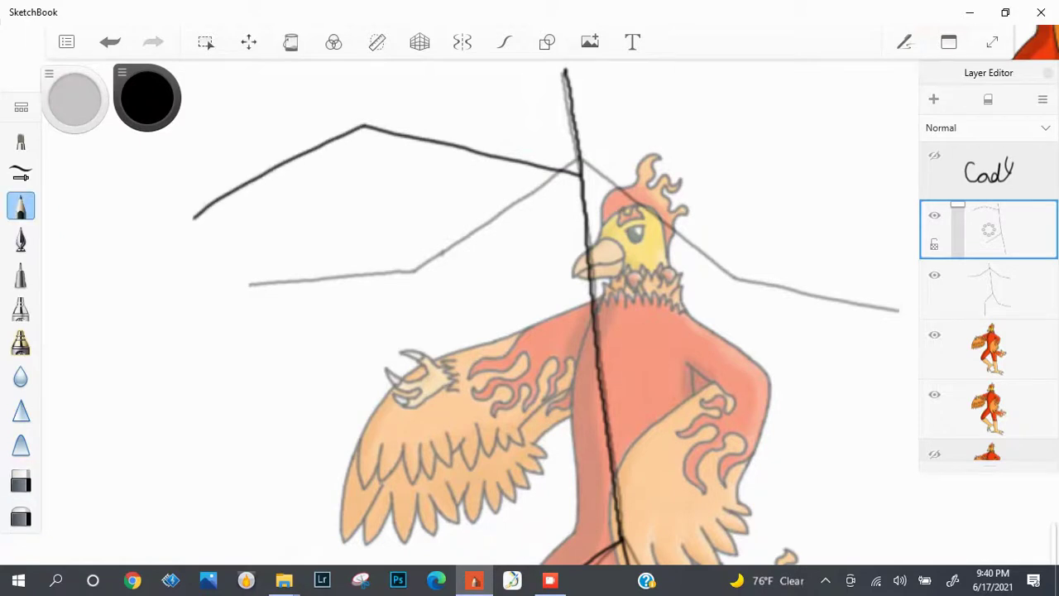
# Draw the matching raised arm on the tail side, rising to the elbow and bending down along the forearm.
pyautogui.scroll(-3, 114, 216)
pyautogui.moveTo(385, 190); pyautogui.dragTo(463, 170)
pyautogui.hotkey('ctrl', 'z')
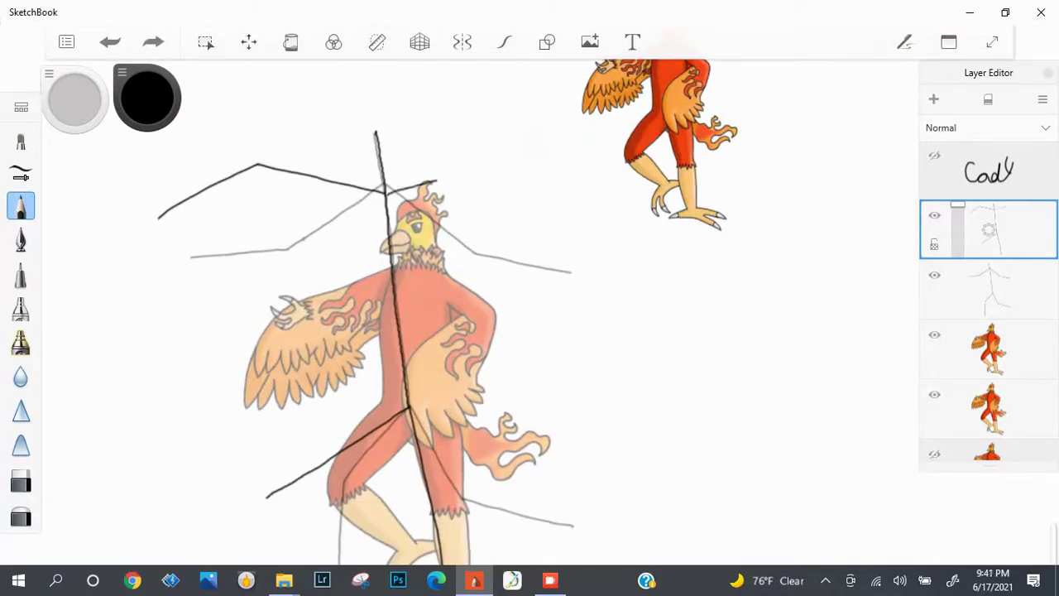
pyautogui.hotkey('ctrl', 'z')
pyautogui.moveTo(385, 190); pyautogui.dragTo(542, 155)
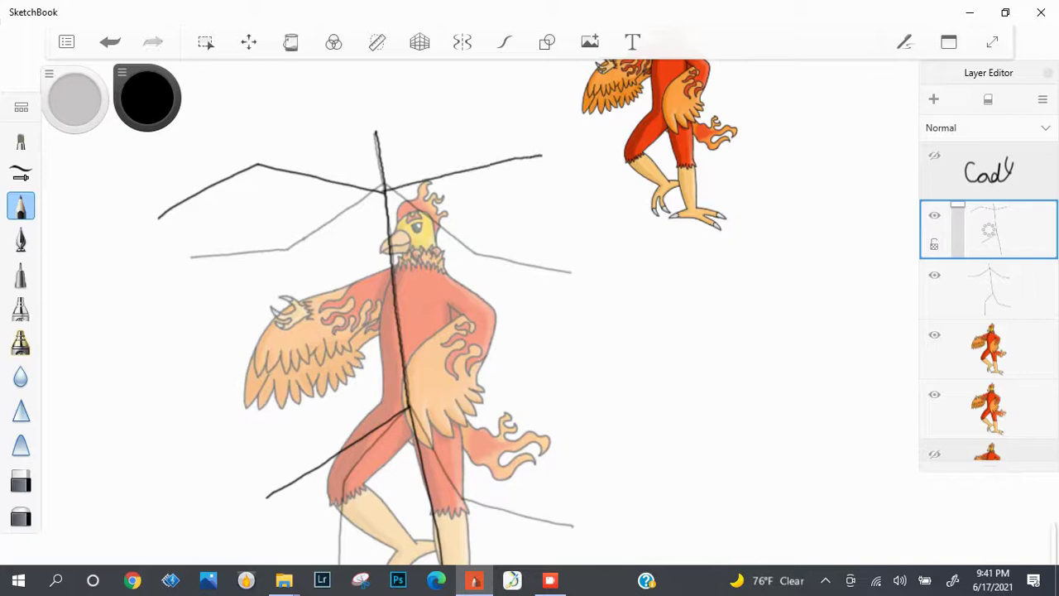
pyautogui.scroll(-3, 529, 298)
pyautogui.scroll(3, 529, 298)
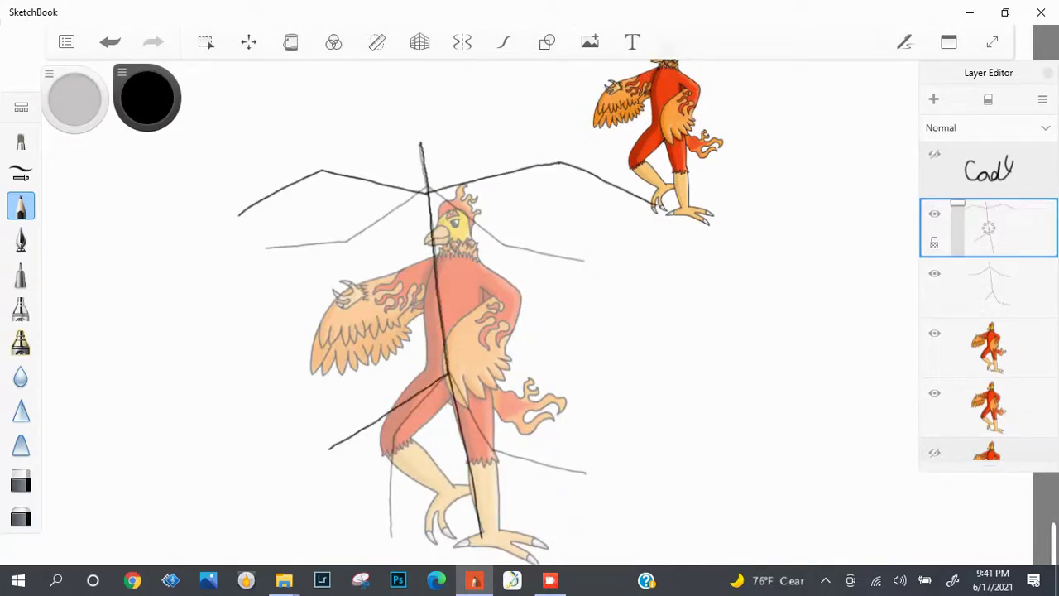
# Hide the second stick-figure layer and add a new empty layer above it.
pyautogui.click(934, 214)
pyautogui.click(934, 215)
pyautogui.click(934, 216)
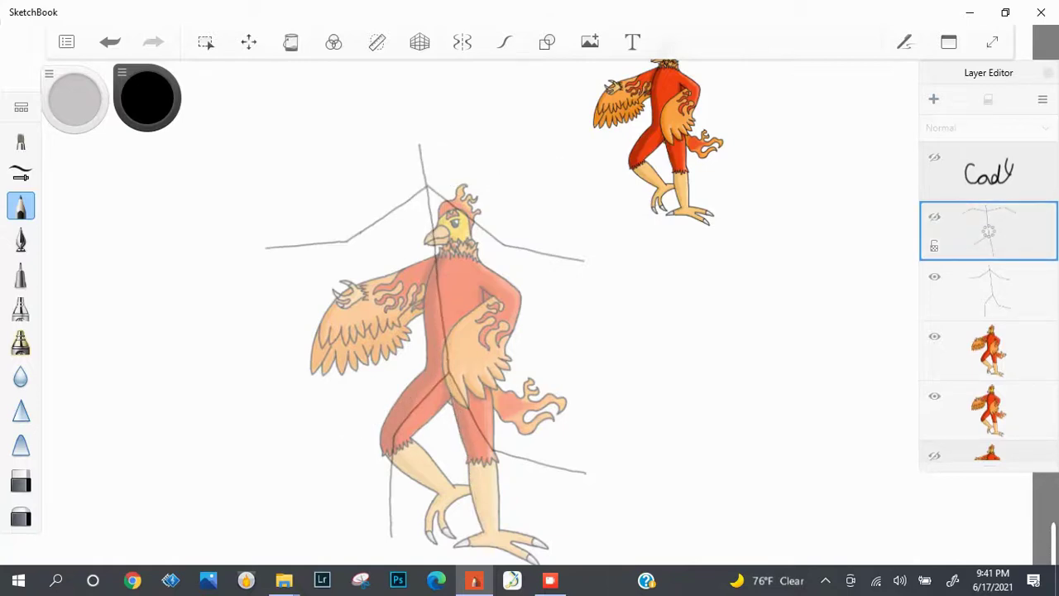
pyautogui.hotkey('ctrl', 'l')
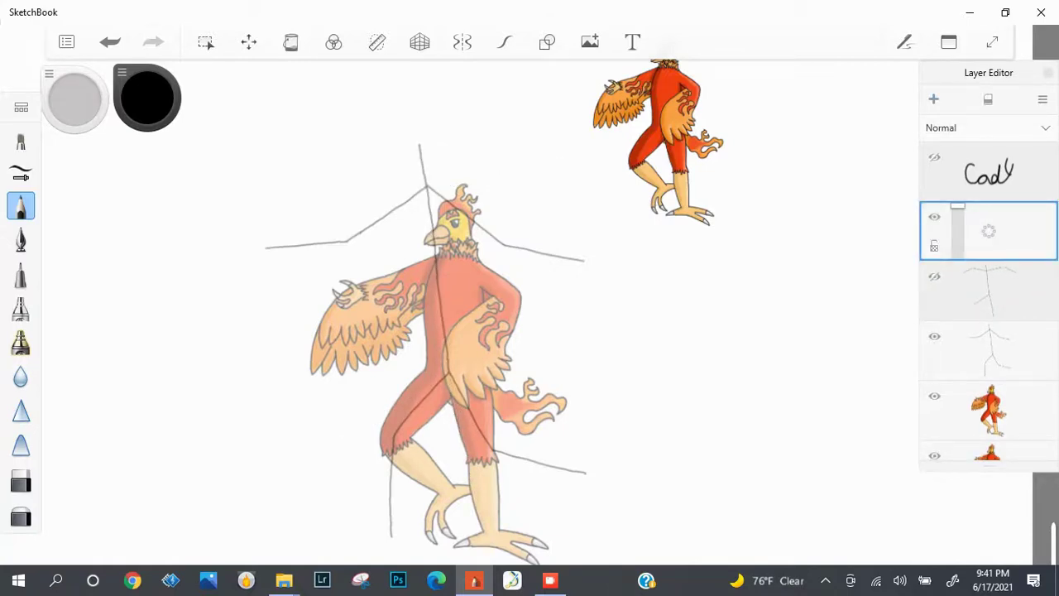
pyautogui.hotkey('ctrl', 'z')
pyautogui.hotkey('ctrl', 'z')
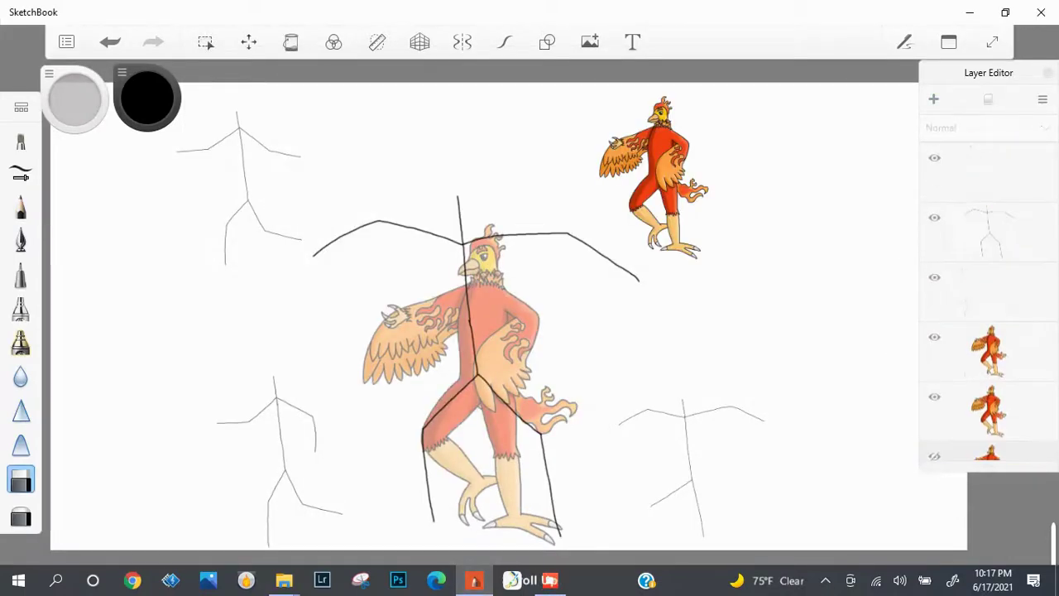
# Lower the large stick-figure layer's opacity and hide the faded character, keeping the empty top layer active.
pyautogui.scroll(5, 389, 322)
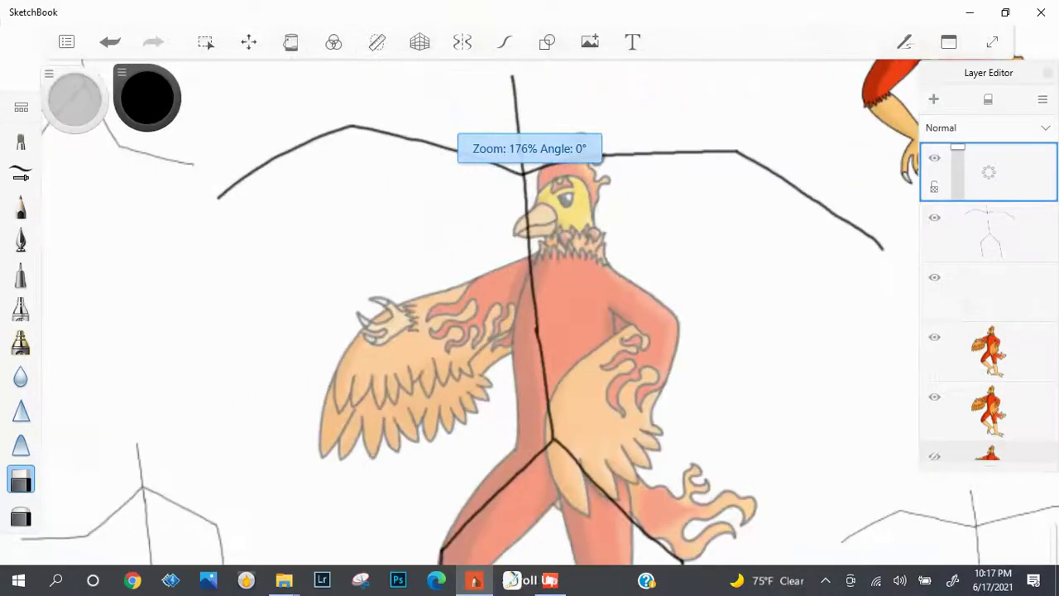
pyautogui.scroll(1, 479, 394)
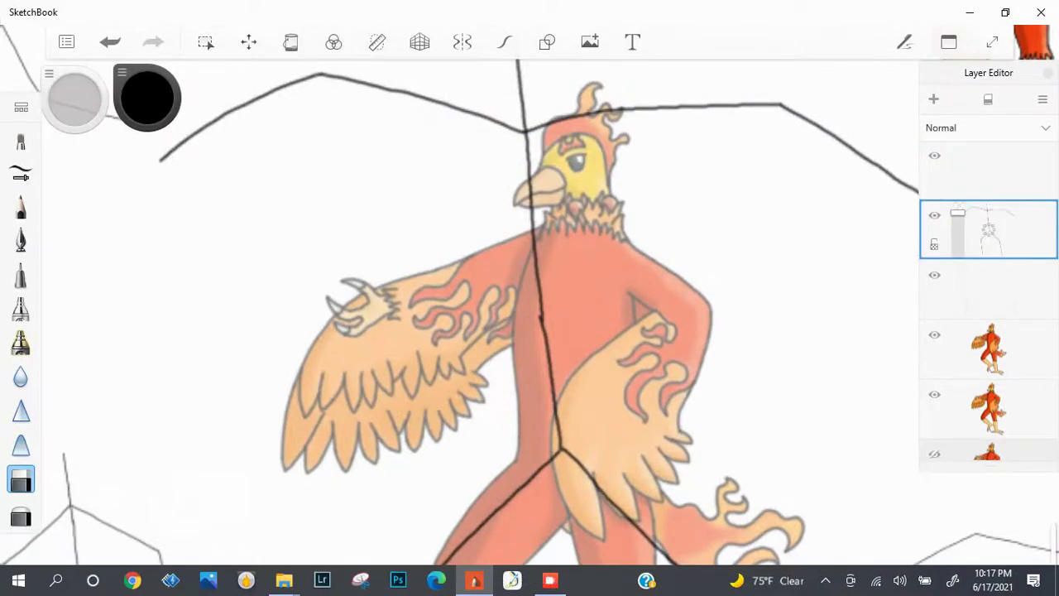
pyautogui.press('e')
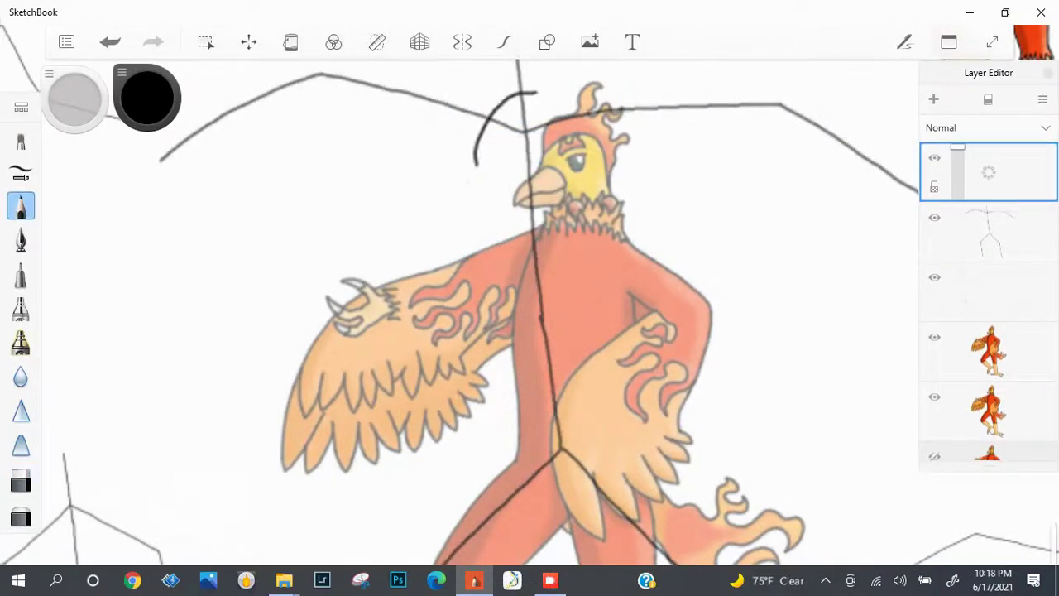
pyautogui.hotkey('ctrl', 'z')
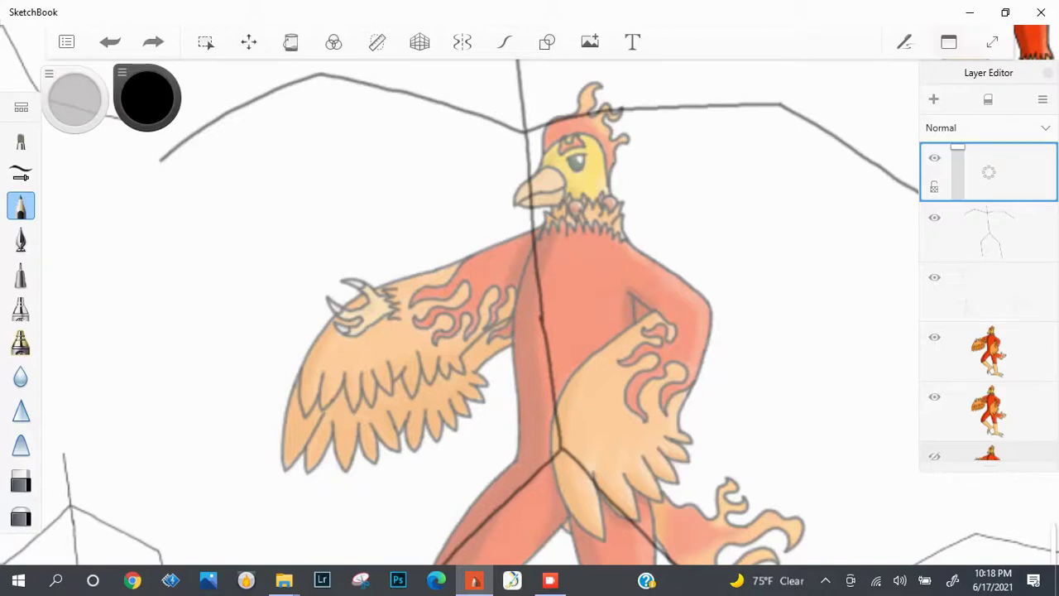
pyautogui.click(935, 337)
# Draw one curved side of the torso from the neck, crossing the shoulder line and continuing down toward the waist.
pyautogui.hotkey('ctrl', 'z')
pyautogui.moveTo(531, 93)
pyautogui.mouseDown()
pyautogui.moveTo(497, 118)
pyautogui.moveTo(464, 192)
pyautogui.mouseUp()
pyautogui.hotkey('ctrl', 'z')
pyautogui.hotkey('ctrl', 'z')
pyautogui.moveTo(464, 175); pyautogui.dragTo(474, 289)
pyautogui.hotkey('ctrl', 'z')
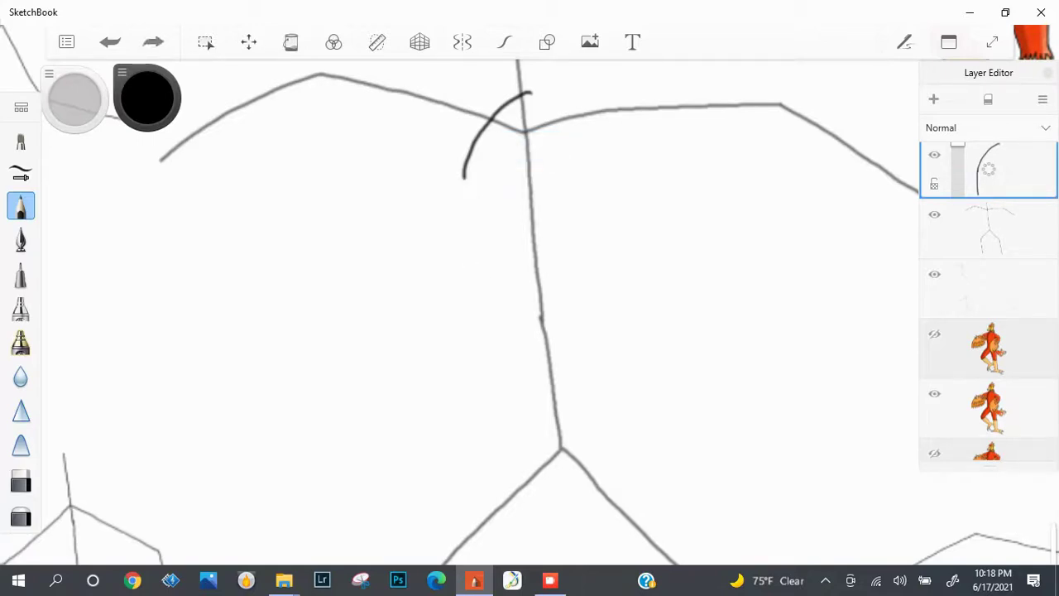
pyautogui.hotkey('ctrl', 'z')
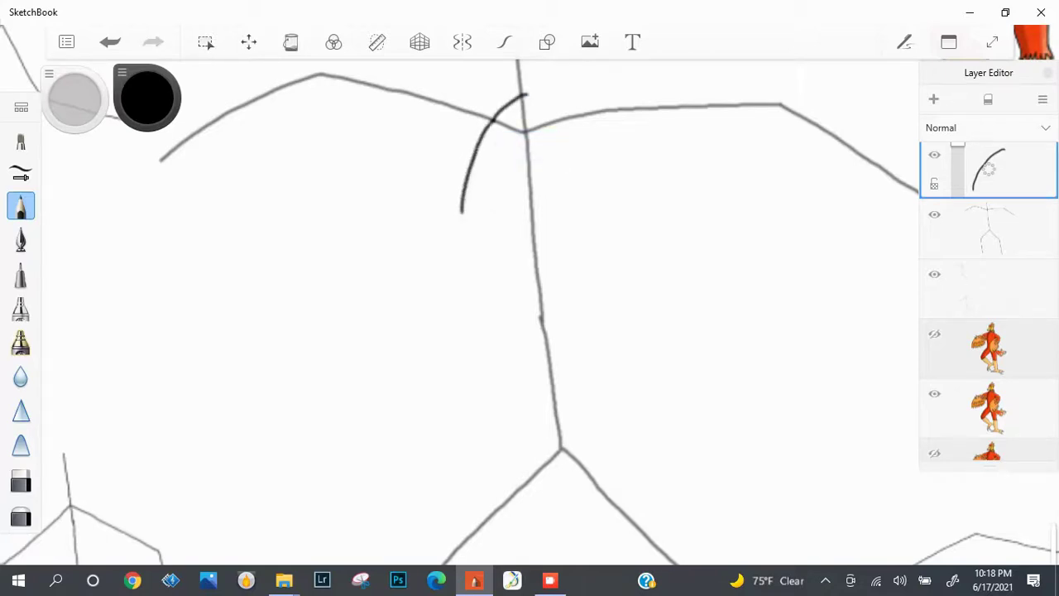
pyautogui.hotkey('ctrl', 'z')
pyautogui.moveTo(461, 215); pyautogui.dragTo(492, 361)
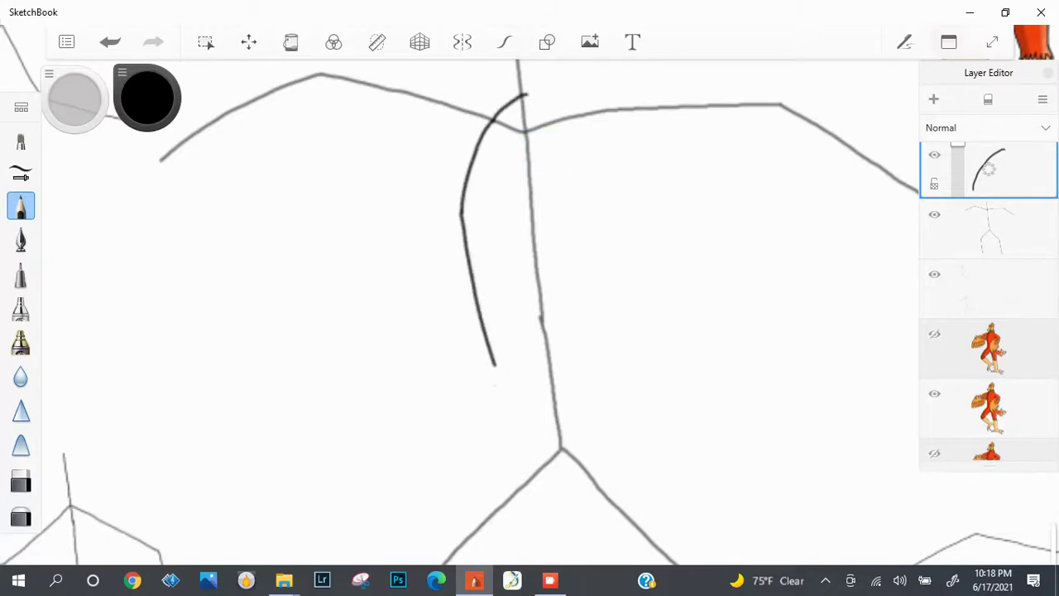
# Extend the torso curve down to the hips and round it off beneath the point where the legs meet.
pyautogui.scroll(1, 530, 315)
pyautogui.moveTo(432, 98); pyautogui.dragTo(461, 196)
pyautogui.hotkey('ctrl', 'z')
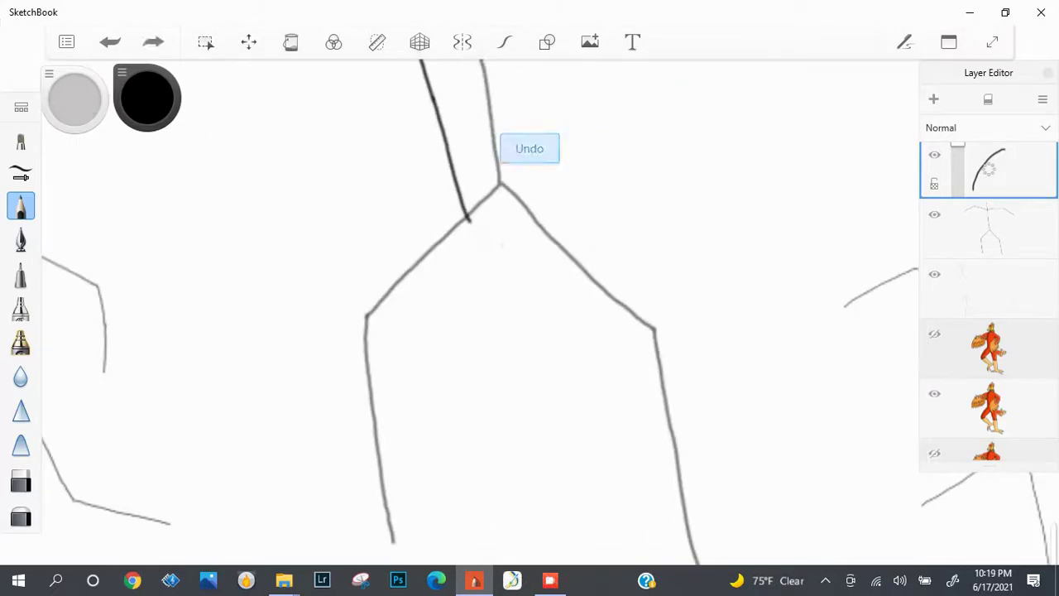
pyautogui.hotkey('ctrl', 'z')
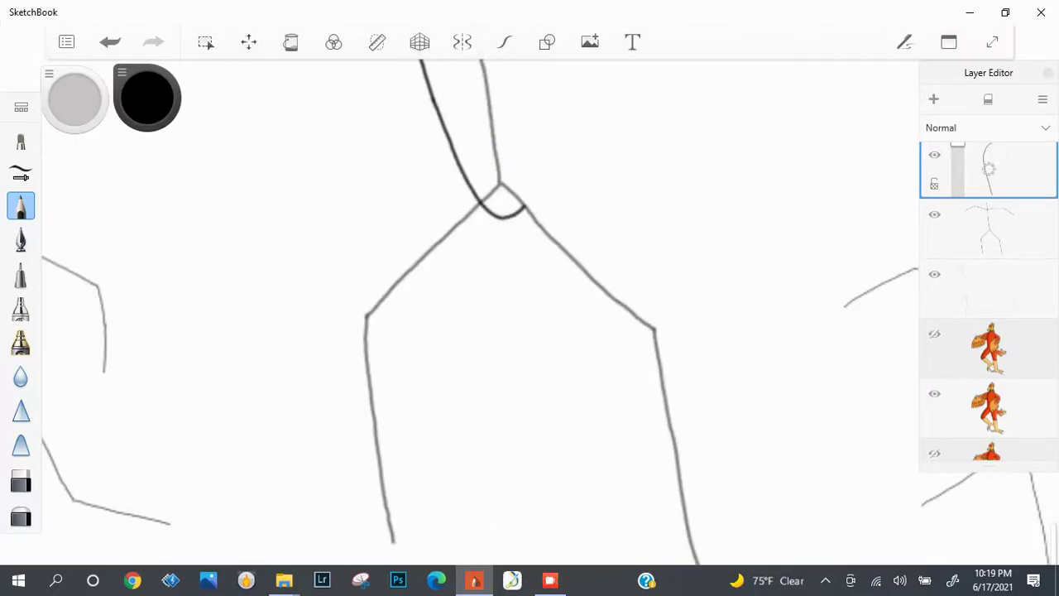
pyautogui.scroll(-5, 529, 314)
pyautogui.scroll(5, 530, 314)
# Draw the opposite side of the torso outline, curving upward from the hips toward the shoulder.
pyautogui.hotkey('ctrl', 'z')
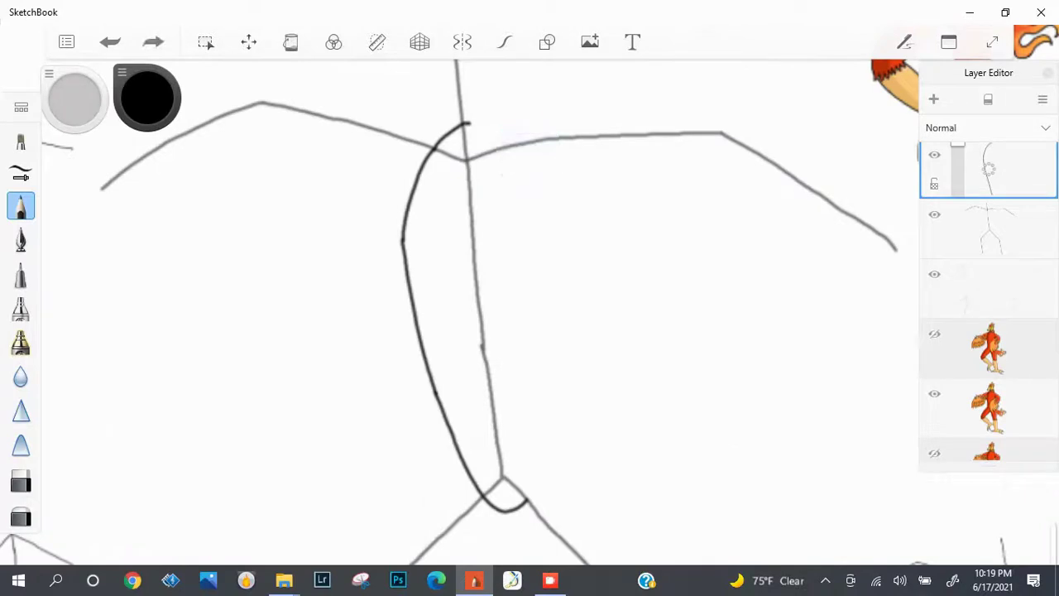
pyautogui.hotkey('ctrl', 'z')
pyautogui.hotkey('ctrl', 'z')
pyautogui.moveTo(536, 390); pyautogui.dragTo(536, 340)
pyautogui.hotkey('ctrl', 'z')
pyautogui.moveTo(537, 425); pyautogui.dragTo(534, 302)
# Clean up the top of the torso outline near the shoulder line with the eraser.
pyautogui.press('e')
pyautogui.scroll(5, 498, 121)
pyautogui.moveTo(506, 144)
pyautogui.mouseDown()
pyautogui.moveTo(493, 124)
pyautogui.moveTo(522, 165)
pyautogui.mouseUp()
pyautogui.press('e')
pyautogui.scroll(-10, 497, 149)
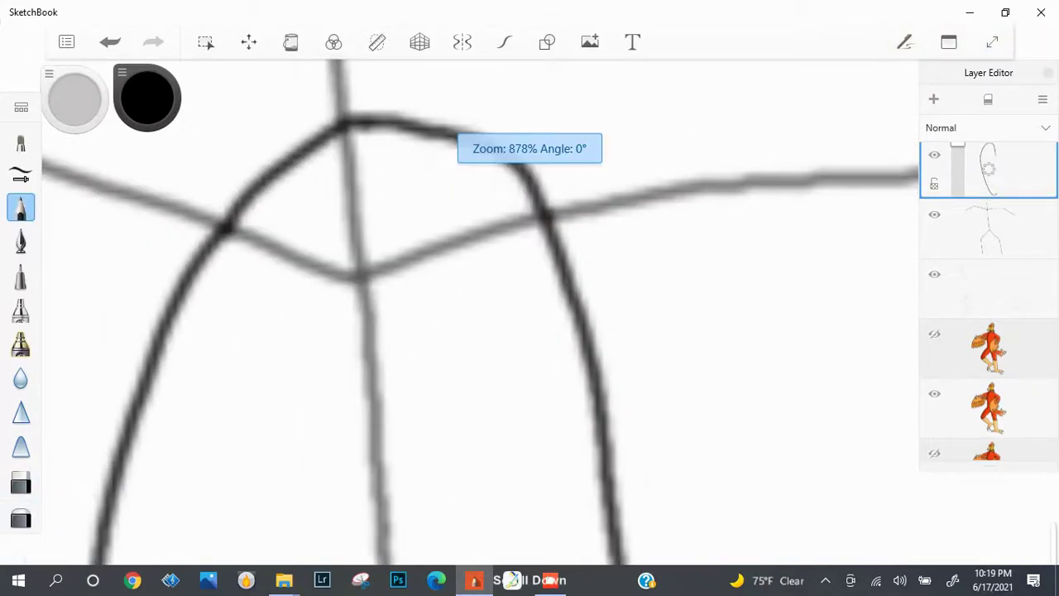
# Finish closing the torso oval and add a new empty layer above it.
pyautogui.scroll(8, 565, 273)
pyautogui.moveTo(510, 233)
pyautogui.mouseDown()
pyautogui.moveTo(461, 276)
pyautogui.moveTo(325, 467)
pyautogui.moveTo(557, 304)
pyautogui.moveTo(402, 355)
pyautogui.moveTo(372, 488)
pyautogui.moveTo(559, 307)
pyautogui.mouseUp()
pyautogui.hotkey('ctrl', 'z')
pyautogui.scroll(-5, 559, 306)
pyautogui.scroll(5, 521, 529)
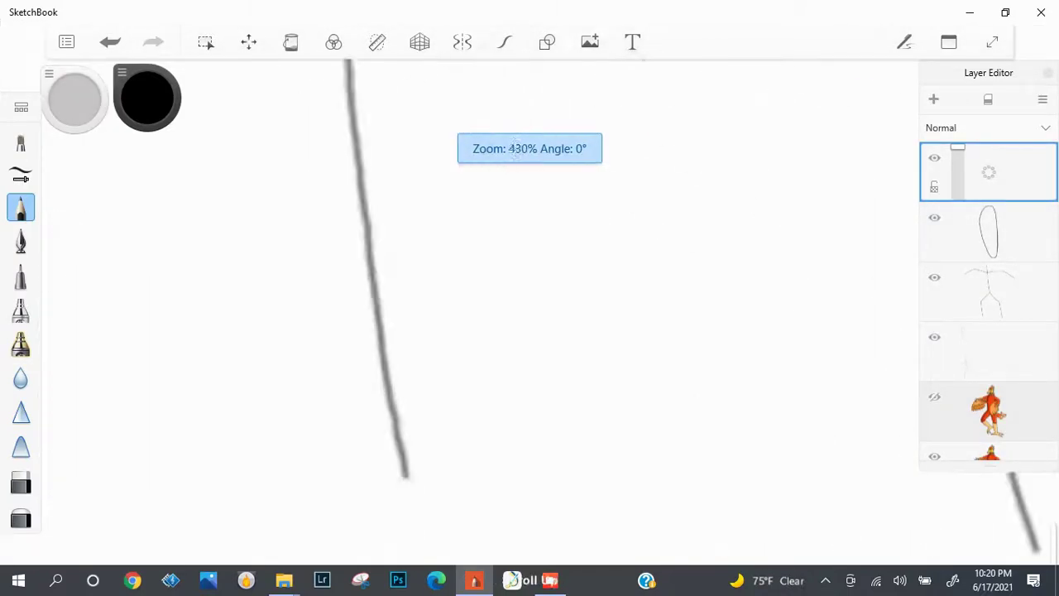
# Draw the thigh and lower-leg shapes around the left leg line of the central stick figure.
pyautogui.moveTo(356, 186)
pyautogui.mouseDown()
pyautogui.moveTo(355, 270)
pyautogui.moveTo(373, 419)
pyautogui.mouseUp()
pyautogui.hotkey('ctrl', 'z')
pyautogui.moveTo(367, 146); pyautogui.dragTo(353, 313)
pyautogui.moveTo(418, 435); pyautogui.dragTo(423, 342)
pyautogui.hotkey('ctrl', 'z')
pyautogui.moveTo(407, 460)
pyautogui.mouseDown()
pyautogui.moveTo(422, 263)
pyautogui.moveTo(396, 162)
pyautogui.mouseUp()
pyautogui.scroll(-5, 394, 170)
pyautogui.scroll(-3, 513, 530)
pyautogui.scroll(6, 389, 91)
# Duplicate the leg layer, flip the copy horizontally and place it over the opposite leg line in distort mode.
pyautogui.click(989, 171)
pyautogui.click(953, 147)
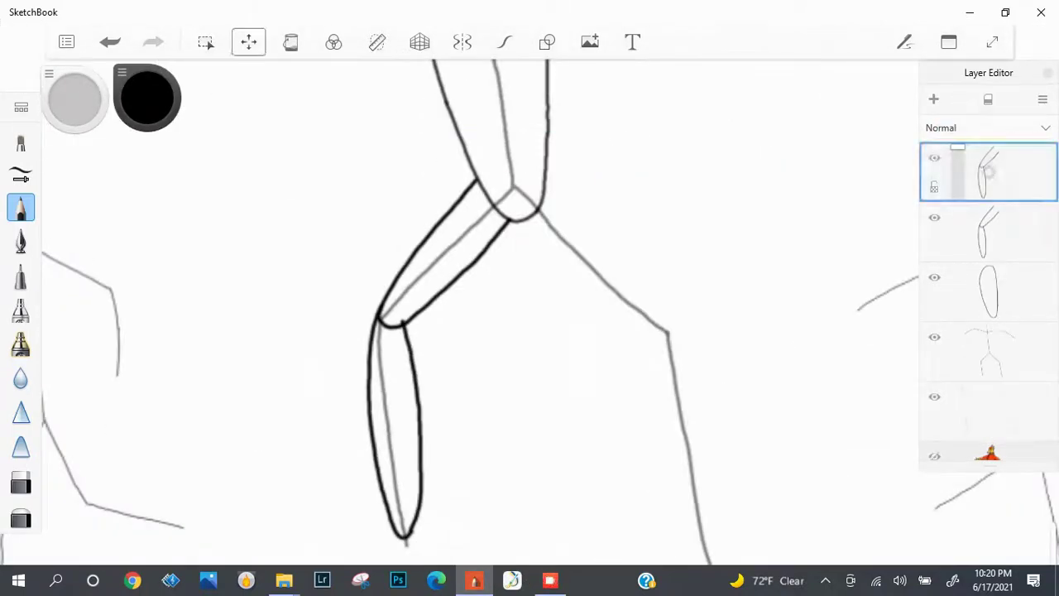
pyautogui.click(248, 41)
pyautogui.click(465, 78)
pyautogui.moveTo(778, 414); pyautogui.dragTo(638, 414)
pyautogui.click(379, 78)
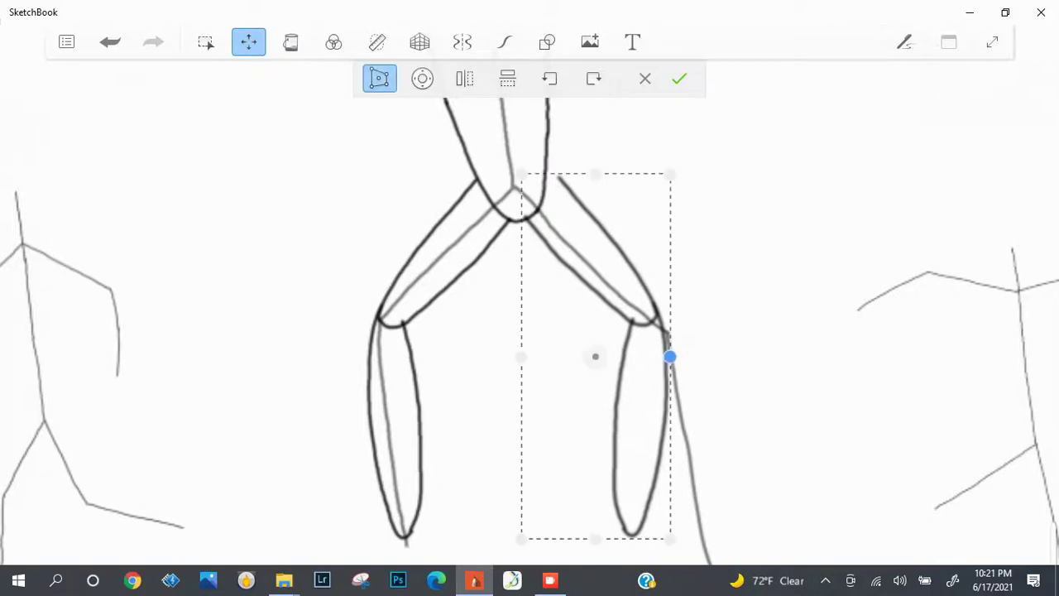
# Distort the mirrored leg so its thigh and lower leg follow the right leg line, and apply the transform.
pyautogui.moveTo(669, 355); pyautogui.dragTo(695, 378)
pyautogui.moveTo(607, 185); pyautogui.dragTo(588, 184)
pyautogui.moveTo(608, 551); pyautogui.dragTo(631, 550)
pyautogui.moveTo(676, 196); pyautogui.dragTo(691, 181)
pyautogui.moveTo(518, 354); pyautogui.dragTo(522, 355)
pyautogui.moveTo(547, 542); pyautogui.dragTo(555, 524)
pyautogui.moveTo(726, 555); pyautogui.dragTo(727, 556)
pyautogui.moveTo(640, 541); pyautogui.dragTo(652, 558)
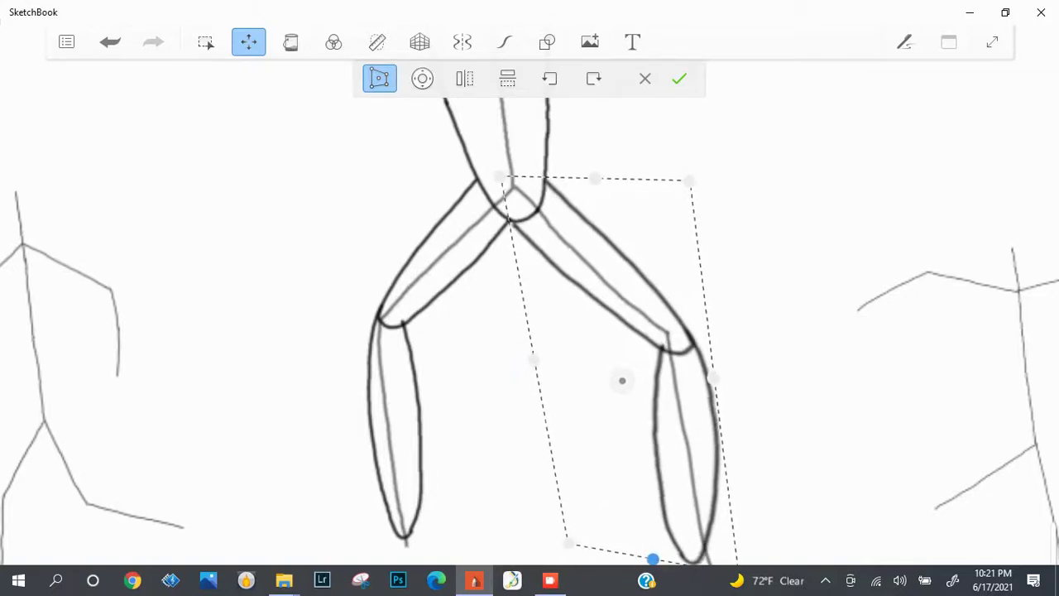
pyautogui.moveTo(596, 178)
pyautogui.mouseDown()
pyautogui.moveTo(596, 166)
pyautogui.moveTo(596, 176)
pyautogui.mouseUp()
pyautogui.press('Return')
# Adjust the hard eraser's size and erase the lower-leg shape below the right knee.
pyautogui.scroll(-3, 530, 298)
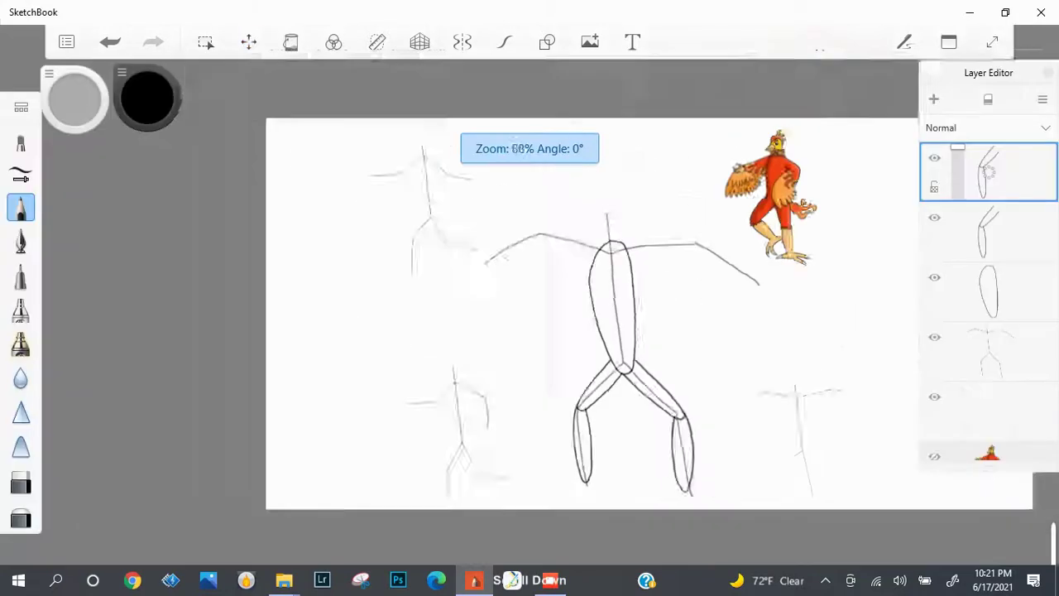
pyautogui.scroll(6, 529, 298)
pyautogui.moveTo(680, 245); pyautogui.dragTo(686, 345)
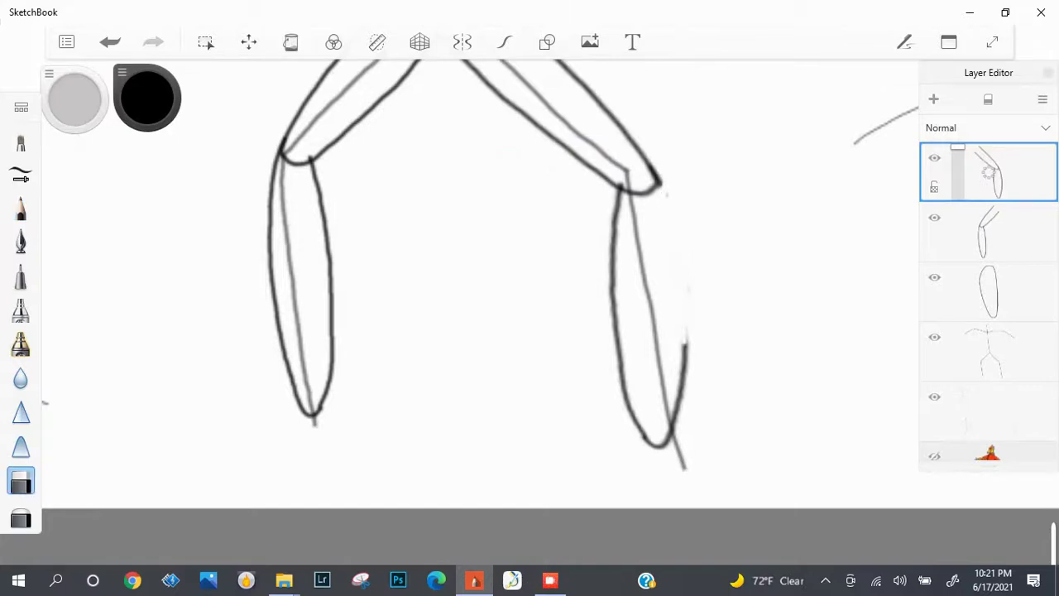
pyautogui.hotkey('ctrl', 'b')
pyautogui.click(154, 221)
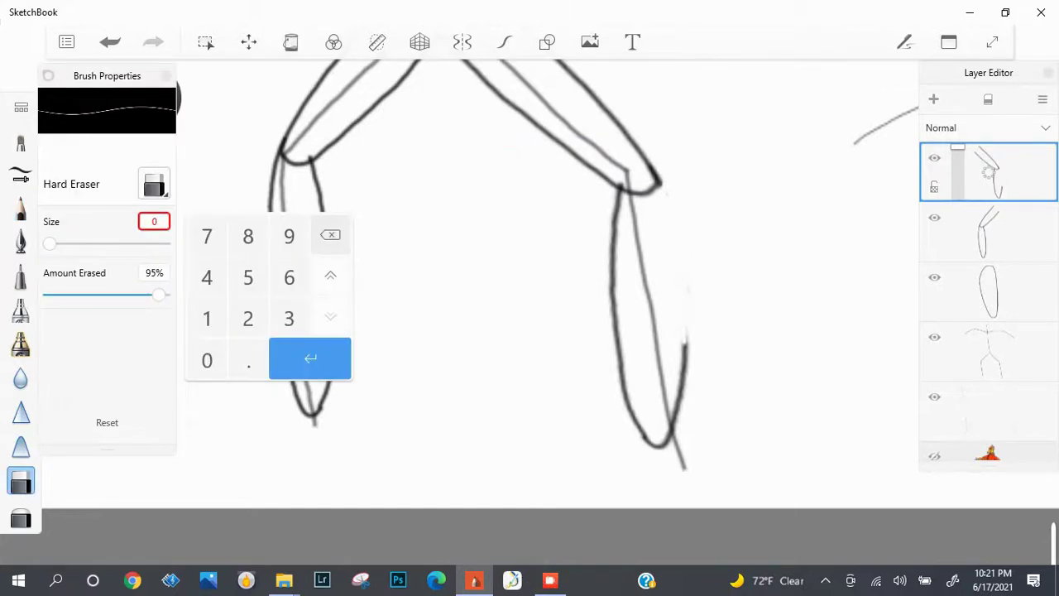
pyautogui.write('4.3')
pyautogui.press('Return')
pyautogui.moveTo(617, 192)
pyautogui.mouseDown()
pyautogui.moveTo(620, 356)
pyautogui.moveTo(680, 331)
pyautogui.mouseUp()
# Set the eraser size to 2.5 and redraw the lower-leg oval around the right shin line.
pyautogui.click(154, 221)
pyautogui.write('4.')
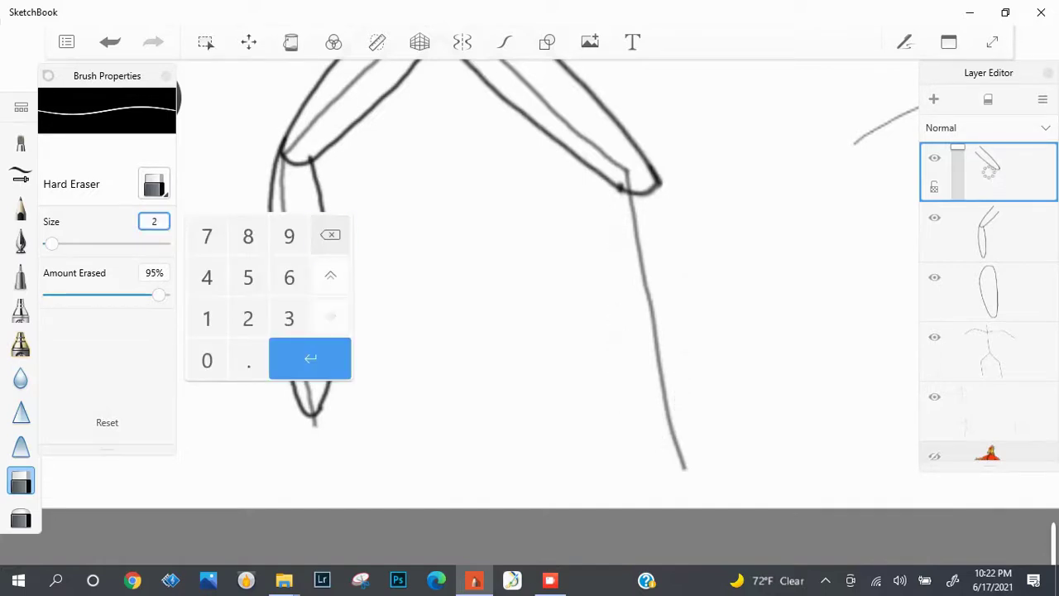
pyautogui.write('.5')
pyautogui.press('Return')
pyautogui.hotkey('ctrl', 'b')
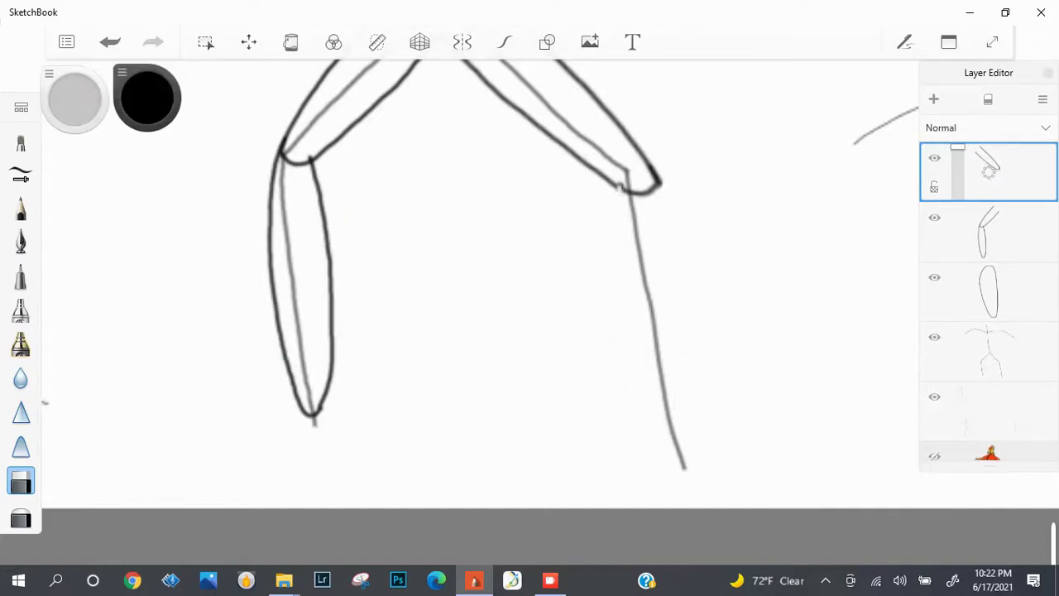
pyautogui.hotkey('ctrl', 'z')
pyautogui.press('e')
pyautogui.moveTo(617, 188)
pyautogui.mouseDown()
pyautogui.moveTo(632, 338)
pyautogui.moveTo(680, 456)
pyautogui.moveTo(693, 362)
pyautogui.moveTo(665, 187)
pyautogui.moveTo(619, 207)
pyautogui.moveTo(653, 398)
pyautogui.mouseUp()
pyautogui.hotkey('ctrl', 'z')
pyautogui.moveTo(699, 451)
pyautogui.mouseDown()
pyautogui.moveTo(692, 296)
pyautogui.moveTo(654, 170)
pyautogui.moveTo(617, 188)
pyautogui.mouseUp()
# Draw the upper-arm and forearm shapes around the left arm line, from the shoulder outward.
pyautogui.press('Home')
pyautogui.scroll(5, 535, 190)
pyautogui.scroll(-4, 535, 249)
pyautogui.scroll(4, 535, 191)
pyautogui.moveTo(703, 276)
pyautogui.mouseDown()
pyautogui.moveTo(400, 214)
pyautogui.moveTo(312, 273)
pyautogui.mouseUp()
pyautogui.hotkey('ctrl', 'z')
pyautogui.moveTo(402, 213)
pyautogui.mouseDown()
pyautogui.moveTo(296, 260)
pyautogui.moveTo(301, 177)
pyautogui.moveTo(422, 209)
pyautogui.mouseUp()
pyautogui.moveTo(438, 134)
pyautogui.mouseDown()
pyautogui.moveTo(753, 217)
pyautogui.moveTo(440, 133)
pyautogui.moveTo(740, 211)
pyautogui.mouseUp()
pyautogui.hotkey('ctrl', 'z')
pyautogui.hotkey('ctrl', 'z')
pyautogui.scroll(-8, 447, 335)
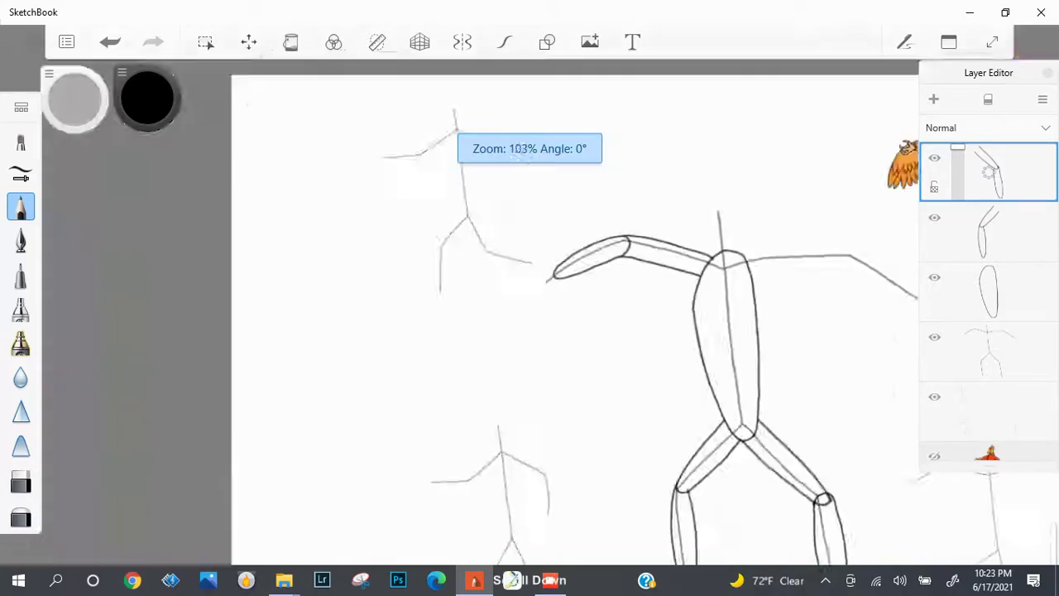
# Duplicate the layer holding the arm and right leg shapes and hide the original.
pyautogui.scroll(6, 447, 335)
pyautogui.scroll(-6, 447, 335)
pyautogui.scroll(3, 495, 494)
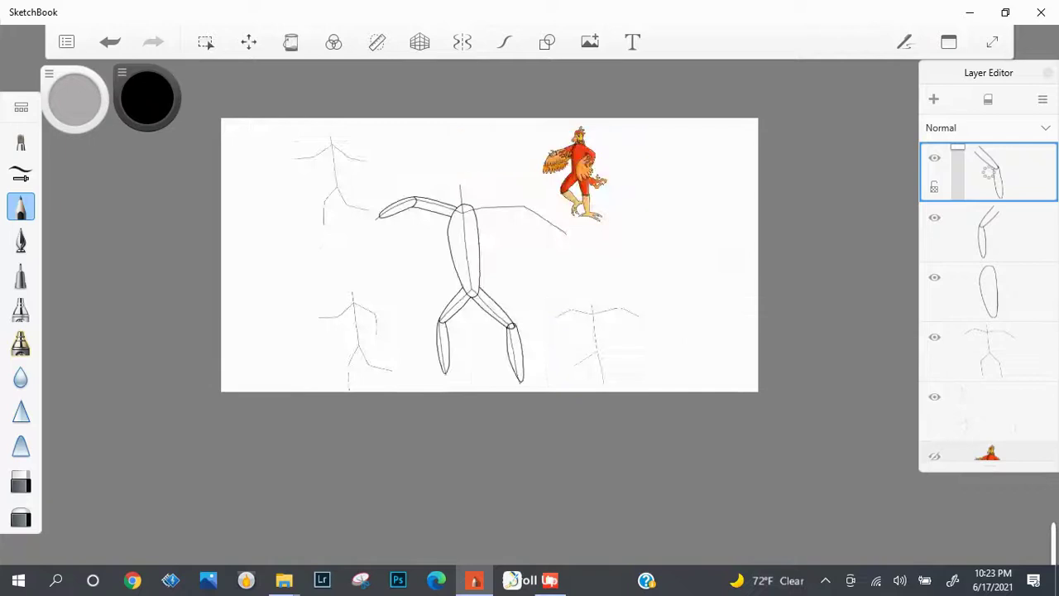
pyautogui.hotkey('ctrl', 'shift', 'n')
pyautogui.hotkey('ctrl', 'd')
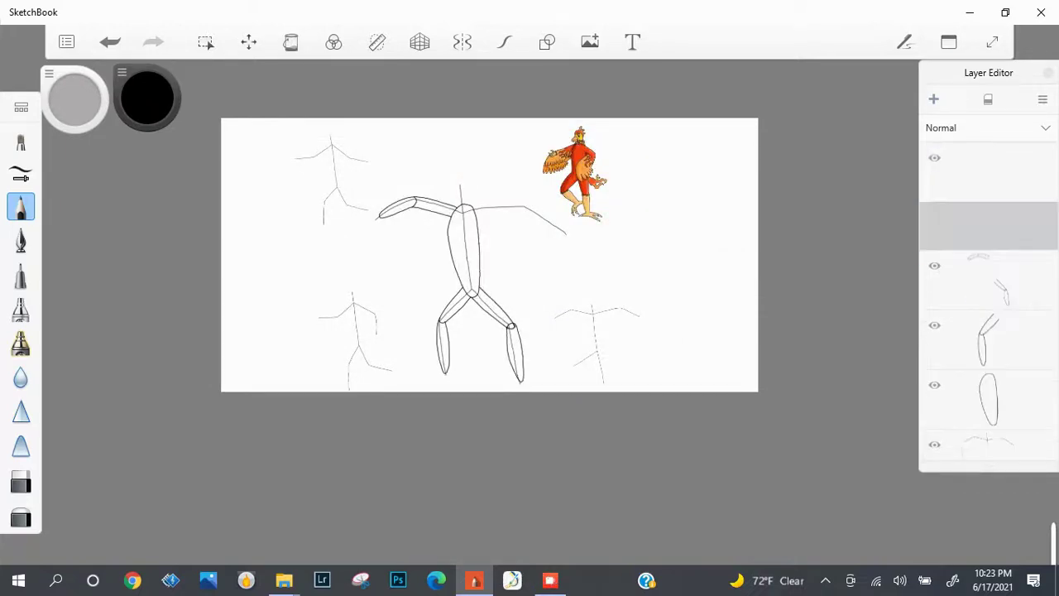
pyautogui.scroll(3, 488, 256)
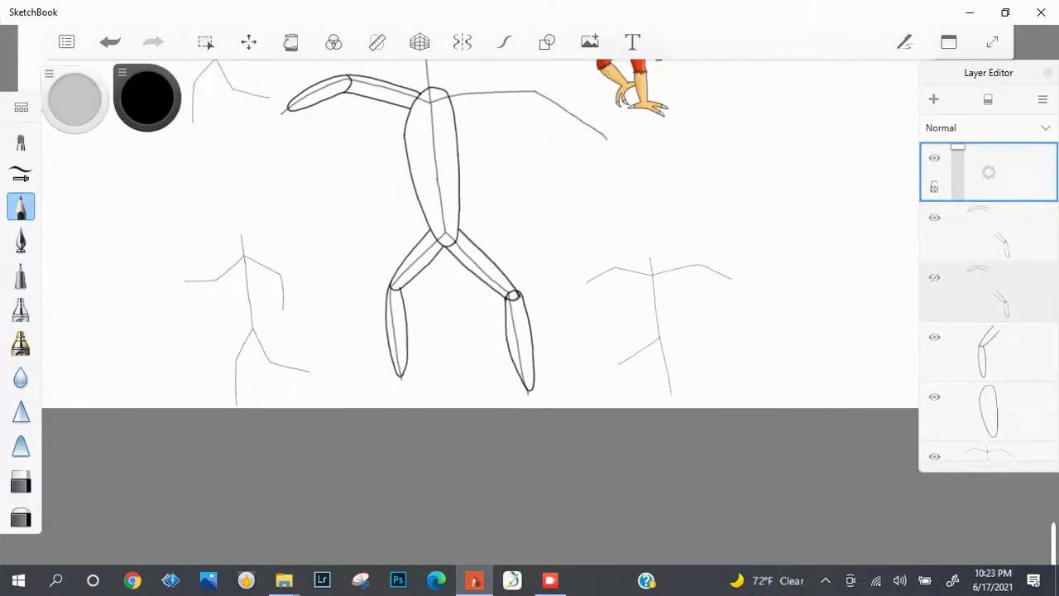
pyautogui.click(21, 207)
pyautogui.click(20, 207)
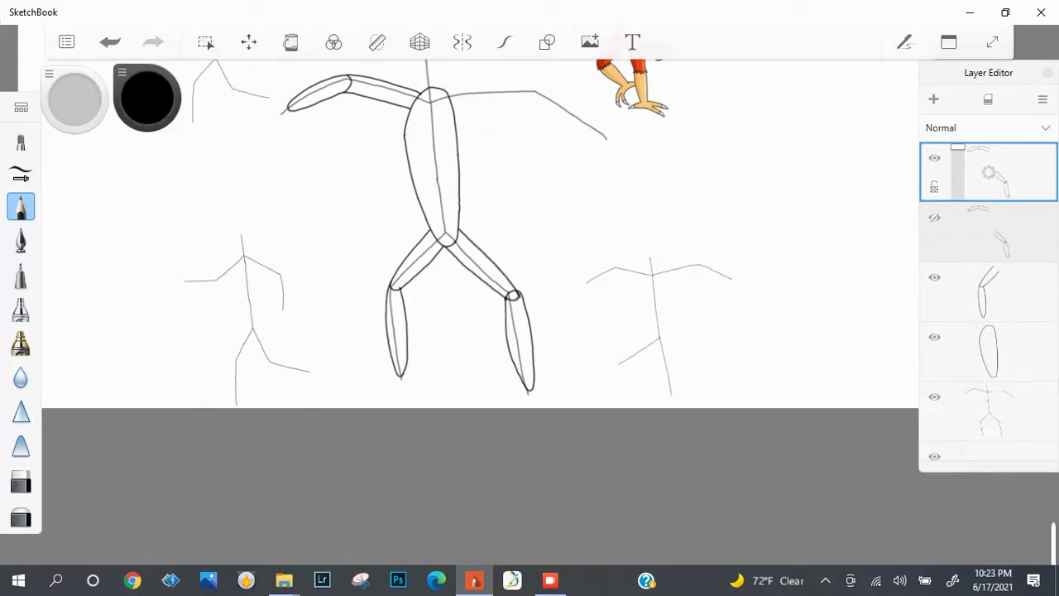
# Enlarge the hard eraser and erase the leg from the duplicate layer, keeping only the arm.
pyautogui.click(20, 482)
pyautogui.click(21, 482)
pyautogui.click(154, 221)
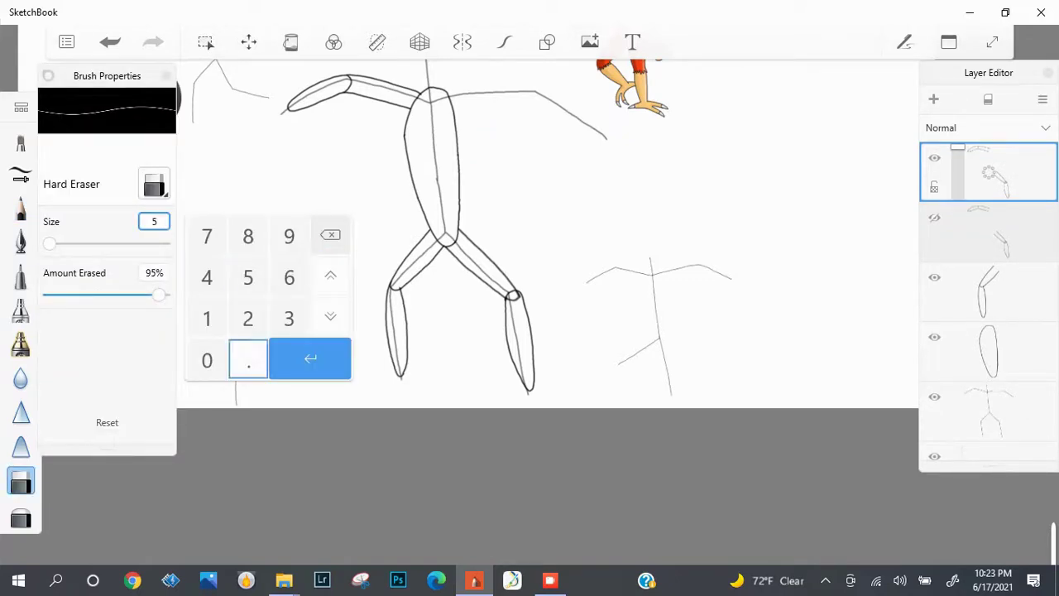
pyautogui.write('.6')
pyautogui.press('Return')
pyautogui.scroll(4, 525, 330)
pyautogui.click(154, 221)
pyautogui.write('0.1')
pyautogui.press('Return')
pyautogui.moveTo(397, 116)
pyautogui.mouseDown()
pyautogui.moveTo(501, 257)
pyautogui.moveTo(537, 476)
pyautogui.mouseUp()
# Set the eraser size to 2.5 and show the original arm-and-leg layer again.
pyautogui.click(154, 221)
pyautogui.click(330, 234)
pyautogui.press('BackSpace')
pyautogui.press('BackSpace')
pyautogui.press('BackSpace')
pyautogui.write('3')
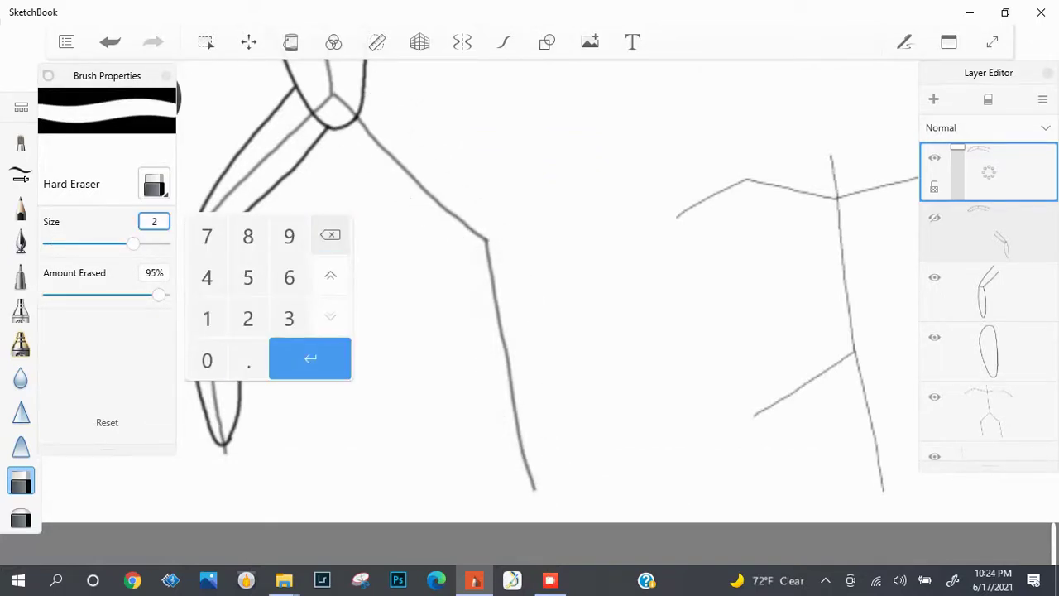
pyautogui.write('.5')
pyautogui.press('Return')
pyautogui.scroll(-5, 529, 290)
pyautogui.click(20, 209)
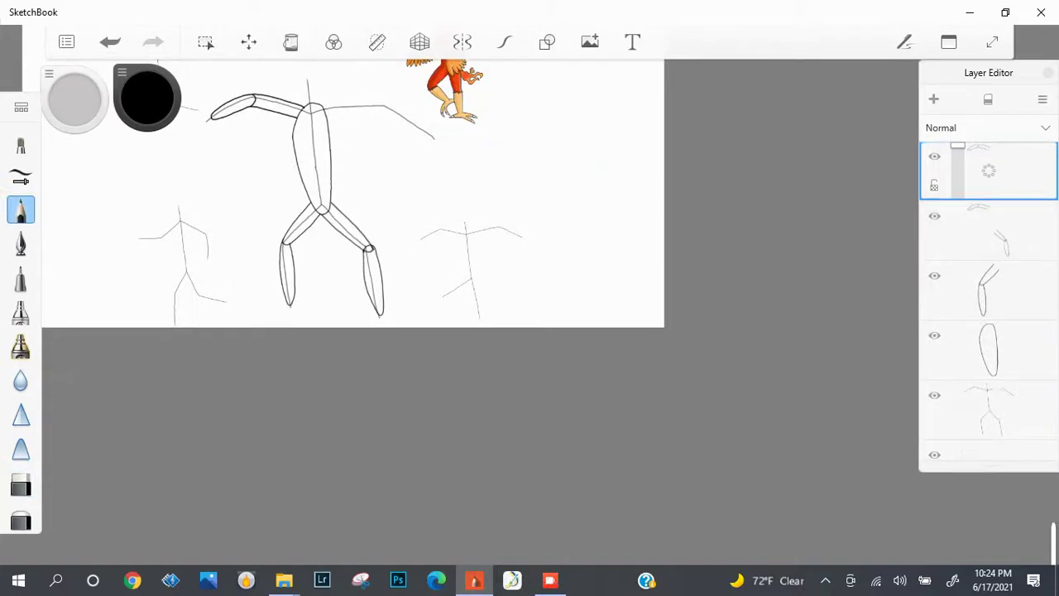
# Mirror the copied arm onto the opposite side of the torso and lasso-select it.
pyautogui.press('v')
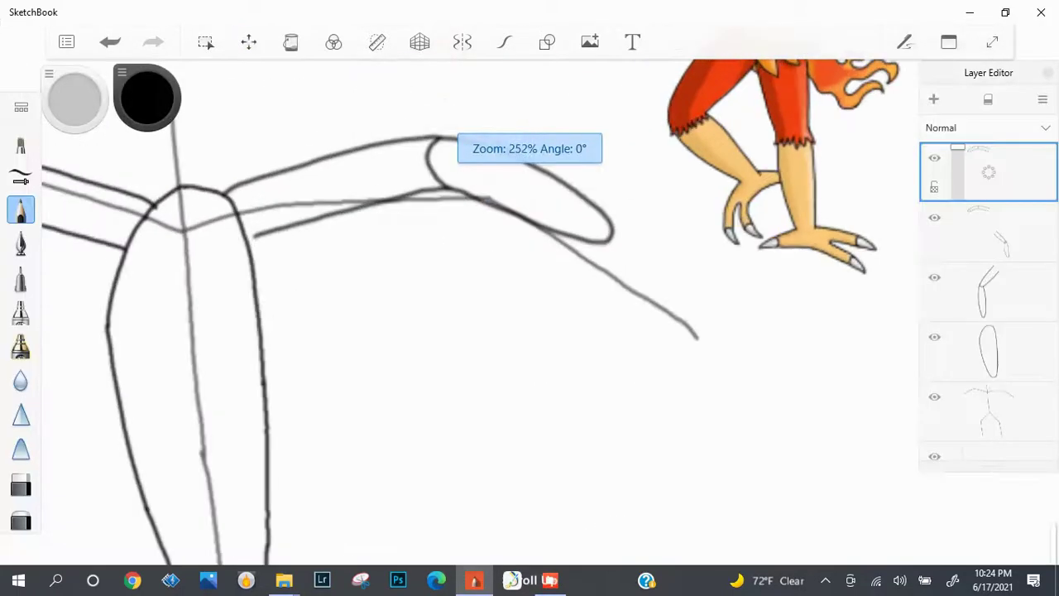
pyautogui.press('v')
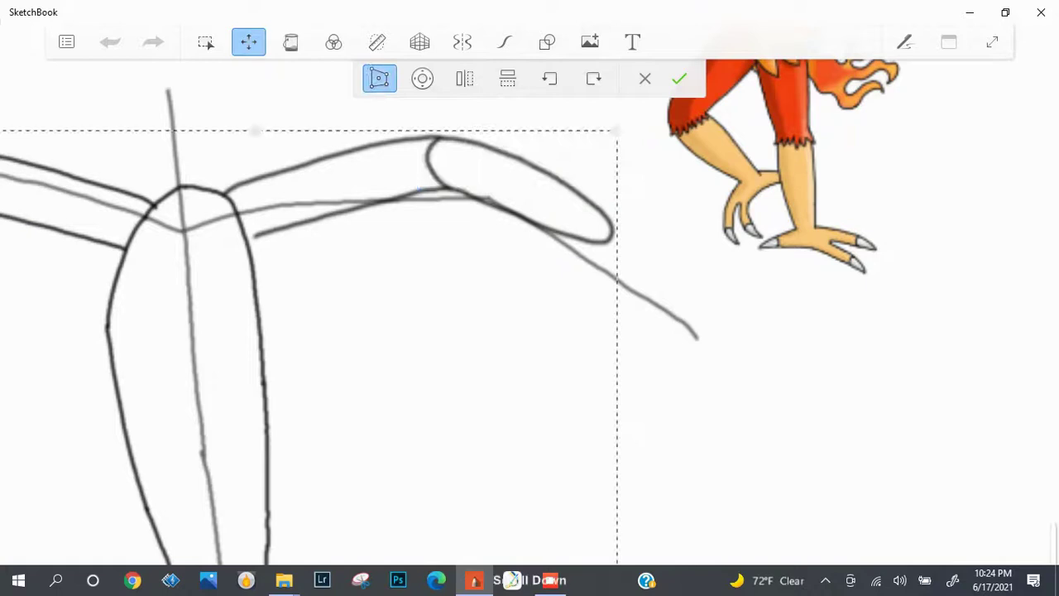
pyautogui.scroll(-5, 529, 290)
pyautogui.press('v')
pyautogui.press('m')
pyautogui.moveTo(454, 207)
pyautogui.mouseDown()
pyautogui.moveTo(555, 172)
pyautogui.moveTo(454, 208)
pyautogui.mouseUp()
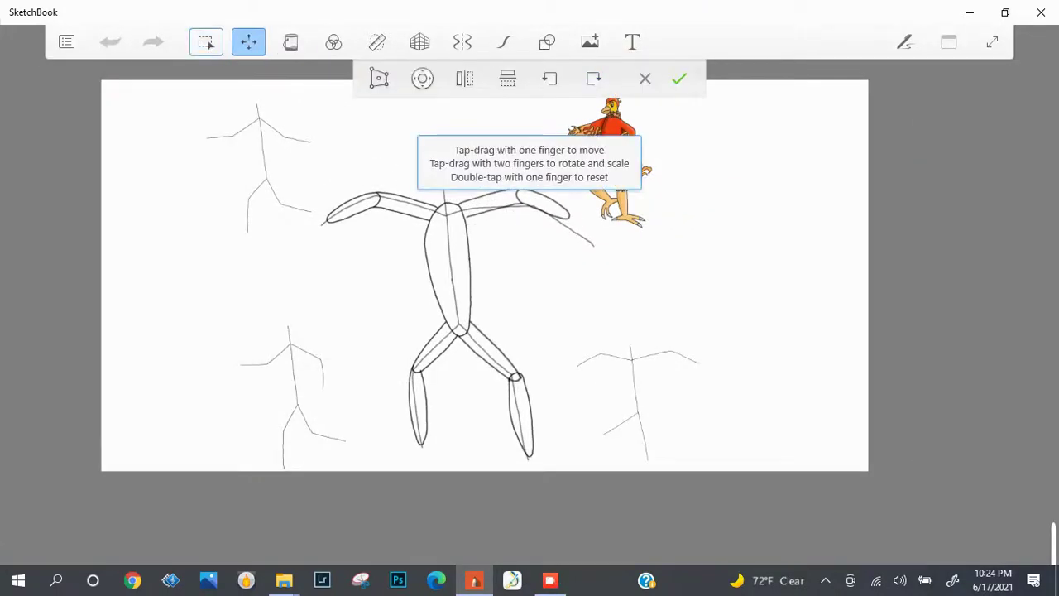
pyautogui.click(379, 77)
pyautogui.press('Return')
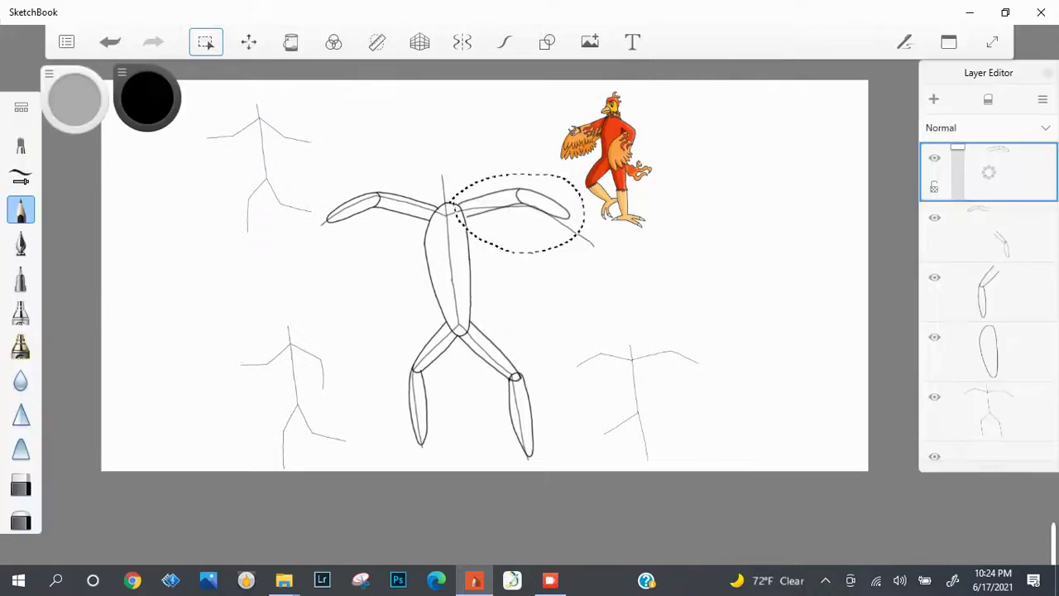
# Distort the mirrored arm to fit the right arm line and add a new empty layer above it.
pyautogui.scroll(5, 547, 210)
pyautogui.hotkey('ctrl', 't')
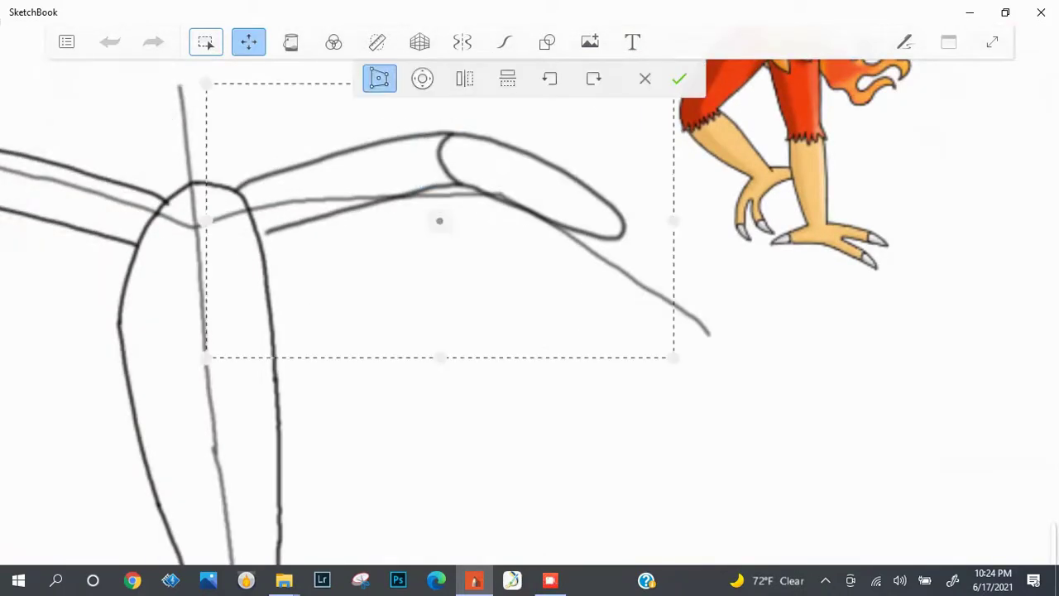
pyautogui.moveTo(674, 221); pyautogui.dragTo(765, 321)
pyautogui.moveTo(490, 128); pyautogui.dragTo(487, 115)
pyautogui.moveTo(203, 210); pyautogui.dragTo(195, 211)
pyautogui.press('Return')
pyautogui.scroll(-10, 529, 249)
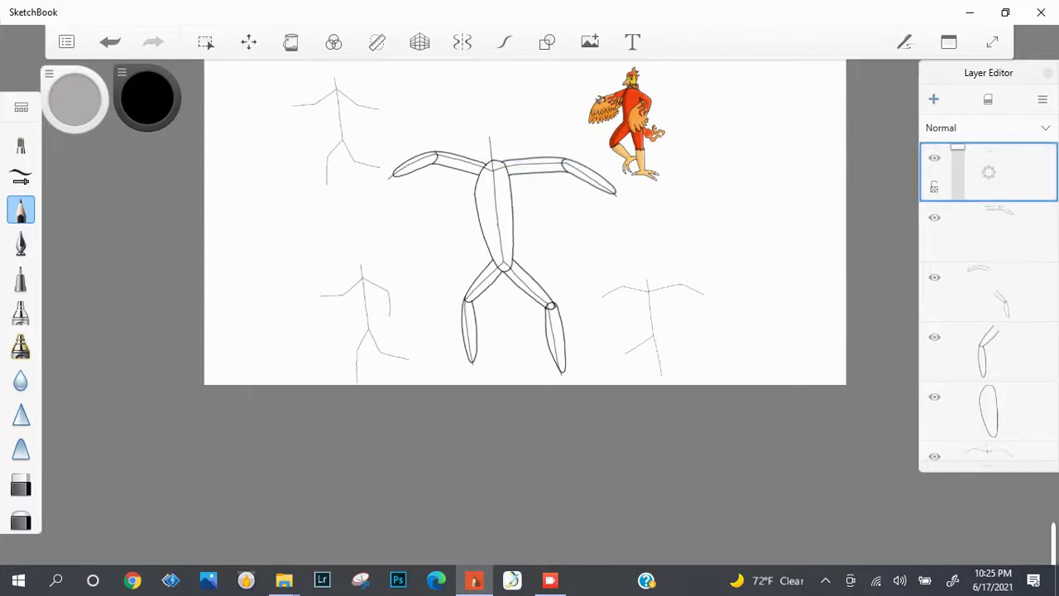
# Draw the head outline with a pointed beak facing left, joined to the top of the torso.
pyautogui.scroll(-4, 529, 249)
pyautogui.scroll(5, 529, 248)
pyautogui.scroll(7, 559, 193)
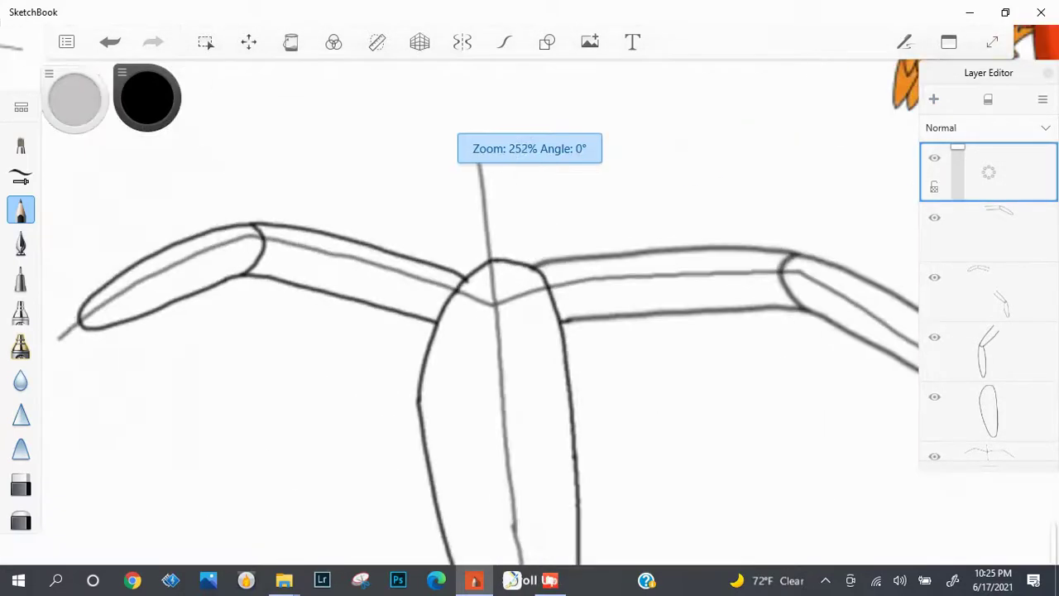
pyautogui.scroll(4, 377, 155)
pyautogui.moveTo(405, 199)
pyautogui.mouseDown()
pyautogui.moveTo(364, 220)
pyautogui.moveTo(367, 231)
pyautogui.mouseUp()
pyautogui.hotkey('ctrl', 'z')
pyautogui.moveTo(374, 321)
pyautogui.mouseDown()
pyautogui.moveTo(458, 334)
pyautogui.moveTo(544, 404)
pyautogui.moveTo(542, 434)
pyautogui.mouseUp()
pyautogui.hotkey('ctrl', 'z')
pyautogui.moveTo(363, 314)
pyautogui.mouseDown()
pyautogui.moveTo(491, 348)
pyautogui.moveTo(552, 412)
pyautogui.mouseUp()
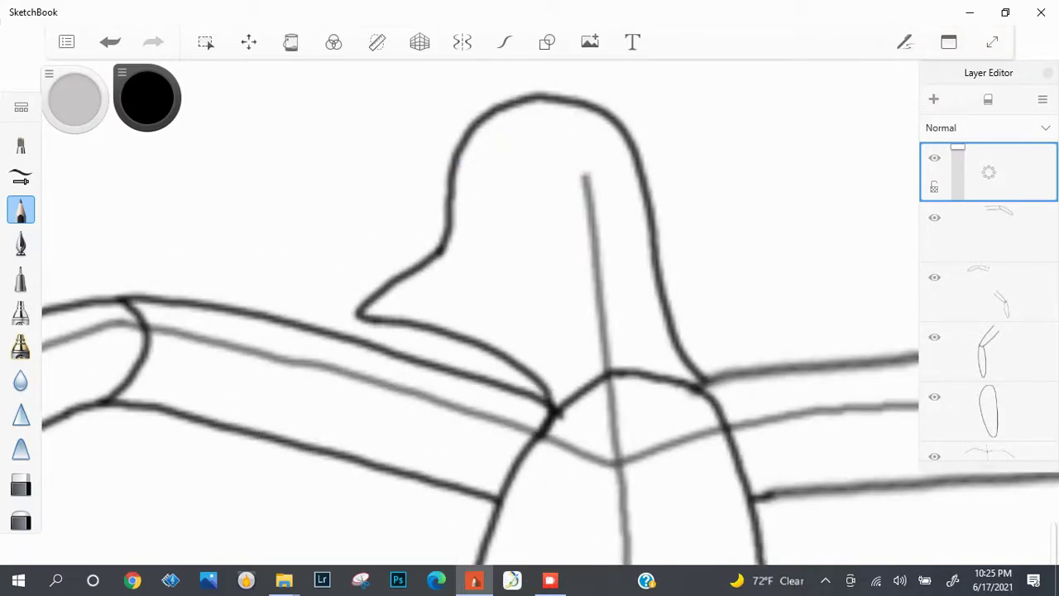
# Merge the body-shape layers into one and lower its opacity beneath a new empty layer.
pyautogui.scroll(-11, 529, 298)
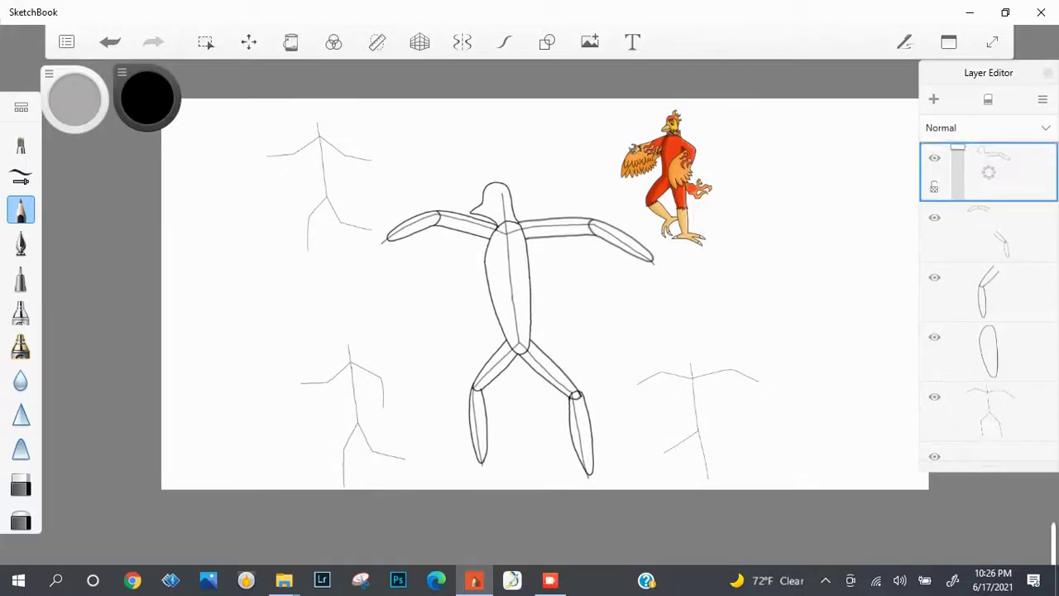
pyautogui.moveTo(957, 148); pyautogui.dragTo(957, 168)
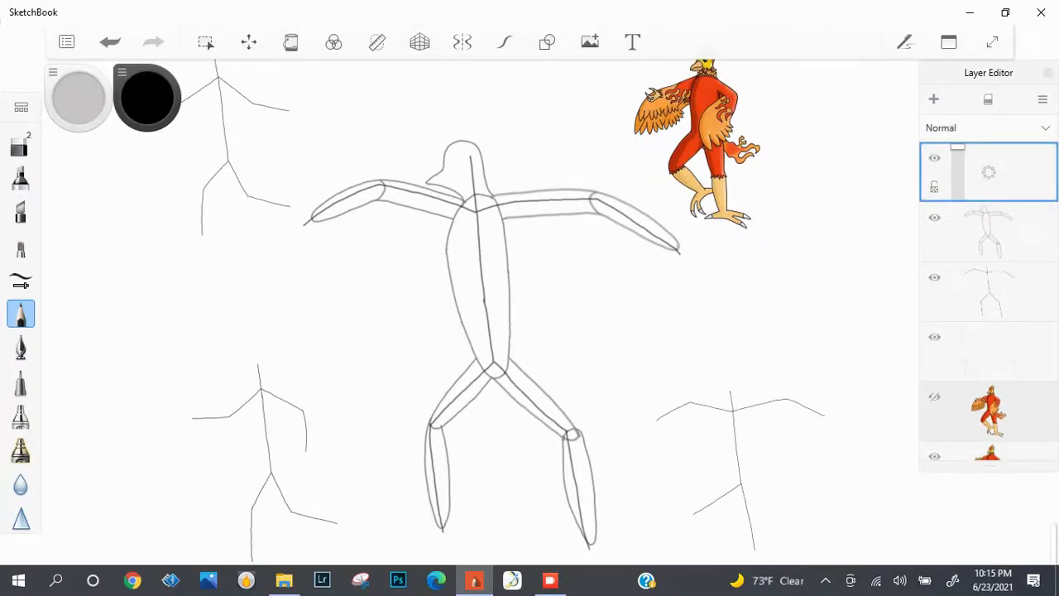
pyautogui.scroll(-5, 592, 546)
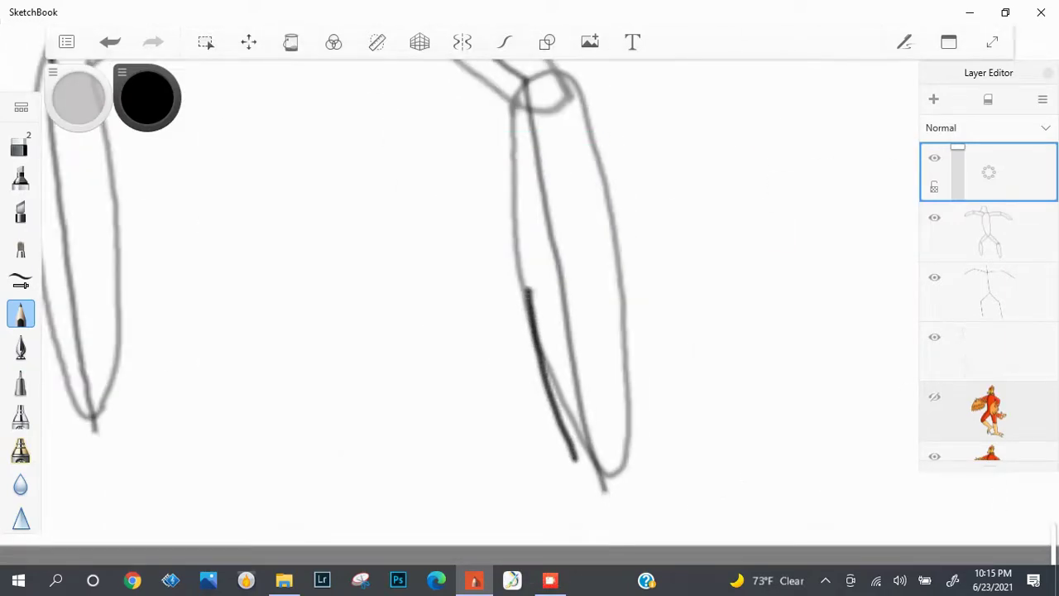
pyautogui.hotkey('ctrl', 'z')
pyautogui.hotkey('ctrl', 'z')
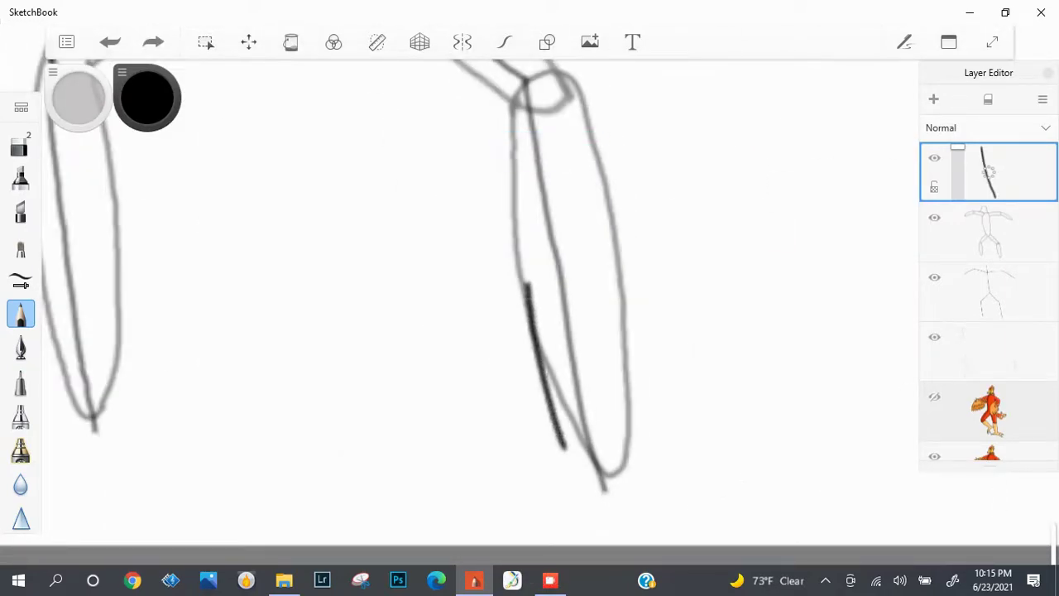
pyautogui.hotkey('ctrl', 'z')
pyautogui.moveTo(543, 394); pyautogui.dragTo(568, 448)
pyautogui.hotkey('ctrl', 'z')
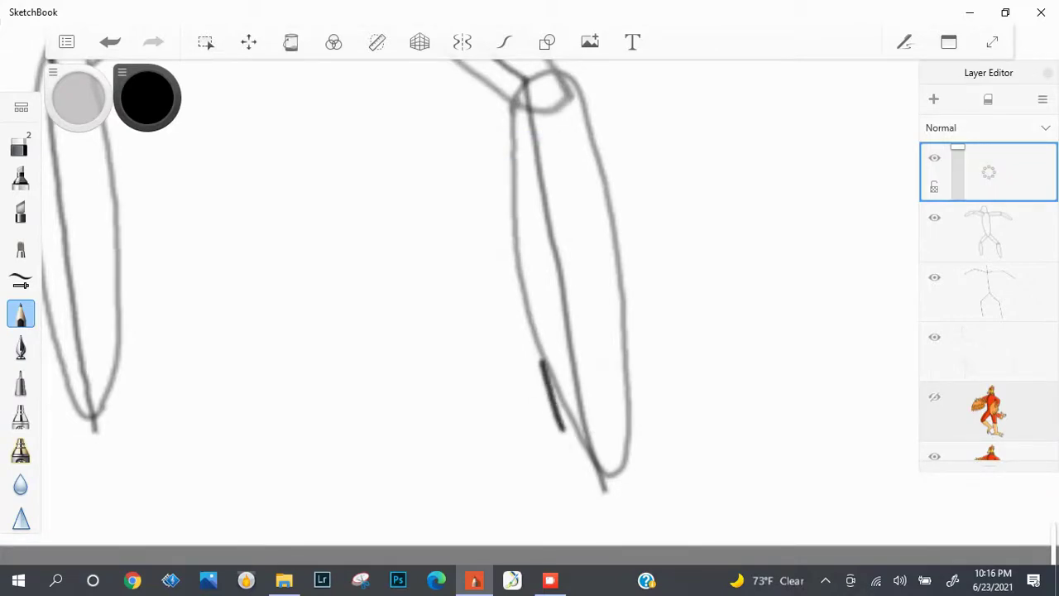
# Draw a dark outline stroke along the inner edge of the right lower leg.
pyautogui.moveTo(552, 394); pyautogui.dragTo(537, 356)
pyautogui.scroll(2, 546, 331)
pyautogui.moveTo(571, 496)
pyautogui.mouseDown()
pyautogui.moveTo(523, 307)
pyautogui.moveTo(520, 222)
pyautogui.mouseUp()
pyautogui.hotkey('ctrl', 'z')
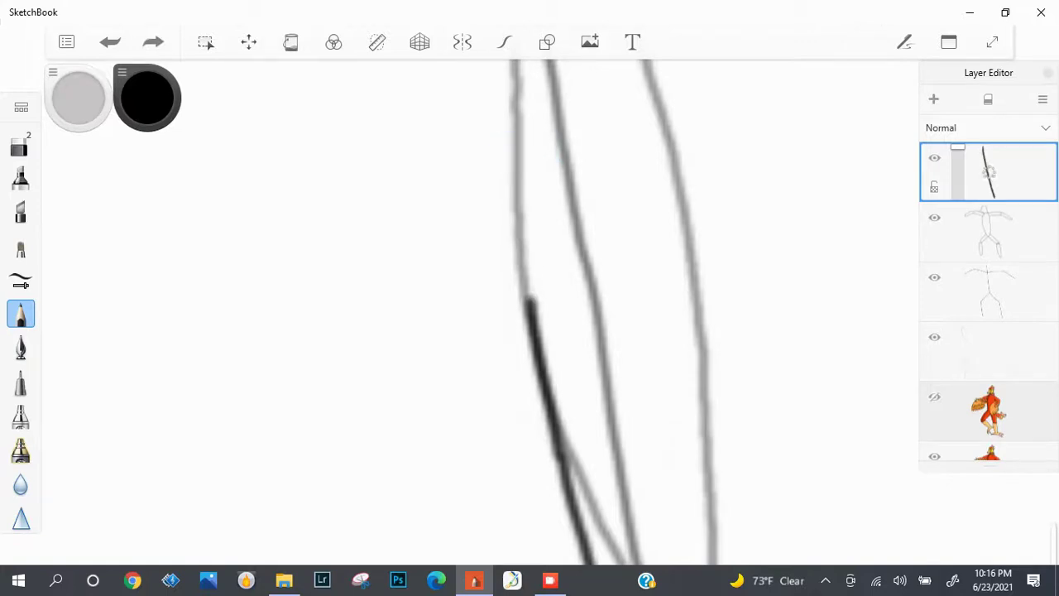
pyautogui.hotkey('ctrl', 'y')
pyautogui.scroll(-3, 530, 315)
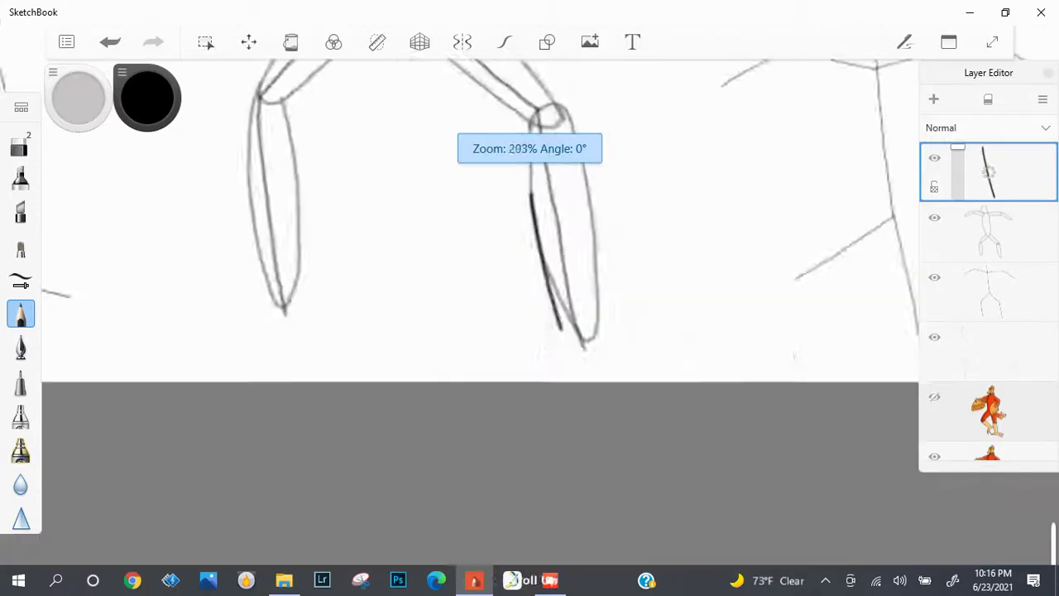
pyautogui.scroll(2, 529, 314)
pyautogui.scroll(2, 592, 538)
pyautogui.moveTo(590, 550); pyautogui.dragTo(546, 331)
pyautogui.hotkey('ctrl', 'z')
pyautogui.moveTo(566, 407)
pyautogui.mouseDown()
pyautogui.moveTo(548, 292)
pyautogui.moveTo(553, 248)
pyautogui.mouseUp()
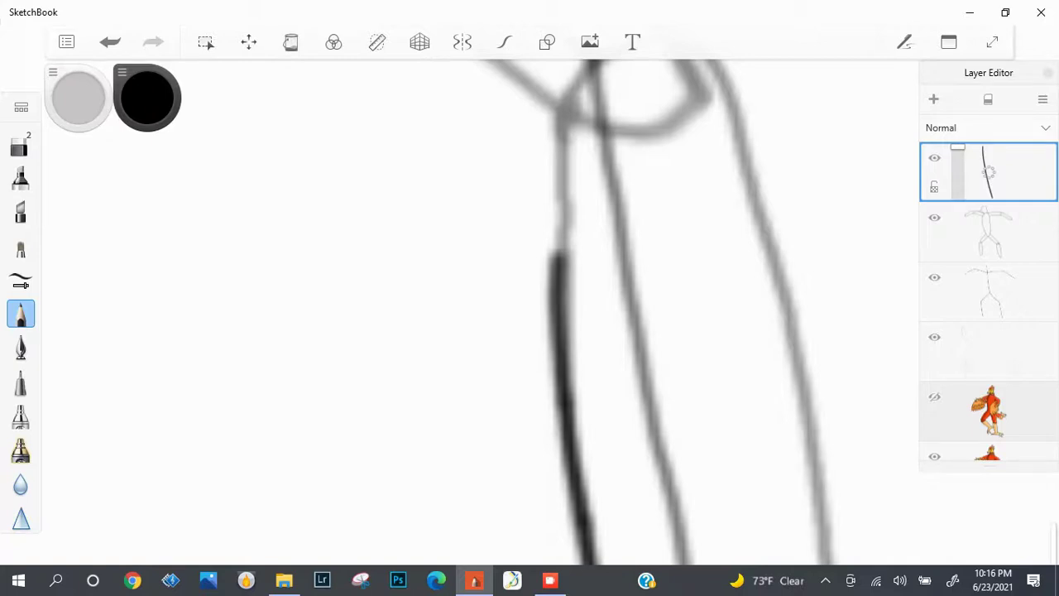
pyautogui.moveTo(553, 249); pyautogui.dragTo(561, 165)
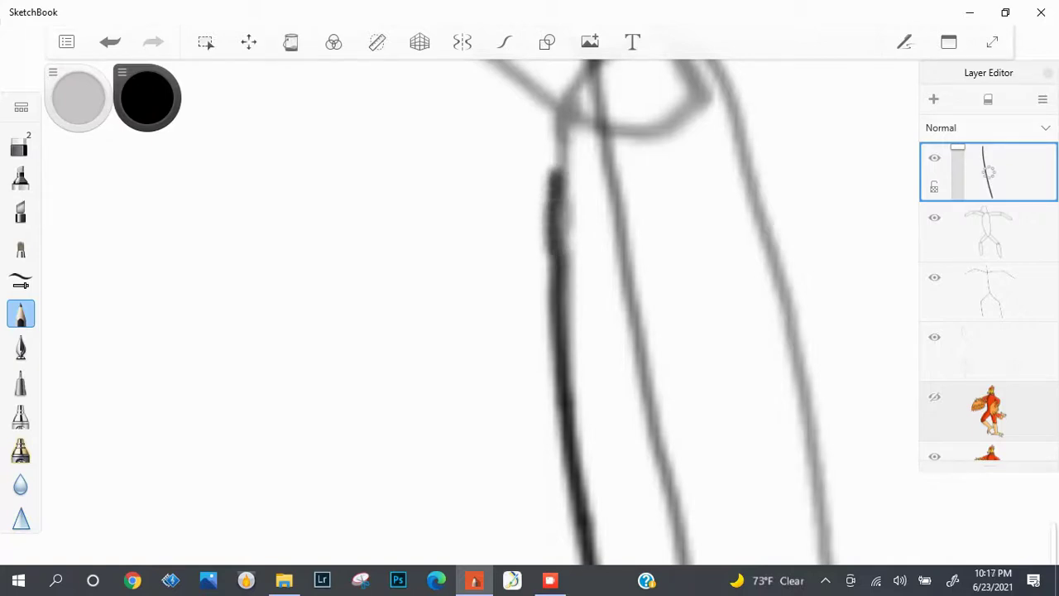
pyautogui.hotkey('ctrl', 'z')
pyautogui.hotkey('ctrl', 'z')
pyautogui.moveTo(566, 412); pyautogui.dragTo(553, 348)
pyautogui.hotkey('ctrl', 'z')
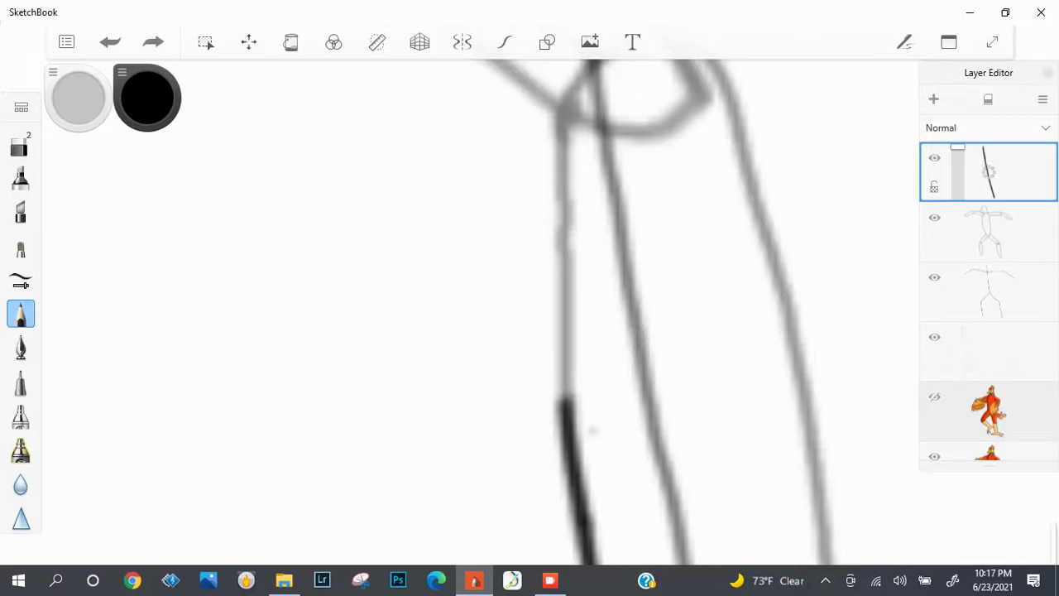
# Extend the dark outline along the inner edge of the right lower leg up to the knee joint.
pyautogui.moveTo(566, 413); pyautogui.dragTo(555, 306)
pyautogui.hotkey('ctrl', 'z')
pyautogui.hotkey('ctrl', 'z')
pyautogui.moveTo(566, 407); pyautogui.dragTo(554, 310)
pyautogui.hotkey('ctrl', 'z')
pyautogui.moveTo(567, 414)
pyautogui.mouseDown()
pyautogui.moveTo(549, 174)
pyautogui.moveTo(561, 399)
pyautogui.moveTo(549, 248)
pyautogui.moveTo(558, 109)
pyautogui.mouseUp()
pyautogui.hotkey('ctrl', 'z')
pyautogui.hotkey('ctrl', 'z')
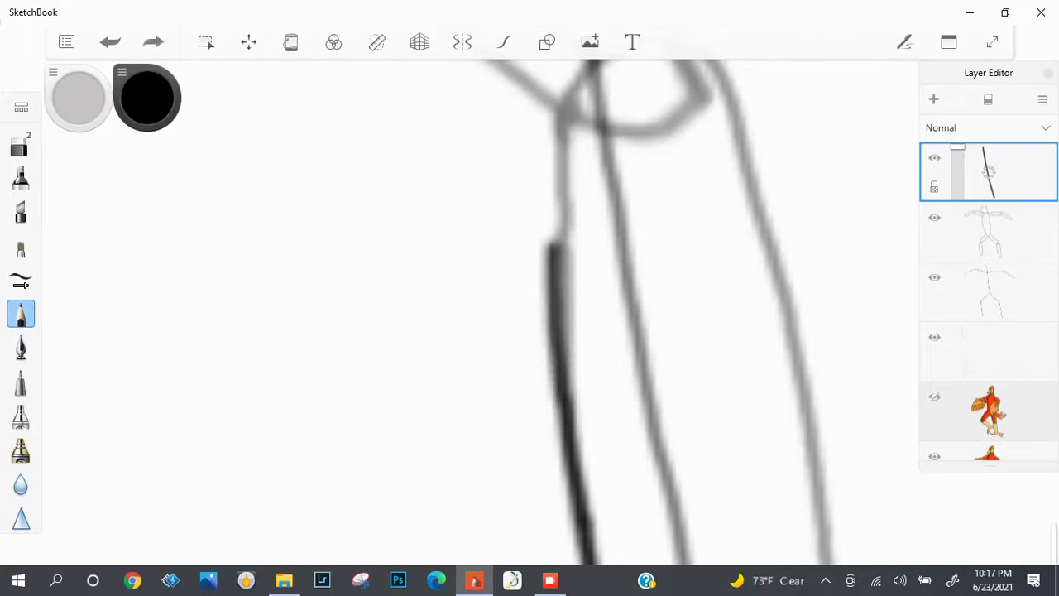
pyautogui.moveTo(553, 263); pyautogui.dragTo(560, 100)
pyautogui.scroll(-3, 563, 165)
pyautogui.scroll(-5, 530, 331)
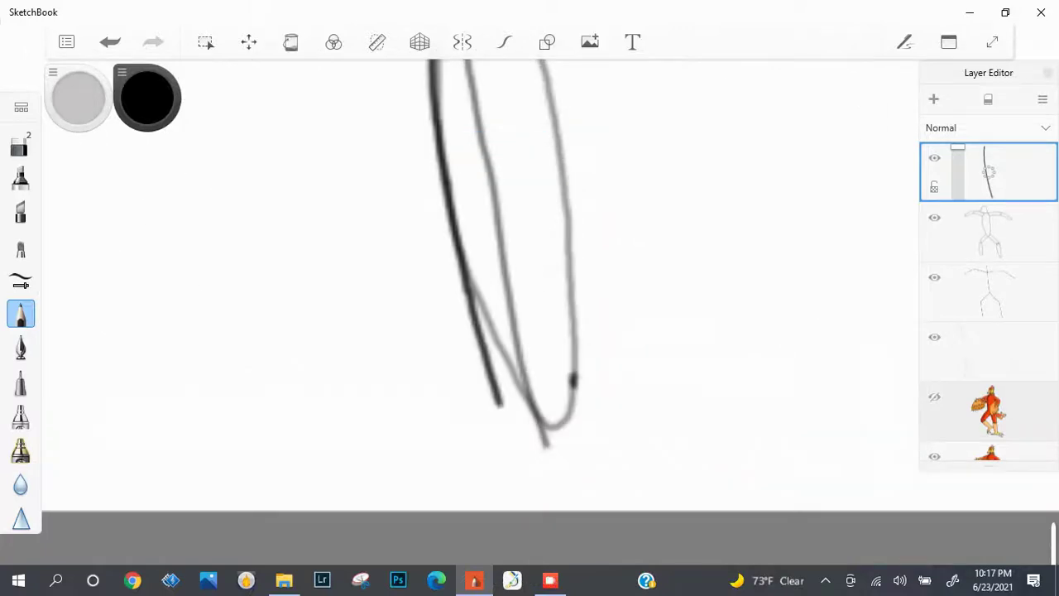
pyautogui.scroll(6, 566, 554)
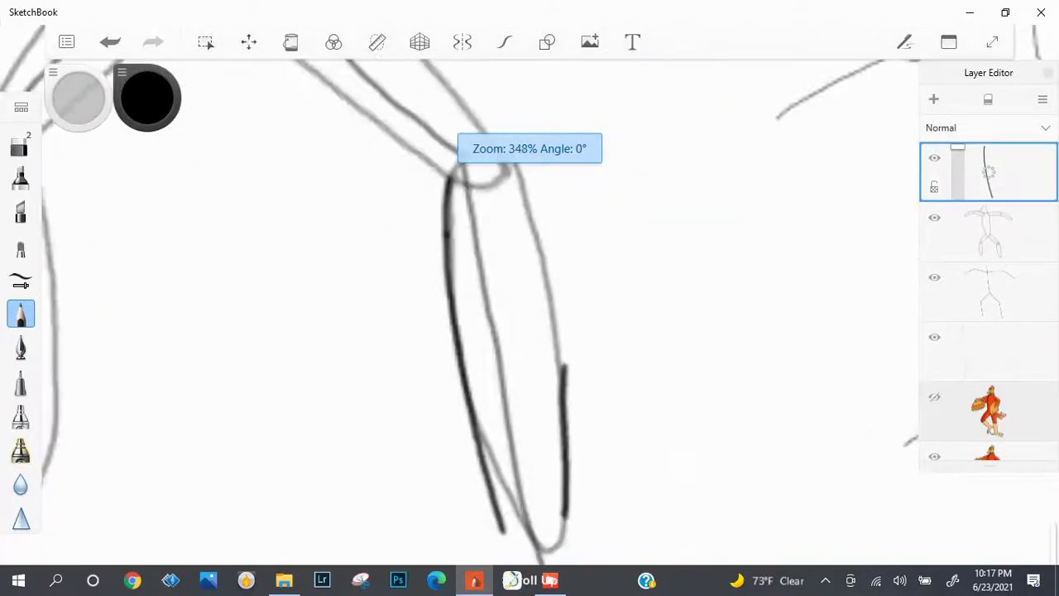
pyautogui.scroll(2, 910, 206)
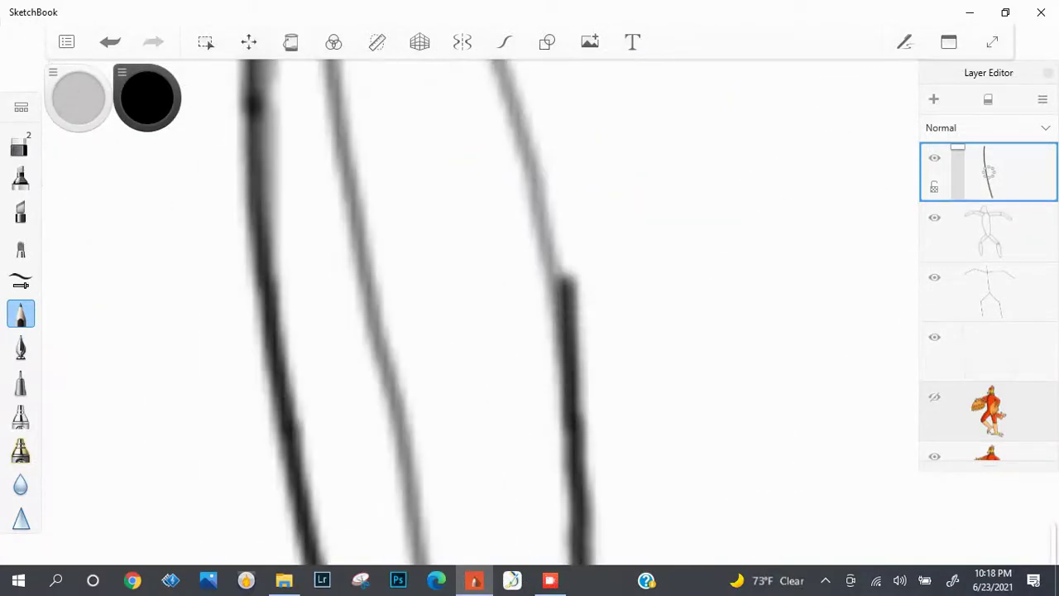
pyautogui.scroll(-5, 910, 207)
pyautogui.scroll(5, 910, 206)
pyautogui.hotkey('ctrl', 'z')
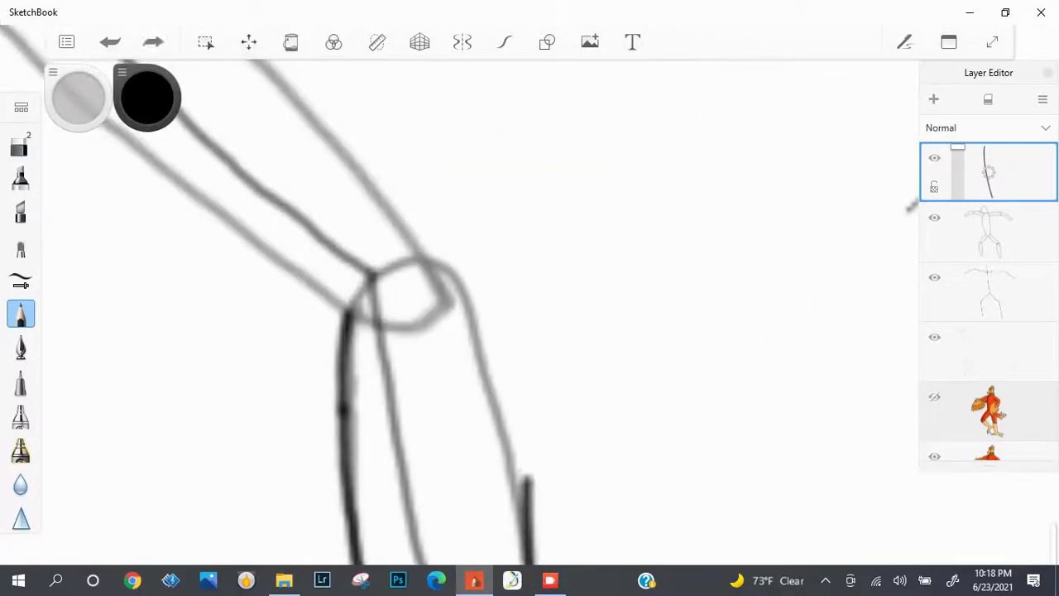
pyautogui.hotkey('ctrl', 'y')
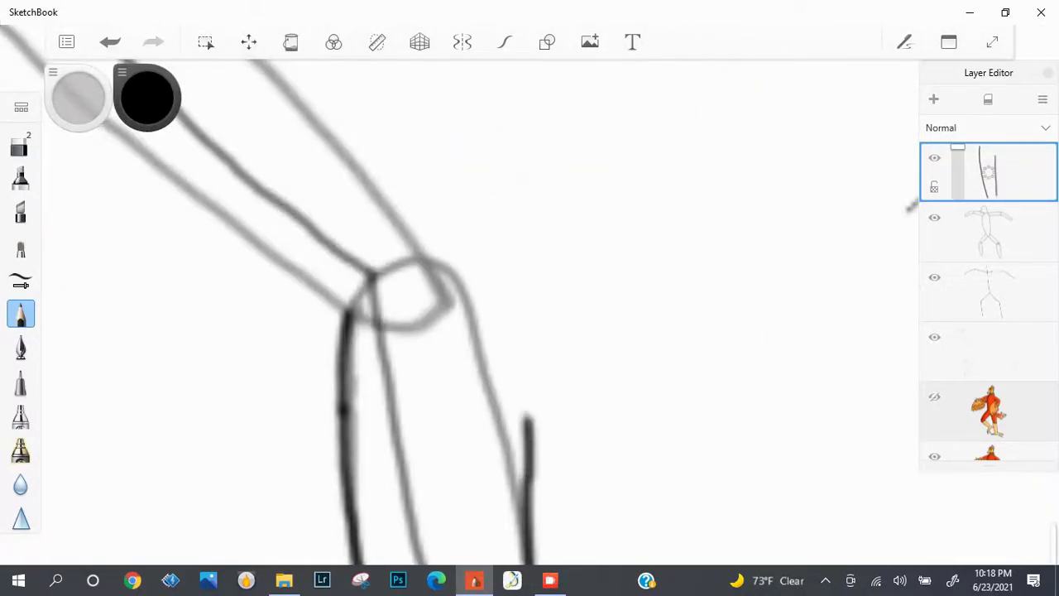
pyautogui.hotkey('ctrl', 'z')
pyautogui.hotkey('ctrl', 'y')
pyautogui.hotkey('ctrl', 'z')
pyautogui.hotkey('ctrl', 'z')
pyautogui.hotkey('ctrl', 'y')
pyautogui.hotkey('ctrl', 'y')
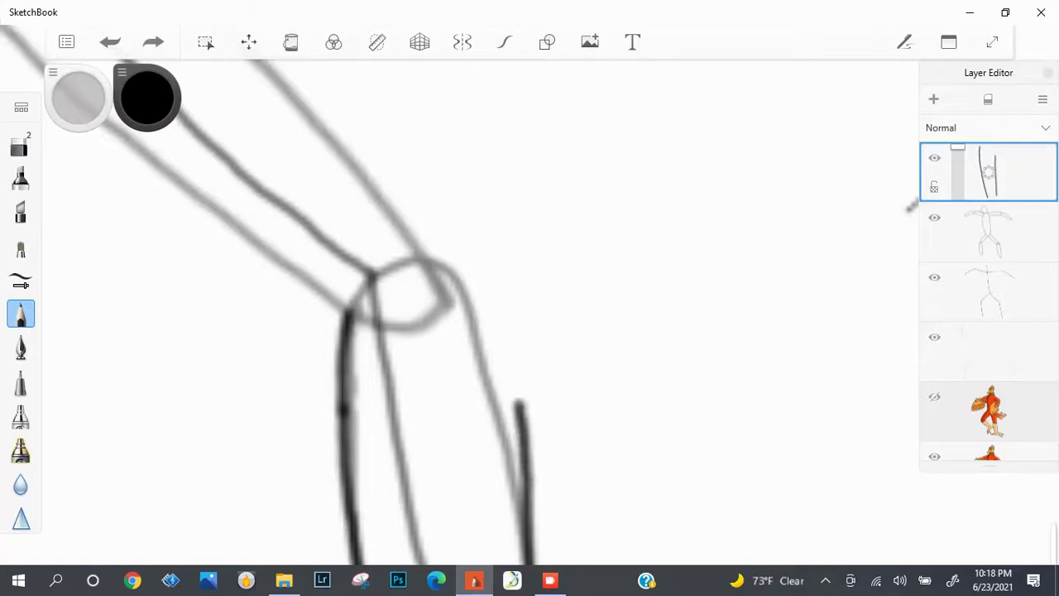
pyautogui.hotkey('ctrl', 'z')
pyautogui.hotkey('ctrl', 'z')
pyautogui.hotkey('ctrl', 'y')
pyautogui.hotkey('ctrl', 'y')
pyautogui.hotkey('ctrl', 'y')
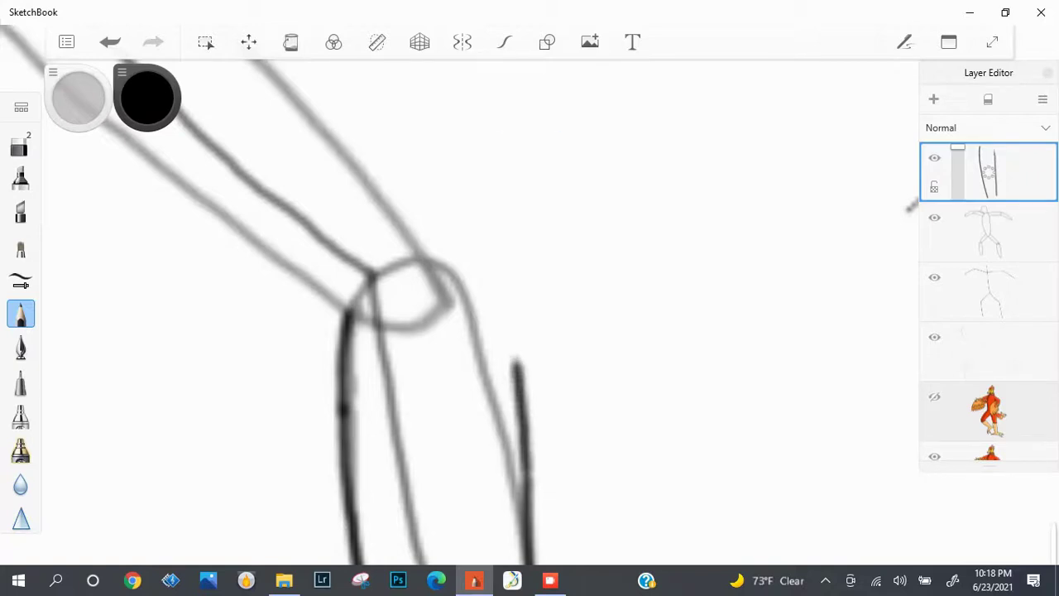
pyautogui.hotkey('ctrl', 'z')
pyautogui.hotkey('ctrl', 'z')
pyautogui.hotkey('ctrl', 'z')
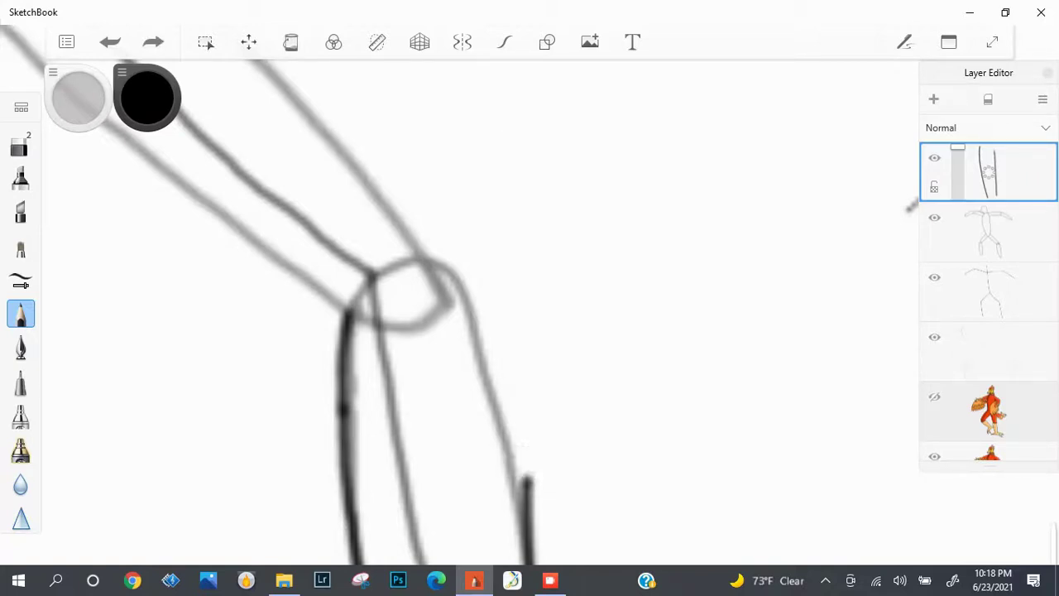
pyautogui.hotkey('ctrl', 'z')
pyautogui.hotkey('ctrl', 'z')
pyautogui.hotkey('ctrl', 'y')
pyautogui.hotkey('ctrl', 'y')
pyautogui.hotkey('ctrl', 'z')
pyautogui.scroll(-5, 463, 372)
pyautogui.scroll(4, 464, 372)
pyautogui.hotkey('ctrl', 'z')
pyautogui.hotkey('ctrl', 'z')
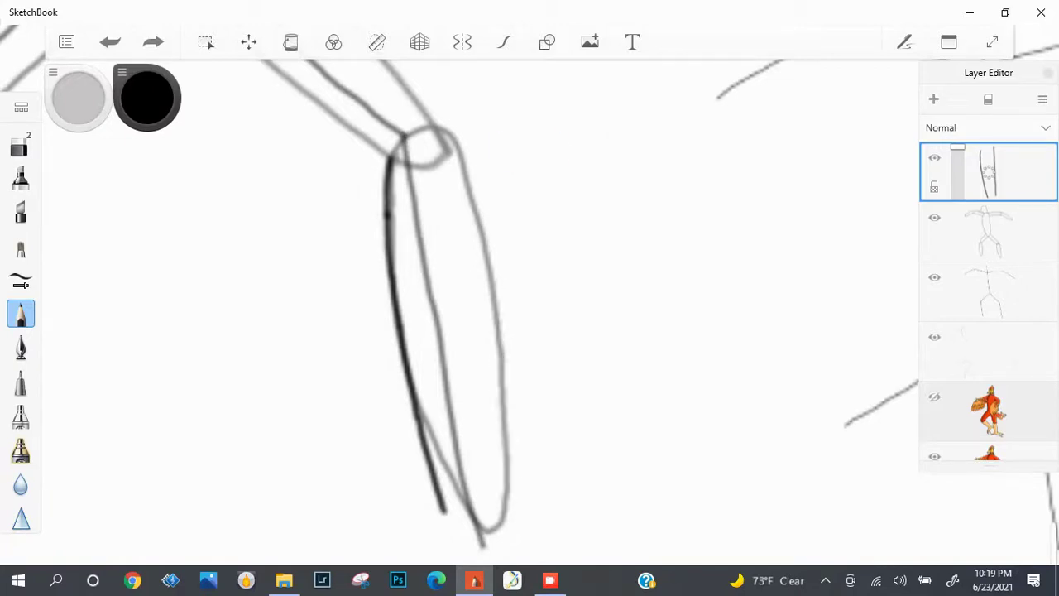
pyautogui.hotkey('ctrl', 'z')
# Draw a dark outer-edge stroke for the right lower leg from the ankle up past the knee, bending inward at its upper end.
pyautogui.scroll(3, 499, 220)
pyautogui.moveTo(512, 419); pyautogui.dragTo(509, 310)
pyautogui.hotkey('ctrl', 'z')
pyautogui.moveTo(511, 410); pyautogui.dragTo(508, 217)
pyautogui.hotkey('ctrl', 'z')
pyautogui.hotkey('ctrl', 'z')
pyautogui.moveTo(511, 414); pyautogui.dragTo(507, 174)
pyautogui.hotkey('ctrl', 'z')
pyautogui.hotkey('ctrl', 'z')
pyautogui.moveTo(512, 414); pyautogui.dragTo(508, 216)
pyautogui.scroll(-3, 509, 217)
pyautogui.scroll(4, 508, 217)
pyautogui.scroll(-2, 529, 314)
pyautogui.moveTo(558, 422)
pyautogui.mouseDown()
pyautogui.moveTo(549, 343)
pyautogui.moveTo(526, 300)
pyautogui.moveTo(551, 347)
pyautogui.moveTo(524, 295)
pyautogui.mouseUp()
pyautogui.hotkey('ctrl', 'z')
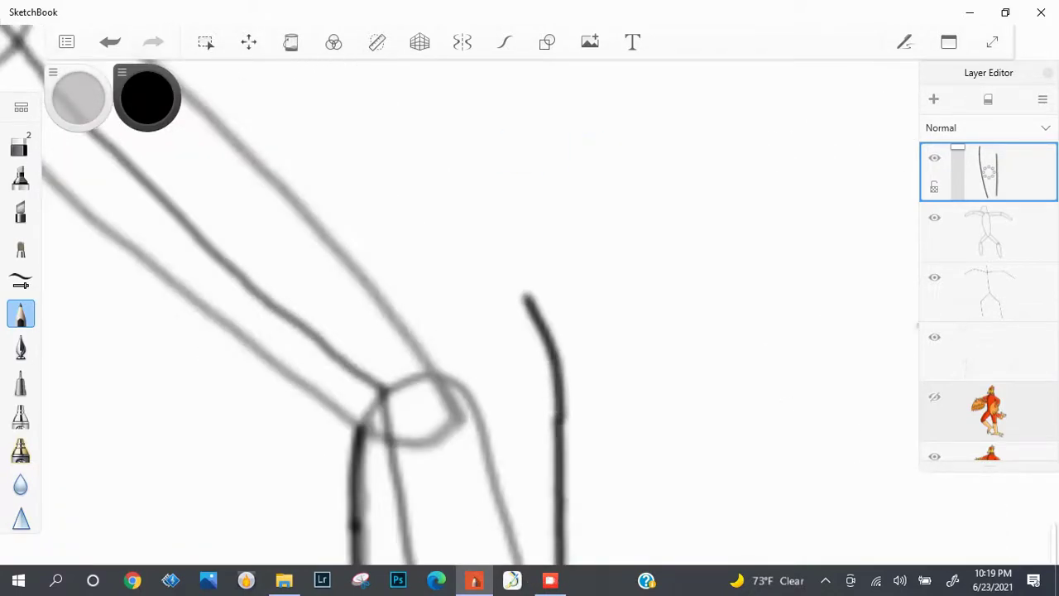
# Erase the upper end of the right lower leg's inner outline just below the knee joint.
pyautogui.scroll(-1, 530, 314)
pyautogui.scroll(1, 529, 314)
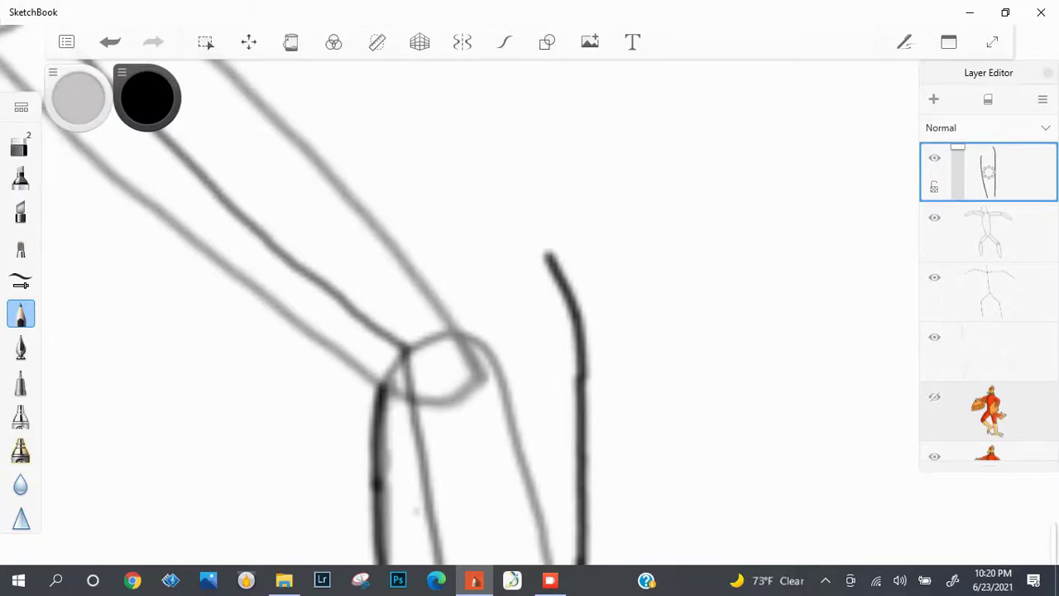
pyautogui.press('e')
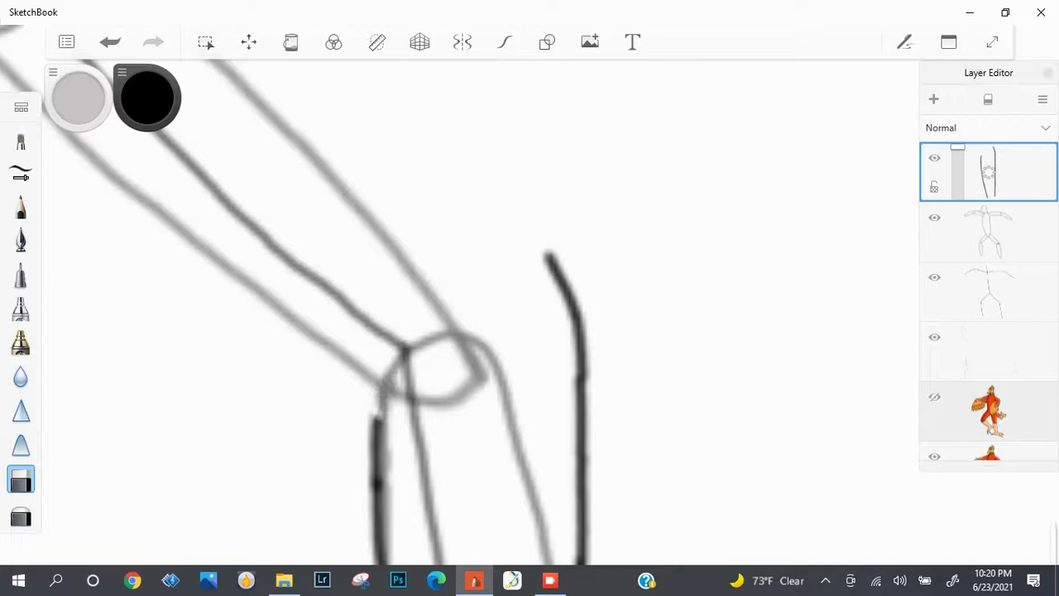
# Add a new layer and draw a short dark stroke starting the right thigh's inner edge at the knee.
pyautogui.hotkey('ctrl', 'shift', 'n')
pyautogui.moveTo(324, 359); pyautogui.dragTo(378, 402)
pyautogui.hotkey('ctrl', 'z')
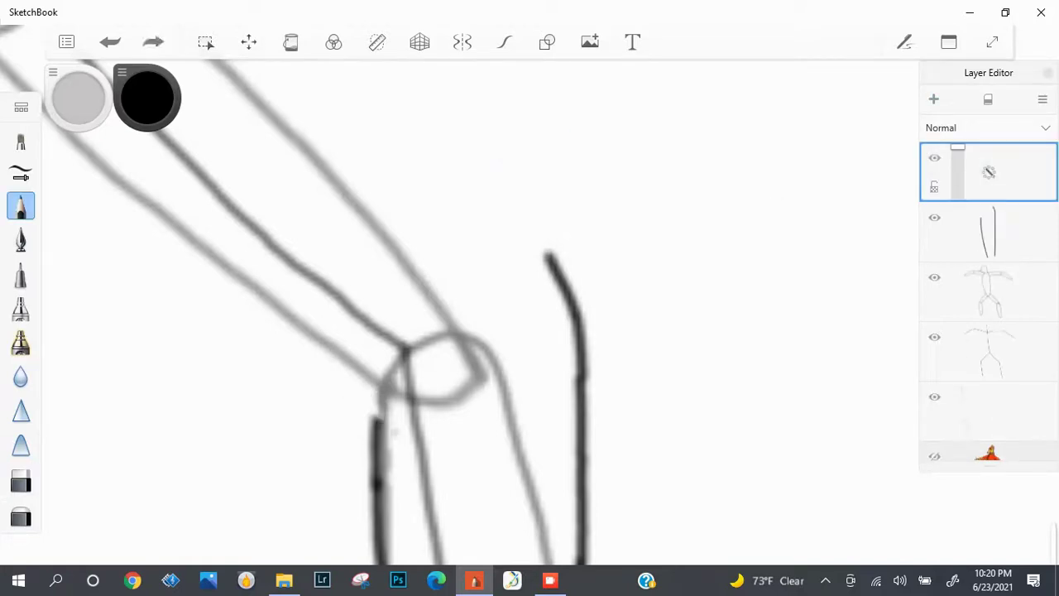
pyautogui.scroll(-5, 486, 411)
pyautogui.scroll(3, 364, 397)
pyautogui.moveTo(525, 445); pyautogui.dragTo(349, 310)
pyautogui.hotkey('ctrl', 'z')
pyautogui.hotkey('ctrl', 'z')
pyautogui.moveTo(487, 417); pyautogui.dragTo(430, 362)
pyautogui.hotkey('ctrl', 'z')
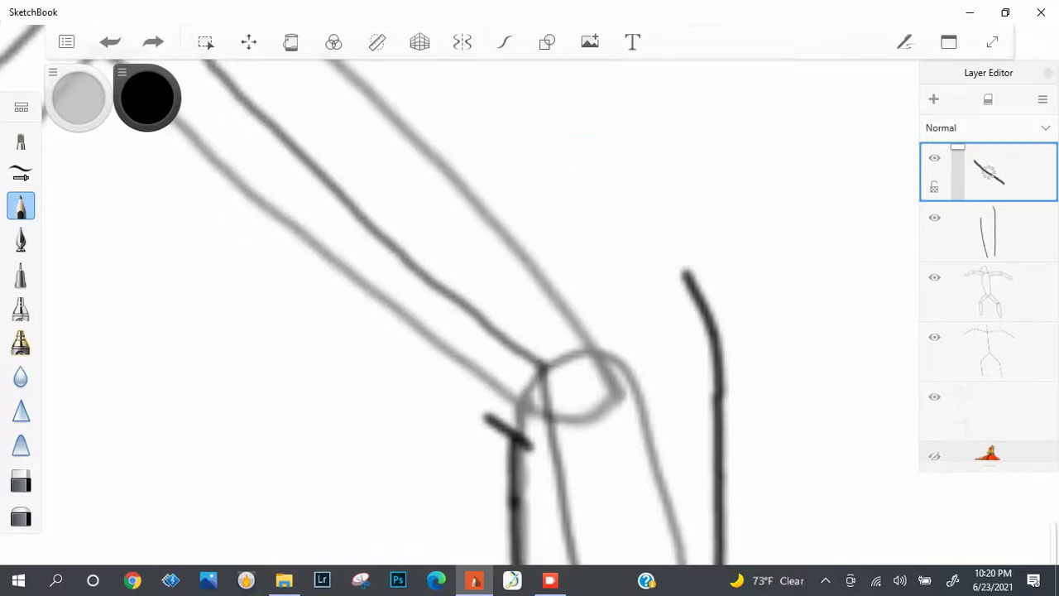
pyautogui.hotkey('ctrl', 'z')
pyautogui.moveTo(526, 447); pyautogui.dragTo(382, 331)
pyautogui.hotkey('ctrl', 'z')
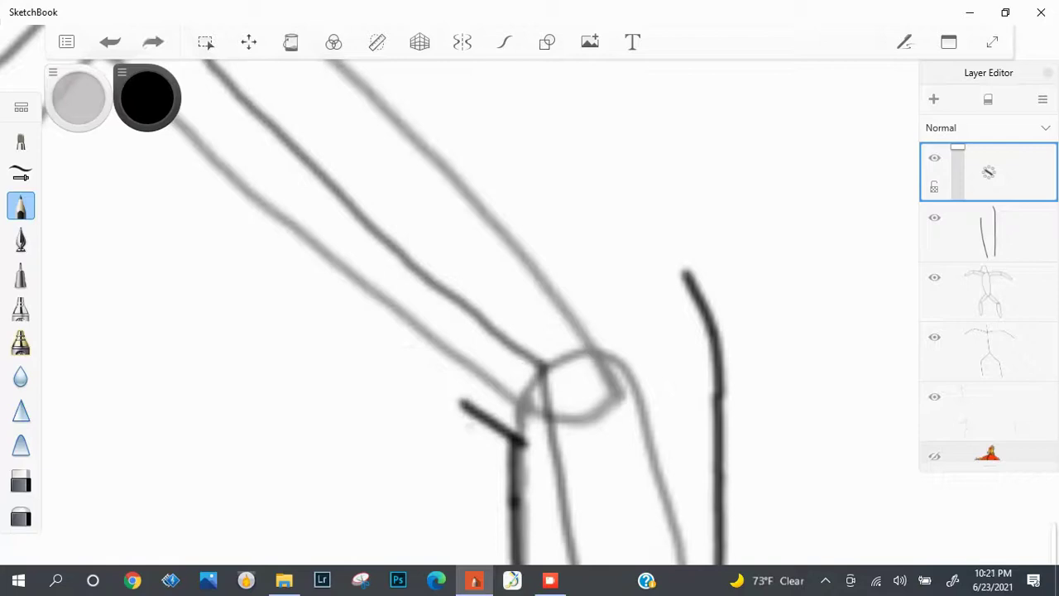
# Extend the right thigh's inner-edge outline from the knee up to near the crotch.
pyautogui.scroll(3, 529, 398)
pyautogui.moveTo(587, 422); pyautogui.dragTo(525, 366)
pyautogui.hotkey('ctrl', 'z')
pyautogui.moveTo(586, 422); pyautogui.dragTo(334, 194)
pyautogui.moveTo(334, 193); pyautogui.dragTo(296, 149)
pyautogui.hotkey('ctrl', 'z')
pyautogui.hotkey('ctrl', 'y')
pyautogui.hotkey('ctrl', 'z')
pyautogui.hotkey('ctrl', 'y')
pyautogui.hotkey('ctrl', 'z')
pyautogui.moveTo(334, 194); pyautogui.dragTo(263, 116)
pyautogui.hotkey('ctrl', 'z')
pyautogui.hotkey('ctrl', 'y')
pyautogui.hotkey('ctrl', 'z')
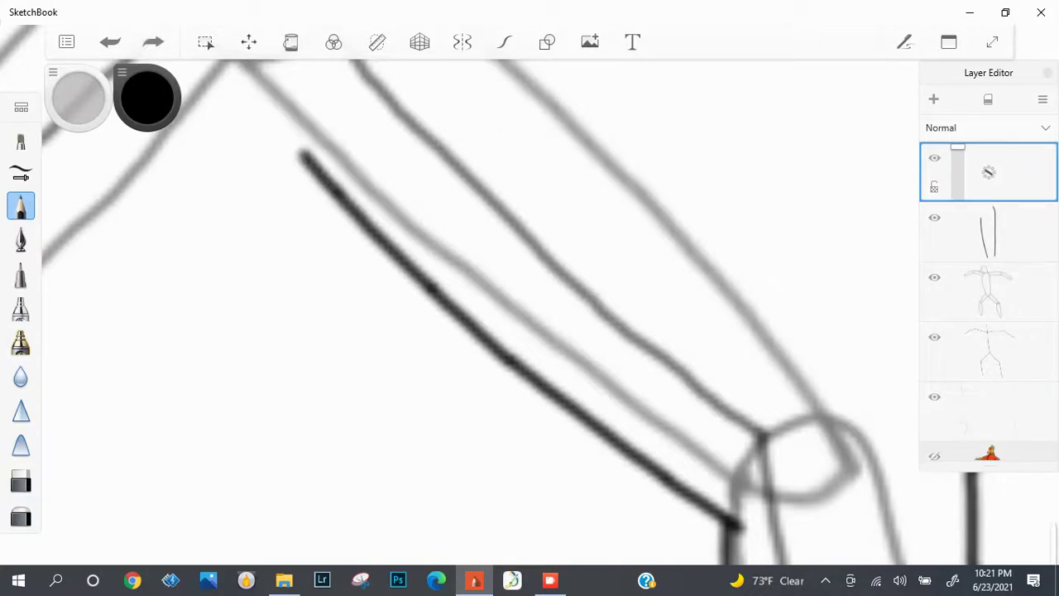
pyautogui.hotkey('ctrl', 'y')
pyautogui.scroll(-5, 263, 116)
pyautogui.scroll(10, 389, 166)
pyautogui.scroll(-15, 389, 166)
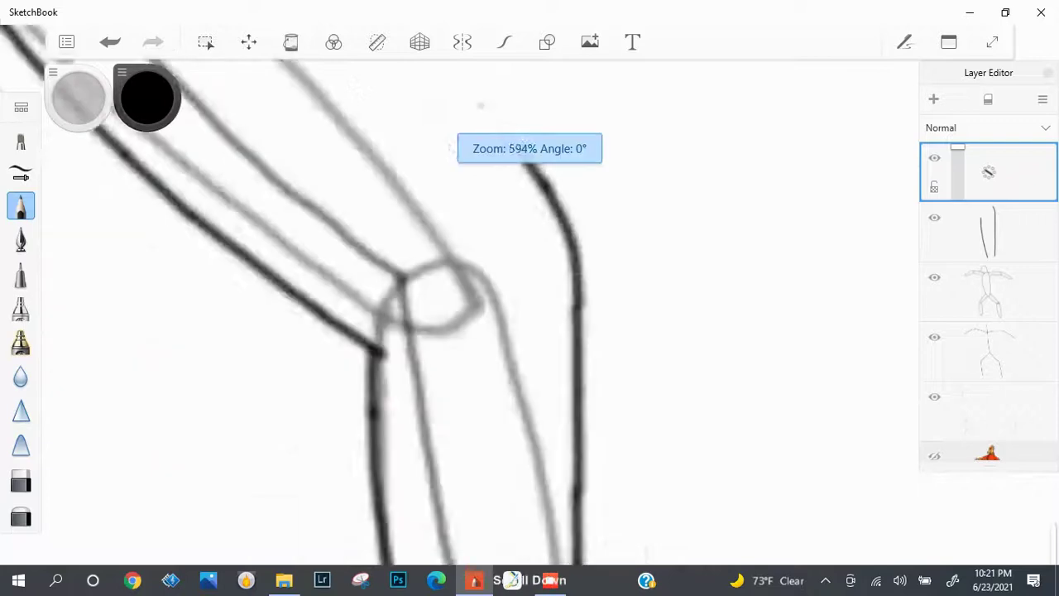
# Draw the right thigh's outer-edge outline from above the knee up to beside the hip.
pyautogui.scroll(10, 530, 298)
pyautogui.moveTo(702, 377)
pyautogui.mouseDown()
pyautogui.moveTo(639, 291)
pyautogui.moveTo(669, 335)
pyautogui.mouseUp()
pyautogui.hotkey('ctrl', 'z')
pyautogui.hotkey('ctrl', 'z')
pyautogui.moveTo(538, 200); pyautogui.dragTo(432, 104)
pyautogui.scroll(-6, 480, 306)
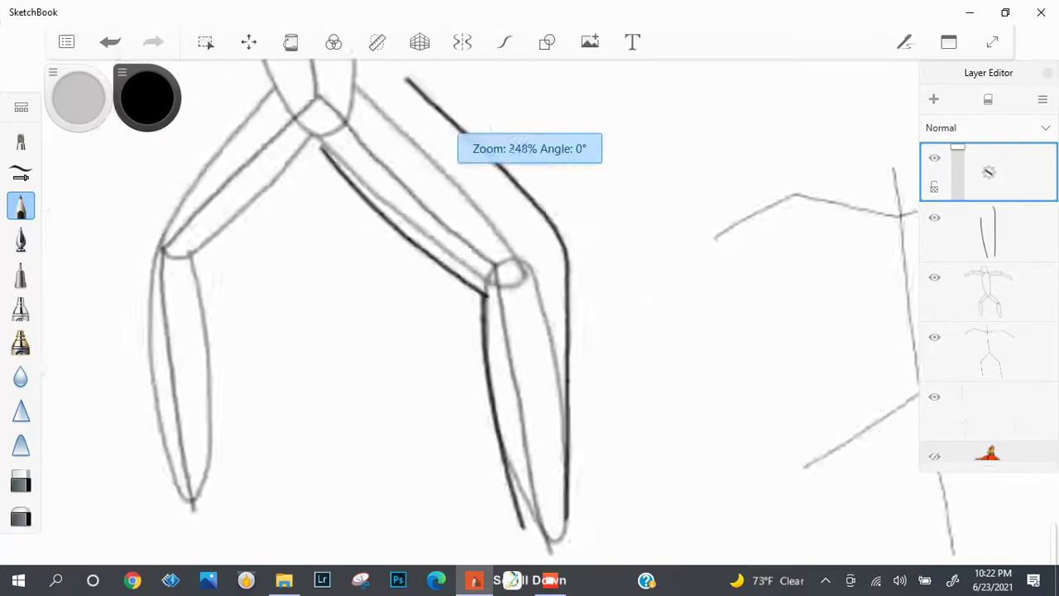
pyautogui.scroll(6, 480, 306)
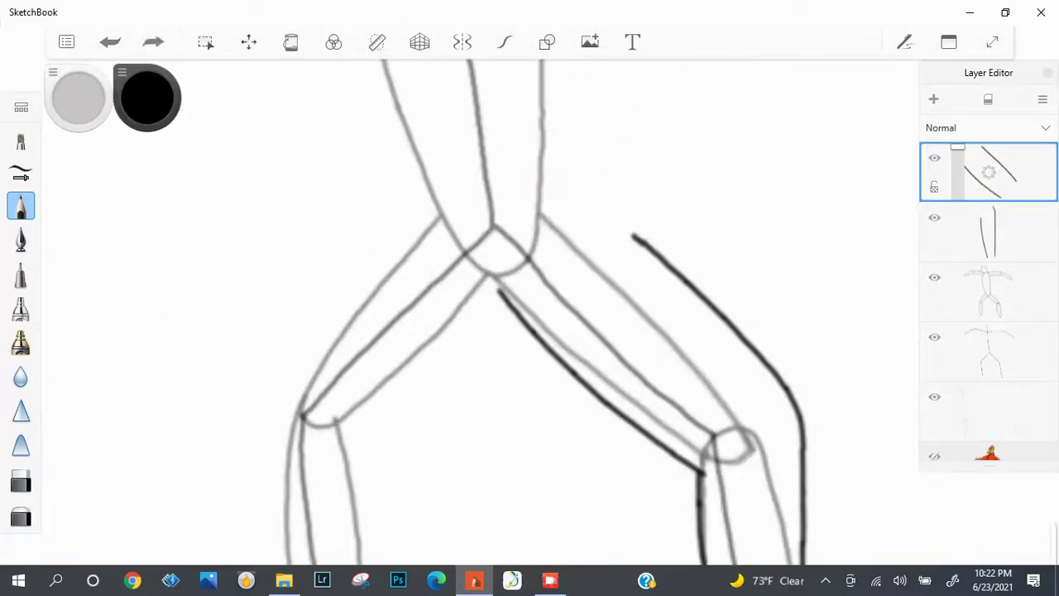
pyautogui.scroll(-2, 589, 198)
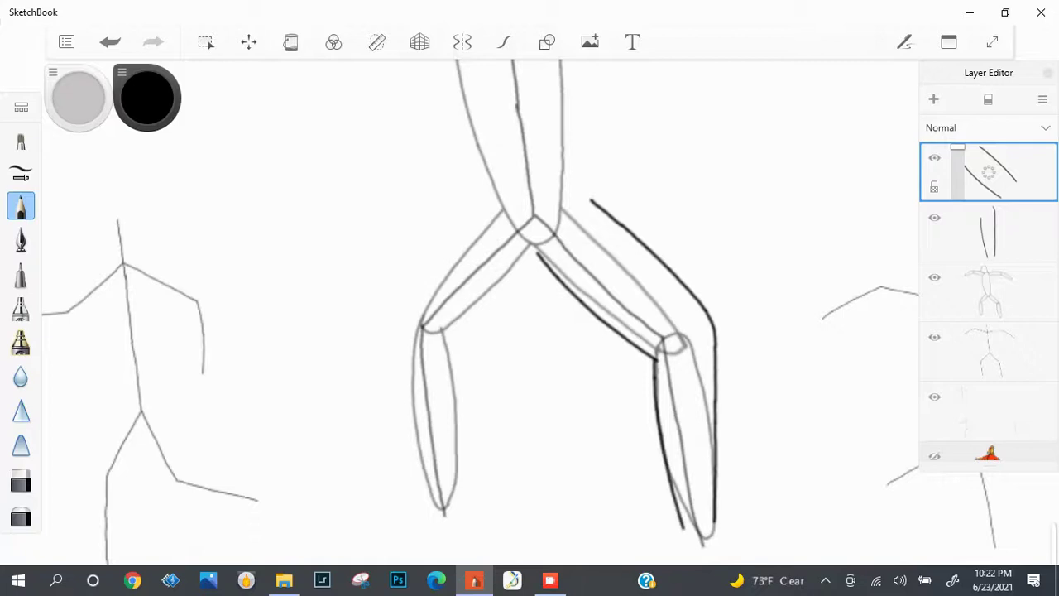
# Add a new layer and draw the lower part of the left lower leg's outer outline, just outside the leg shape.
pyautogui.hotkey('ctrl', 'shift', 'n')
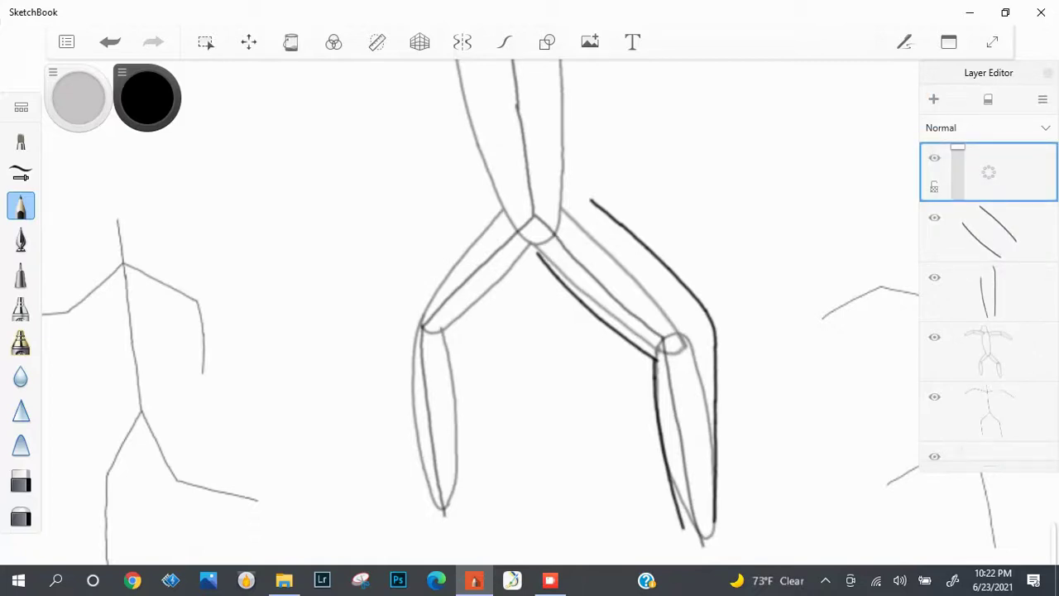
pyautogui.scroll(4, 366, 536)
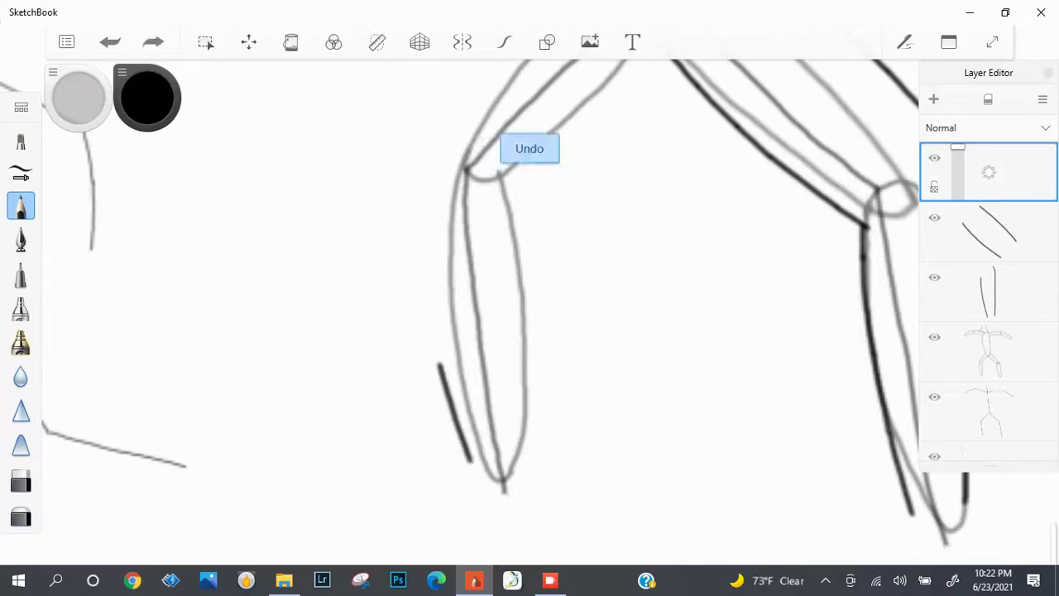
pyautogui.scroll(-4, 480, 314)
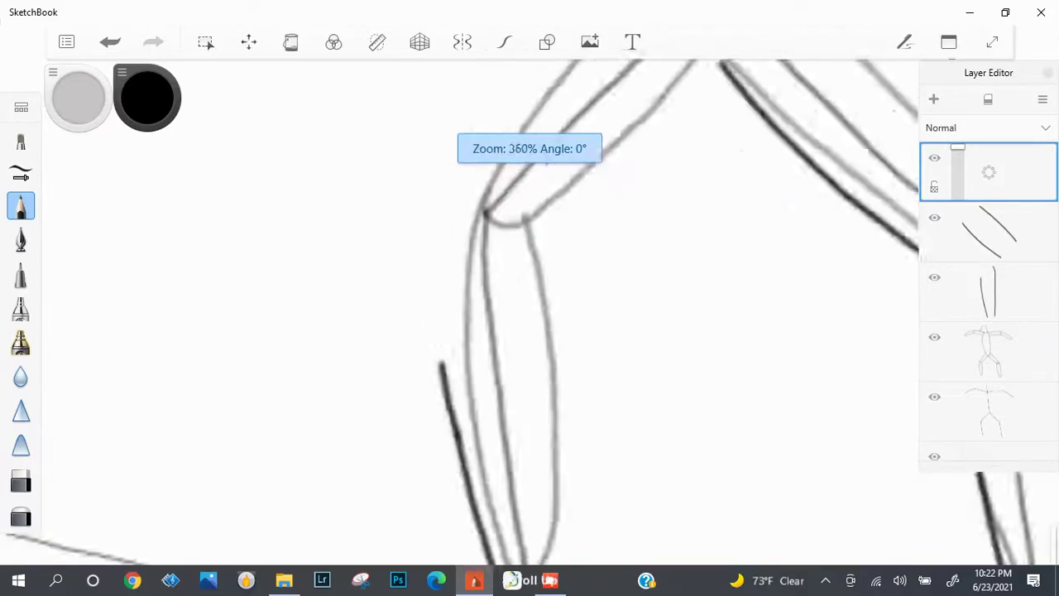
pyautogui.scroll(2, 480, 315)
pyautogui.hotkey('ctrl', 'z')
pyautogui.hotkey('ctrl', 'y')
pyautogui.hotkey('ctrl', 'z')
pyautogui.hotkey('ctrl', 'y')
# Extend the left lower leg's outer outline up to knee height.
pyautogui.scroll(2, 480, 315)
pyautogui.hotkey('ctrl', 'z')
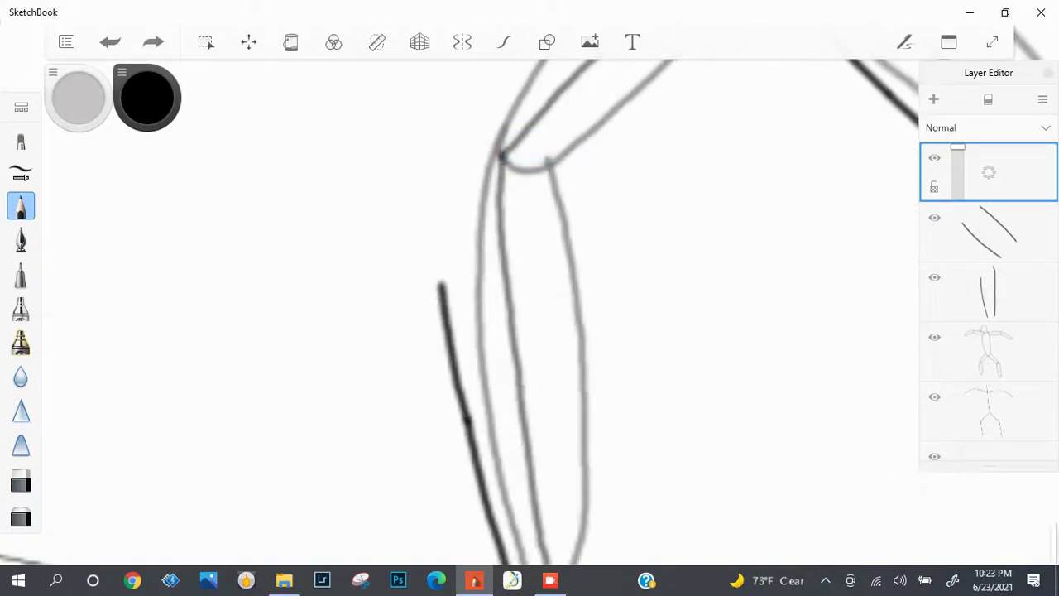
pyautogui.hotkey('ctrl', 'y')
pyautogui.hotkey('ctrl', 'z')
pyautogui.hotkey('ctrl', 'y')
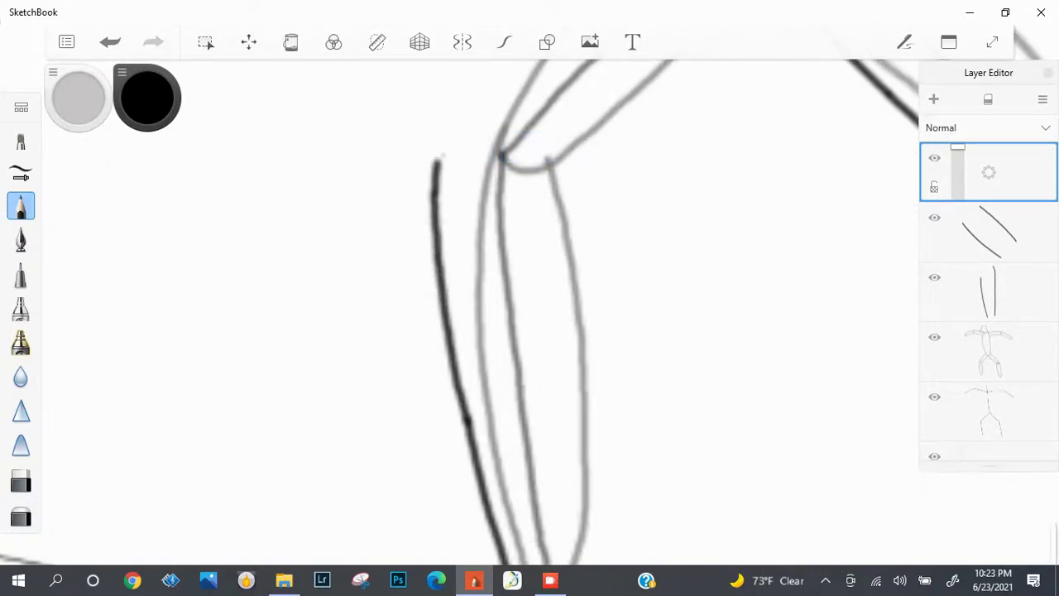
pyautogui.scroll(1, 513, 497)
pyautogui.scroll(-3, 480, 314)
pyautogui.scroll(1, 480, 315)
pyautogui.scroll(2, 480, 315)
# Draw a dark inner-edge stroke for the left lower leg, running upward from the ankle just outside the leg shape.
pyautogui.hotkey('ctrl', 'z')
pyautogui.press('e')
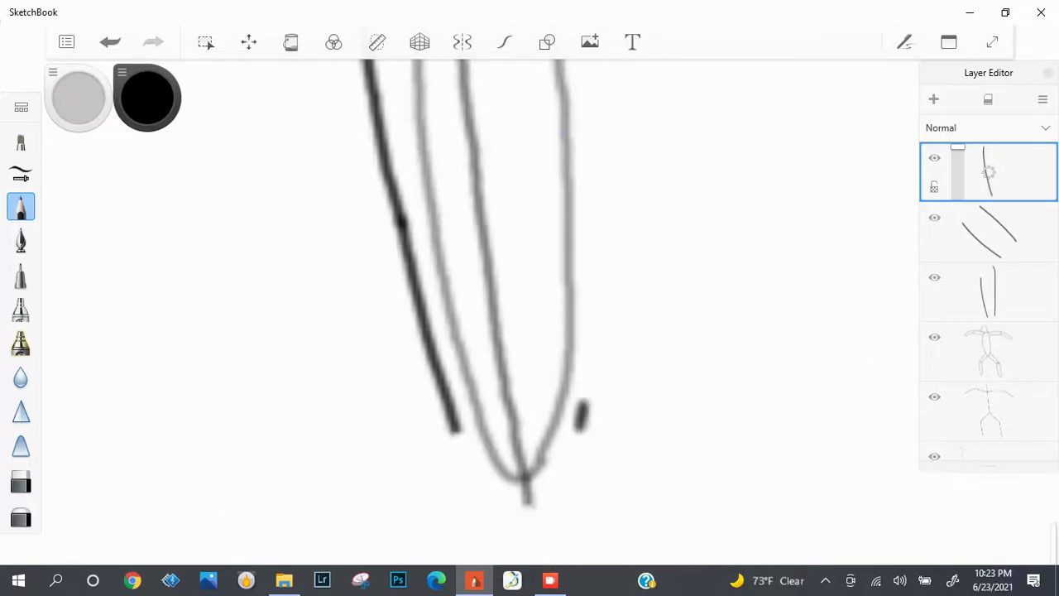
pyautogui.scroll(-3, 579, 414)
pyautogui.scroll(3, 580, 414)
pyautogui.moveTo(587, 489); pyautogui.dragTo(592, 394)
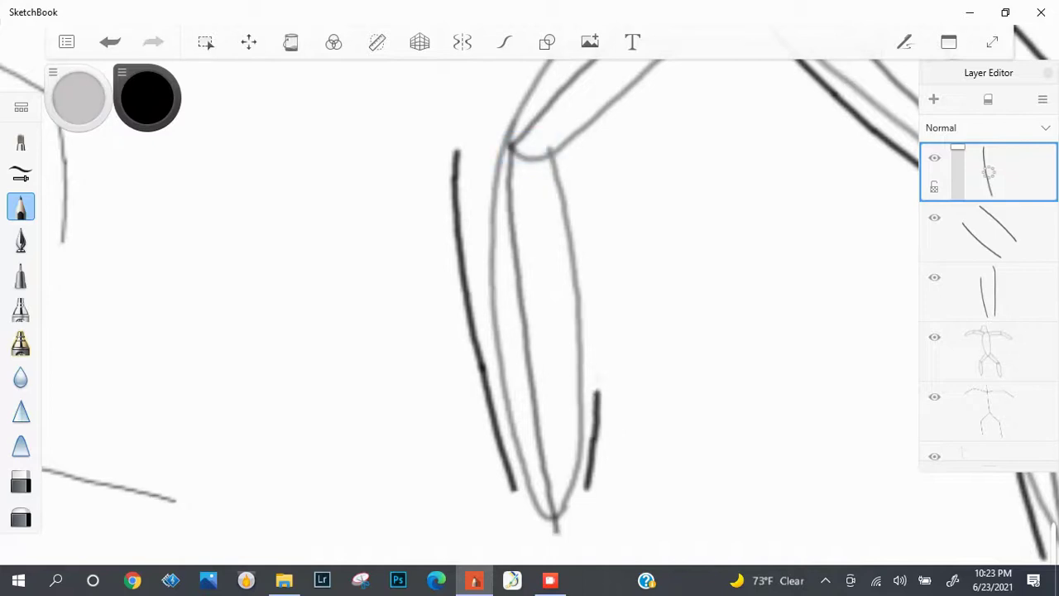
pyautogui.scroll(3, 579, 414)
pyautogui.moveTo(597, 430); pyautogui.dragTo(596, 313)
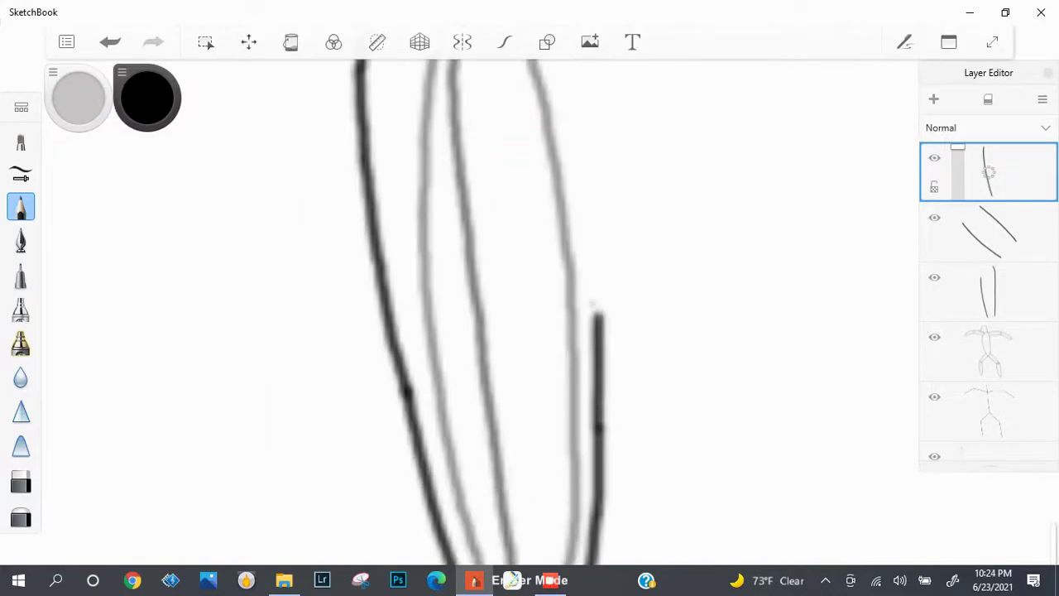
pyautogui.hotkey('ctrl', 'z')
pyautogui.hotkey('ctrl', 'z')
pyautogui.moveTo(596, 522); pyautogui.dragTo(594, 405)
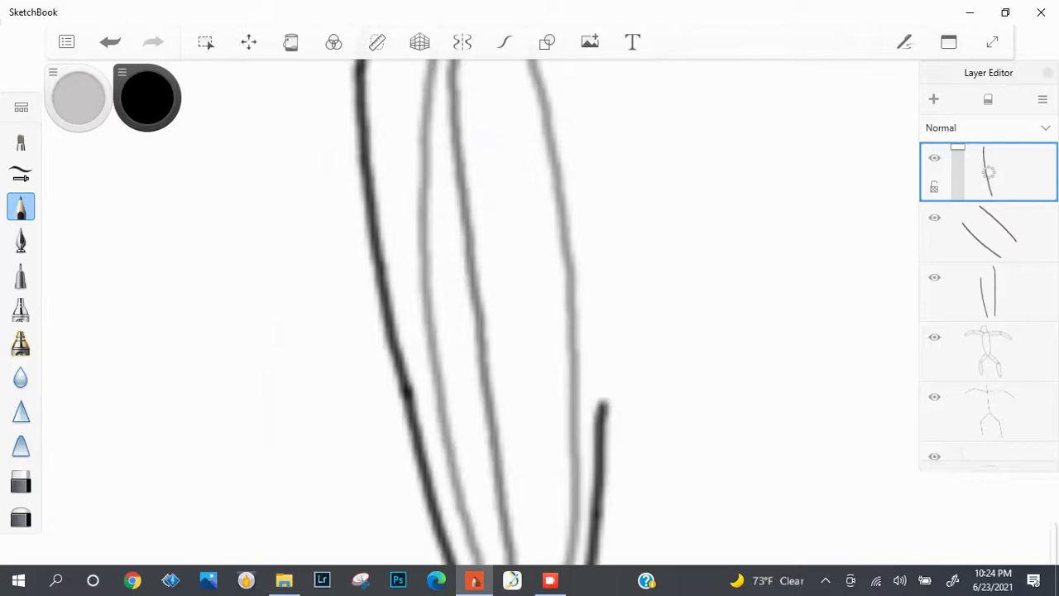
pyautogui.scroll(-2, 529, 315)
pyautogui.moveTo(597, 519); pyautogui.dragTo(596, 424)
pyautogui.hotkey('ctrl', 'z')
pyautogui.hotkey('ctrl', 'z')
pyautogui.hotkey('ctrl', 'z')
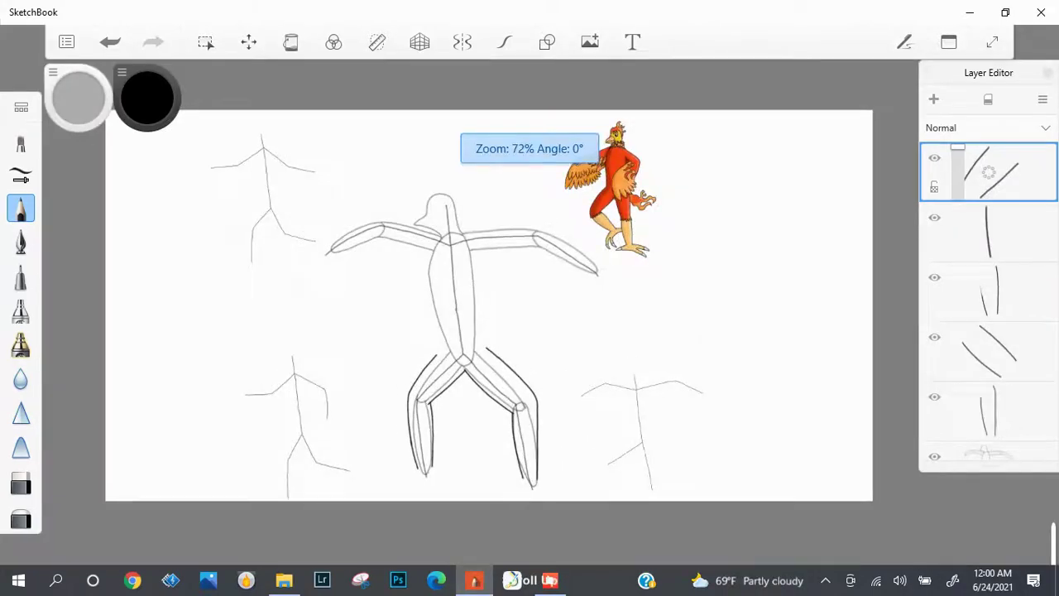
# Draw dark outlines along the lower edge of the right upper arm and around the right forearm.
pyautogui.scroll(10, 447, 207)
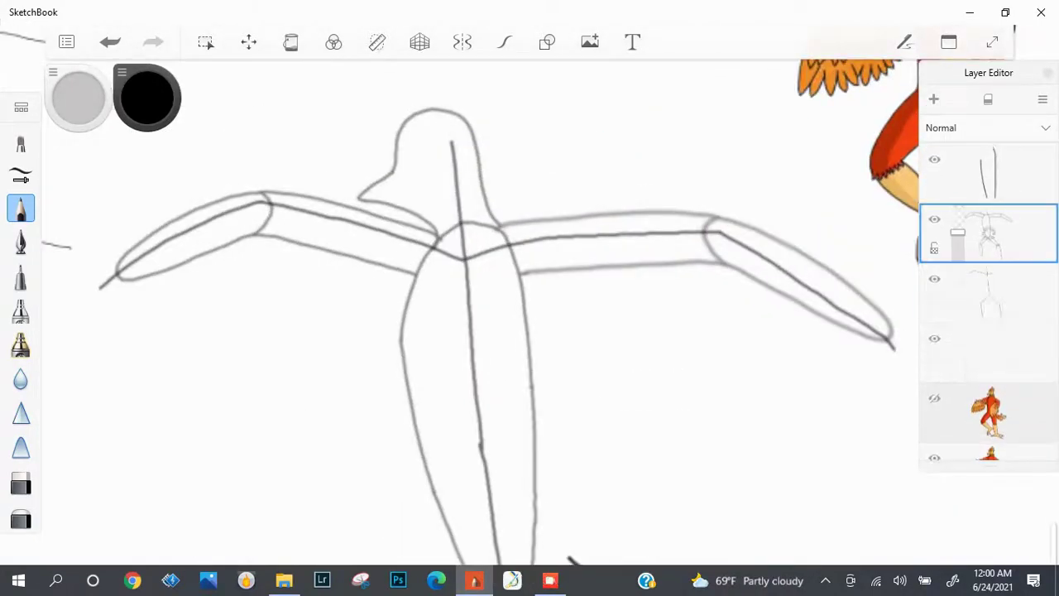
pyautogui.scroll(2, 463, 249)
pyautogui.moveTo(521, 273); pyautogui.dragTo(761, 255)
pyautogui.hotkey('ctrl', 'z')
pyautogui.hotkey('ctrl', 'z')
pyautogui.scroll(-3, 762, 255)
pyautogui.scroll(6, 398, 213)
pyautogui.moveTo(398, 213); pyautogui.dragTo(721, 372)
pyautogui.moveTo(740, 331)
pyautogui.mouseDown()
pyautogui.moveTo(576, 203)
pyautogui.moveTo(390, 120)
pyautogui.moveTo(398, 211)
pyautogui.mouseUp()
# Outline the upper edge of the right upper arm from the elbow to the shoulder.
pyautogui.scroll(-5, 398, 211)
pyautogui.scroll(6, 207, 182)
pyautogui.moveTo(911, 214)
pyautogui.mouseDown()
pyautogui.moveTo(737, 213)
pyautogui.moveTo(532, 237)
pyautogui.moveTo(794, 212)
pyautogui.moveTo(532, 237)
pyautogui.mouseUp()
pyautogui.hotkey('ctrl', 'z')
# Add a new layer and outline the left forearm and both edges of the left upper arm.
pyautogui.scroll(-2, 532, 236)
pyautogui.scroll(2, 532, 237)
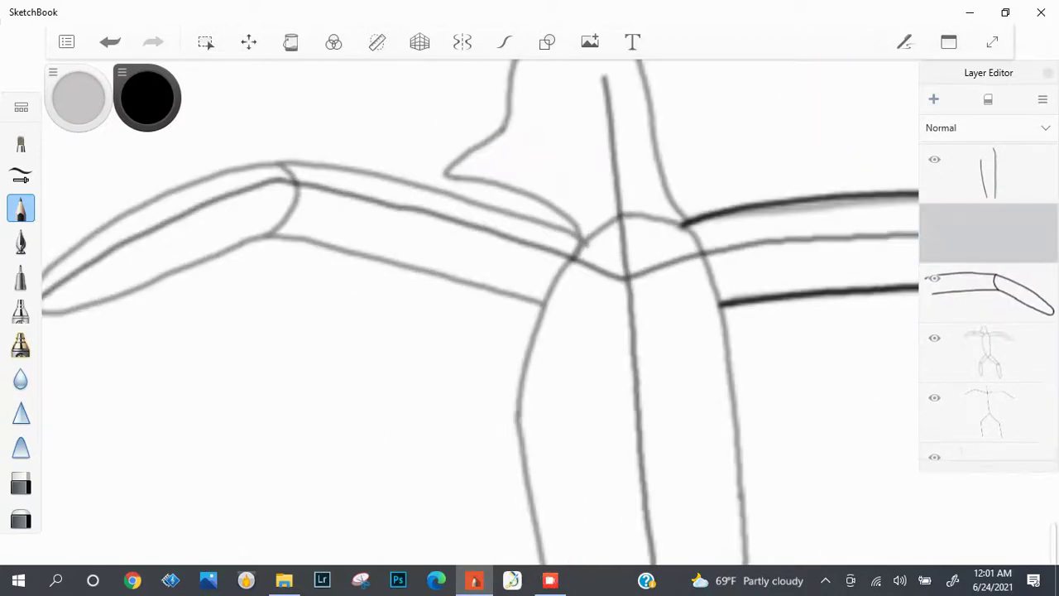
pyautogui.scroll(-3, 529, 248)
pyautogui.scroll(5, 530, 248)
pyautogui.moveTo(902, 269)
pyautogui.mouseDown()
pyautogui.moveTo(625, 201)
pyautogui.moveTo(386, 273)
pyautogui.moveTo(646, 126)
pyautogui.mouseUp()
pyautogui.scroll(-2, 530, 248)
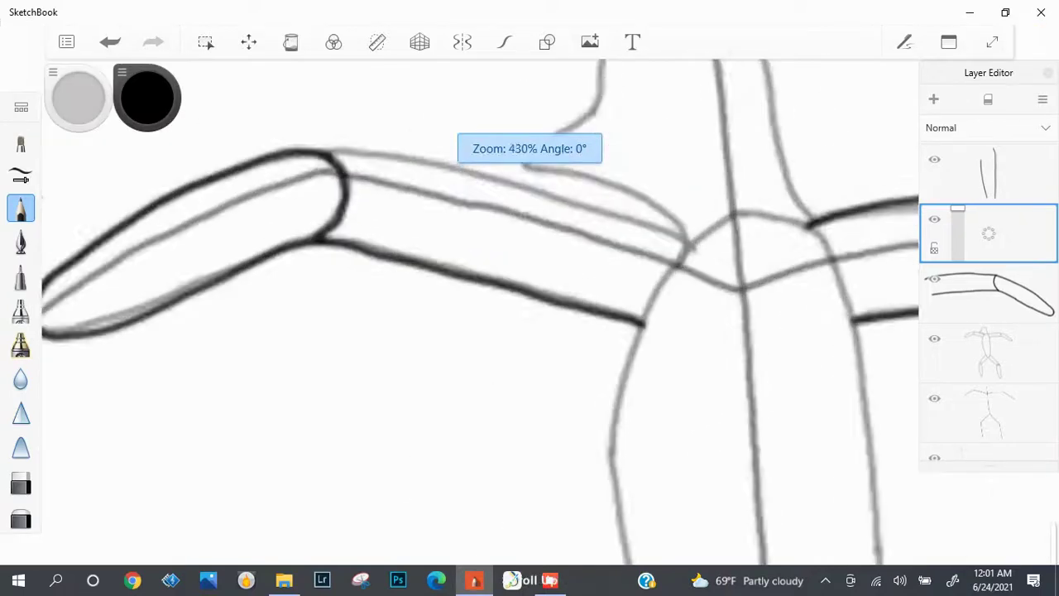
pyautogui.scroll(-4, 530, 248)
pyautogui.scroll(1, 960, 265)
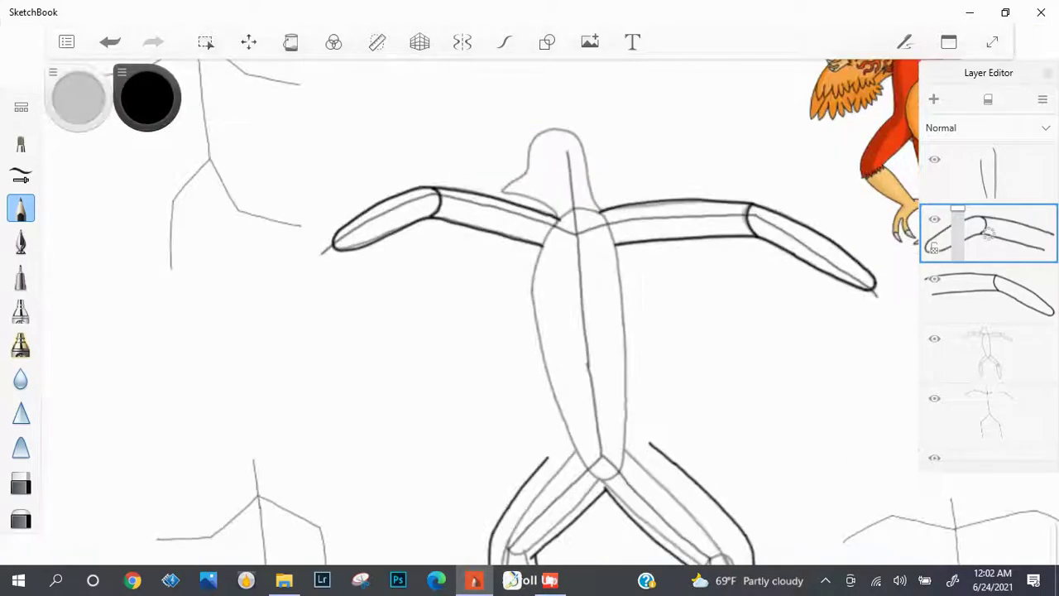
# Move the merged arm outlines down so they sit below the original arm shapes.
pyautogui.click(249, 41)
pyautogui.moveTo(579, 248); pyautogui.dragTo(577, 295)
pyautogui.press('Return')
pyautogui.scroll(4, 496, 256)
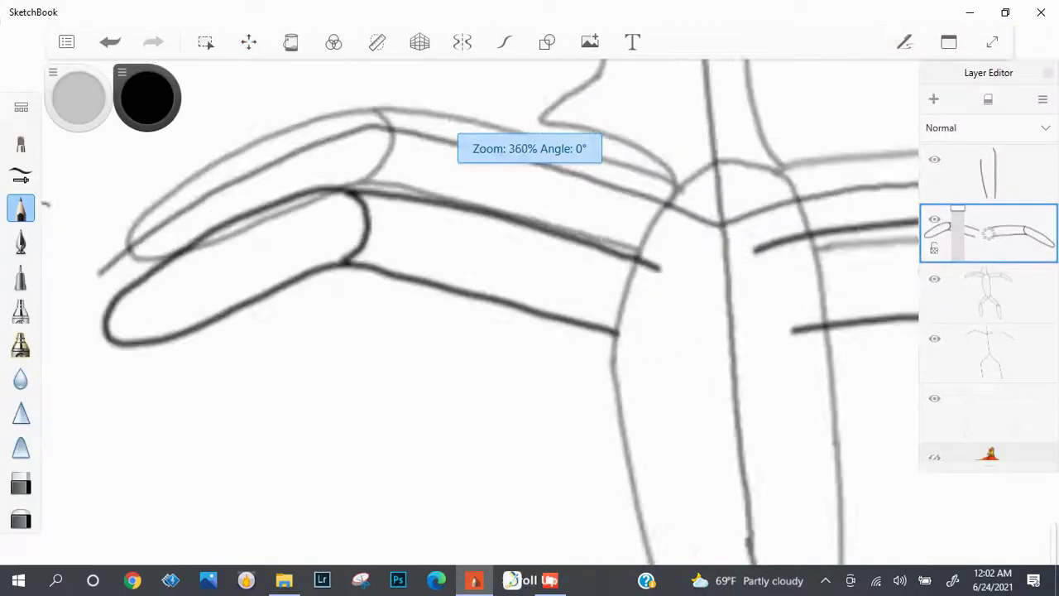
# On the stick-figure layer, draw a new centre line through the lowered left arm, from the spine past the wrist.
pyautogui.click(989, 353)
pyautogui.moveTo(728, 313); pyautogui.dragTo(376, 224)
pyautogui.hotkey('ctrl', 'z')
pyautogui.moveTo(731, 329)
pyautogui.mouseDown()
pyautogui.moveTo(418, 248)
pyautogui.moveTo(700, 313)
pyautogui.mouseUp()
pyautogui.hotkey('ctrl', 'z')
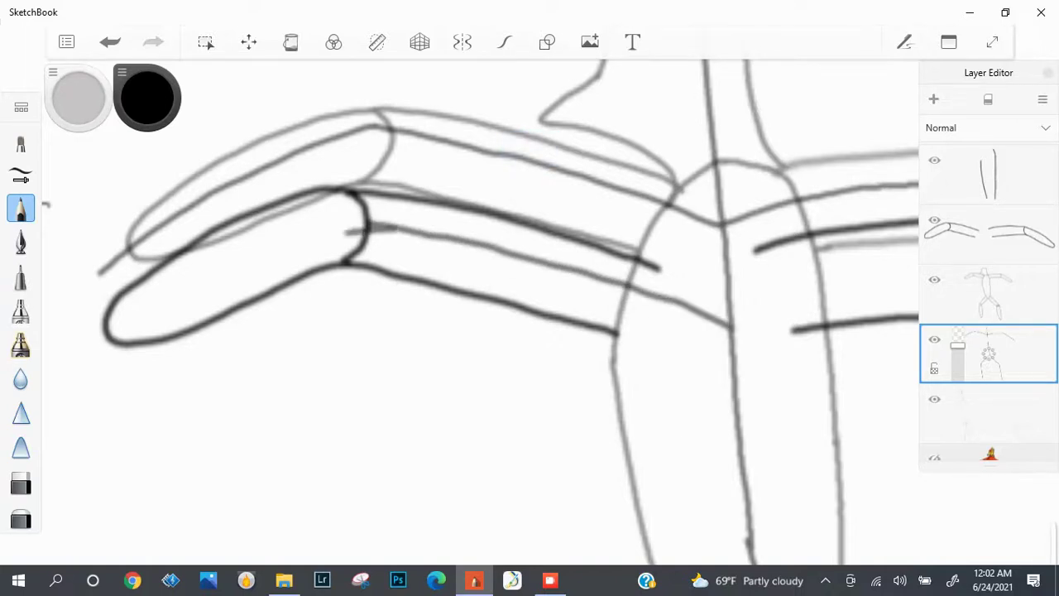
pyautogui.moveTo(366, 228)
pyautogui.mouseDown()
pyautogui.moveTo(157, 309)
pyautogui.moveTo(83, 364)
pyautogui.mouseUp()
pyautogui.press('e')
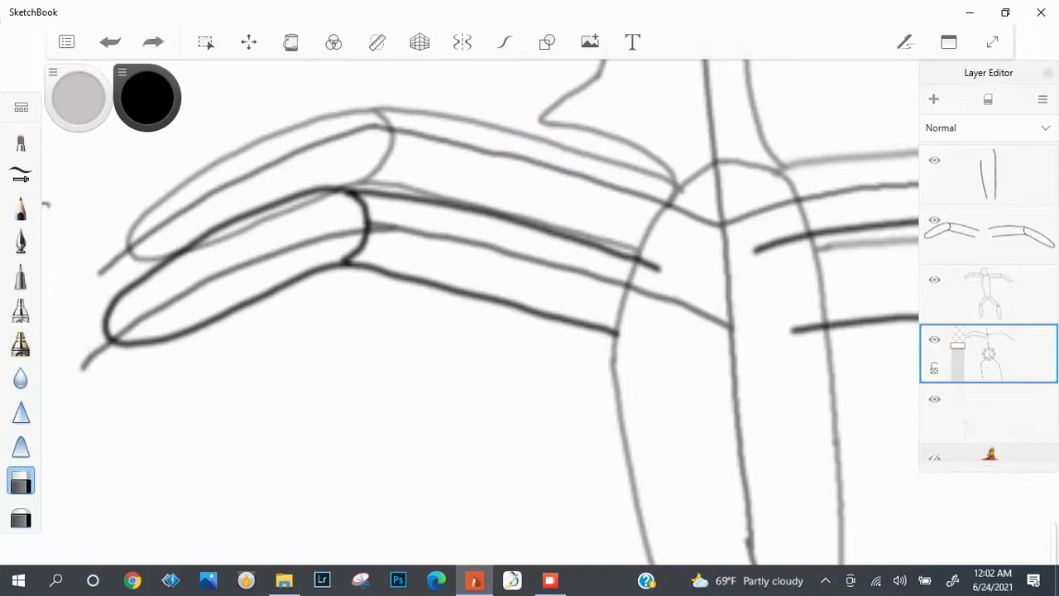
# Draw a matching centre line through the lowered right arm, from the spine past the end of the forearm.
pyautogui.scroll(-5, 480, 315)
pyautogui.scroll(8, 480, 315)
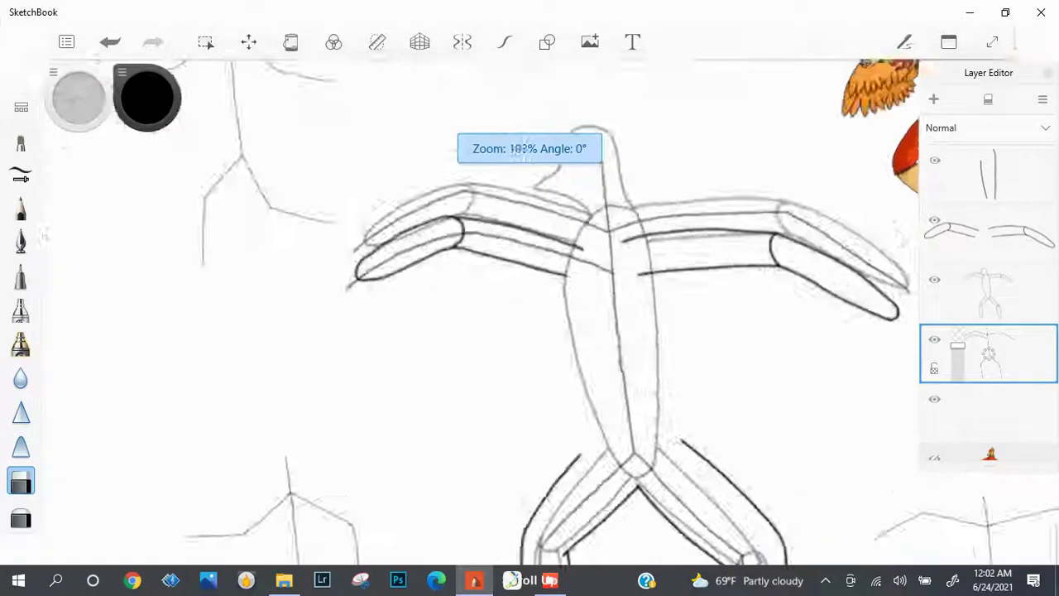
pyautogui.moveTo(192, 242); pyautogui.dragTo(599, 177)
pyautogui.hotkey('ctrl', 'z')
pyautogui.moveTo(192, 244)
pyautogui.mouseDown()
pyautogui.moveTo(577, 156)
pyautogui.moveTo(483, 183)
pyautogui.mouseUp()
pyautogui.hotkey('ctrl', 'z')
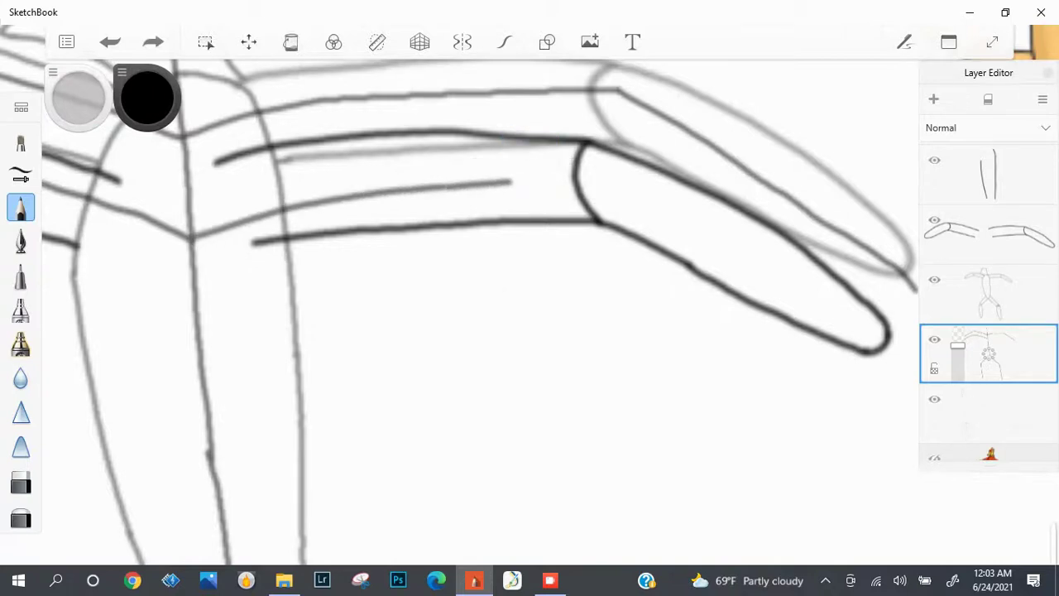
pyautogui.scroll(-5, 480, 314)
pyautogui.scroll(4, 480, 315)
pyautogui.scroll(-3, 480, 314)
pyautogui.scroll(3, 480, 314)
# Lasso the area above the lowered arms and delete the old arm centre lines from the stick-figure layer.
pyautogui.press('m')
pyautogui.scroll(-3, 480, 314)
pyautogui.scroll(2, 480, 315)
pyautogui.moveTo(488, 331)
pyautogui.mouseDown()
pyautogui.moveTo(828, 381)
pyautogui.moveTo(883, 406)
pyautogui.mouseUp()
pyautogui.hotkey('ctrl', 'z')
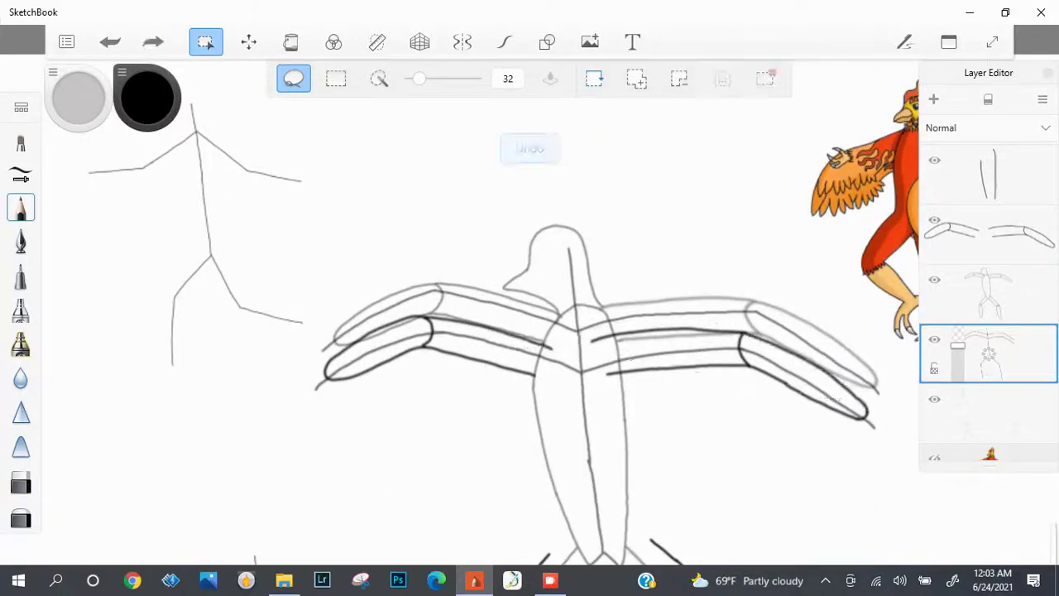
pyautogui.moveTo(884, 405); pyautogui.dragTo(899, 405)
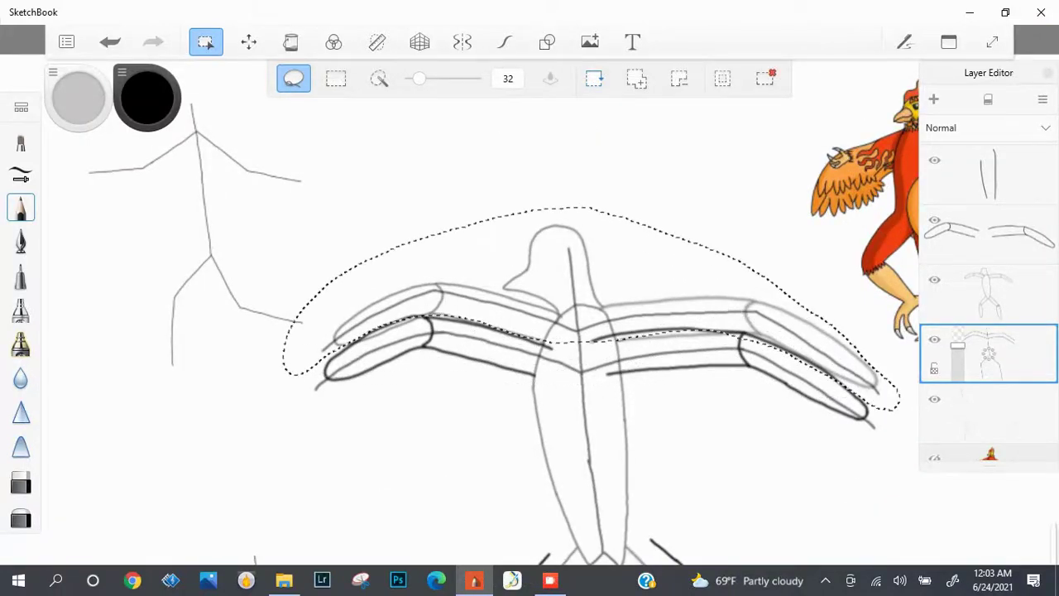
pyautogui.press('Delete')
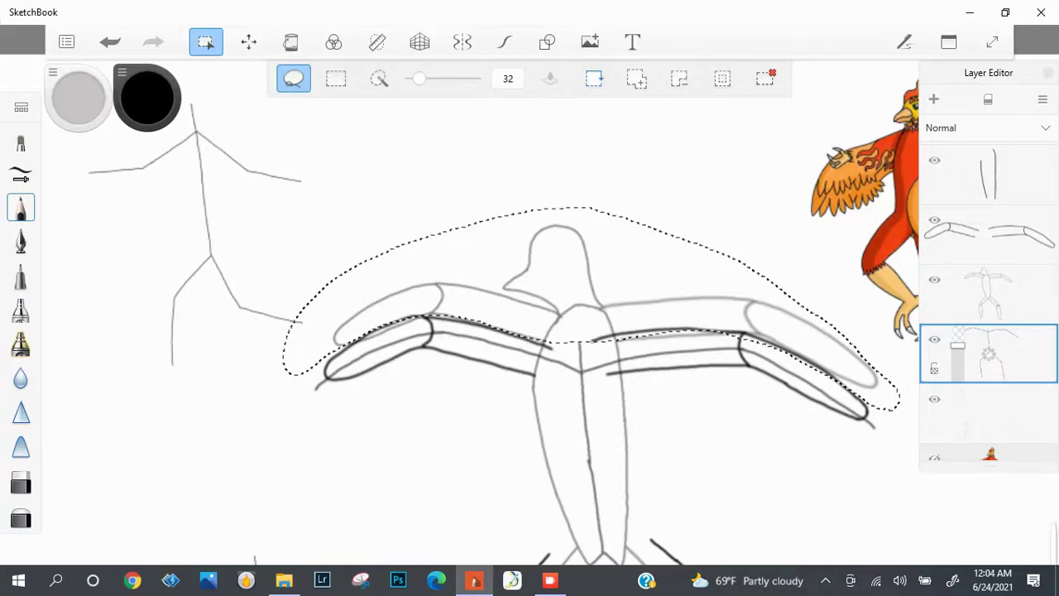
# Delete the old head and arm shapes inside the selection from the body-shape layer and clear the selection.
pyautogui.click(988, 293)
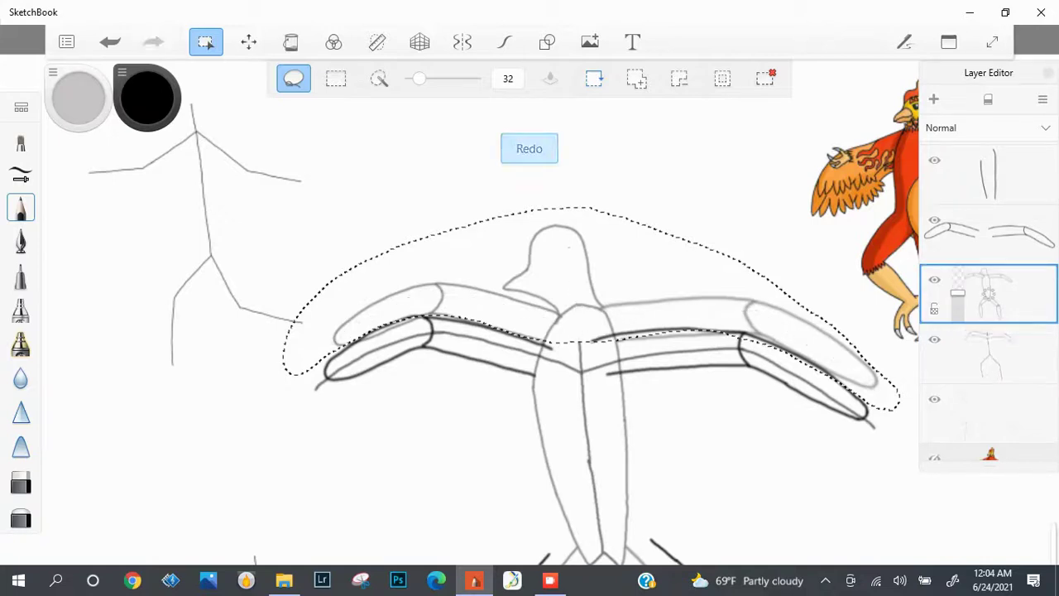
pyautogui.press('Delete')
pyautogui.click(988, 235)
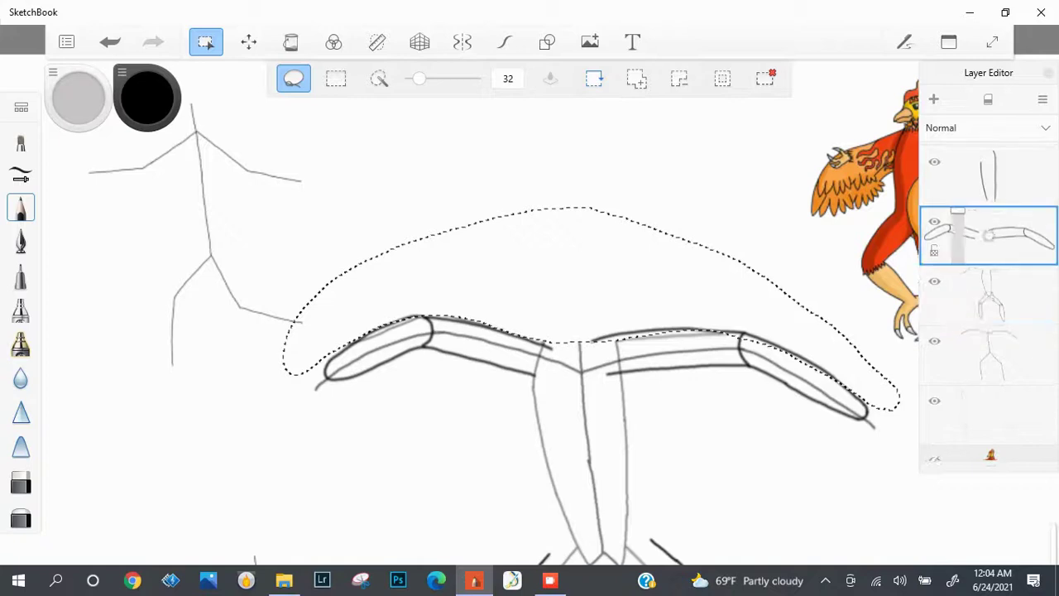
pyautogui.press('v')
pyautogui.press('Escape')
pyautogui.press('Escape')
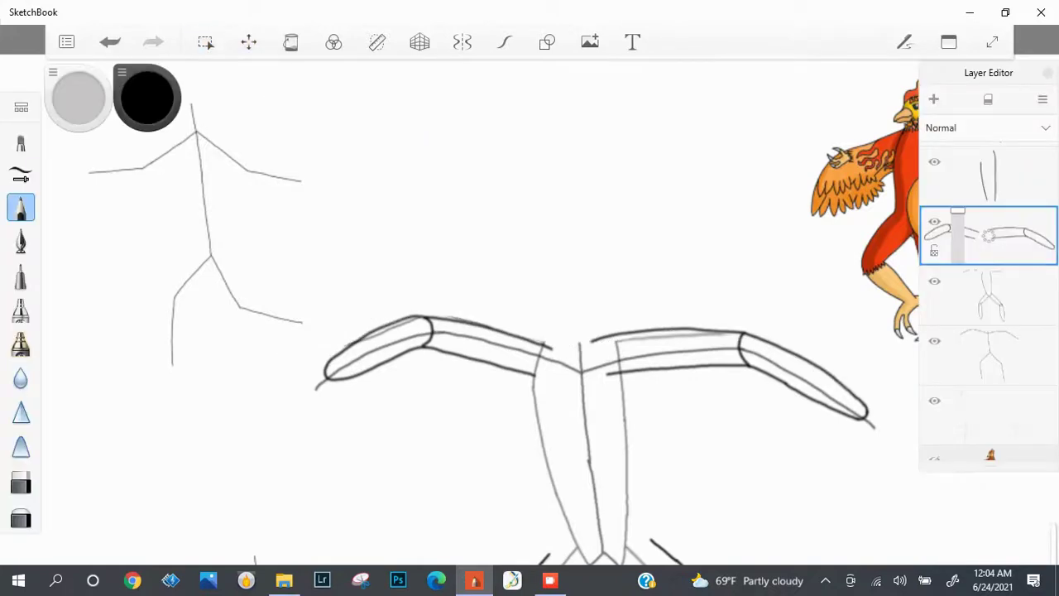
# Reduce the arm outline layer's opacity and erase the leftover grey arm edges from the body-shape layer.
pyautogui.hotkey('ctrl', 'z')
pyautogui.scroll(3, 830, 260)
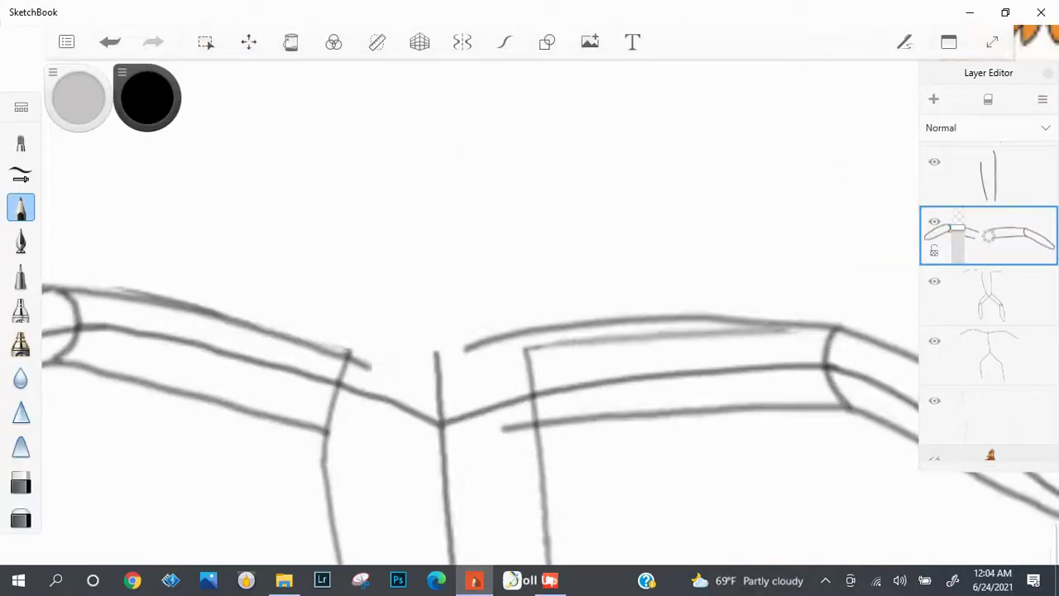
pyautogui.click(989, 294)
pyautogui.press('e')
pyautogui.hotkey('ctrl', 'z')
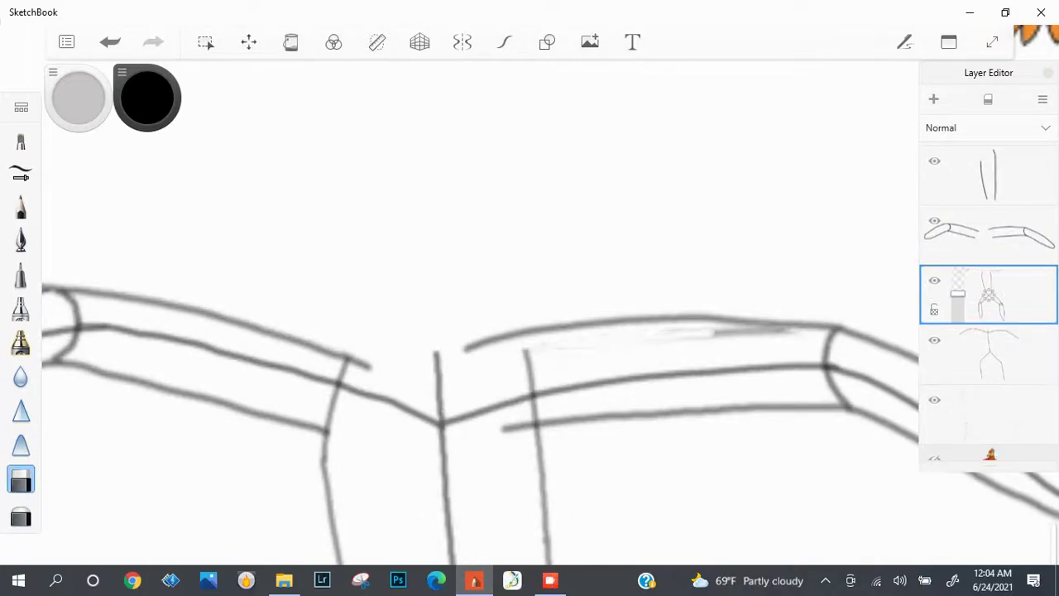
pyautogui.scroll(-5, 480, 314)
pyautogui.scroll(3, 479, 315)
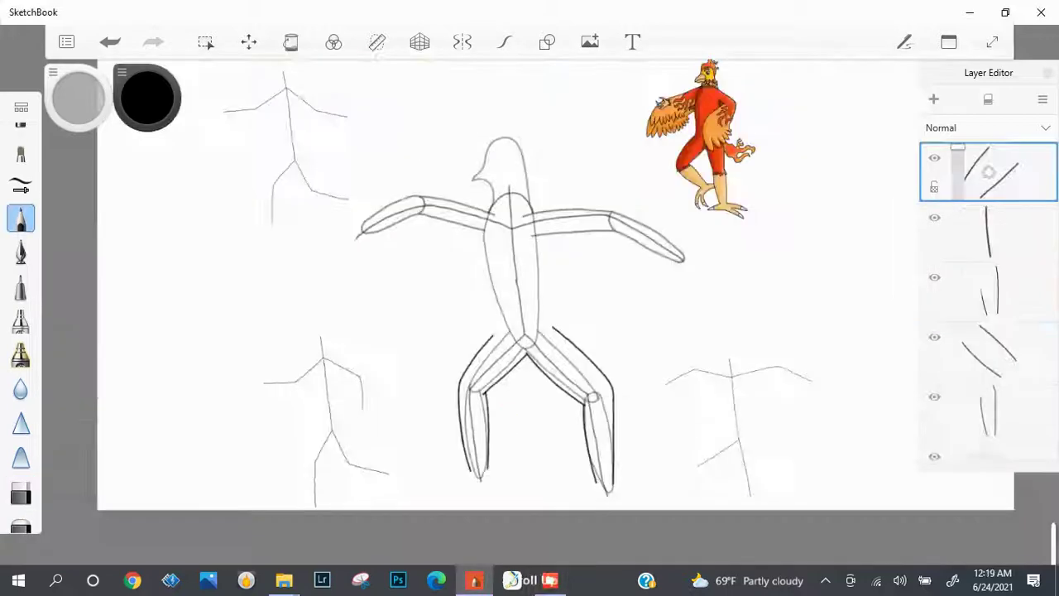
# Try to extend the left thigh outline upward past the hip.
pyautogui.scroll(5, 480, 315)
pyautogui.moveTo(497, 460); pyautogui.dragTo(503, 439)
pyautogui.hotkey('ctrl', 'z')
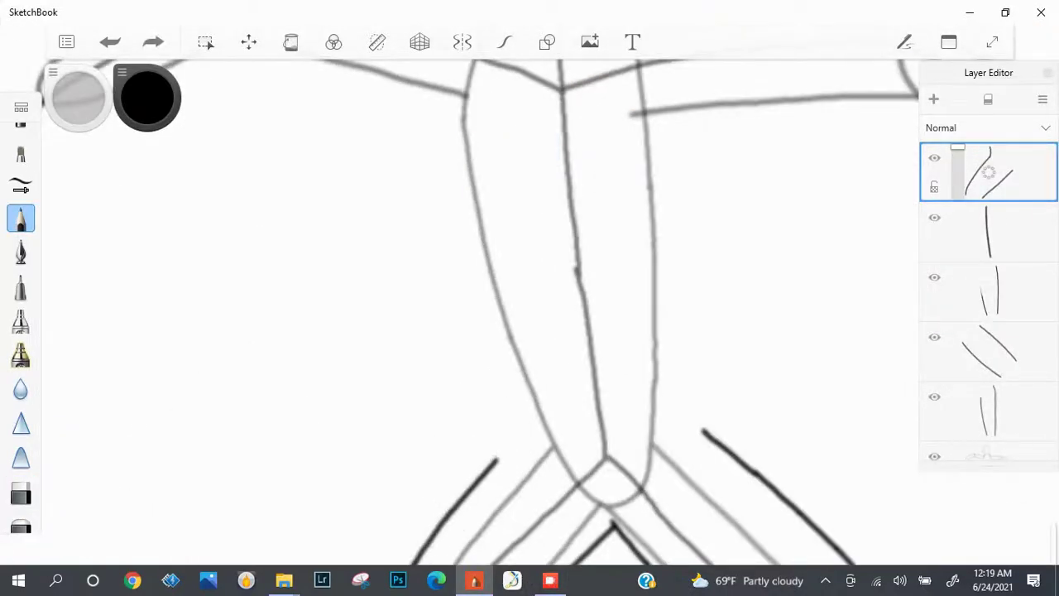
pyautogui.scroll(5, 497, 331)
pyautogui.moveTo(496, 501); pyautogui.dragTo(508, 389)
pyautogui.scroll(-5, 497, 331)
pyautogui.scroll(5, 496, 331)
pyautogui.hotkey('ctrl', 'z')
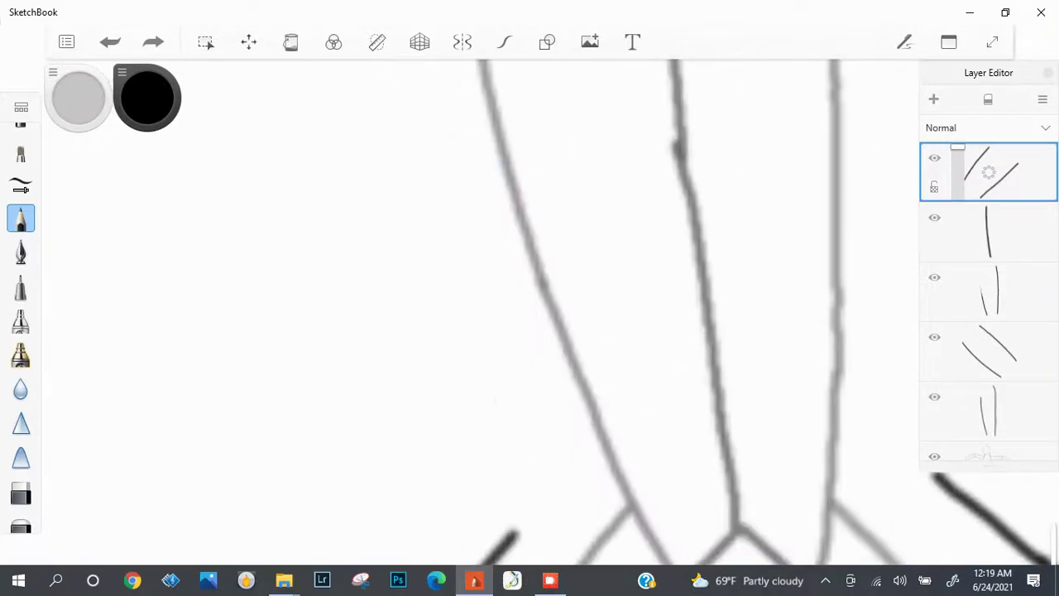
# Add a new layer and draw a short dark hip curve upward from the top of the left thigh outline.
pyautogui.scroll(-3, 496, 331)
pyautogui.scroll(4, 497, 331)
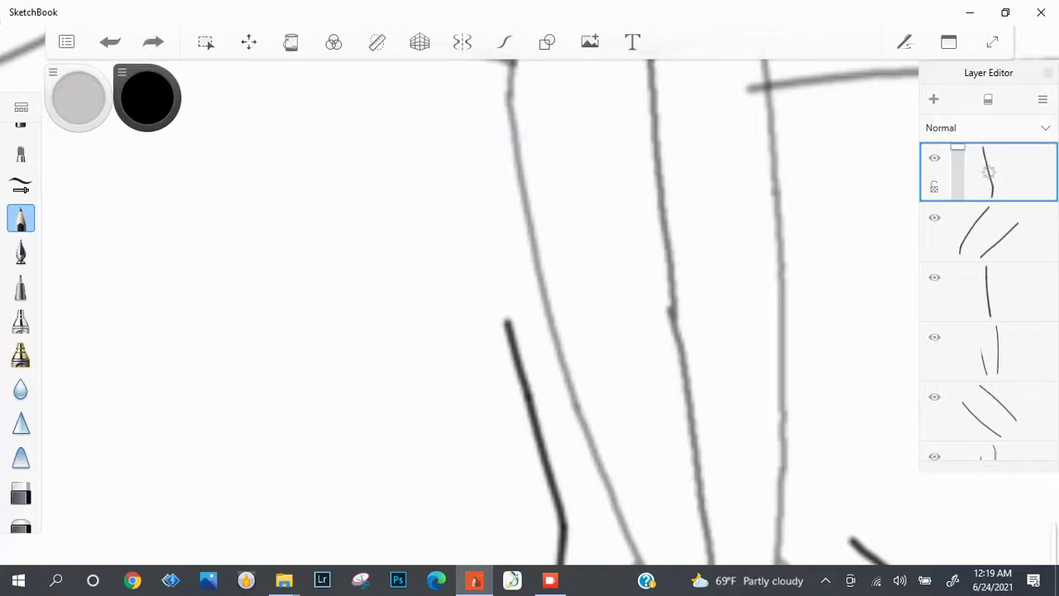
pyautogui.scroll(-3, 496, 331)
pyautogui.scroll(5, 496, 332)
pyautogui.hotkey('ctrl', 'z')
pyautogui.hotkey('ctrl', 'z')
# Try to draw the left waist line upward from the hip curve.
pyautogui.moveTo(515, 404)
pyautogui.mouseDown()
pyautogui.moveTo(474, 198)
pyautogui.moveTo(509, 377)
pyautogui.moveTo(435, 123)
pyautogui.mouseUp()
pyautogui.hotkey('ctrl', 'z')
pyautogui.hotkey('ctrl', 'z')
pyautogui.moveTo(470, 225)
pyautogui.mouseDown()
pyautogui.moveTo(442, 156)
pyautogui.moveTo(444, 169)
pyautogui.mouseUp()
pyautogui.hotkey('ctrl', 'z')
pyautogui.scroll(-10, 497, 331)
pyautogui.scroll(9, 497, 331)
pyautogui.hotkey('ctrl', 'z')
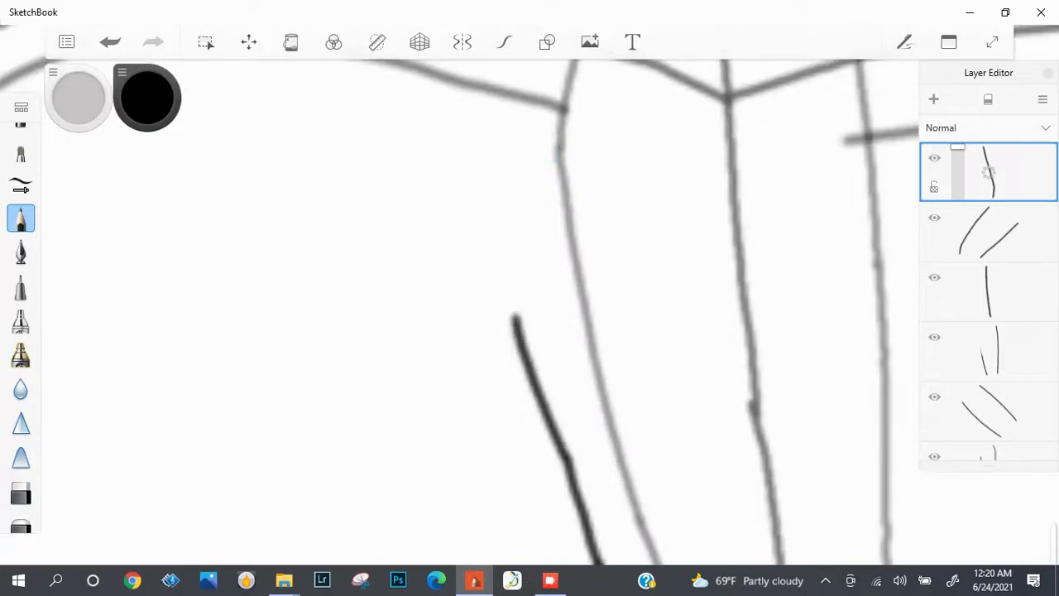
pyautogui.hotkey('ctrl', 'z')
# Try a curved left waist stroke rising from the hip, just outside the torso shape.
pyautogui.scroll(-4, 496, 331)
pyautogui.scroll(4, 496, 331)
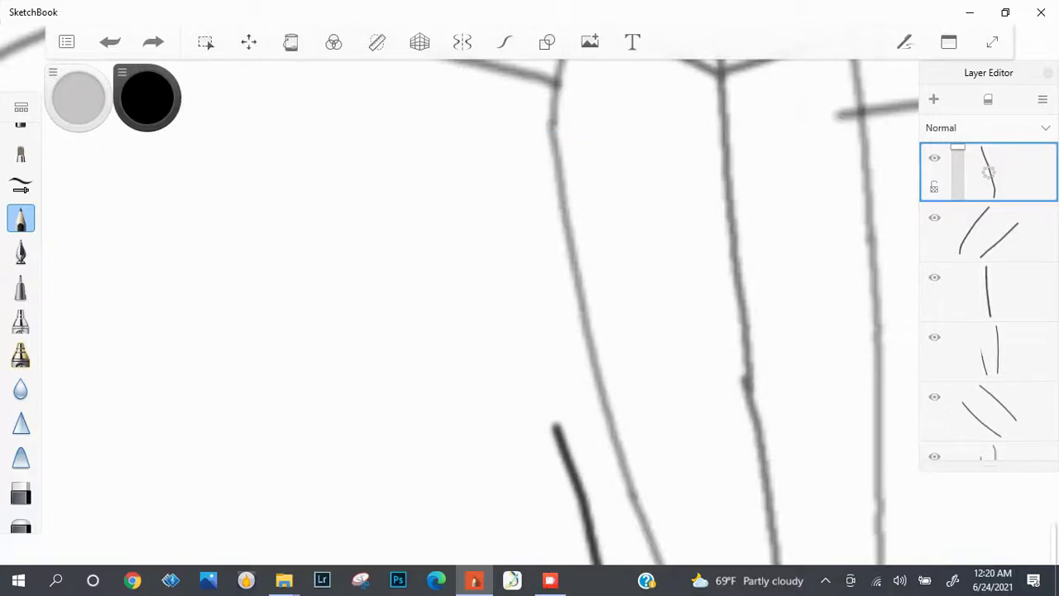
pyautogui.scroll(-3, 496, 331)
pyautogui.scroll(3, 496, 331)
pyautogui.moveTo(543, 389); pyautogui.dragTo(515, 231)
pyautogui.hotkey('ctrl', 'z')
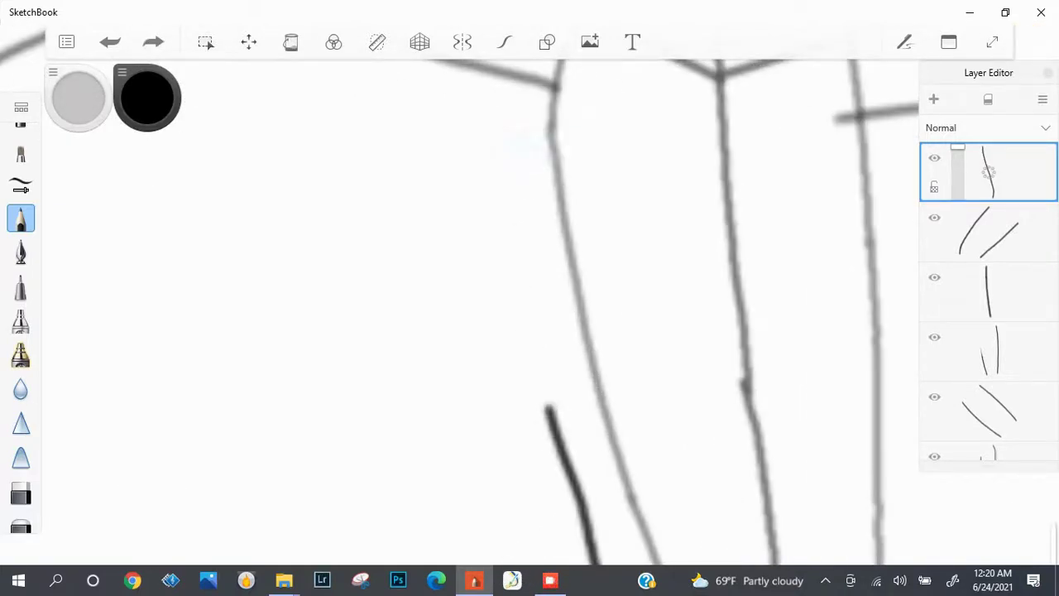
pyautogui.moveTo(543, 389); pyautogui.dragTo(531, 213)
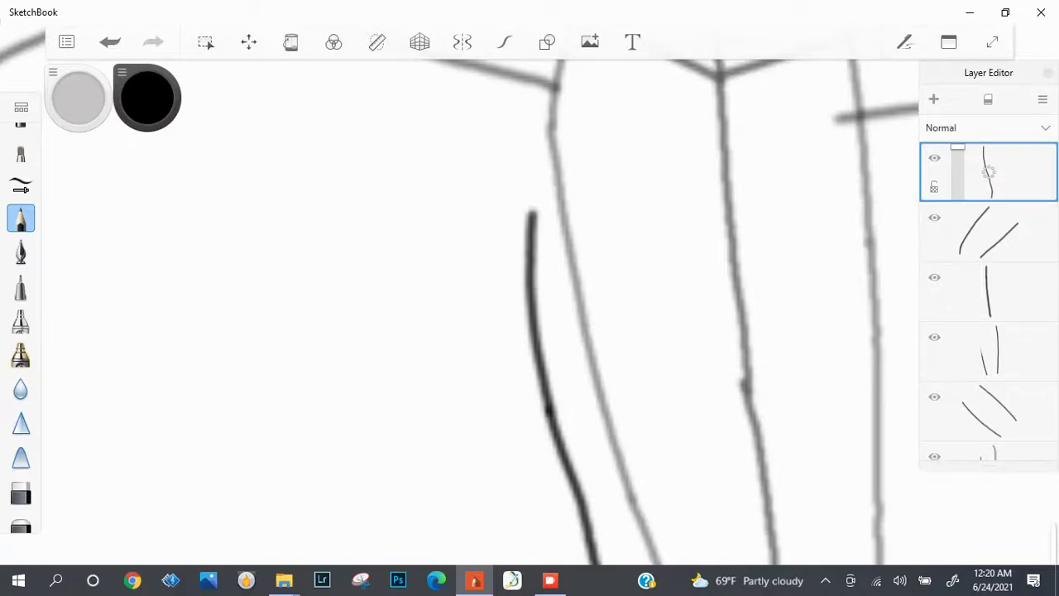
pyautogui.hotkey('ctrl', 'z')
# Try several short strokes to continue the left waist line toward the armpit.
pyautogui.scroll(1, 497, 331)
pyautogui.moveTo(549, 407)
pyautogui.mouseDown()
pyautogui.moveTo(525, 286)
pyautogui.moveTo(520, 314)
pyautogui.mouseUp()
pyautogui.hotkey('ctrl', 'z')
pyautogui.scroll(-2, 497, 331)
pyautogui.scroll(1, 497, 331)
pyautogui.moveTo(474, 470); pyautogui.dragTo(470, 377)
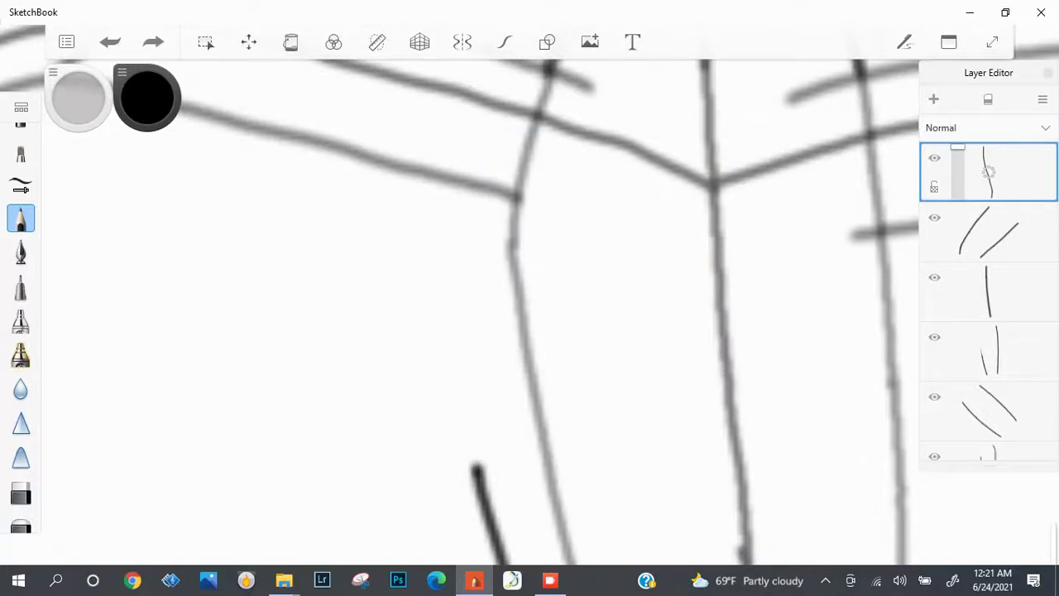
pyautogui.hotkey('ctrl', 'z')
pyautogui.moveTo(475, 478); pyautogui.dragTo(470, 344)
pyautogui.hotkey('ctrl', 'z')
pyautogui.moveTo(471, 385); pyautogui.dragTo(470, 366)
pyautogui.hotkey('ctrl', 'z')
# Try to carry the left torso outline from the waist up to the armpit.
pyautogui.scroll(4, 480, 315)
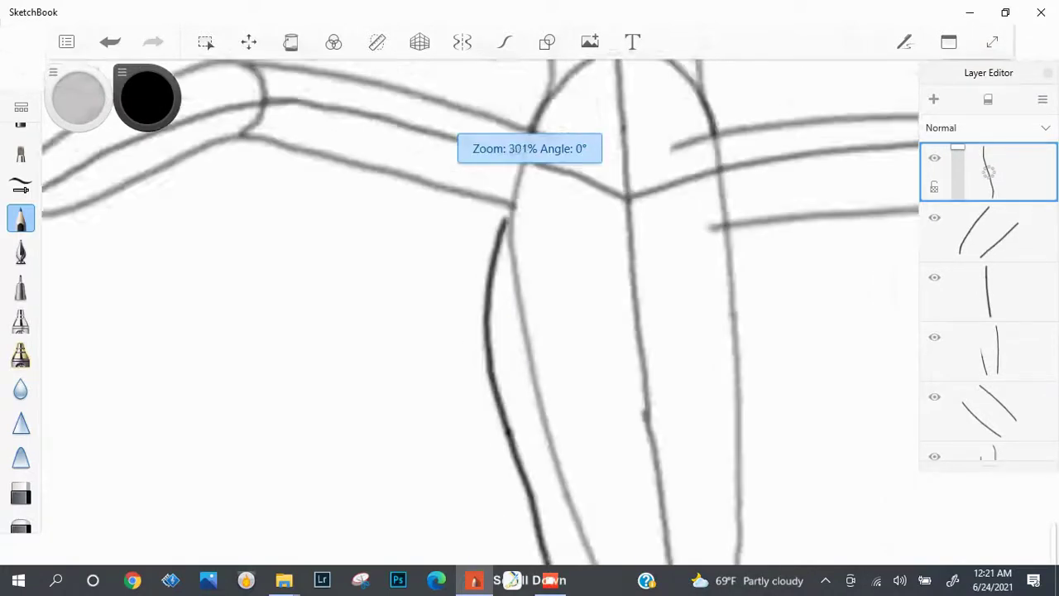
pyautogui.scroll(-4, 480, 315)
pyautogui.hotkey('ctrl', 'z')
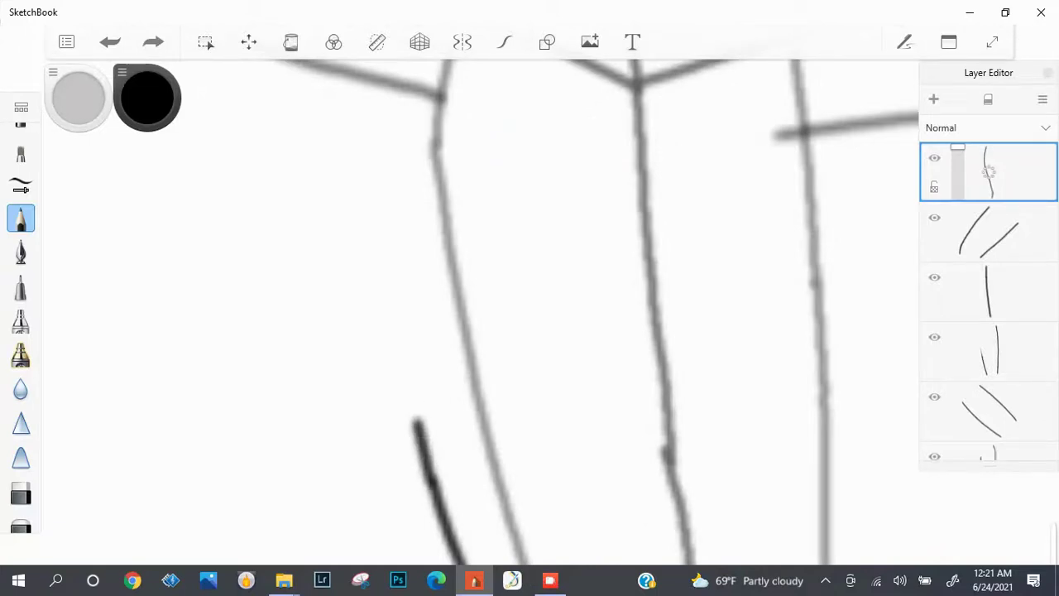
pyautogui.hotkey('ctrl', 'z')
pyautogui.moveTo(422, 443)
pyautogui.mouseDown()
pyautogui.moveTo(406, 299)
pyautogui.moveTo(400, 196)
pyautogui.mouseUp()
pyautogui.scroll(-4, 480, 314)
pyautogui.scroll(3, 480, 314)
pyautogui.scroll(-1, 479, 315)
pyautogui.scroll(4, 480, 314)
pyautogui.hotkey('ctrl', 'z')
# Try another left torso outline reaching the armpit, then undo its strokes back to the hip.
pyautogui.moveTo(278, 325); pyautogui.dragTo(285, 178)
pyautogui.hotkey('ctrl', 'z')
pyautogui.press('e')
pyautogui.press('e')
pyautogui.moveTo(280, 356); pyautogui.dragTo(276, 297)
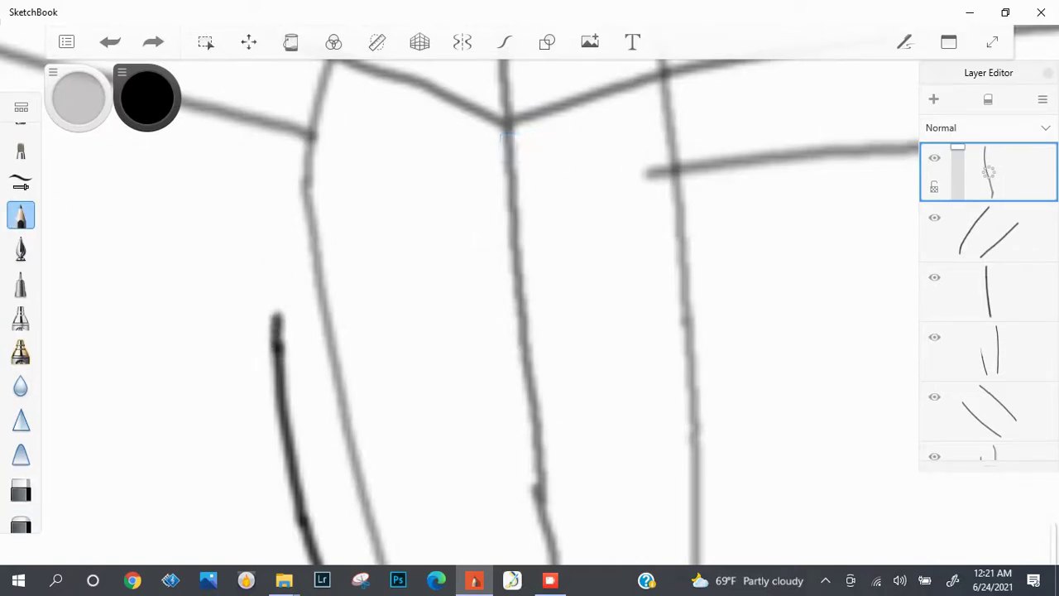
pyautogui.scroll(-2, 282, 331)
pyautogui.moveTo(190, 450)
pyautogui.mouseDown()
pyautogui.moveTo(230, 352)
pyautogui.moveTo(248, 253)
pyautogui.mouseUp()
pyautogui.hotkey('ctrl', 'z')
pyautogui.scroll(-5, 248, 256)
pyautogui.scroll(-1, 318, 417)
pyautogui.scroll(4, 319, 418)
pyautogui.scroll(-2, 319, 417)
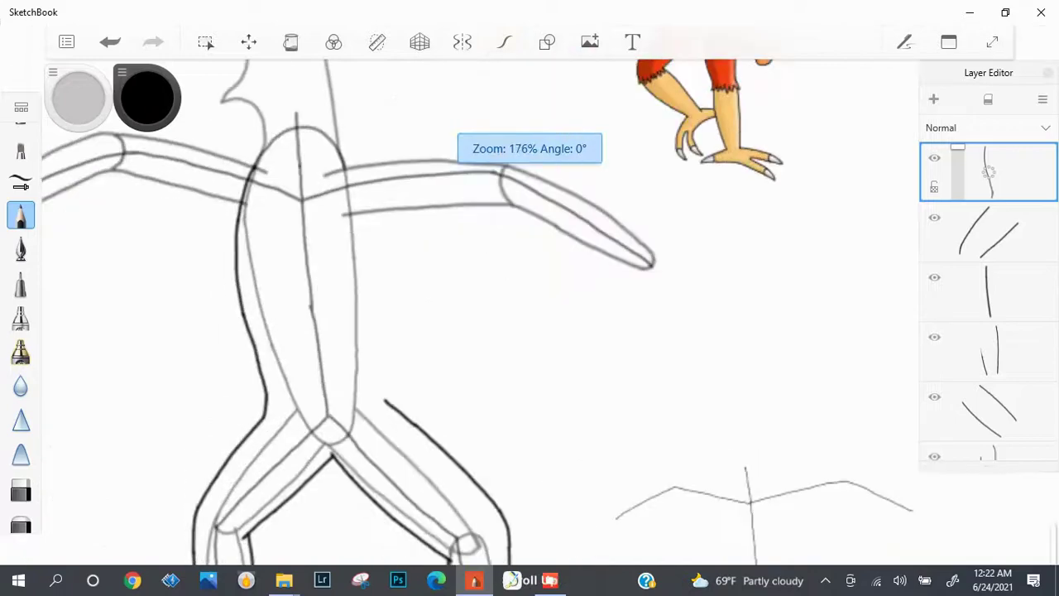
pyautogui.scroll(2, 240, 290)
pyautogui.hotkey('ctrl', 'z')
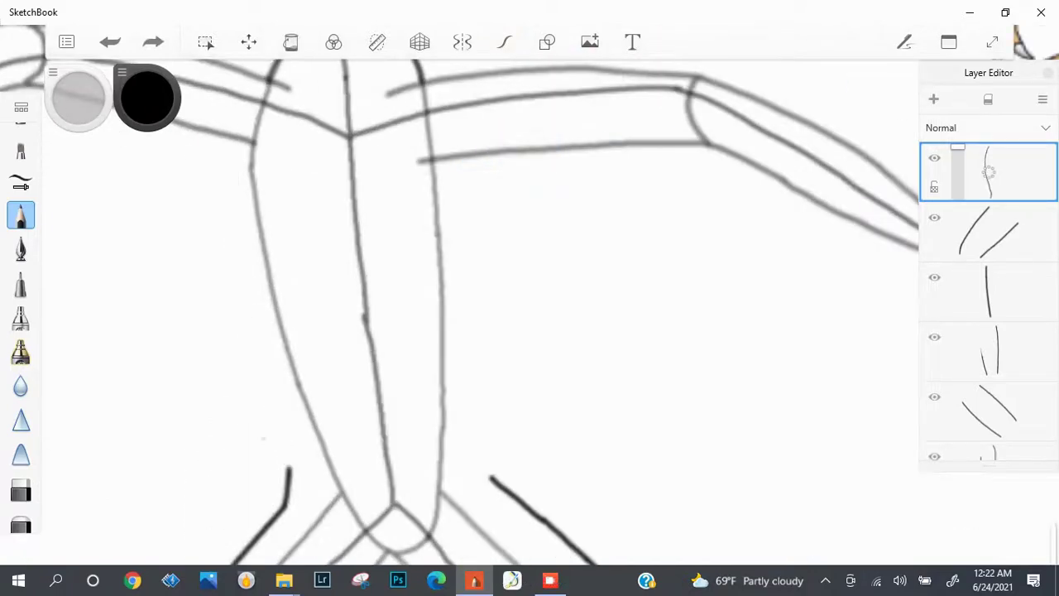
# Redraw the left waist outline from the hip up to mid-torso, just outside the body shape.
pyautogui.scroll(2, 413, 331)
pyautogui.moveTo(286, 426); pyautogui.dragTo(273, 315)
pyautogui.hotkey('ctrl', 'z')
pyautogui.scroll(2, 414, 331)
pyautogui.moveTo(318, 546); pyautogui.dragTo(296, 443)
pyautogui.hotkey('ctrl', 'z')
pyautogui.scroll(-4, 480, 314)
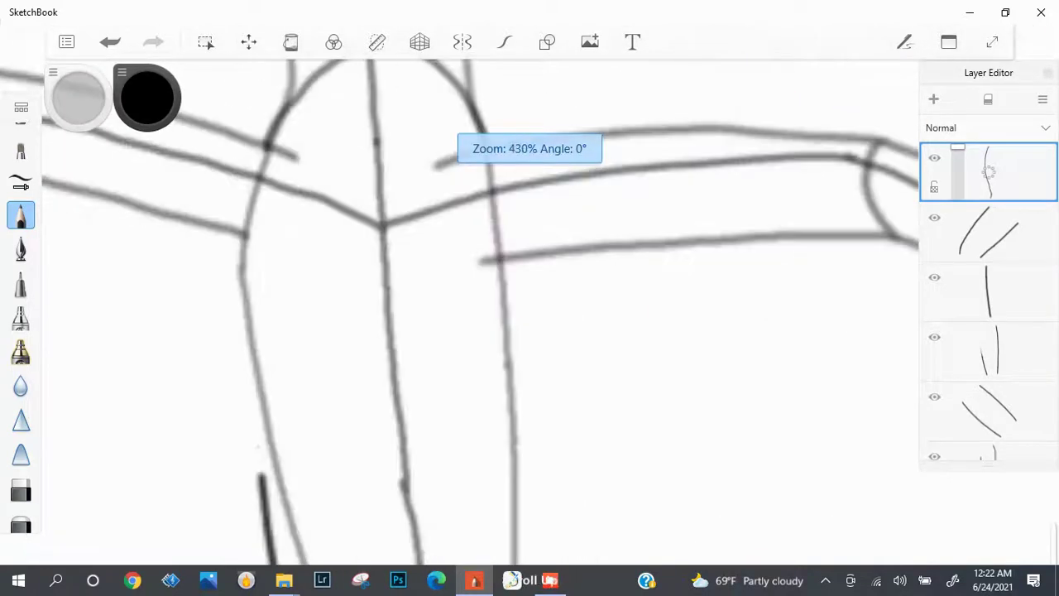
pyautogui.scroll(4, 480, 314)
pyautogui.hotkey('ctrl', 'z')
# Erase the upper tip of the left waist outline and undo the trial extension above it.
pyautogui.press('e')
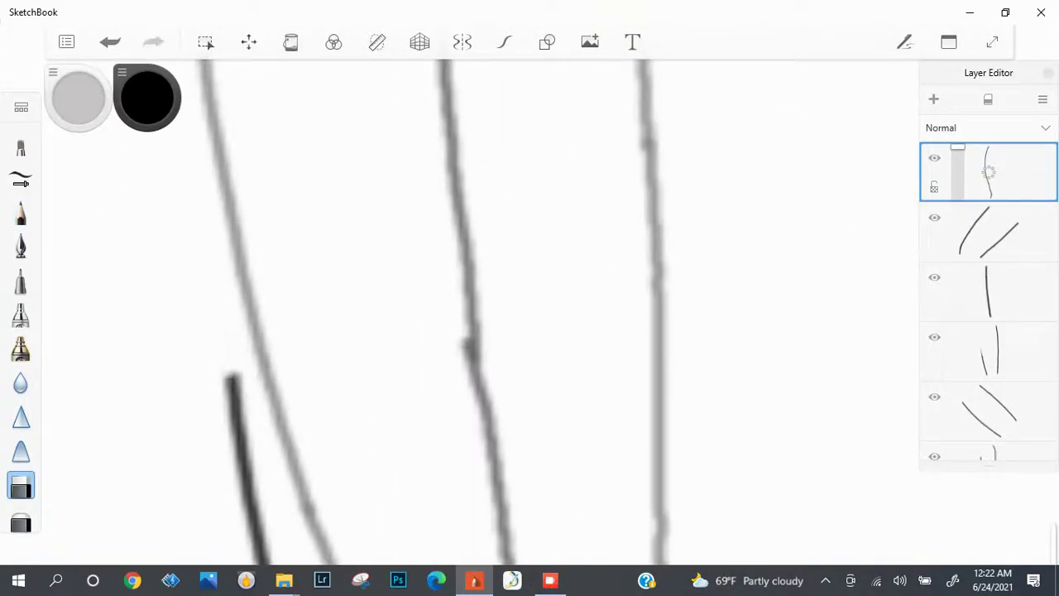
pyautogui.press('e')
pyautogui.hotkey('ctrl', 'z')
pyautogui.moveTo(234, 343); pyautogui.dragTo(213, 244)
pyautogui.scroll(-5, 480, 314)
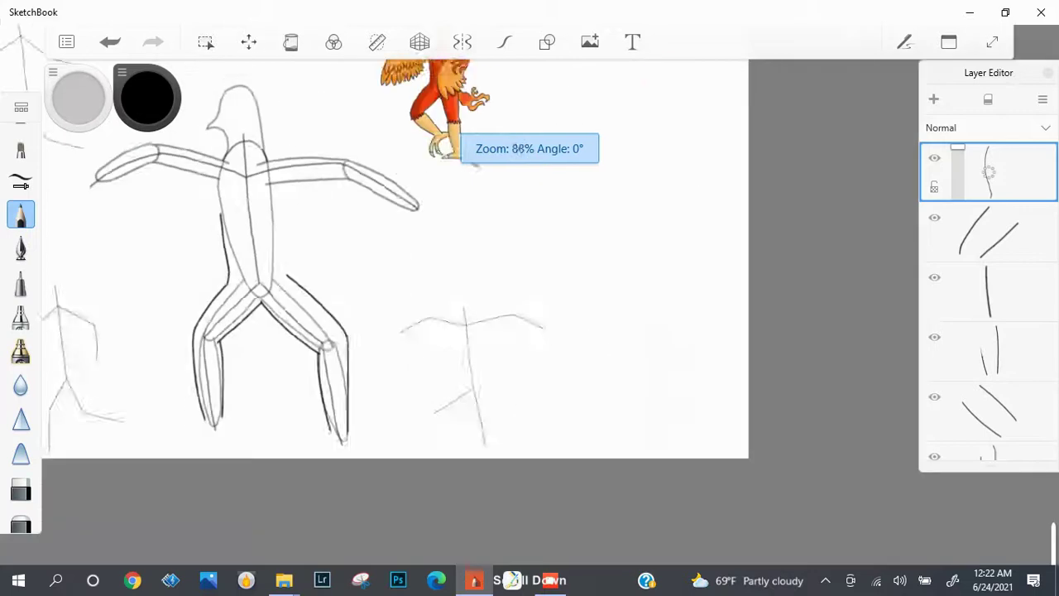
pyautogui.scroll(5, 480, 314)
pyautogui.hotkey('ctrl', 'z')
pyautogui.press('e')
pyautogui.hotkey('ctrl', 'z')
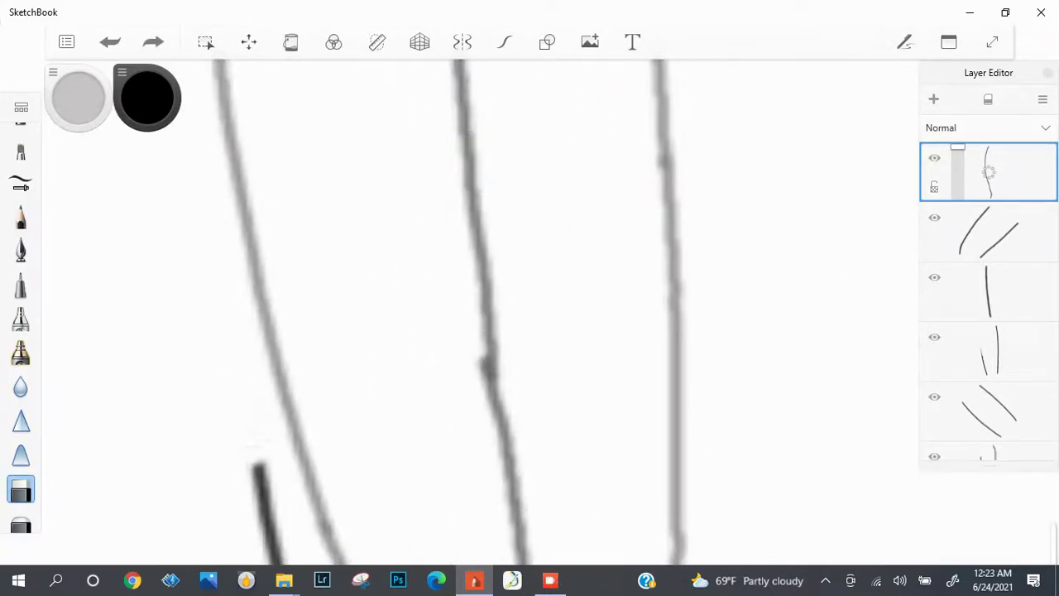
pyautogui.press('e')
# Extend the left torso outline from the waist upward along the body shape to just below the left arm.
pyautogui.scroll(2, 252, 408)
pyautogui.moveTo(255, 485); pyautogui.dragTo(234, 372)
pyautogui.hotkey('ctrl', 'z')
pyautogui.moveTo(259, 496); pyautogui.dragTo(202, 314)
pyautogui.hotkey('ctrl', 'z')
pyautogui.scroll(-1, 240, 413)
pyautogui.hotkey('ctrl', 'z')
pyautogui.moveTo(221, 439); pyautogui.dragTo(203, 335)
pyautogui.scroll(-3, 240, 414)
pyautogui.scroll(3, 240, 414)
pyautogui.moveTo(211, 554); pyautogui.dragTo(187, 315)
pyautogui.hotkey('ctrl', 'z')
pyautogui.moveTo(211, 556); pyautogui.dragTo(181, 341)
pyautogui.scroll(3, 240, 414)
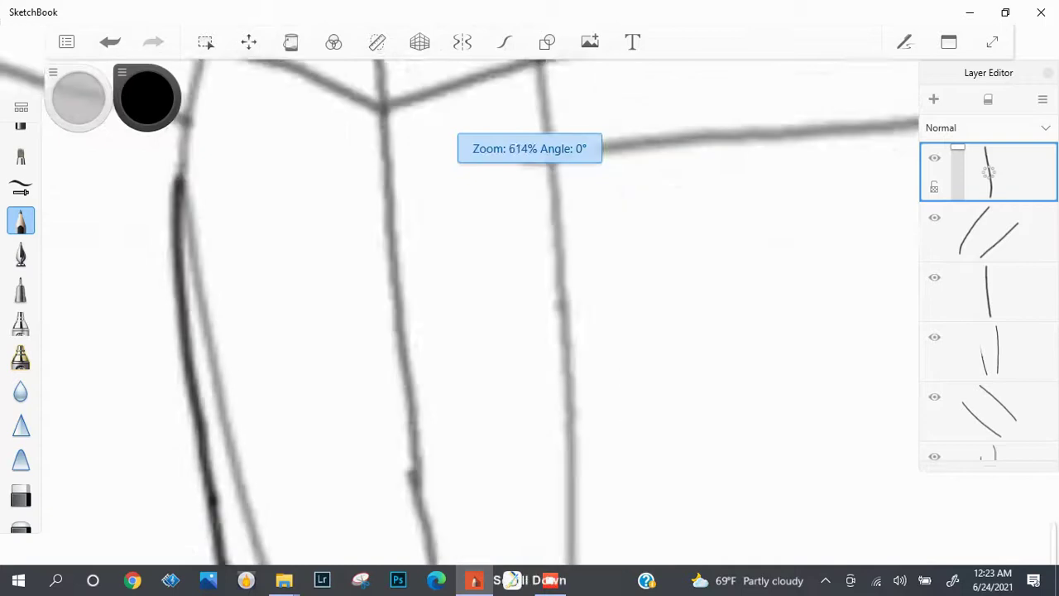
# Outline the upper left torso from below the arm, curving through the armpit to the shoulder.
pyautogui.moveTo(136, 398)
pyautogui.mouseDown()
pyautogui.moveTo(185, 158)
pyautogui.moveTo(168, 240)
pyautogui.mouseUp()
pyautogui.hotkey('ctrl', 'z')
pyautogui.hotkey('ctrl', 'z')
pyautogui.scroll(1, 240, 414)
pyautogui.hotkey('ctrl', 'z')
pyautogui.moveTo(78, 513)
pyautogui.mouseDown()
pyautogui.moveTo(124, 304)
pyautogui.moveTo(166, 233)
pyautogui.mouseUp()
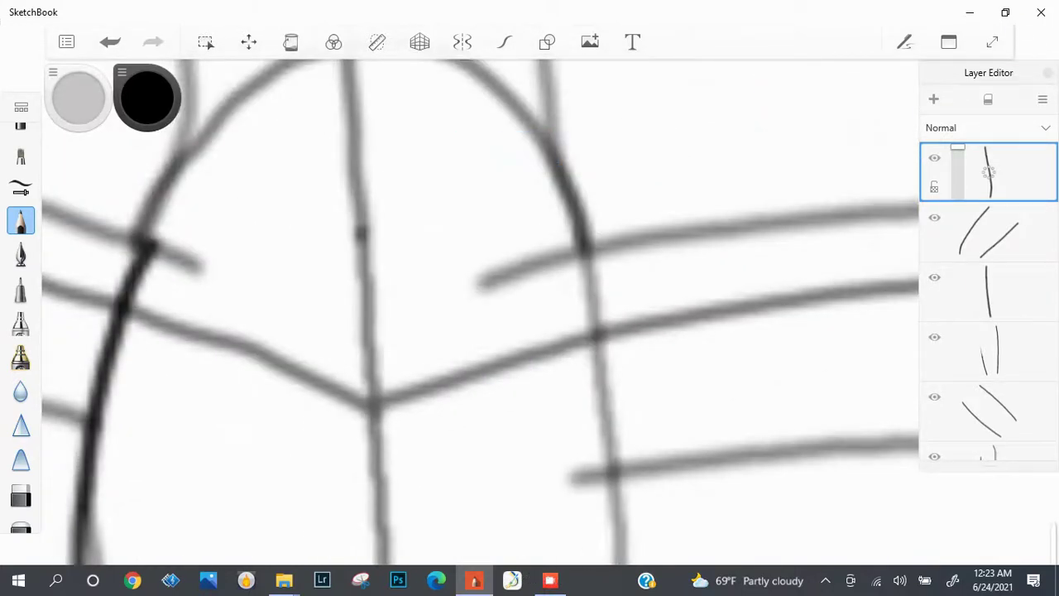
# Try to outline the right waist from the outer hip upward on the left torso outline's layer.
pyautogui.scroll(-3, 240, 414)
pyautogui.scroll(4, 397, 348)
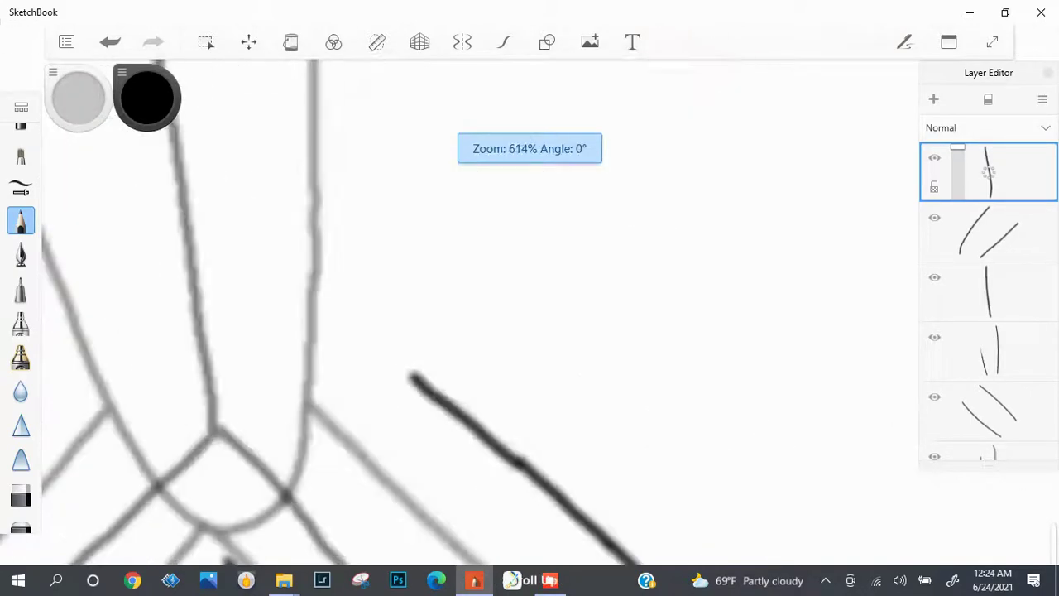
pyautogui.scroll(-2, 397, 348)
pyautogui.scroll(3, 397, 348)
pyautogui.moveTo(370, 389); pyautogui.dragTo(341, 243)
pyautogui.scroll(-3, 397, 348)
pyautogui.scroll(3, 397, 347)
pyautogui.moveTo(335, 533); pyautogui.dragTo(279, 198)
pyautogui.scroll(-2, 397, 348)
pyautogui.hotkey('ctrl', 'z')
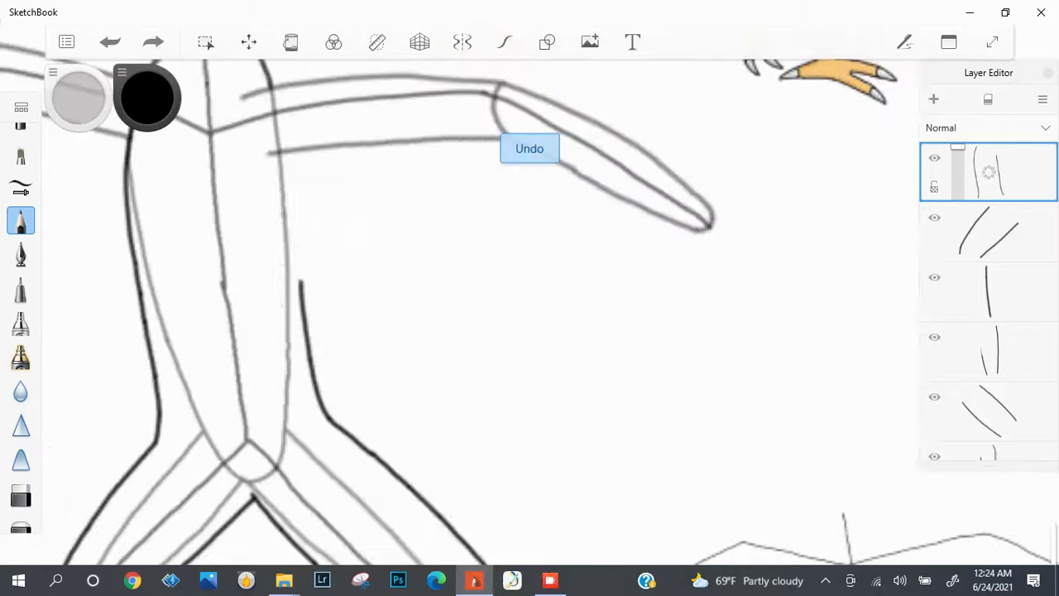
# Add a new layer and redraw the right waist outline, curving from the outer hip upward beside the body shape.
pyautogui.scroll(2, 312, 394)
pyautogui.hotkey('ctrl', 'l')
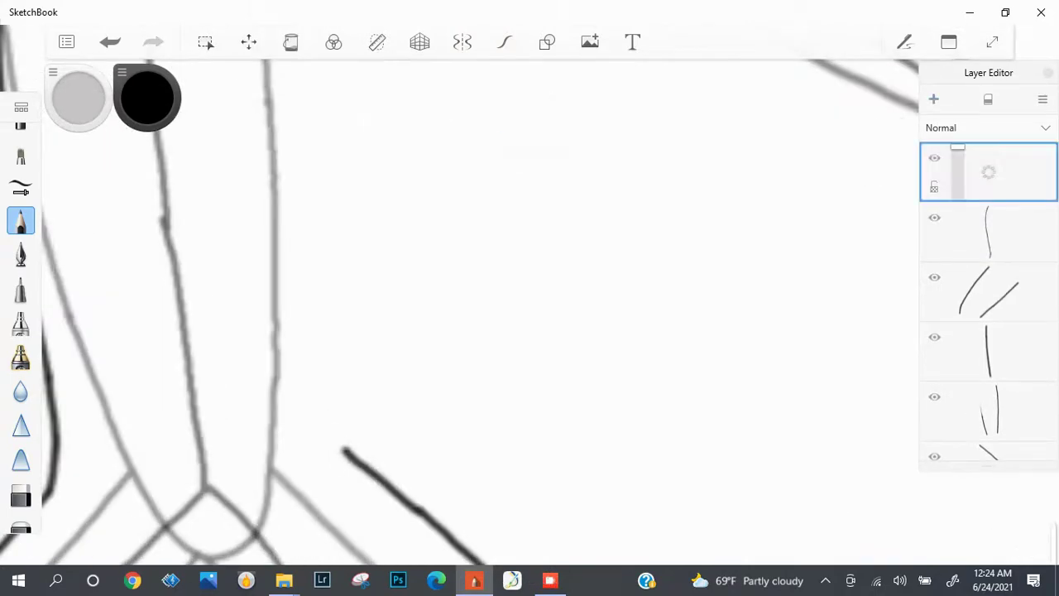
pyautogui.scroll(-6, 312, 395)
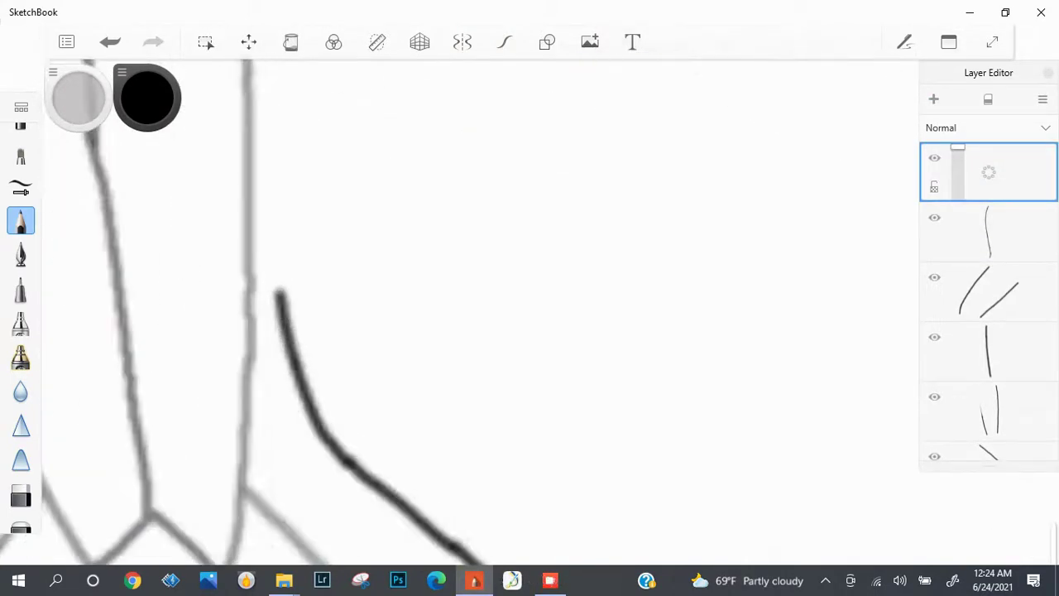
pyautogui.scroll(2, 278, 537)
pyautogui.hotkey('ctrl', 'z')
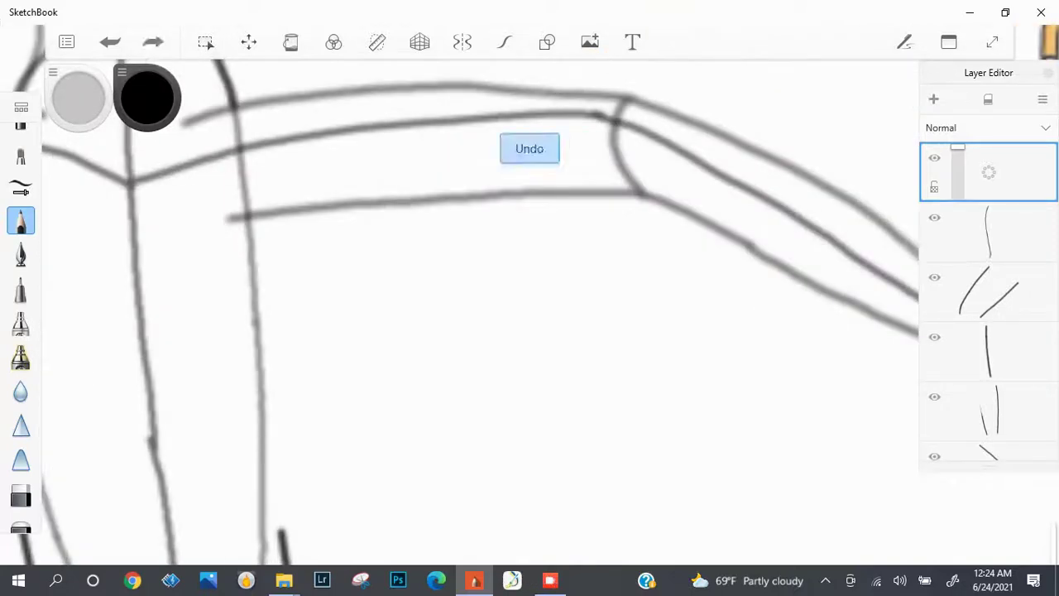
# Extend the right waist outline upward until it meets the body shape at mid-torso.
pyautogui.hotkey('ctrl', 'z')
pyautogui.hotkey('ctrl', 'z')
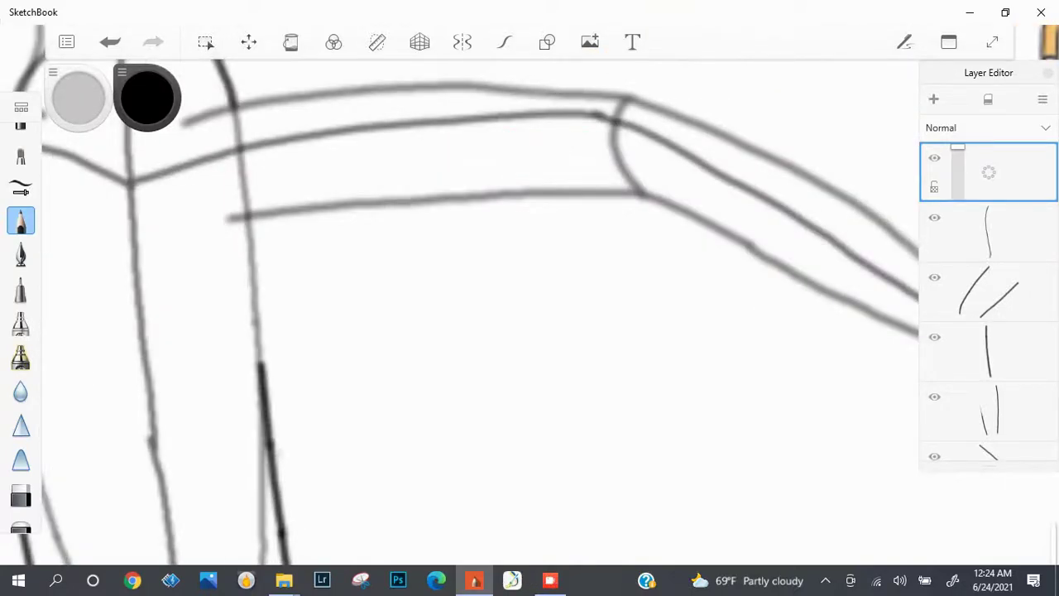
pyautogui.hotkey('ctrl', 'y')
pyautogui.hotkey('ctrl', 'z')
pyautogui.hotkey('ctrl', 'y')
pyautogui.hotkey('ctrl', 'z')
pyautogui.scroll(3, 480, 311)
pyautogui.hotkey('ctrl', 'y')
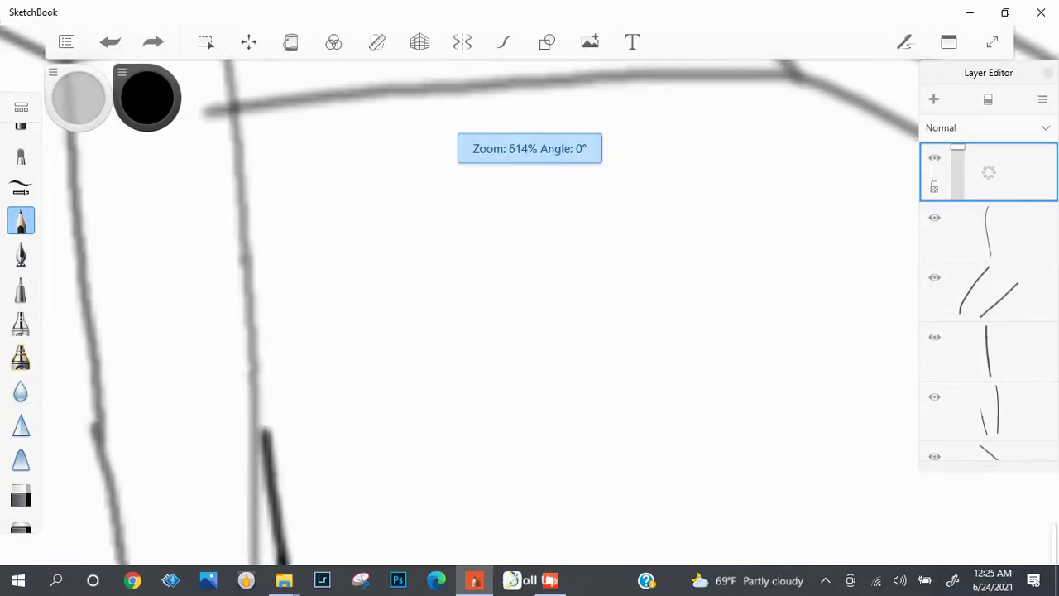
pyautogui.hotkey('ctrl', 'z')
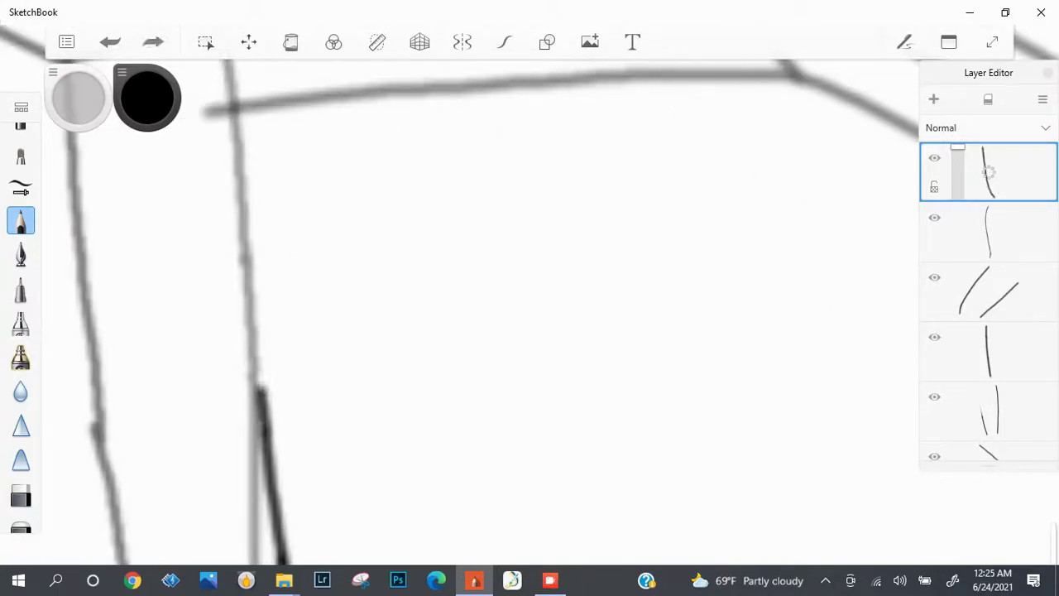
# Continue the right torso outline from mid-torso along the body shape to just below the right arm.
pyautogui.hotkey('ctrl', 'z')
pyautogui.moveTo(265, 442); pyautogui.dragTo(249, 248)
pyautogui.scroll(-5, 480, 312)
pyautogui.scroll(5, 480, 311)
pyautogui.hotkey('ctrl', 'z')
pyautogui.scroll(-3, 480, 312)
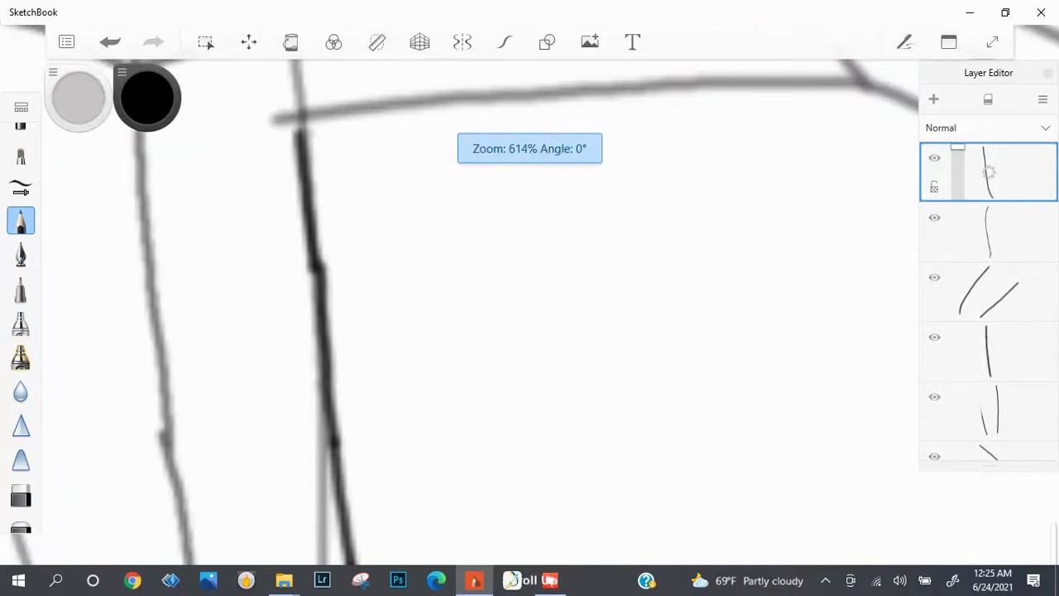
# Add an empty top layer and extend the left torso outline past the arm's upper edge to the shoulder on its own layer.
pyautogui.scroll(-10, 480, 311)
pyautogui.scroll(5, 480, 311)
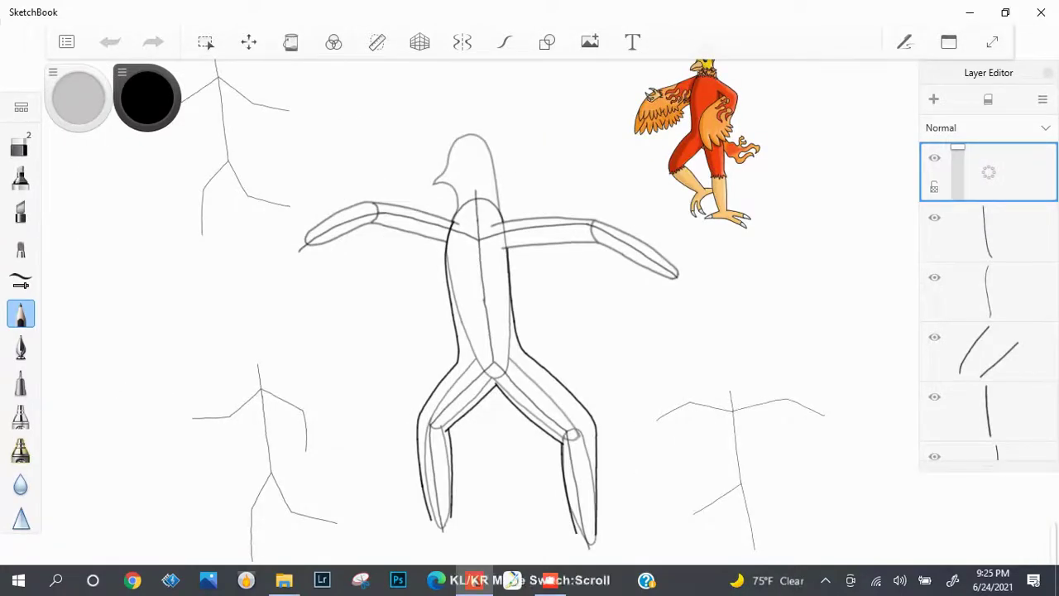
pyautogui.scroll(5, 327, 214)
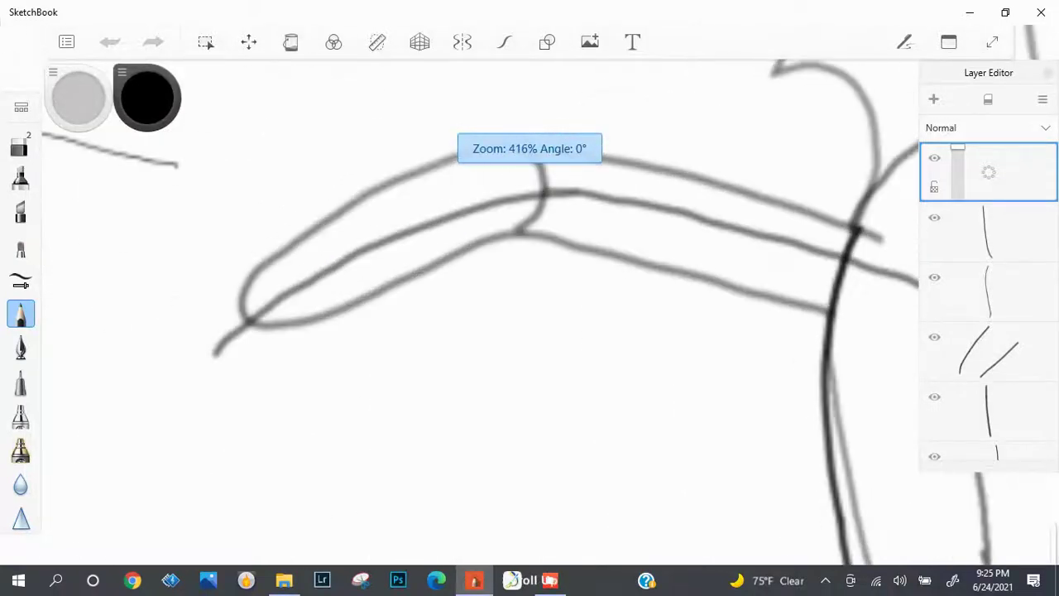
pyautogui.hotkey('ctrl', 'z')
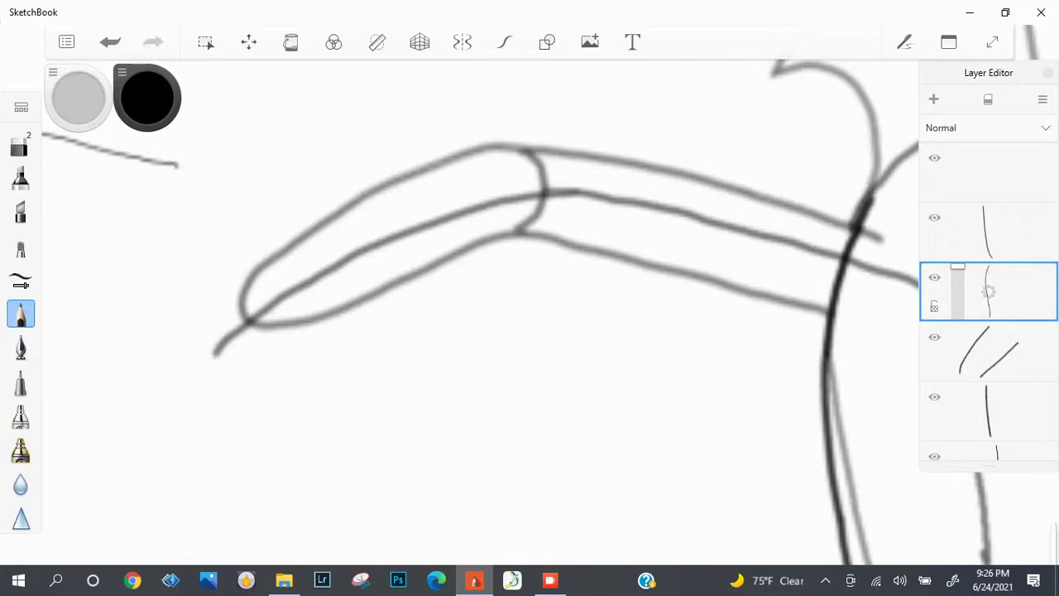
pyautogui.scroll(3, 480, 314)
pyautogui.scroll(-3, 480, 314)
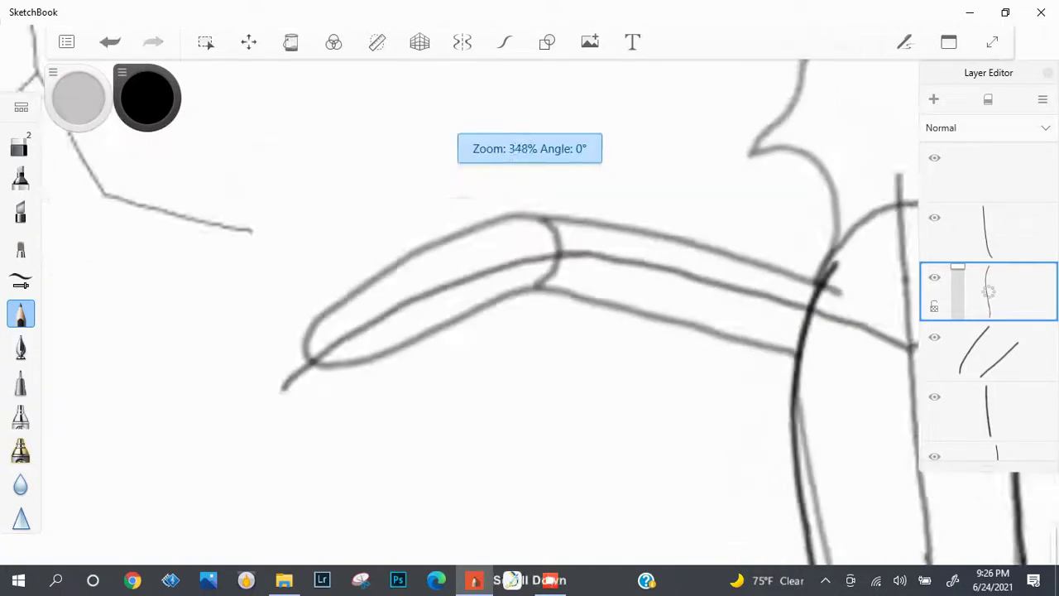
pyautogui.scroll(2, 480, 314)
pyautogui.hotkey('ctrl', 'y')
pyautogui.hotkey('ctrl', 'z')
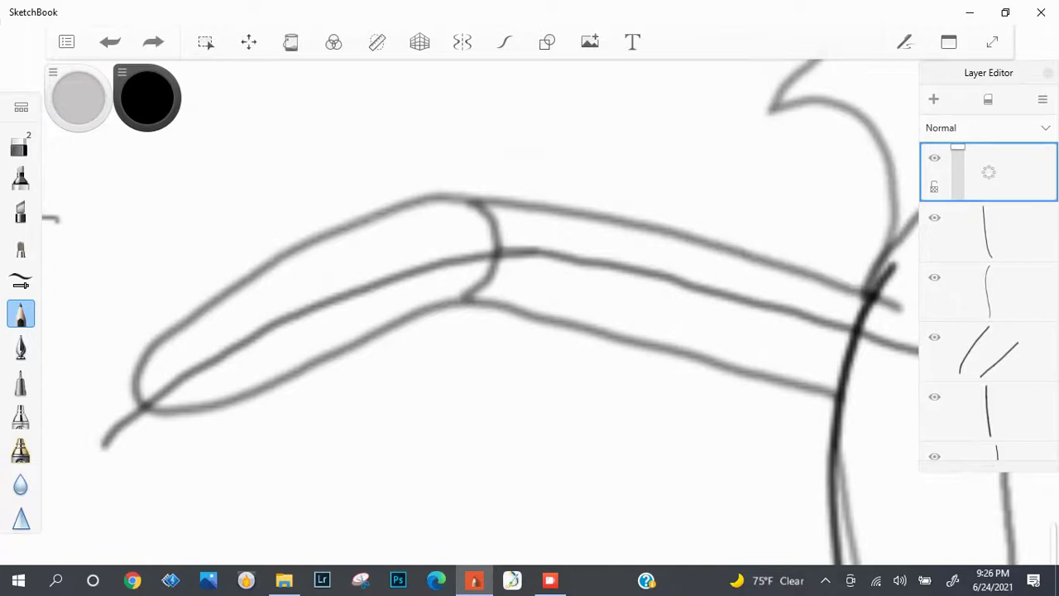
# Try to outline the left arm's upper edge from the shoulder toward the elbow on the empty top layer.
pyautogui.scroll(-2, 480, 315)
pyautogui.scroll(2, 480, 314)
pyautogui.moveTo(902, 298)
pyautogui.mouseDown()
pyautogui.moveTo(686, 232)
pyautogui.moveTo(505, 222)
pyautogui.mouseUp()
pyautogui.hotkey('ctrl', 'z')
pyautogui.moveTo(864, 283); pyautogui.dragTo(703, 220)
pyautogui.hotkey('ctrl', 'z')
pyautogui.moveTo(906, 306); pyautogui.dragTo(538, 222)
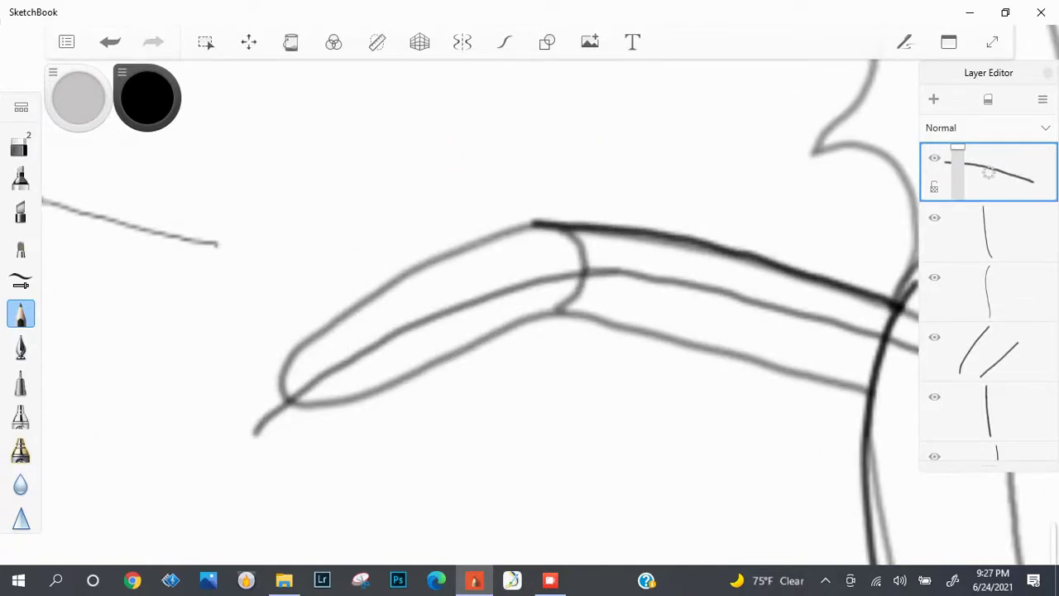
pyautogui.hotkey('ctrl', 'z')
pyautogui.moveTo(901, 307); pyautogui.dragTo(691, 242)
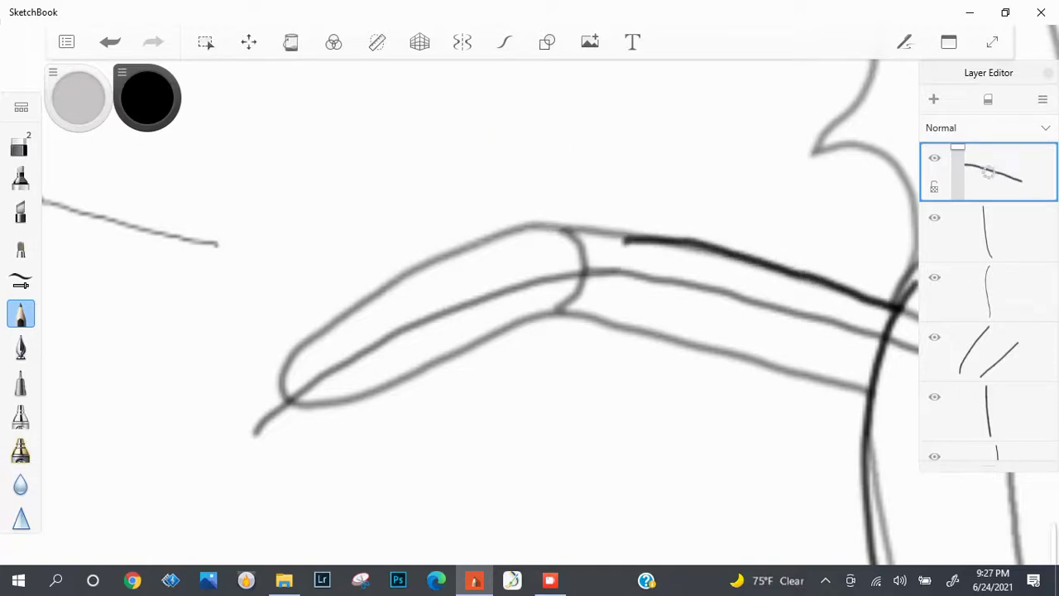
pyautogui.hotkey('ctrl', 'z')
pyautogui.moveTo(899, 308); pyautogui.dragTo(674, 240)
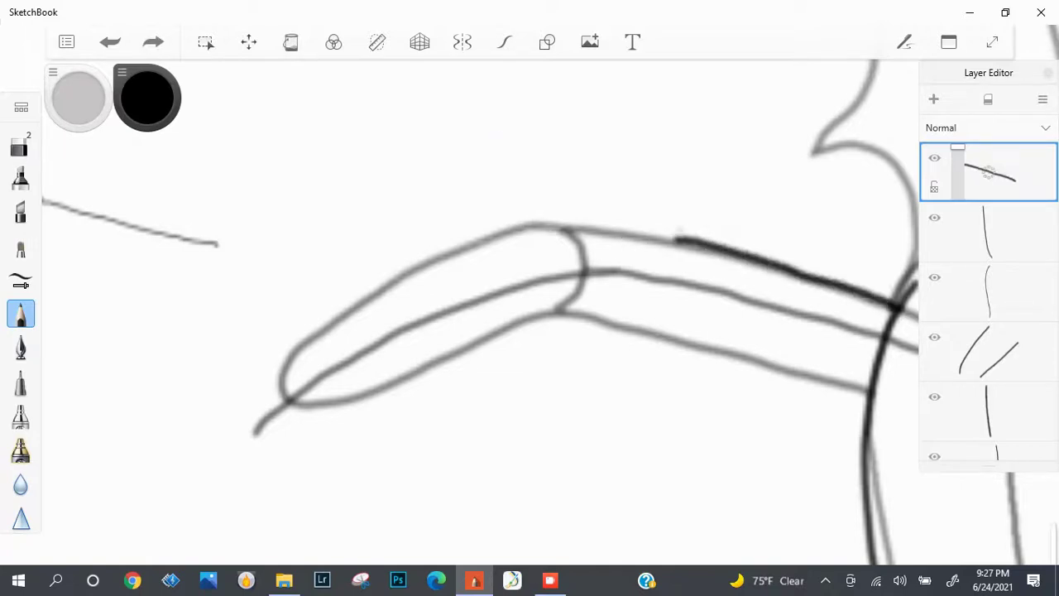
pyautogui.hotkey('ctrl', 'z')
# Outline the left upper arm's top edge from the shoulder to about halfway to the elbow.
pyautogui.scroll(2, 902, 311)
pyautogui.moveTo(900, 308); pyautogui.dragTo(666, 232)
pyautogui.hotkey('ctrl', 'z')
pyautogui.moveTo(901, 307); pyautogui.dragTo(517, 196)
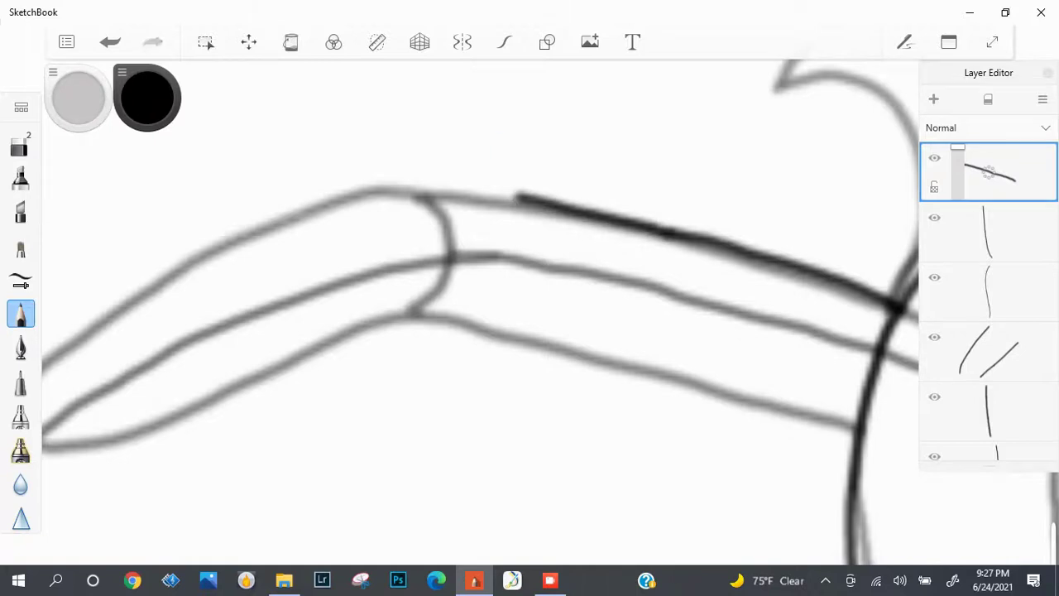
pyautogui.hotkey('ctrl', 'z')
pyautogui.moveTo(900, 308)
pyautogui.mouseDown()
pyautogui.moveTo(378, 165)
pyautogui.moveTo(497, 197)
pyautogui.moveTo(401, 172)
pyautogui.mouseUp()
pyautogui.hotkey('ctrl', 'z')
pyautogui.scroll(-1, 530, 314)
pyautogui.hotkey('ctrl', 'z')
# Try to extend the left arm's upper outline from the middle of the upper arm to the elbow and beyond.
pyautogui.moveTo(910, 195); pyautogui.dragTo(272, 248)
pyautogui.hotkey('ctrl', 'z')
pyautogui.moveTo(845, 189)
pyautogui.mouseDown()
pyautogui.moveTo(704, 148)
pyautogui.moveTo(718, 159)
pyautogui.moveTo(612, 148)
pyautogui.moveTo(723, 162)
pyautogui.mouseUp()
pyautogui.hotkey('ctrl', 'z')
pyautogui.hotkey('ctrl', 'z')
pyautogui.hotkey('ctrl', 'z')
pyautogui.hotkey('ctrl', 'z')
pyautogui.hotkey('ctrl', 'z')
pyautogui.hotkey('ctrl', 'z')
pyautogui.moveTo(847, 184); pyautogui.dragTo(591, 137)
pyautogui.hotkey('ctrl', 'z')
pyautogui.scroll(-1, 530, 315)
pyautogui.scroll(1, 530, 314)
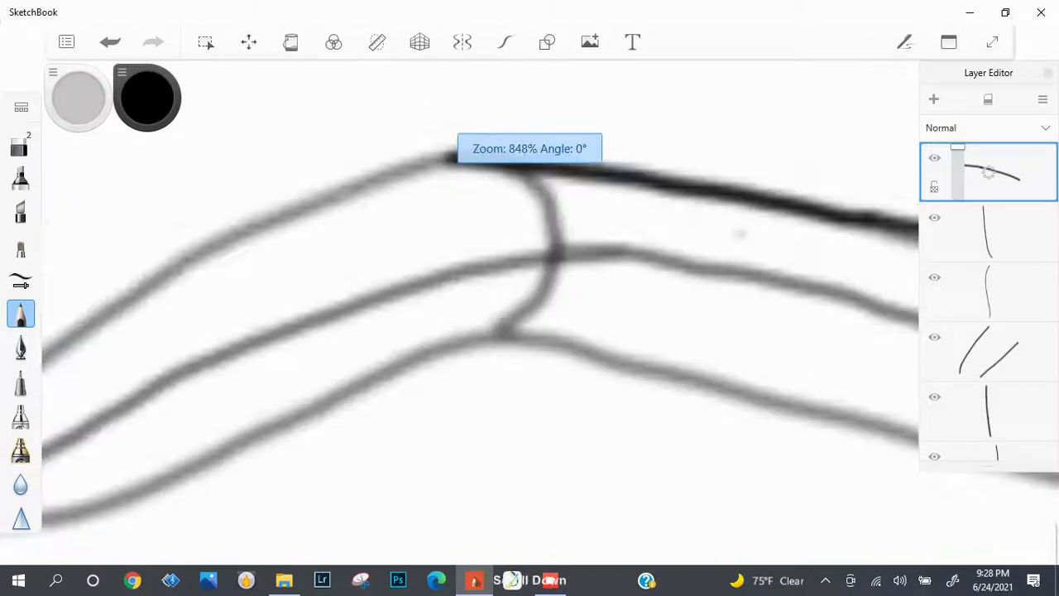
pyautogui.hotkey('ctrl', 'z')
# Extend the left arm's upper outline past the elbow in a wide arc down to a wing tip beyond the hand.
pyautogui.moveTo(914, 230); pyautogui.dragTo(610, 151)
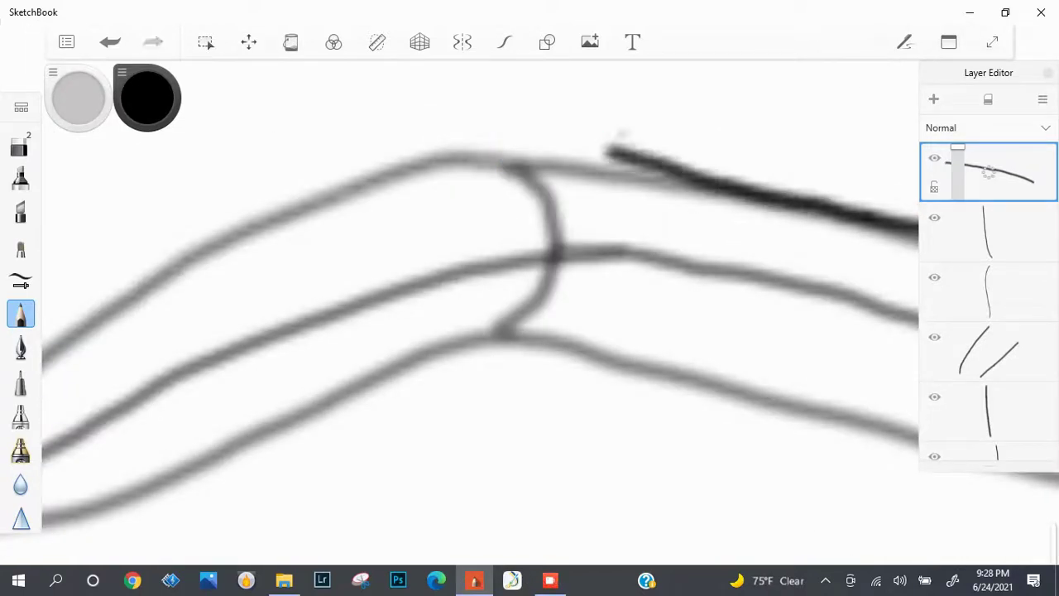
pyautogui.hotkey('ctrl', 'z')
pyautogui.moveTo(915, 228)
pyautogui.mouseDown()
pyautogui.moveTo(756, 173)
pyautogui.moveTo(440, 142)
pyautogui.mouseUp()
pyautogui.hotkey('ctrl', 'z')
pyautogui.scroll(-1, 480, 298)
pyautogui.hotkey('ctrl', 'z')
pyautogui.scroll(3, 529, 298)
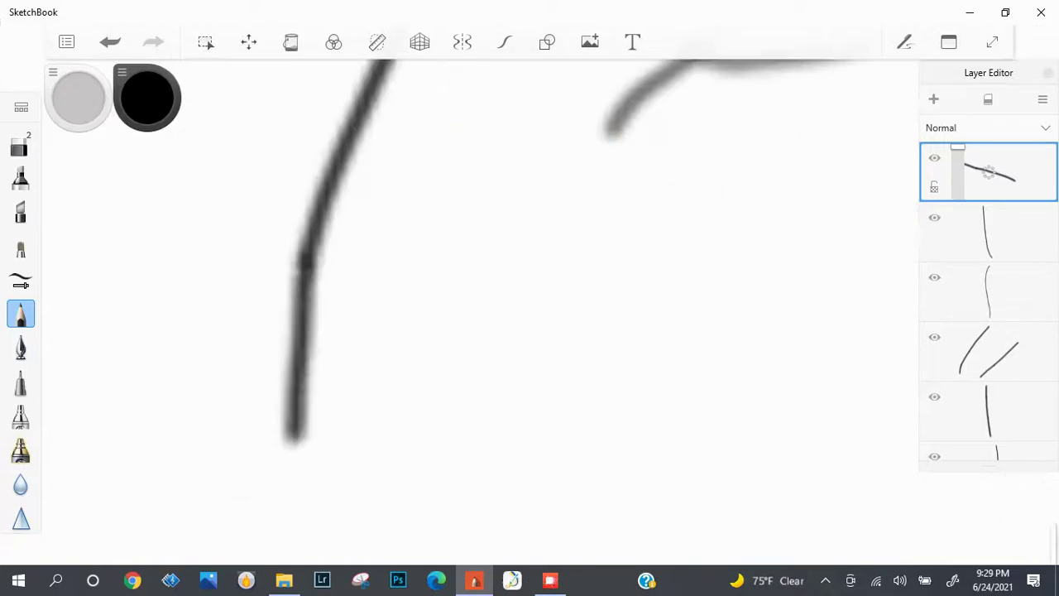
# Try to draw the first feather's lower edge from the wing tip back toward the arm.
pyautogui.scroll(-2, 480, 298)
pyautogui.moveTo(154, 496); pyautogui.dragTo(284, 414)
pyautogui.hotkey('ctrl', 'z')
pyautogui.scroll(-1, 530, 298)
pyautogui.moveTo(171, 428)
pyautogui.mouseDown()
pyautogui.moveTo(414, 154)
pyautogui.moveTo(449, 173)
pyautogui.moveTo(406, 173)
pyautogui.moveTo(225, 411)
pyautogui.moveTo(435, 192)
pyautogui.mouseUp()
pyautogui.hotkey('ctrl', 'z')
pyautogui.hotkey('ctrl', 'z')
pyautogui.hotkey('ctrl', 'z')
pyautogui.hotkey('ctrl', 'z')
pyautogui.moveTo(171, 432)
pyautogui.mouseDown()
pyautogui.moveTo(485, 190)
pyautogui.moveTo(431, 185)
pyautogui.moveTo(290, 368)
pyautogui.mouseUp()
pyautogui.hotkey('ctrl', 'z')
pyautogui.hotkey('ctrl', 'z')
pyautogui.scroll(2, 529, 298)
pyautogui.scroll(-2, 530, 298)
pyautogui.hotkey('ctrl', 'z')
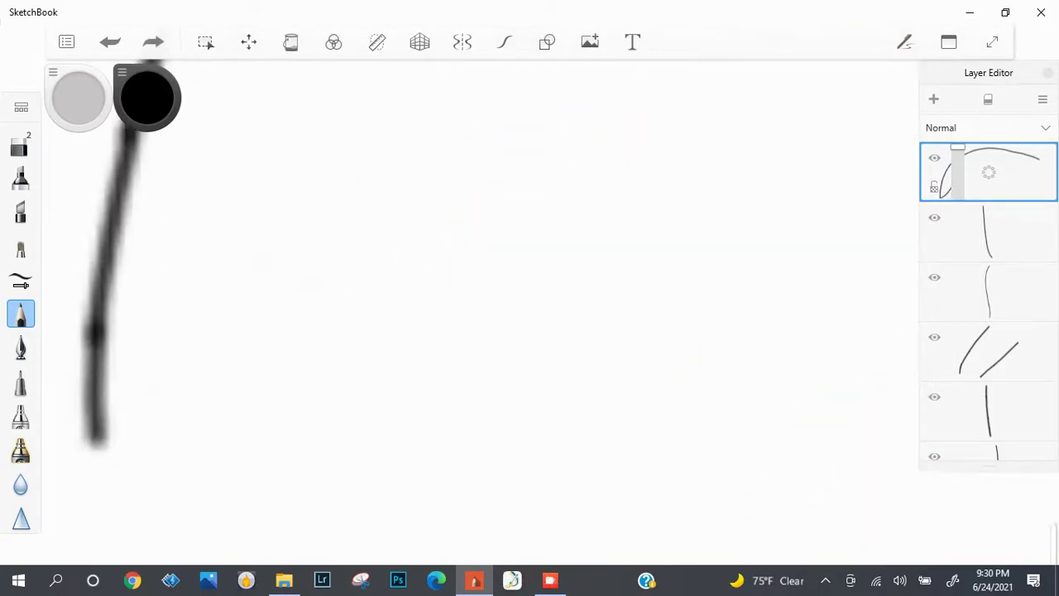
# Draw the first feather's lower edge as a curve rising inward from the wing tip.
pyautogui.moveTo(99, 437)
pyautogui.mouseDown()
pyautogui.moveTo(350, 201)
pyautogui.moveTo(268, 267)
pyautogui.moveTo(317, 198)
pyautogui.mouseUp()
pyautogui.hotkey('ctrl', 'z')
pyautogui.scroll(1, 530, 297)
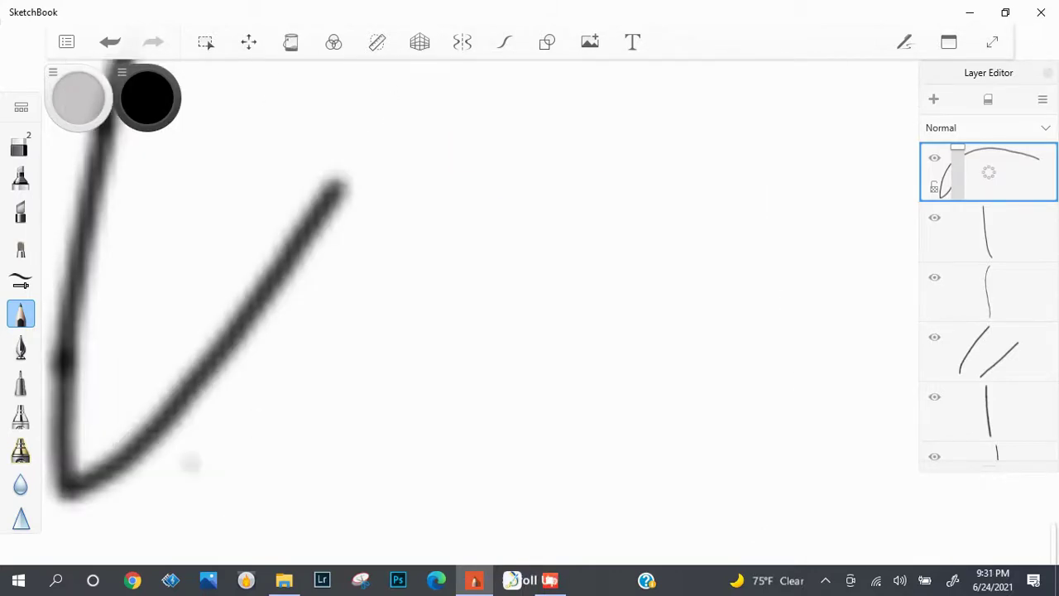
pyautogui.scroll(-2, 530, 298)
pyautogui.scroll(2, 530, 298)
# Try to draw a second feather branching down from the first feather's lower edge.
pyautogui.moveTo(253, 347)
pyautogui.mouseDown()
pyautogui.moveTo(288, 501)
pyautogui.moveTo(291, 462)
pyautogui.moveTo(262, 397)
pyautogui.moveTo(273, 484)
pyautogui.mouseUp()
pyautogui.hotkey('ctrl', 'z')
pyautogui.hotkey('ctrl', 'z')
pyautogui.moveTo(274, 487); pyautogui.dragTo(356, 393)
pyautogui.hotkey('ctrl', 'z')
pyautogui.moveTo(275, 487); pyautogui.dragTo(447, 336)
pyautogui.hotkey('ctrl', 'z')
pyautogui.hotkey('ctrl', 'z')
pyautogui.moveTo(258, 346)
pyautogui.mouseDown()
pyautogui.moveTo(256, 485)
pyautogui.moveTo(244, 487)
pyautogui.mouseUp()
pyautogui.hotkey('ctrl', 'z')
pyautogui.hotkey('ctrl', 'z')
pyautogui.moveTo(241, 355)
pyautogui.mouseDown()
pyautogui.moveTo(244, 460)
pyautogui.moveTo(267, 523)
pyautogui.mouseUp()
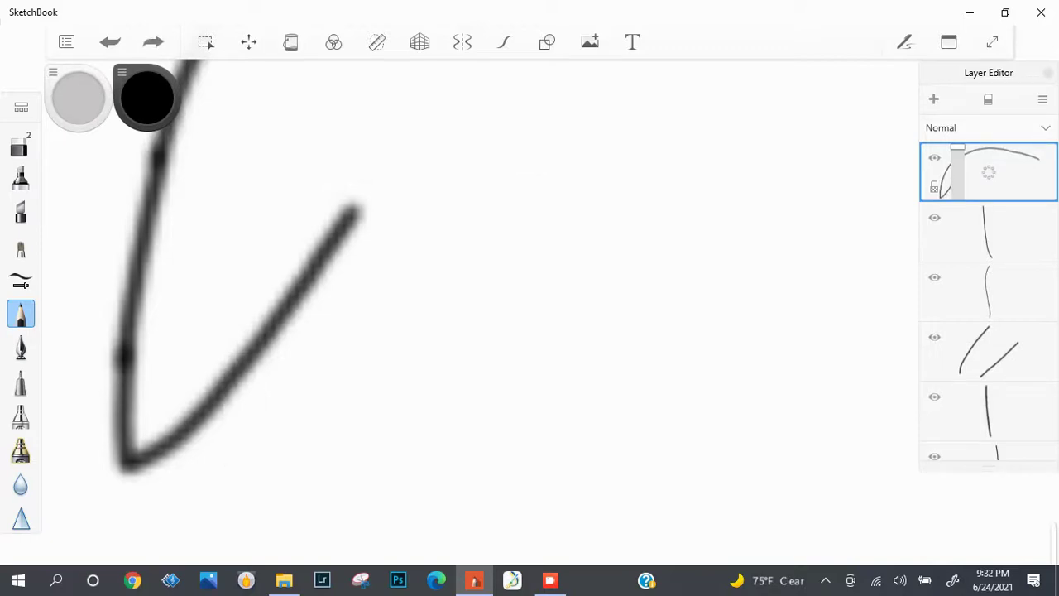
pyautogui.moveTo(259, 327); pyautogui.dragTo(276, 506)
pyautogui.hotkey('ctrl', 'z')
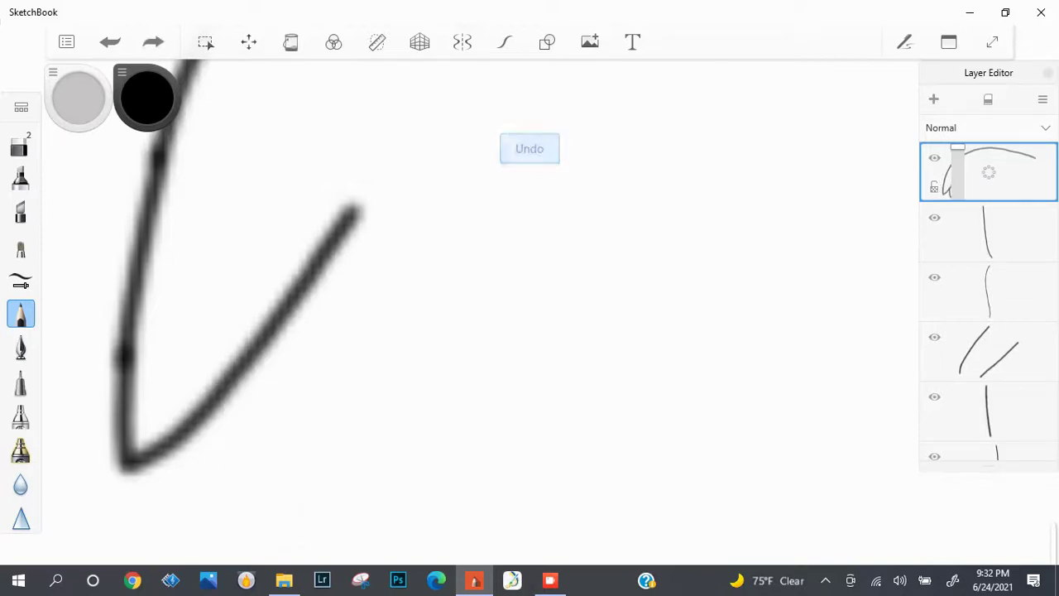
# Draw the second feather as a pointed V hanging from the middle of the first feather's lower edge.
pyautogui.moveTo(273, 313); pyautogui.dragTo(278, 488)
pyautogui.hotkey('ctrl', 'z')
pyautogui.moveTo(273, 311)
pyautogui.mouseDown()
pyautogui.moveTo(267, 410)
pyautogui.moveTo(281, 509)
pyautogui.moveTo(414, 321)
pyautogui.mouseUp()
pyautogui.hotkey('ctrl', 'z')
pyautogui.moveTo(280, 508); pyautogui.dragTo(487, 334)
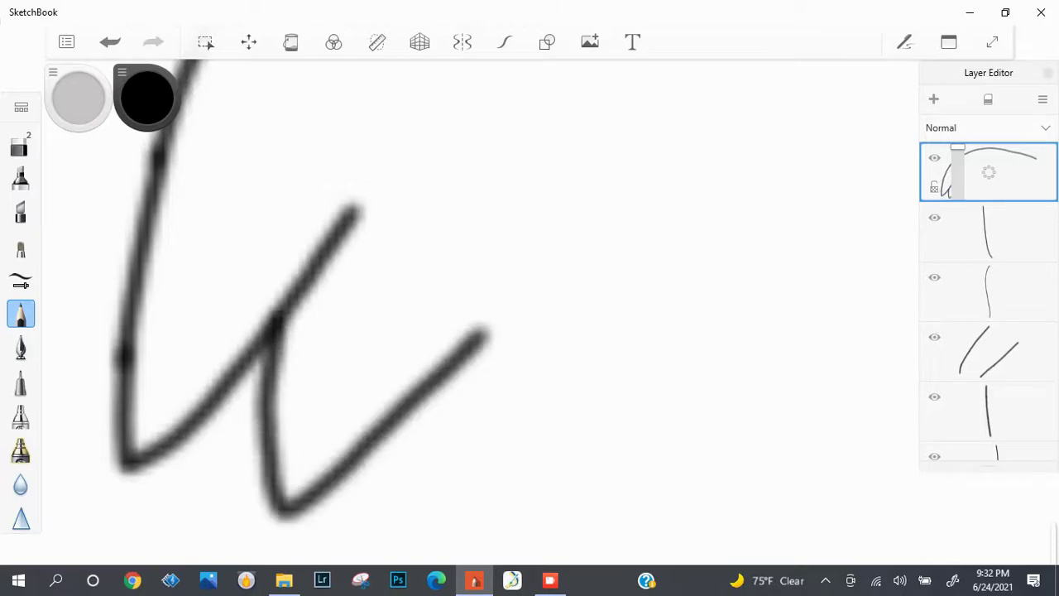
# Redraw the second feather's inner edge with a steeper rise from its tip.
pyautogui.hotkey('ctrl', 'z')
pyautogui.moveTo(281, 505)
pyautogui.mouseDown()
pyautogui.moveTo(426, 306)
pyautogui.moveTo(348, 311)
pyautogui.moveTo(244, 273)
pyautogui.mouseUp()
pyautogui.hotkey('ctrl', 'z')
pyautogui.moveTo(108, 446)
pyautogui.mouseDown()
pyautogui.moveTo(255, 336)
pyautogui.moveTo(189, 355)
pyautogui.moveTo(259, 251)
pyautogui.moveTo(202, 327)
pyautogui.moveTo(222, 434)
pyautogui.mouseUp()
pyautogui.hotkey('ctrl', 'z')
pyautogui.scroll(-5, 331, 363)
pyautogui.scroll(5, 331, 363)
pyautogui.hotkey('ctrl', 'z')
# Draw a third feather curving down from the second feather's inner edge to a tip and back up.
pyautogui.moveTo(198, 257)
pyautogui.mouseDown()
pyautogui.moveTo(207, 356)
pyautogui.moveTo(284, 343)
pyautogui.moveTo(323, 235)
pyautogui.mouseUp()
pyautogui.hotkey('ctrl', 'z')
pyautogui.moveTo(230, 397)
pyautogui.mouseDown()
pyautogui.moveTo(331, 273)
pyautogui.moveTo(258, 391)
pyautogui.moveTo(312, 289)
pyautogui.moveTo(319, 236)
pyautogui.moveTo(253, 412)
pyautogui.moveTo(308, 240)
pyautogui.mouseUp()
pyautogui.hotkey('ctrl', 'z')
pyautogui.hotkey('ctrl', 'z')
pyautogui.hotkey('ctrl', 'z')
pyautogui.hotkey('ctrl', 'z')
pyautogui.hotkey('ctrl', 'z')
pyautogui.moveTo(230, 417); pyautogui.dragTo(309, 243)
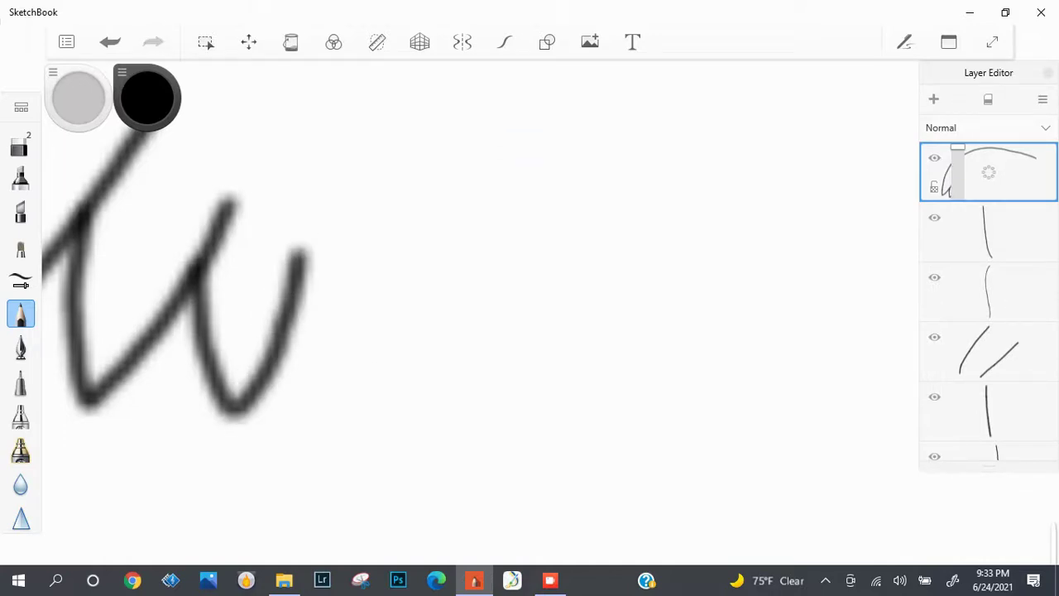
# Redraw the wing outline on a new layer with four pointed feathers, hiding the earlier wing layer.
pyautogui.scroll(-3, 530, 298)
pyautogui.scroll(3, 290, 311)
pyautogui.scroll(-3, 20, 331)
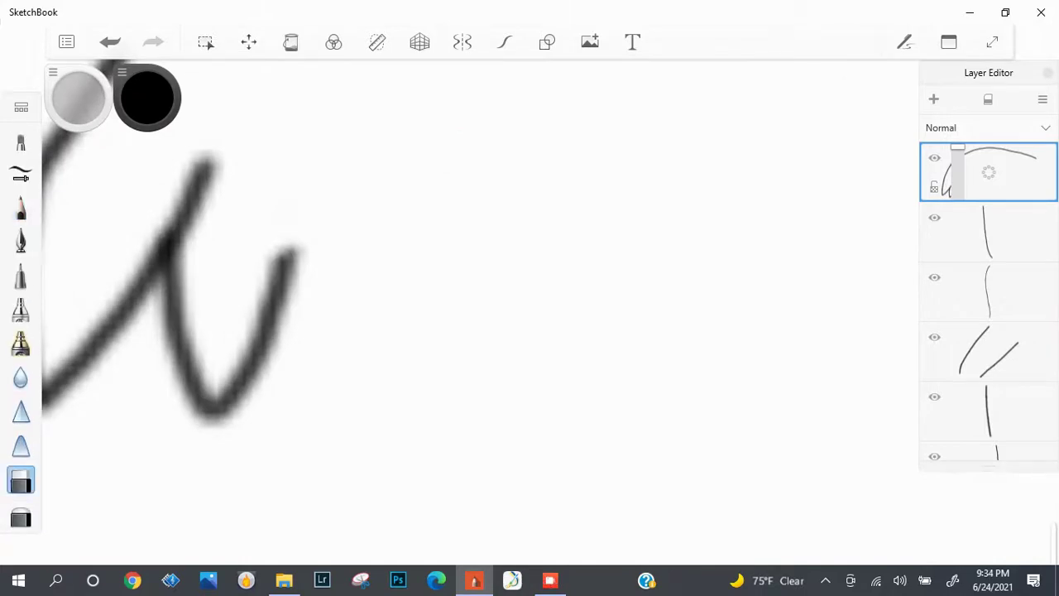
pyautogui.scroll(-3, 248, 315)
pyautogui.scroll(4, 248, 314)
pyautogui.moveTo(276, 250); pyautogui.dragTo(401, 308)
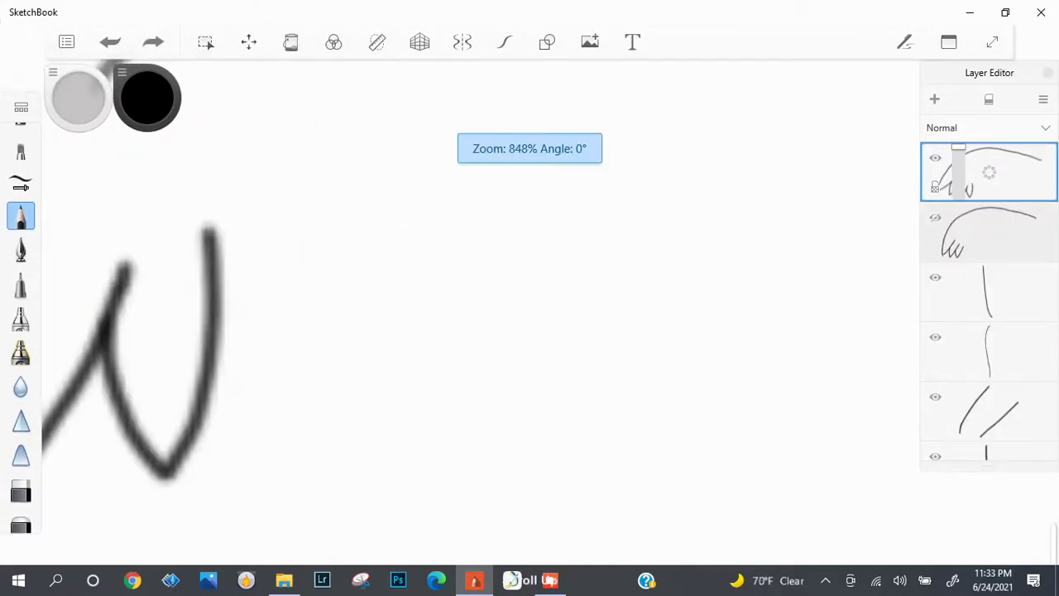
# Try to draw the next feather edge rising inward from the fourth feather's inner edge.
pyautogui.moveTo(354, 250); pyautogui.dragTo(301, 306)
pyautogui.hotkey('ctrl', 'z')
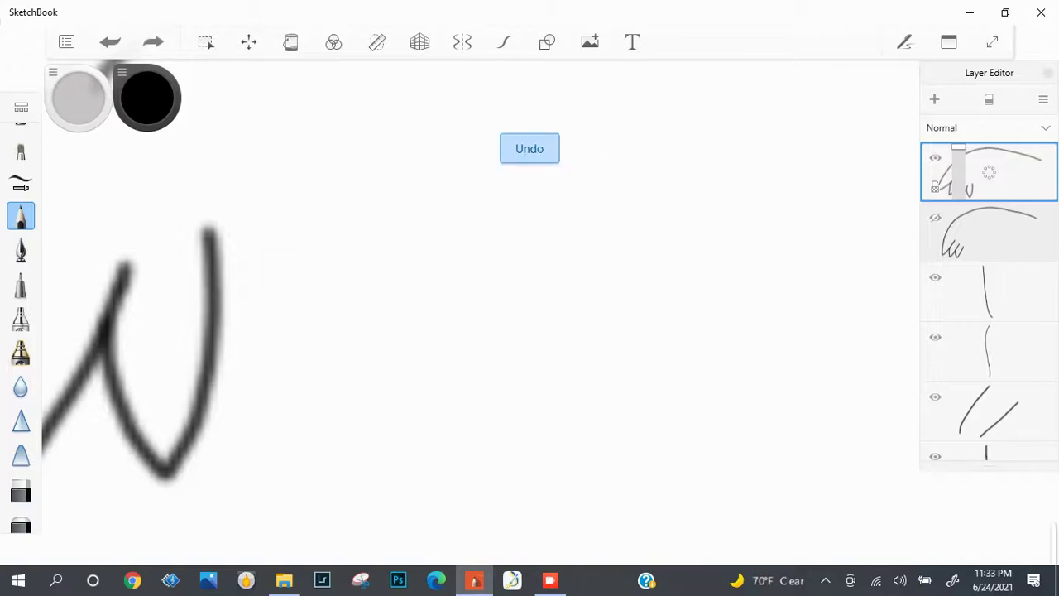
pyautogui.moveTo(217, 330); pyautogui.dragTo(332, 225)
pyautogui.hotkey('ctrl', 'z')
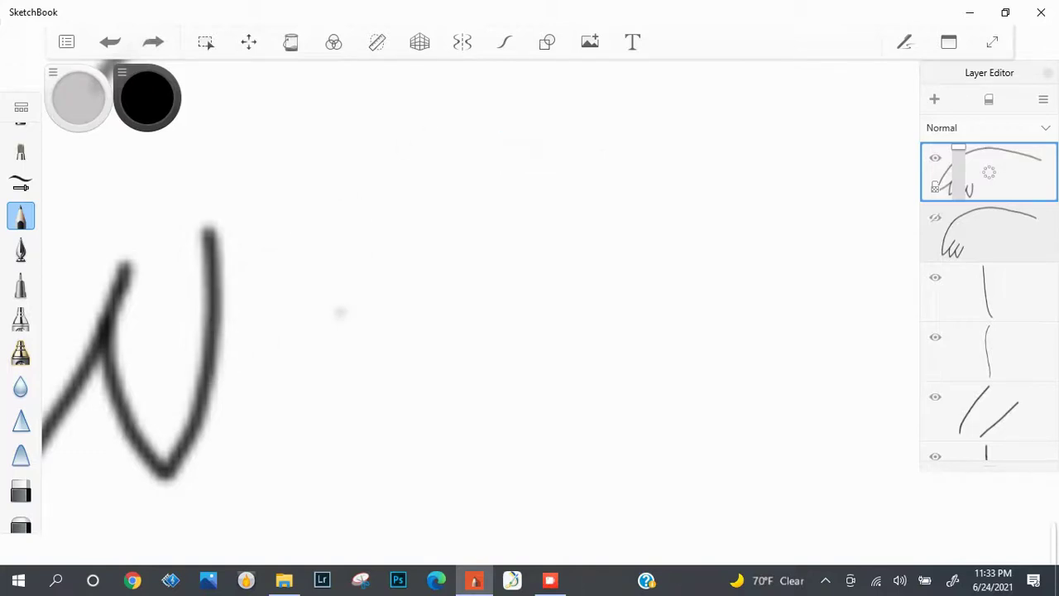
pyautogui.moveTo(207, 343); pyautogui.dragTo(321, 217)
pyautogui.hotkey('ctrl', 'z')
pyautogui.moveTo(207, 370); pyautogui.dragTo(329, 280)
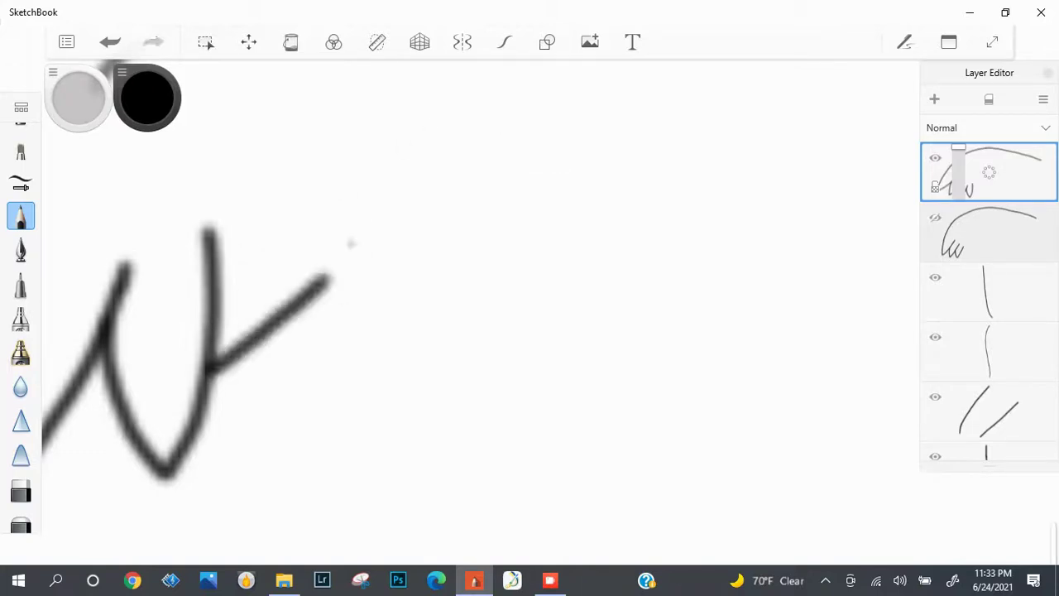
pyautogui.hotkey('ctrl', 'z')
pyautogui.moveTo(207, 368); pyautogui.dragTo(331, 237)
pyautogui.hotkey('ctrl', 'z')
# Draw a feather edge from low on the fourth feather's inner side, curving up toward the forearm.
pyautogui.moveTo(199, 407); pyautogui.dragTo(327, 250)
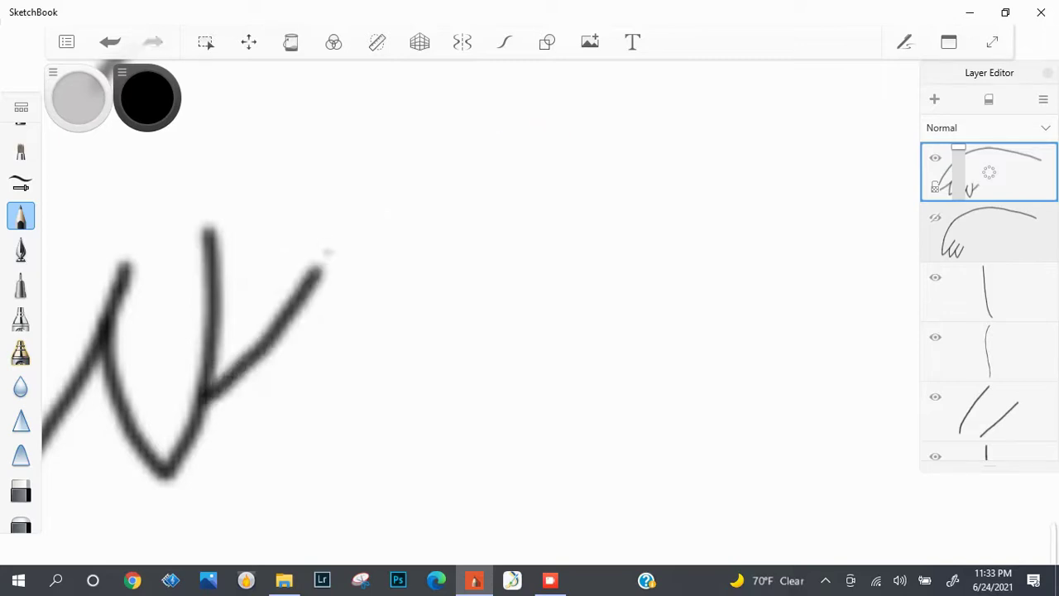
pyautogui.scroll(-2, 334, 460)
pyautogui.scroll(2, 328, 307)
pyautogui.moveTo(207, 423); pyautogui.dragTo(351, 232)
pyautogui.hotkey('ctrl', 'z')
pyautogui.moveTo(208, 422); pyautogui.dragTo(354, 232)
pyautogui.scroll(-2, 306, 311)
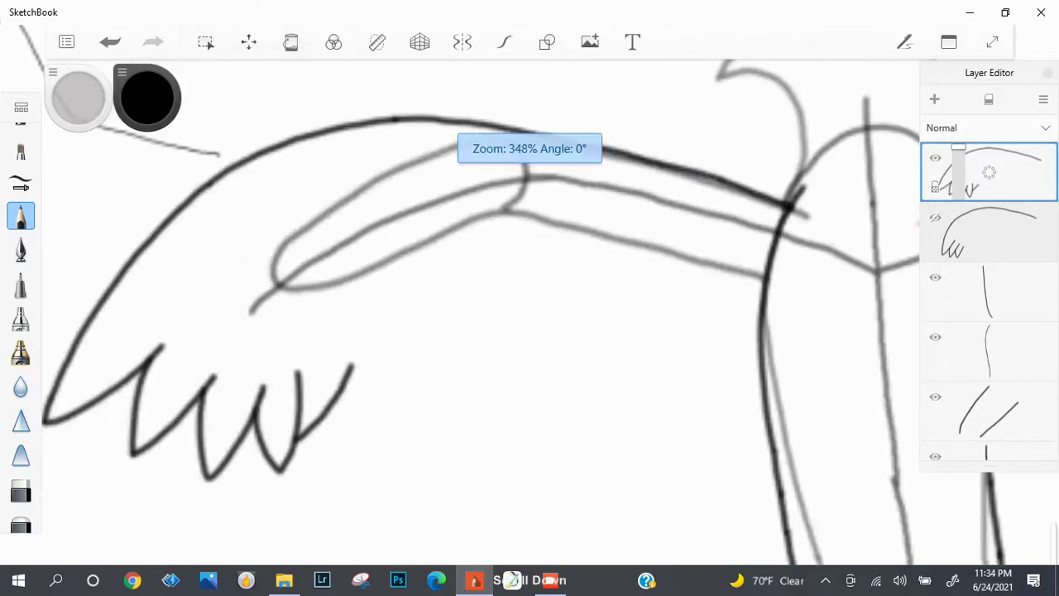
# Draw a fifth pointed feather curving down from the rising feather edge to a tip and back up.
pyautogui.scroll(2, 305, 311)
pyautogui.moveTo(344, 192); pyautogui.dragTo(356, 382)
pyautogui.scroll(-1, 361, 406)
pyautogui.scroll(2, 430, 404)
pyautogui.moveTo(134, 364)
pyautogui.mouseDown()
pyautogui.moveTo(197, 269)
pyautogui.moveTo(249, 118)
pyautogui.mouseUp()
pyautogui.scroll(-5, 265, 165)
pyautogui.scroll(5, 301, 284)
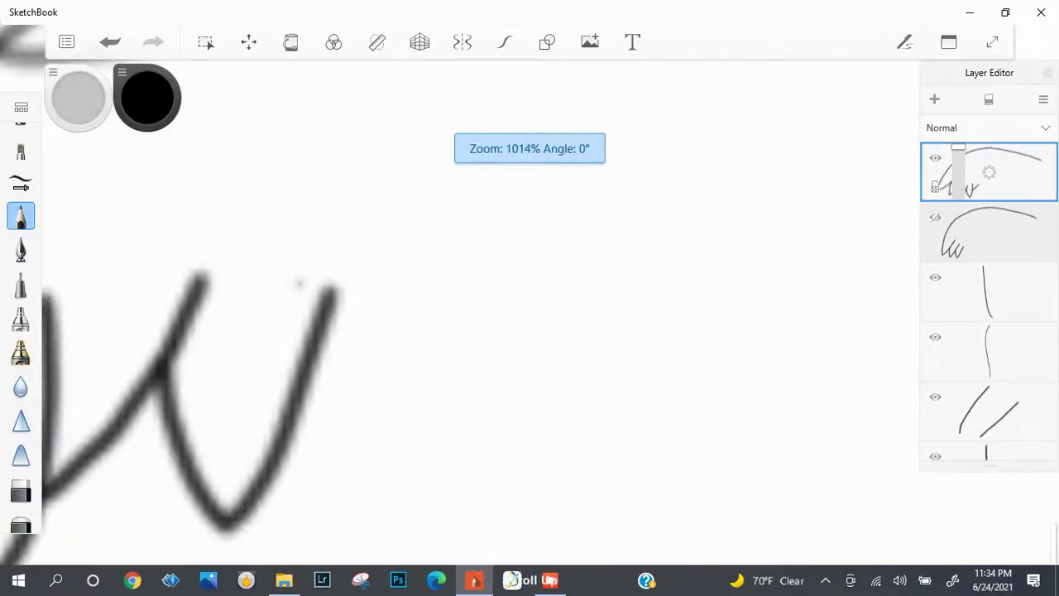
# Try to draw a steeper inner edge for the fifth feather with a sixth feather beside it.
pyautogui.hotkey('ctrl', 'z')
pyautogui.moveTo(225, 528); pyautogui.dragTo(296, 286)
pyautogui.moveTo(291, 341); pyautogui.dragTo(437, 497)
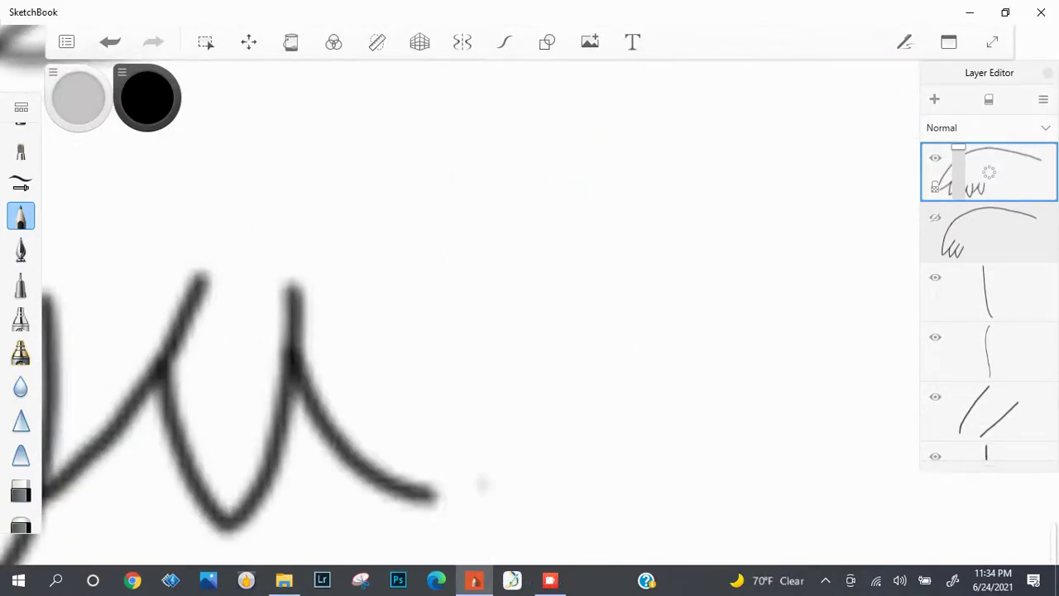
pyautogui.hotkey('ctrl', 'z')
pyautogui.moveTo(291, 341)
pyautogui.mouseDown()
pyautogui.moveTo(377, 478)
pyautogui.moveTo(381, 217)
pyautogui.mouseUp()
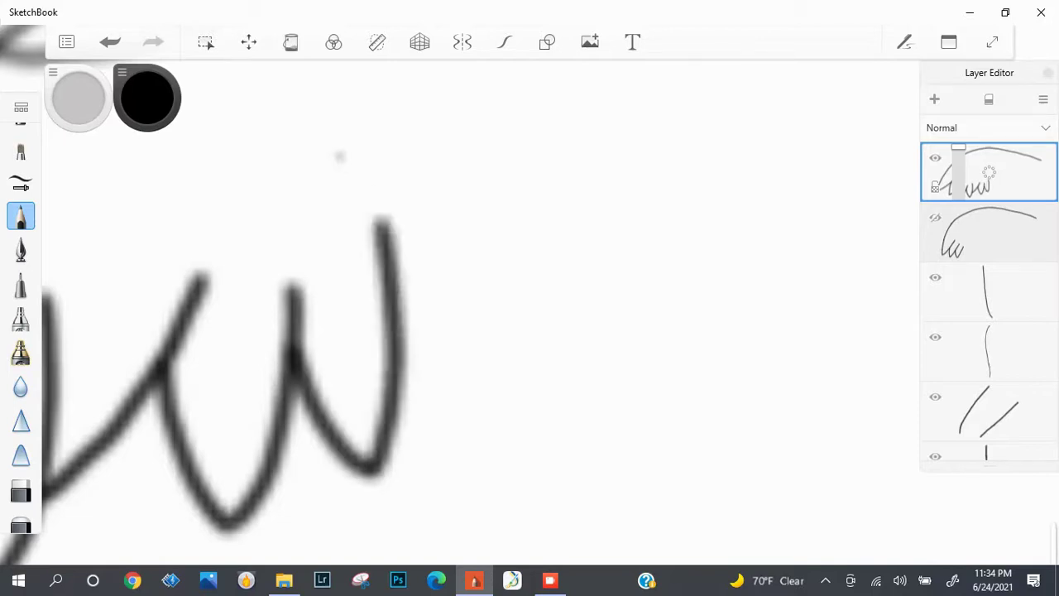
pyautogui.hotkey('ctrl', 'z')
pyautogui.hotkey('ctrl', 'z')
# Redraw the fifth feather's inner edge as a smooth curve rising from the tip to about the height of its outer edge.
pyautogui.moveTo(227, 529)
pyautogui.mouseDown()
pyautogui.moveTo(372, 266)
pyautogui.moveTo(315, 297)
pyautogui.mouseUp()
pyautogui.hotkey('ctrl', 'z')
pyautogui.hotkey('ctrl', 'z')
pyautogui.moveTo(228, 526); pyautogui.dragTo(295, 343)
pyautogui.hotkey('ctrl', 'z')
pyautogui.moveTo(229, 529); pyautogui.dragTo(289, 323)
pyautogui.hotkey('ctrl', 'z')
pyautogui.moveTo(229, 530); pyautogui.dragTo(305, 263)
pyautogui.hotkey('ctrl', 'z')
pyautogui.moveTo(230, 530)
pyautogui.mouseDown()
pyautogui.moveTo(267, 467)
pyautogui.moveTo(297, 325)
pyautogui.mouseUp()
pyautogui.hotkey('ctrl', 'z')
pyautogui.moveTo(229, 530)
pyautogui.mouseDown()
pyautogui.moveTo(281, 440)
pyautogui.moveTo(298, 311)
pyautogui.mouseUp()
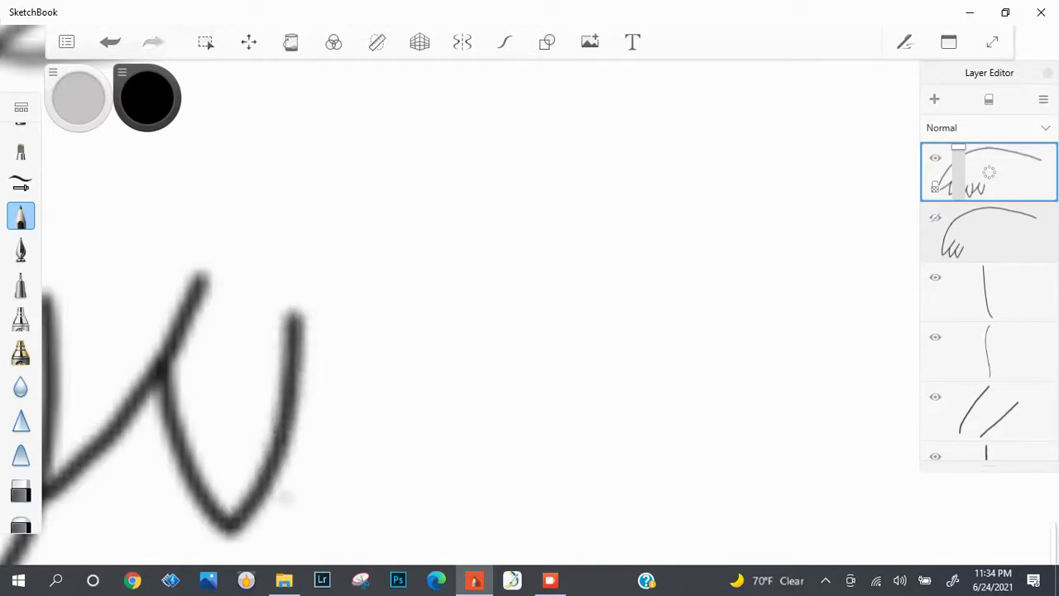
pyautogui.hotkey('ctrl', 'z')
pyautogui.moveTo(229, 530); pyautogui.dragTo(296, 364)
pyautogui.hotkey('ctrl', 'z')
pyautogui.moveTo(230, 530); pyautogui.dragTo(318, 269)
pyautogui.hotkey('ctrl', 'z')
pyautogui.moveTo(229, 529)
pyautogui.mouseDown()
pyautogui.moveTo(319, 269)
pyautogui.moveTo(232, 506)
pyautogui.moveTo(275, 329)
pyautogui.mouseUp()
pyautogui.hotkey('ctrl', 'z')
pyautogui.hotkey('ctrl', 'z')
pyautogui.moveTo(229, 530); pyautogui.dragTo(272, 315)
pyautogui.hotkey('ctrl', 'z')
pyautogui.moveTo(229, 529)
pyautogui.mouseDown()
pyautogui.moveTo(269, 429)
pyautogui.moveTo(275, 325)
pyautogui.mouseUp()
pyautogui.hotkey('ctrl', 'z')
pyautogui.hotkey('ctrl', 'z')
pyautogui.moveTo(230, 529); pyautogui.dragTo(293, 307)
pyautogui.hotkey('ctrl', 'z')
pyautogui.moveTo(232, 528)
pyautogui.mouseDown()
pyautogui.moveTo(279, 343)
pyautogui.moveTo(296, 326)
pyautogui.moveTo(303, 250)
pyautogui.mouseUp()
pyautogui.hotkey('ctrl', 'z')
pyautogui.hotkey('ctrl', 'z')
pyautogui.moveTo(237, 525)
pyautogui.mouseDown()
pyautogui.moveTo(301, 333)
pyautogui.moveTo(288, 270)
pyautogui.moveTo(246, 509)
pyautogui.moveTo(314, 285)
pyautogui.mouseUp()
pyautogui.hotkey('ctrl', 'z')
pyautogui.hotkey('ctrl', 'z')
pyautogui.moveTo(232, 528); pyautogui.dragTo(313, 292)
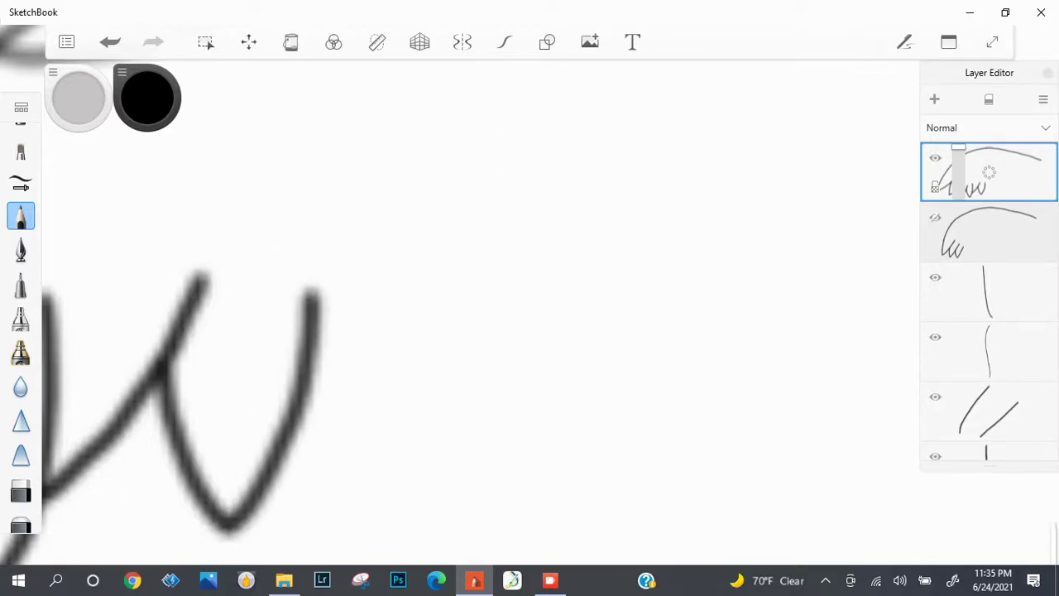
pyautogui.hotkey('ctrl', 'z')
pyautogui.moveTo(229, 529); pyautogui.dragTo(308, 266)
pyautogui.scroll(-3, 390, 440)
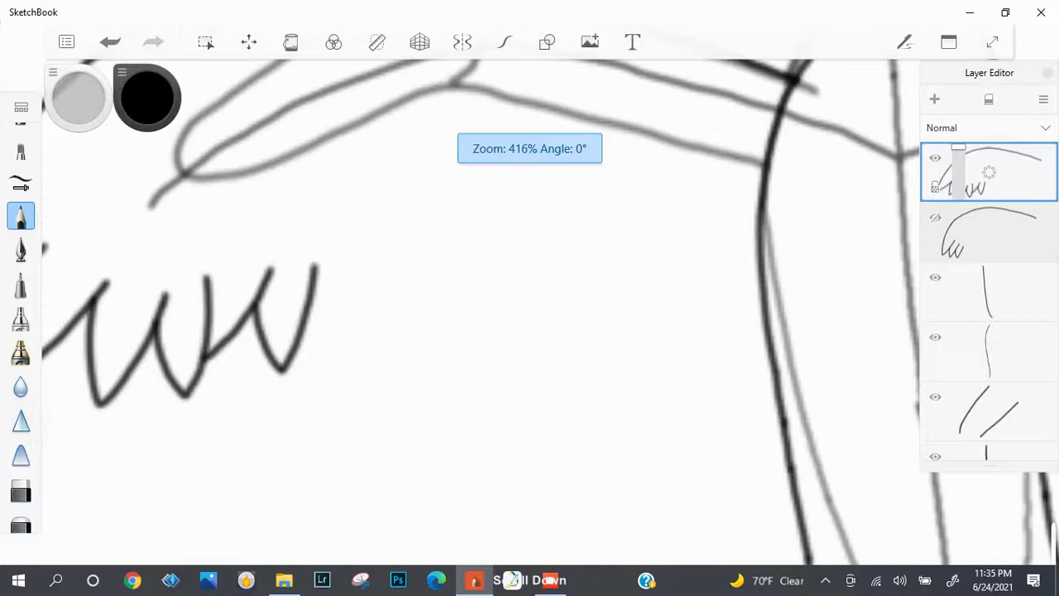
pyautogui.scroll(3, 390, 440)
pyautogui.hotkey('ctrl', 'z')
pyautogui.moveTo(255, 451)
pyautogui.mouseDown()
pyautogui.moveTo(308, 288)
pyautogui.moveTo(283, 412)
pyautogui.moveTo(320, 276)
pyautogui.moveTo(306, 330)
pyautogui.mouseUp()
pyautogui.hotkey('ctrl', 'z')
pyautogui.hotkey('ctrl', 'z')
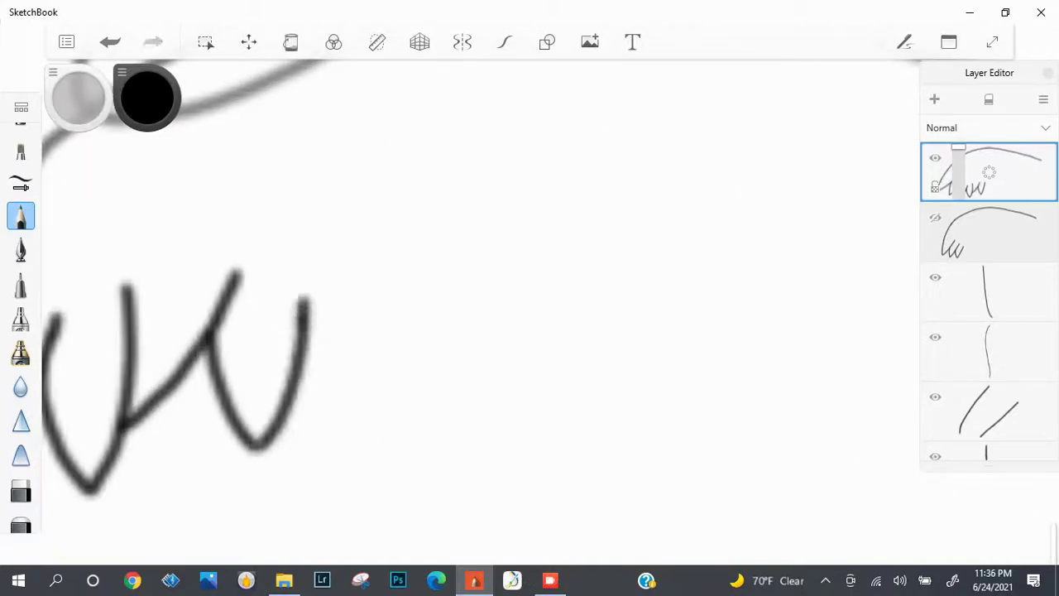
# Draw a shorter sixth feather curving down from the fifth feather's inner edge to a rounded tip and back up.
pyautogui.scroll(-3, 343, 354)
pyautogui.scroll(4, 343, 354)
pyautogui.moveTo(232, 306); pyautogui.dragTo(327, 496)
pyautogui.hotkey('ctrl', 'z')
pyautogui.moveTo(225, 308); pyautogui.dragTo(291, 425)
pyautogui.hotkey('ctrl', 'z')
pyautogui.moveTo(223, 300); pyautogui.dragTo(305, 440)
pyautogui.moveTo(327, 397); pyautogui.dragTo(355, 269)
pyautogui.hotkey('ctrl', 'z')
pyautogui.moveTo(298, 442); pyautogui.dragTo(352, 244)
pyautogui.hotkey('ctrl', 'z')
pyautogui.moveTo(298, 443); pyautogui.dragTo(351, 269)
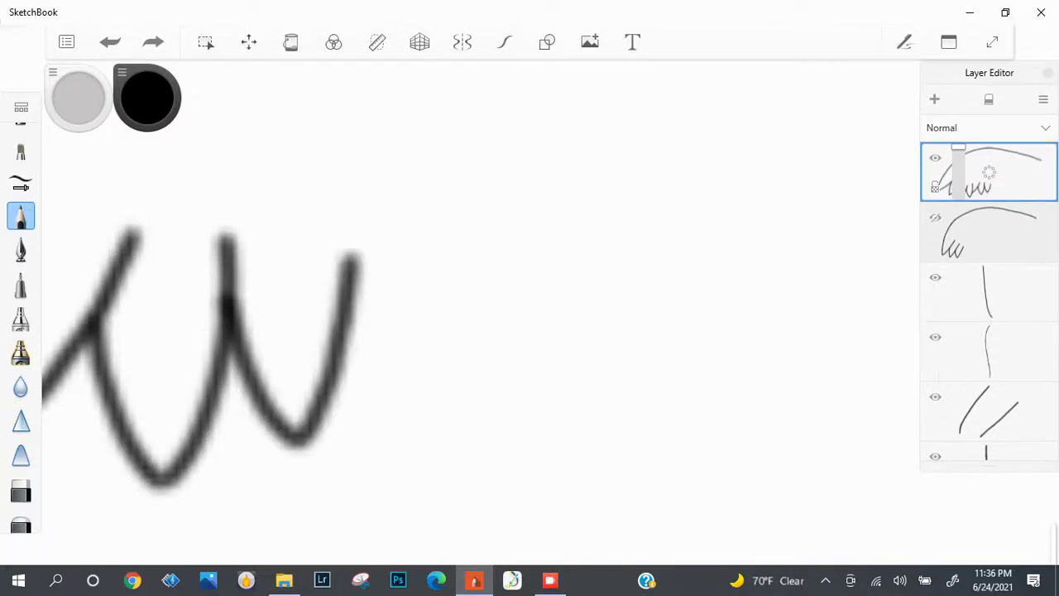
# Add a seventh narrow feather beside the sixth, with its inner edge rising nearly upright.
pyautogui.scroll(-5, 199, 331)
pyautogui.scroll(6, 199, 331)
pyautogui.moveTo(269, 213)
pyautogui.mouseDown()
pyautogui.moveTo(327, 360)
pyautogui.moveTo(364, 211)
pyautogui.mouseUp()
pyautogui.scroll(-3, 199, 331)
pyautogui.scroll(3, 198, 331)
pyautogui.scroll(-3, 198, 331)
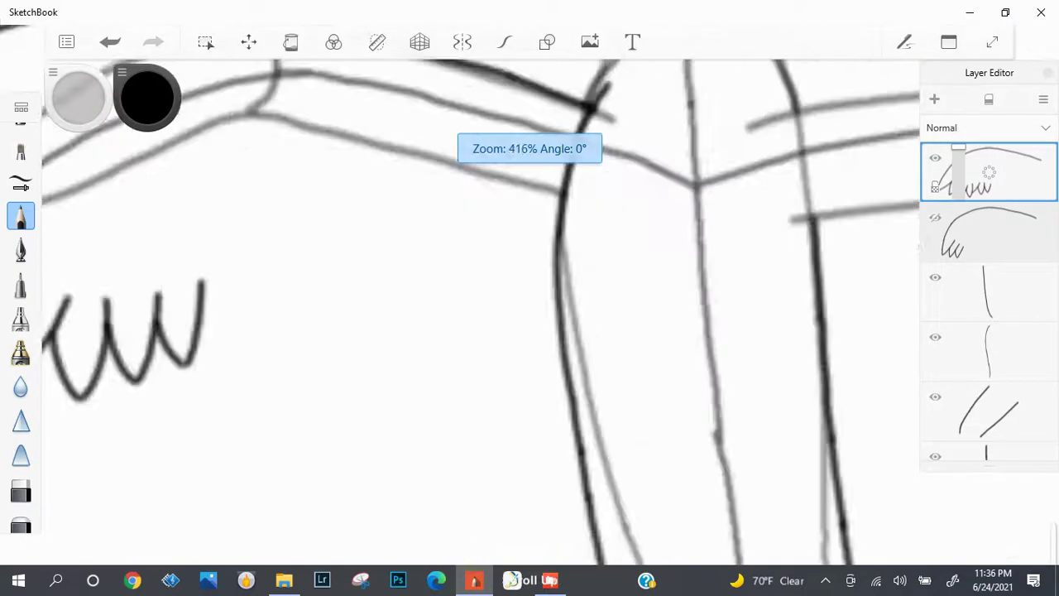
# Try to draw an eighth feather with a slanted inner edge beside the seventh.
pyautogui.scroll(1, 199, 331)
pyautogui.scroll(5, 198, 331)
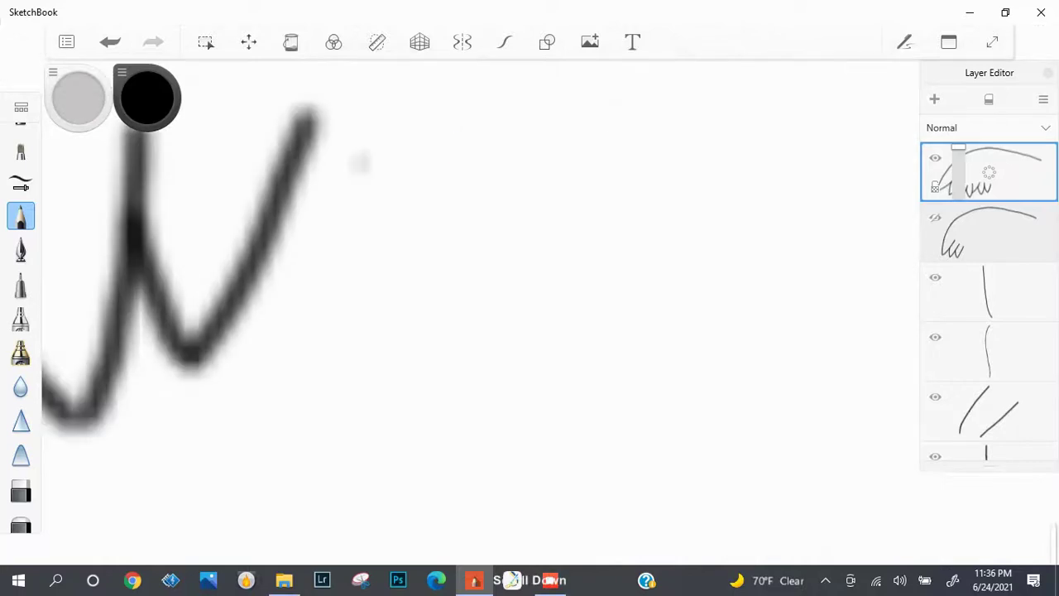
pyautogui.scroll(-3, 309, 376)
pyautogui.hotkey('ctrl', 'z')
pyautogui.hotkey('ctrl', 'z')
# Draw a narrow eighth feather beside the seventh, with a steep inner edge rising from its tip.
pyautogui.moveTo(149, 244)
pyautogui.mouseDown()
pyautogui.moveTo(193, 368)
pyautogui.moveTo(258, 204)
pyautogui.mouseUp()
pyautogui.hotkey('ctrl', 'z')
pyautogui.moveTo(193, 368)
pyautogui.mouseDown()
pyautogui.moveTo(250, 226)
pyautogui.moveTo(202, 339)
pyautogui.moveTo(228, 221)
pyautogui.moveTo(282, 313)
pyautogui.moveTo(305, 220)
pyautogui.mouseUp()
pyautogui.hotkey('ctrl', 'z')
pyautogui.scroll(-10, 273, 215)
pyautogui.scroll(7, 274, 215)
pyautogui.scroll(3, 298, 265)
pyautogui.moveTo(196, 412); pyautogui.dragTo(224, 314)
pyautogui.hotkey('ctrl', 'z')
pyautogui.hotkey('ctrl', 'y')
# Draw the wing's lower edge from the top of the eighth feather, arching across and down to the torso outline.
pyautogui.moveTo(196, 406)
pyautogui.mouseDown()
pyautogui.moveTo(226, 319)
pyautogui.moveTo(488, 250)
pyautogui.mouseUp()
pyautogui.hotkey('ctrl', 'z')
pyautogui.moveTo(225, 314)
pyautogui.mouseDown()
pyautogui.moveTo(520, 265)
pyautogui.moveTo(704, 379)
pyautogui.mouseUp()
pyautogui.scroll(-3, 716, 334)
pyautogui.scroll(3, 629, 340)
pyautogui.hotkey('ctrl', 'z')
pyautogui.moveTo(87, 319)
pyautogui.mouseDown()
pyautogui.moveTo(390, 307)
pyautogui.moveTo(549, 356)
pyautogui.moveTo(645, 438)
pyautogui.mouseUp()
pyautogui.hotkey('ctrl', 'z')
pyautogui.hotkey('ctrl', 'z')
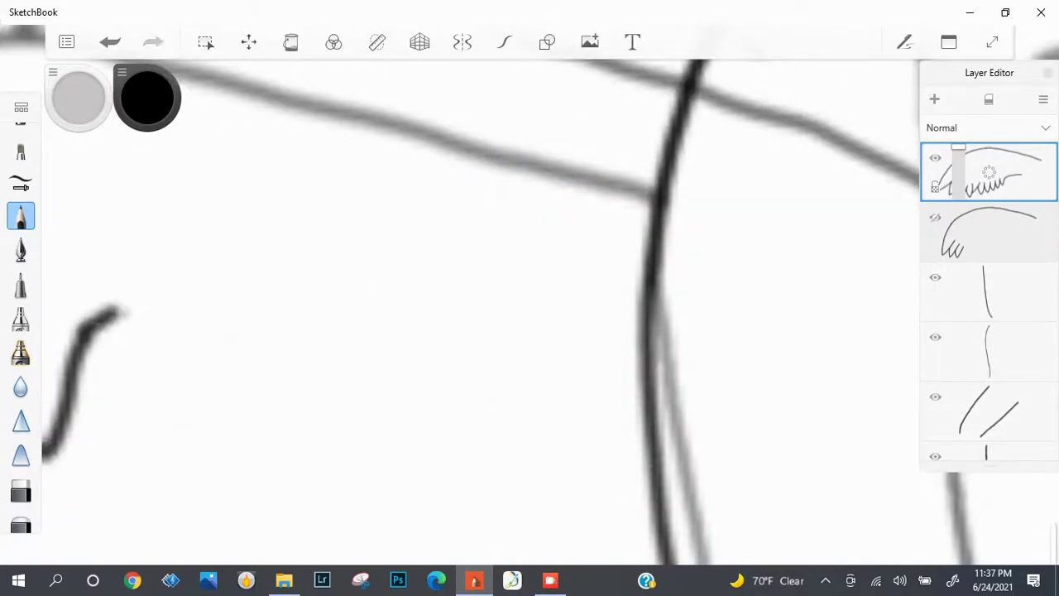
pyautogui.scroll(-3, 480, 315)
pyautogui.scroll(3, 480, 314)
pyautogui.moveTo(74, 356); pyautogui.dragTo(654, 464)
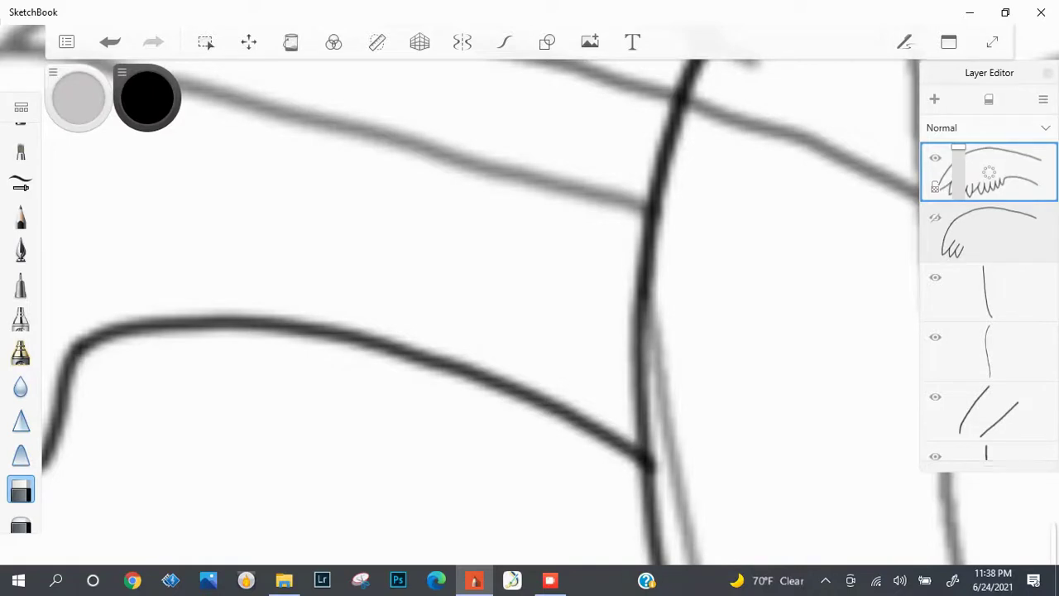
# Examine the feathered wing outline against the whole figure and the reference.
pyautogui.press('e')
pyautogui.scroll(-5, 745, 464)
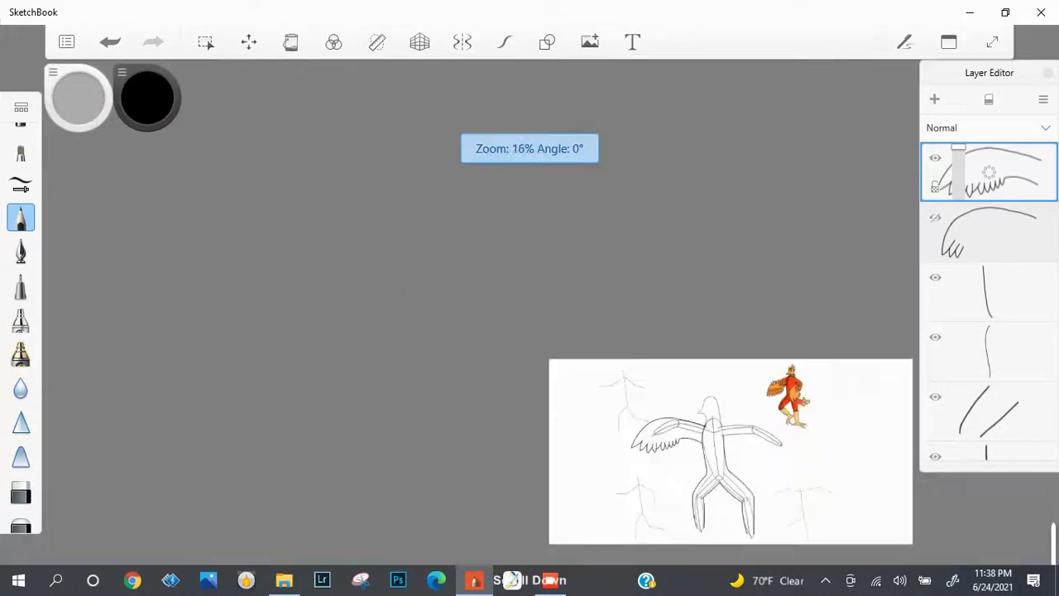
pyautogui.scroll(3, 745, 464)
pyautogui.scroll(2, 621, 215)
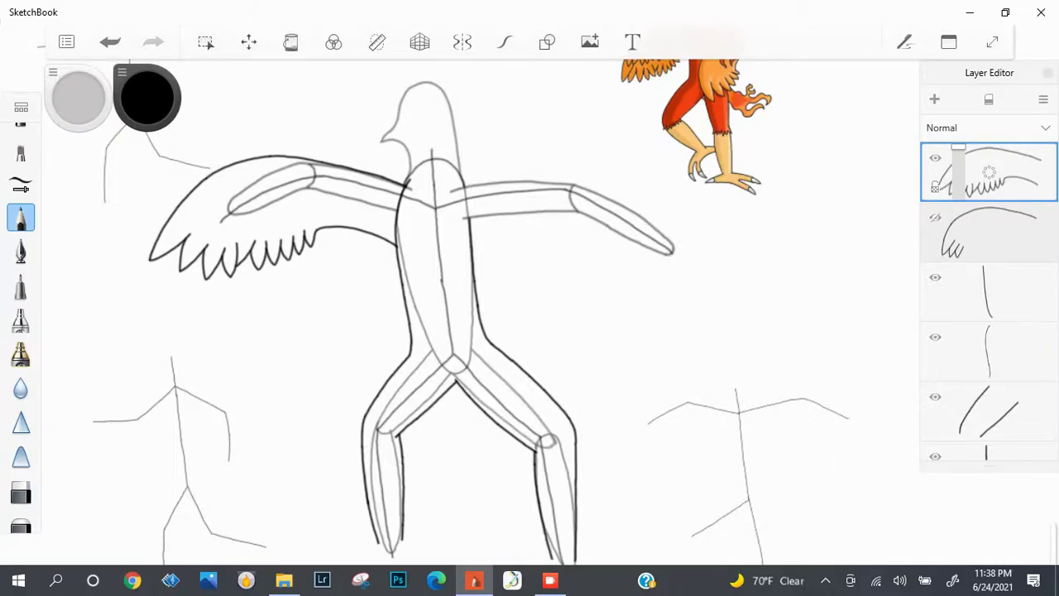
pyautogui.scroll(-5, 480, 314)
pyautogui.scroll(8, 480, 314)
pyautogui.scroll(-6, 480, 315)
pyautogui.scroll(3, 480, 315)
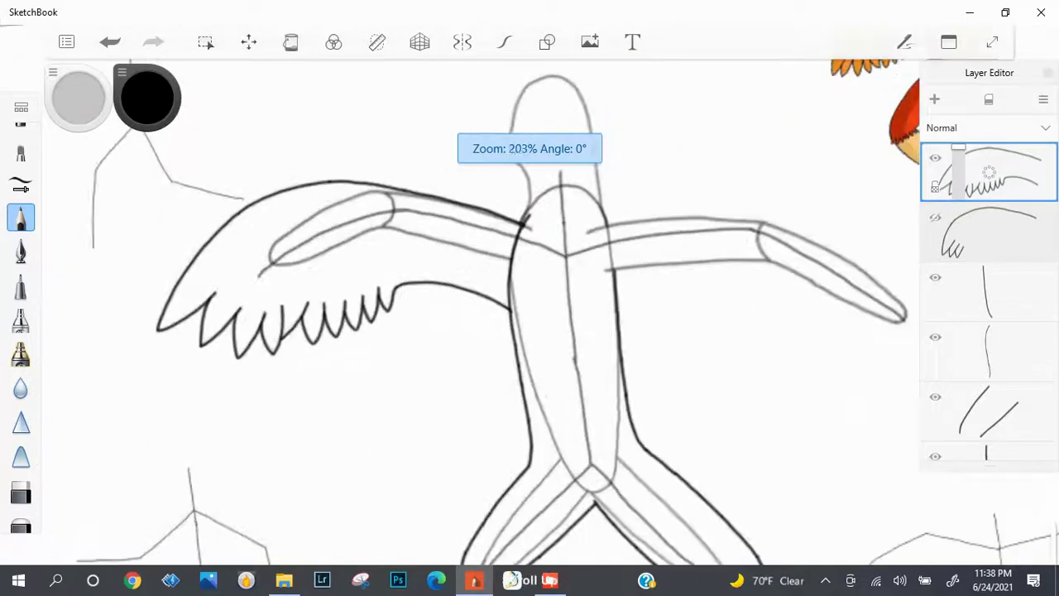
pyautogui.scroll(3, 364, 311)
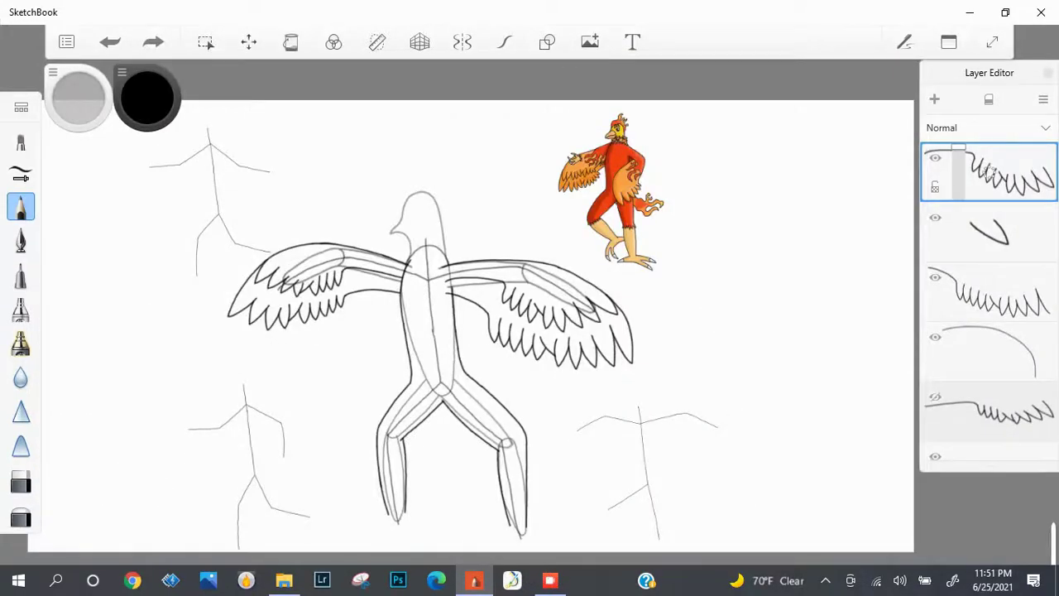
# Add a new layer and outline the back of the neck and head up from the shoulder.
pyautogui.hotkey('ctrl', 'shift', 'n')
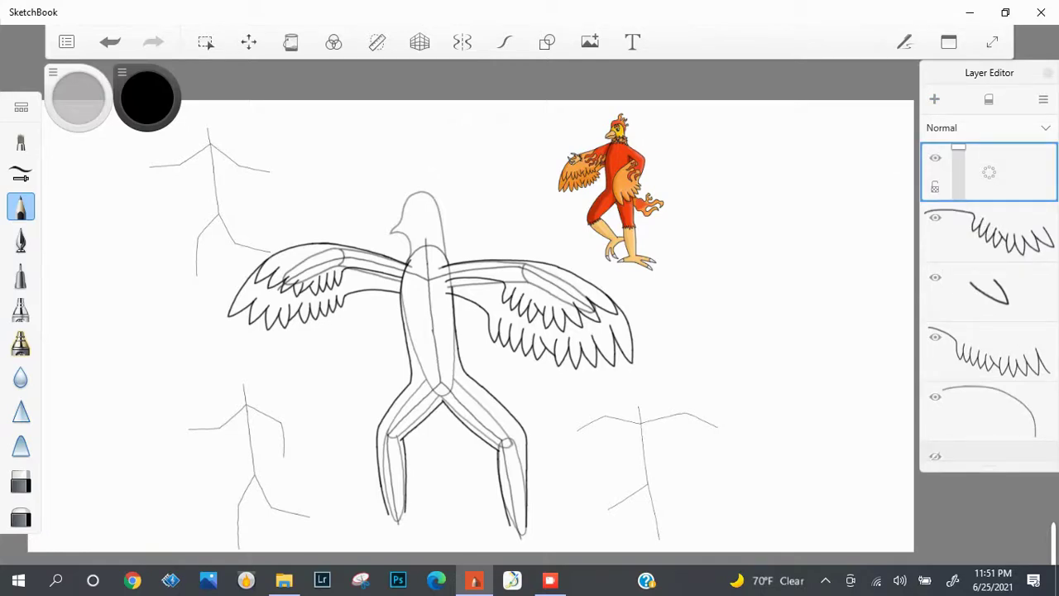
pyautogui.scroll(3, 422, 249)
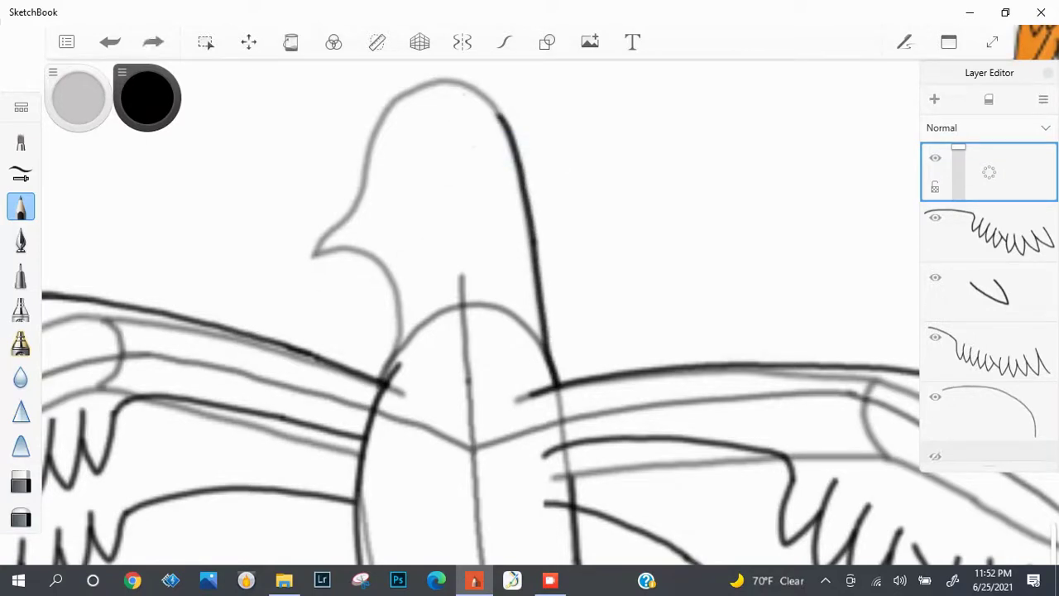
pyautogui.scroll(2, 451, 97)
pyautogui.hotkey('ctrl', 'z')
# Outline the crown of the head from the back over the top toward the forehead, just inside the sketch line.
pyautogui.moveTo(551, 159)
pyautogui.mouseDown()
pyautogui.moveTo(494, 106)
pyautogui.moveTo(440, 113)
pyautogui.mouseUp()
pyautogui.hotkey('ctrl', 'z')
pyautogui.moveTo(542, 133); pyautogui.dragTo(308, 164)
pyautogui.hotkey('ctrl', 'z')
pyautogui.moveTo(470, 105); pyautogui.dragTo(306, 192)
pyautogui.hotkey('ctrl', 'z')
pyautogui.moveTo(378, 118); pyautogui.dragTo(306, 187)
pyautogui.hotkey('ctrl', 'z')
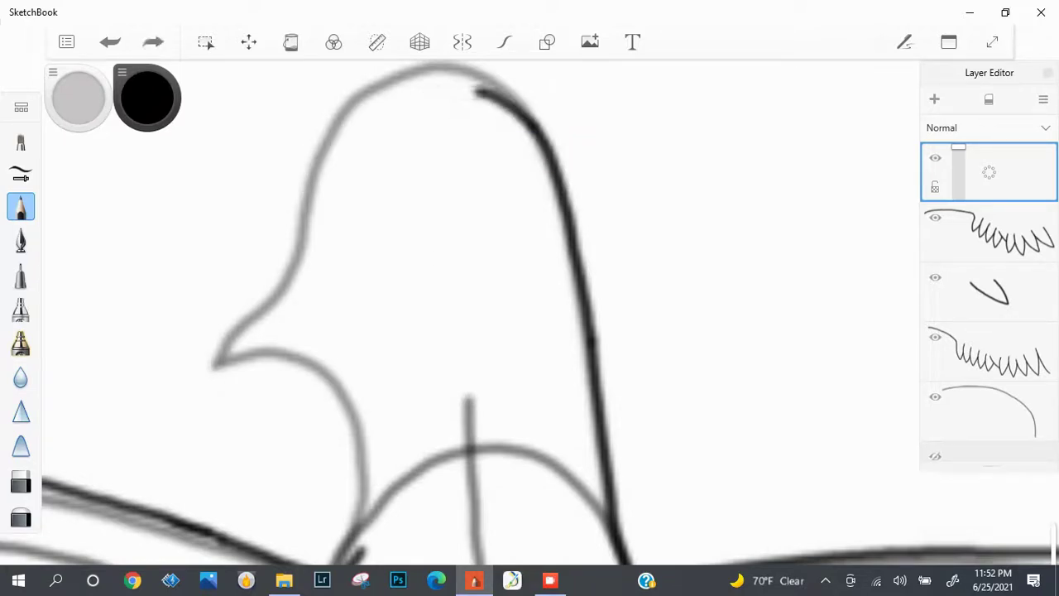
pyautogui.hotkey('ctrl', 'z')
pyautogui.moveTo(478, 91); pyautogui.dragTo(361, 116)
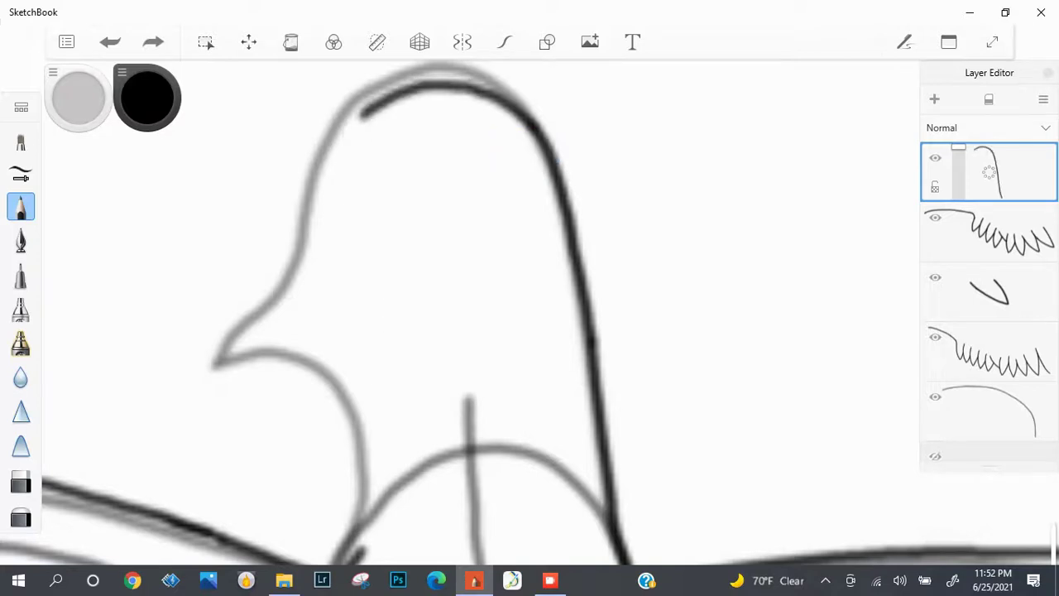
# Extend the head outline from the crown down the forehead toward the beak.
pyautogui.scroll(-5, 480, 315)
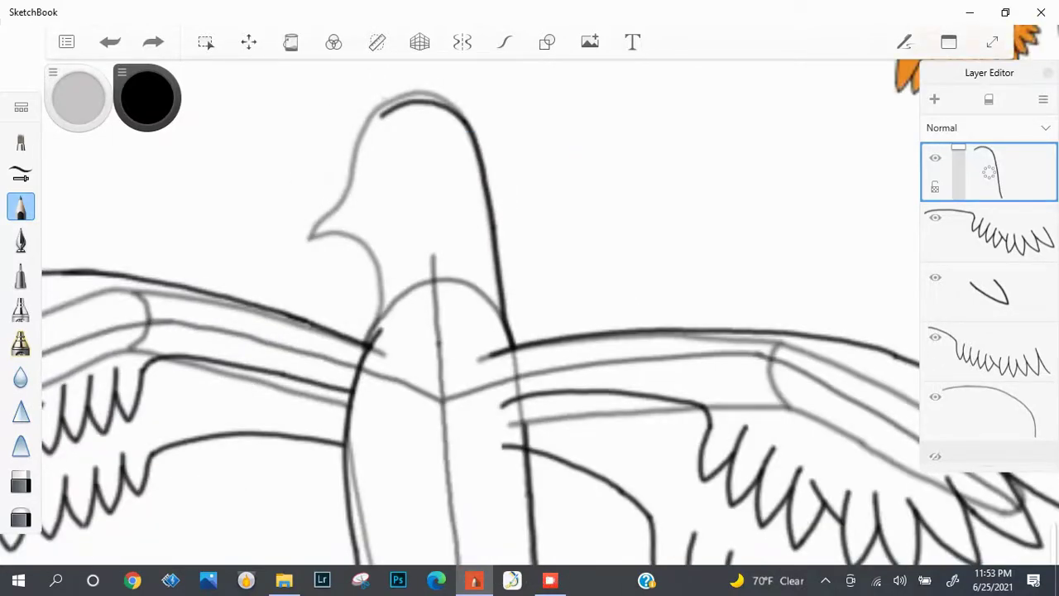
pyautogui.scroll(5, 382, 124)
pyautogui.scroll(-2, 382, 124)
pyautogui.hotkey('ctrl', 'z')
pyautogui.scroll(-2, 480, 314)
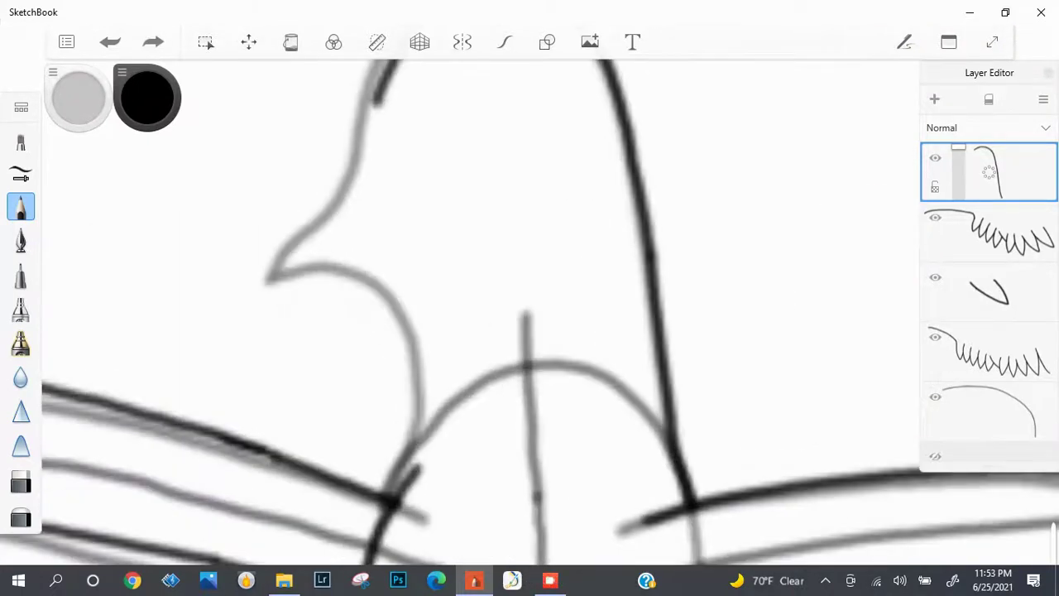
# Draw the throat line curving up from the front shoulder toward the underside of the beak.
pyautogui.hotkey('ctrl', 'z')
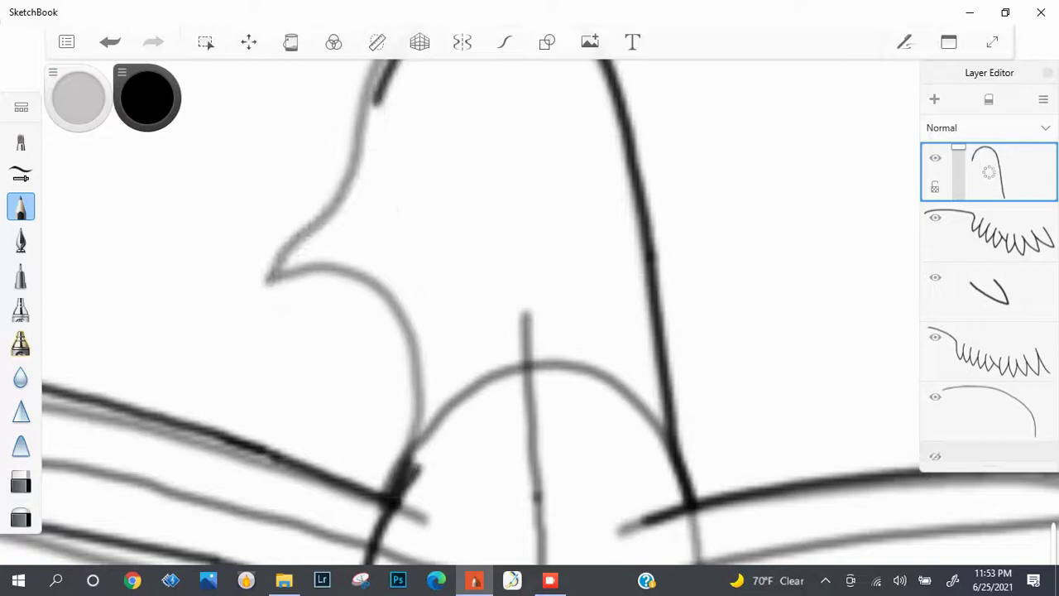
pyautogui.scroll(2, 460, 422)
pyautogui.moveTo(440, 389)
pyautogui.mouseDown()
pyautogui.moveTo(404, 475)
pyautogui.moveTo(424, 327)
pyautogui.mouseUp()
pyautogui.hotkey('ctrl', 'z')
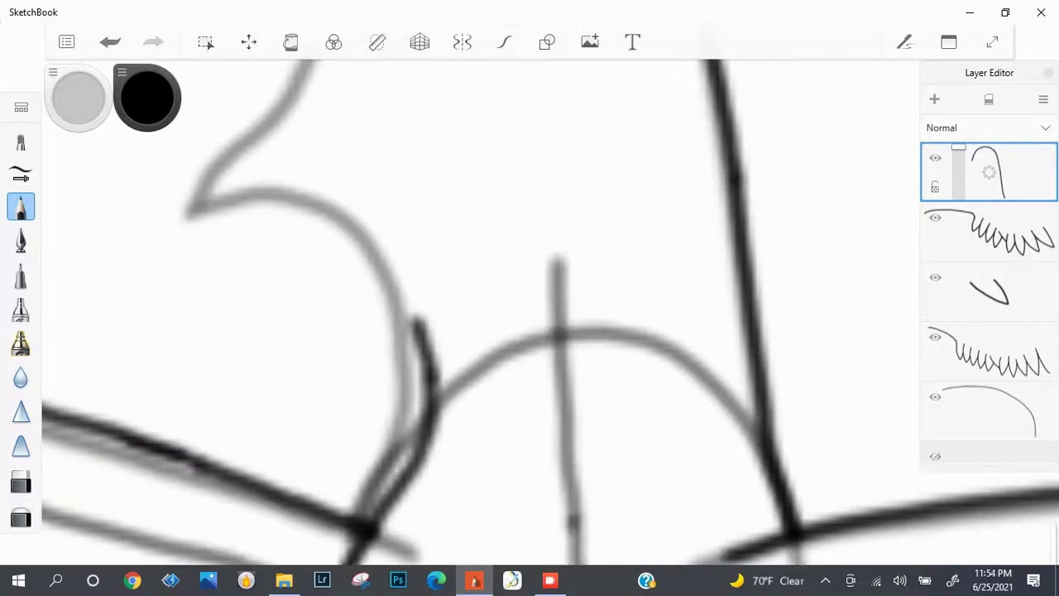
pyautogui.hotkey('ctrl', 'z')
# Draw an open beak from the forehead, with a hooked upper part, a curved mouth line and a pointed lower part.
pyautogui.scroll(-3, 529, 331)
pyautogui.scroll(5, 496, 315)
pyautogui.moveTo(402, 202)
pyautogui.mouseDown()
pyautogui.moveTo(220, 303)
pyautogui.moveTo(382, 326)
pyautogui.moveTo(639, 281)
pyautogui.moveTo(444, 386)
pyautogui.moveTo(377, 438)
pyautogui.moveTo(571, 488)
pyautogui.mouseUp()
pyautogui.scroll(-5, 529, 331)
pyautogui.scroll(6, 568, 331)
pyautogui.hotkey('ctrl', 'z')
pyautogui.hotkey('ctrl', 'z')
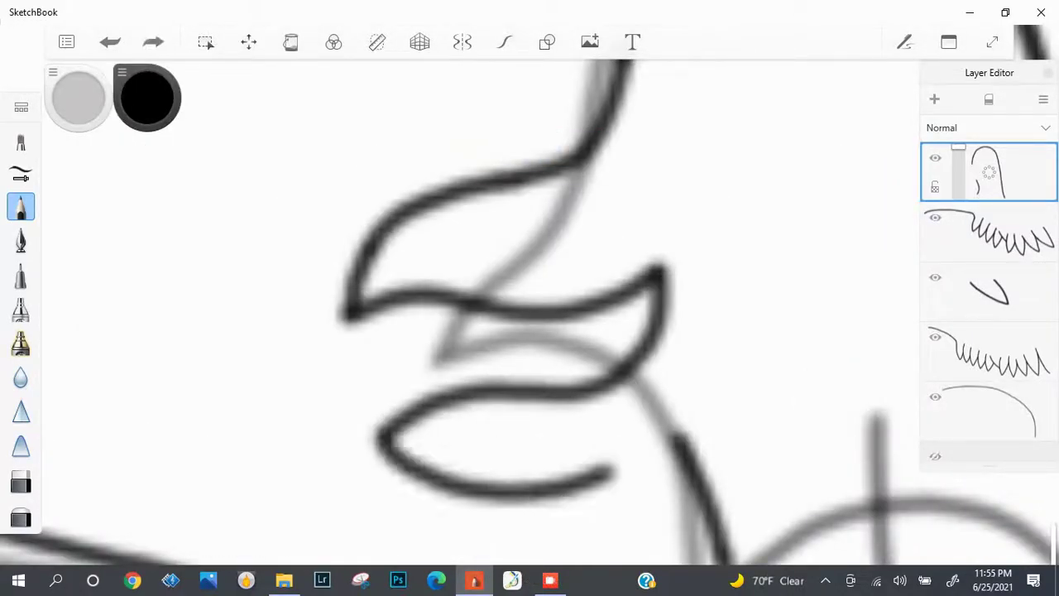
# Redraw the underside of the lower beak as a curve from its tip back toward the throat line.
pyautogui.scroll(-8, 579, 447)
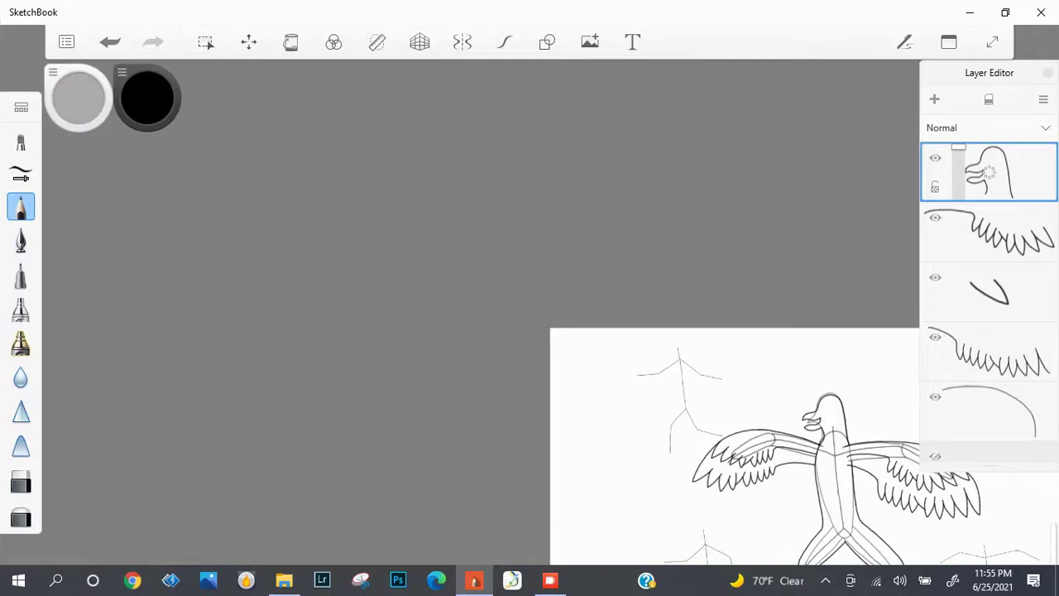
pyautogui.scroll(-4, 884, 356)
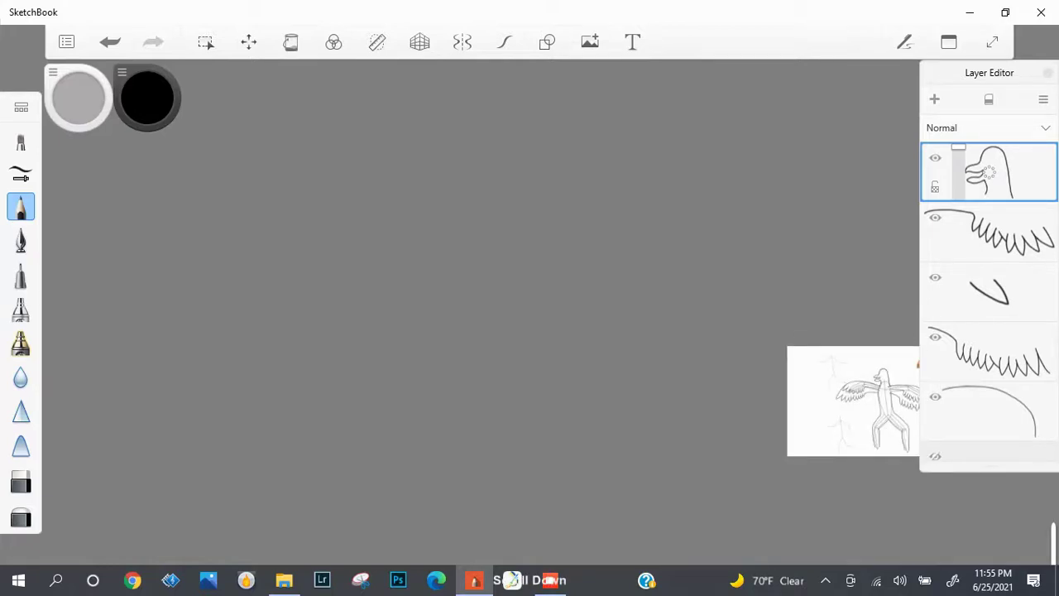
pyautogui.scroll(-3, 881, 413)
pyautogui.scroll(10, 880, 426)
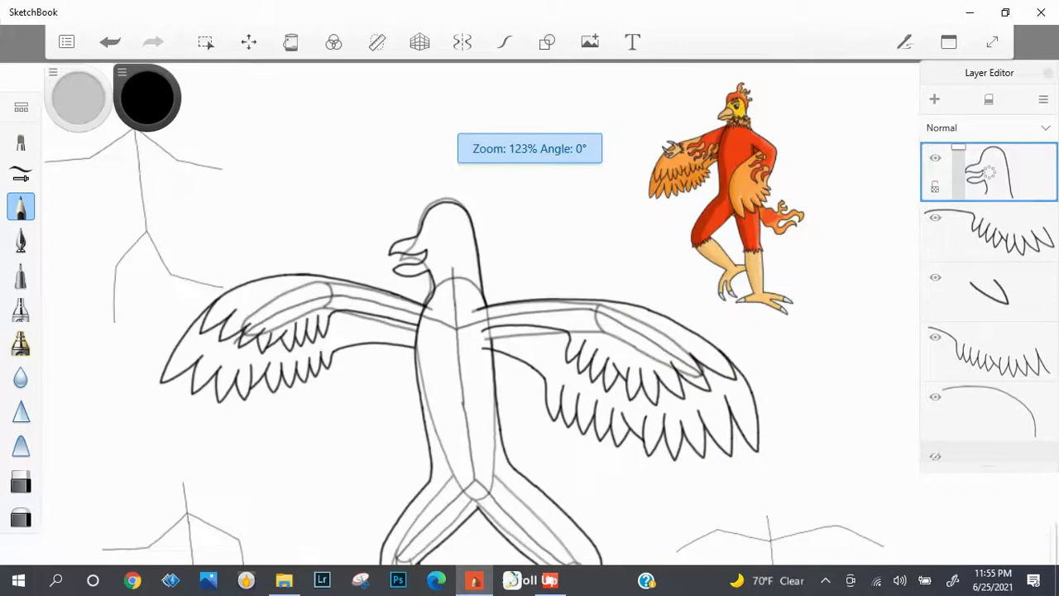
pyautogui.scroll(-5, 602, 157)
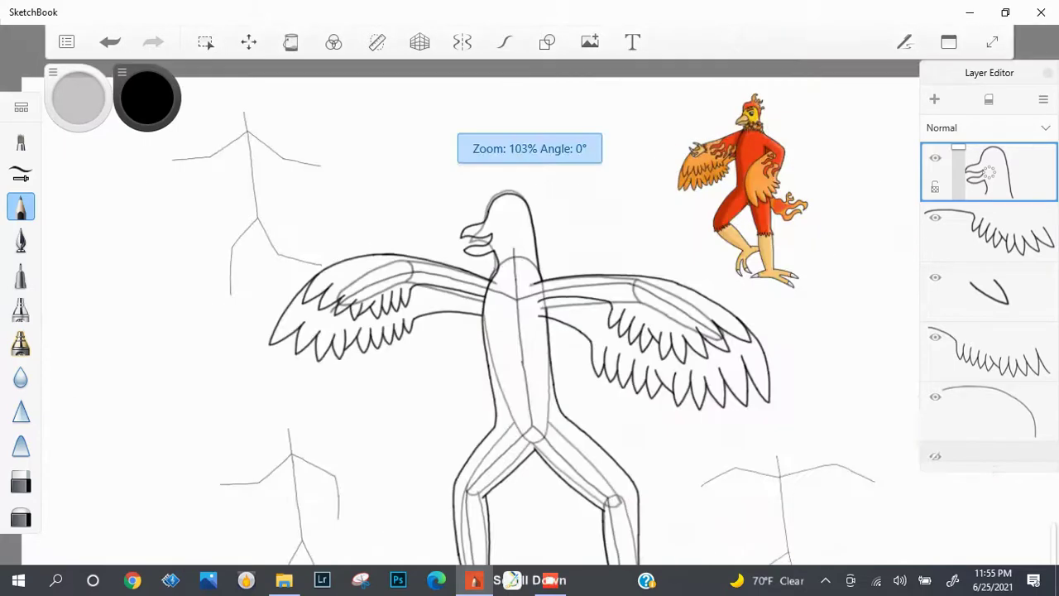
pyautogui.scroll(5, 601, 157)
pyautogui.hotkey('ctrl', 'z')
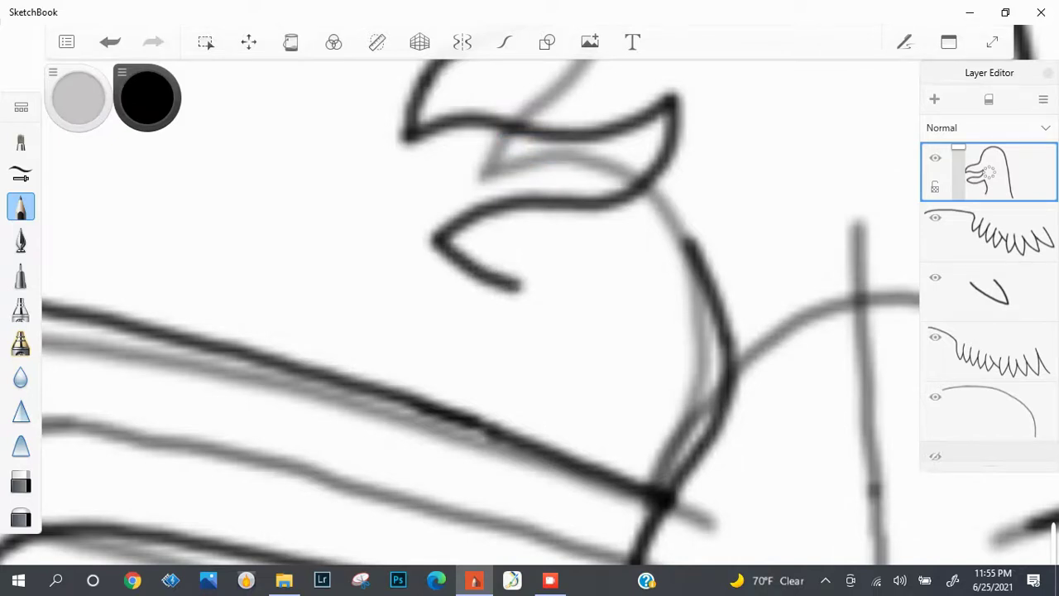
pyautogui.moveTo(519, 286); pyautogui.dragTo(636, 244)
pyautogui.hotkey('ctrl', 'z')
pyautogui.moveTo(520, 290); pyautogui.dragTo(667, 239)
# Examine the head, beak and neck feathers of the coloured phoenix reference.
pyautogui.scroll(-3, 640, 373)
pyautogui.scroll(5, 640, 372)
pyautogui.scroll(-3, 640, 372)
pyautogui.scroll(6, 640, 372)
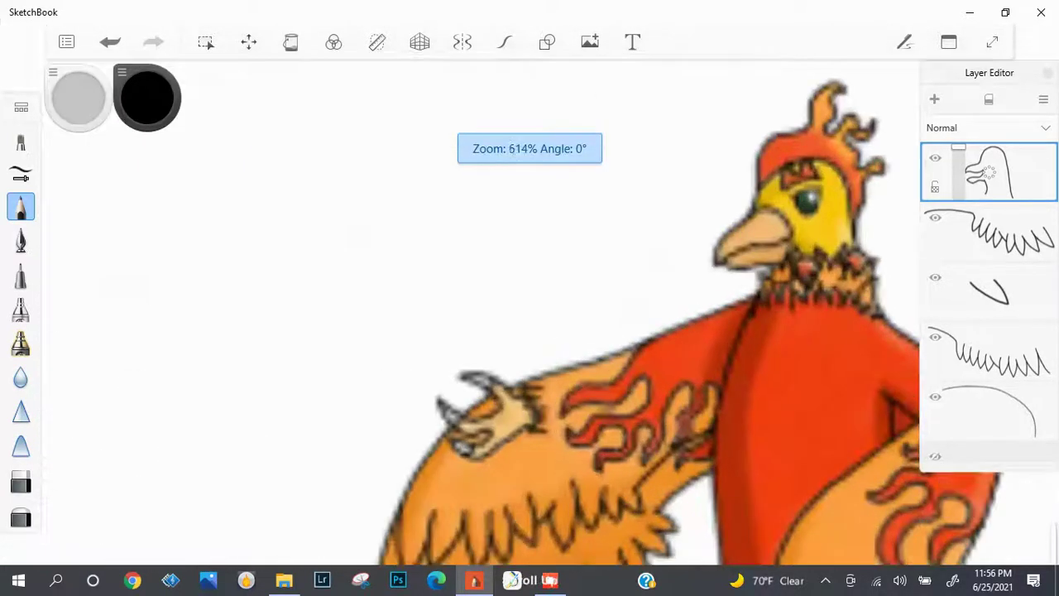
# Undo the mouth line and lower beak strokes beneath the hooked upper beak.
pyautogui.scroll(-5, 640, 373)
pyautogui.scroll(5, 514, 147)
pyautogui.hotkey('ctrl', 'z')
pyautogui.hotkey('ctrl', 'z')
# Try new mouth lines from the upper beak's tip and over the coloured reference, undoing each one.
pyautogui.moveTo(300, 387); pyautogui.dragTo(414, 390)
pyautogui.hotkey('ctrl', 'z')
pyautogui.moveTo(297, 393); pyautogui.dragTo(550, 366)
pyautogui.hotkey('ctrl', 'z')
pyautogui.scroll(-14, 653, 378)
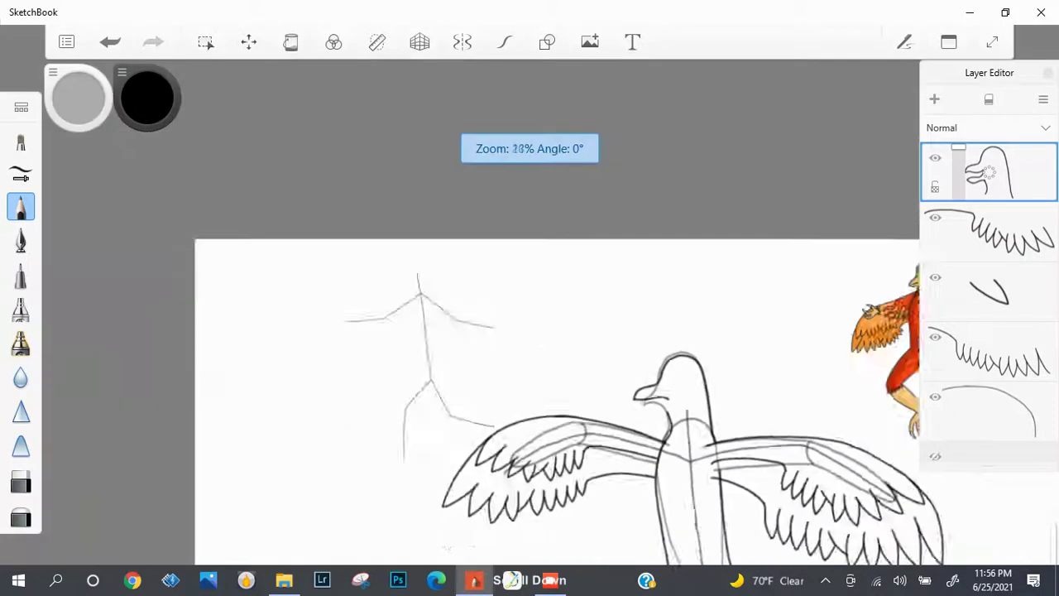
pyautogui.scroll(16, 884, 271)
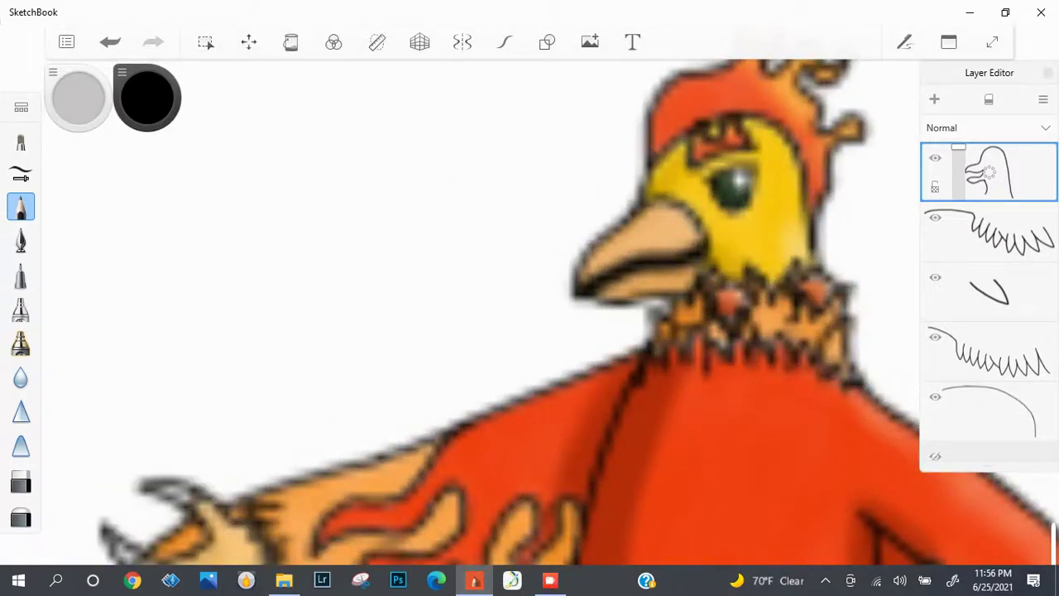
pyautogui.hotkey('ctrl', 'z')
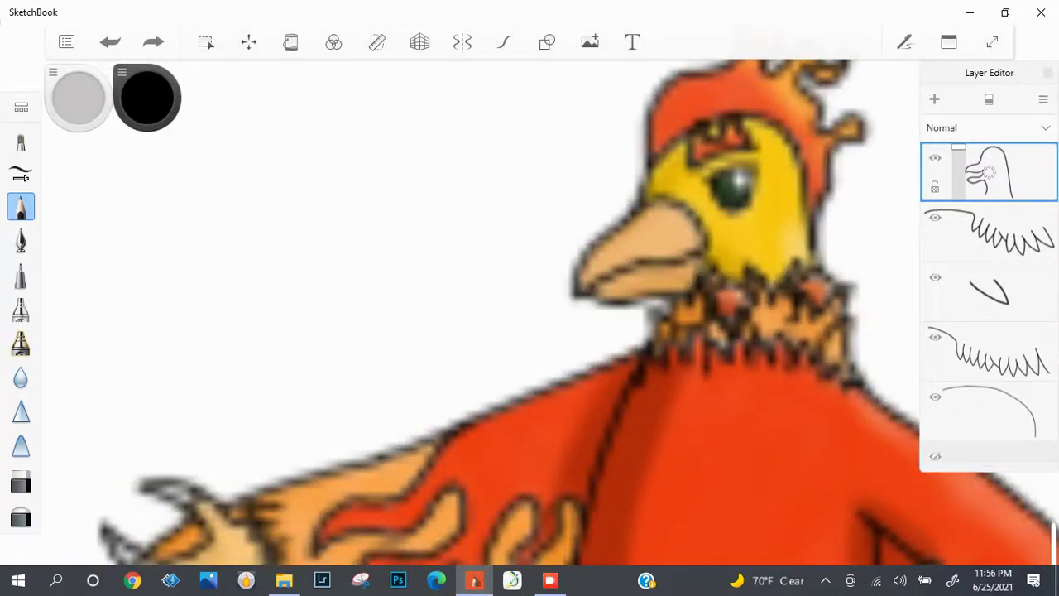
# Add a new layer and trace the mouth line of the coloured reference's beak on it.
pyautogui.click(934, 99)
pyautogui.moveTo(713, 239)
pyautogui.mouseDown()
pyautogui.moveTo(600, 285)
pyautogui.moveTo(579, 306)
pyautogui.mouseUp()
pyautogui.scroll(-12, 579, 306)
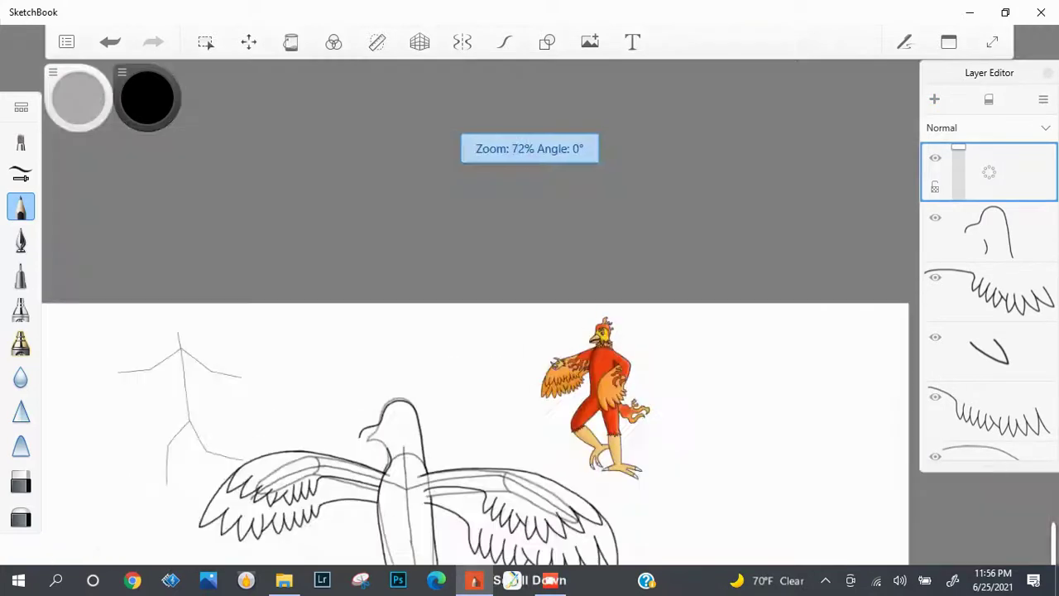
pyautogui.scroll(10, 361, 438)
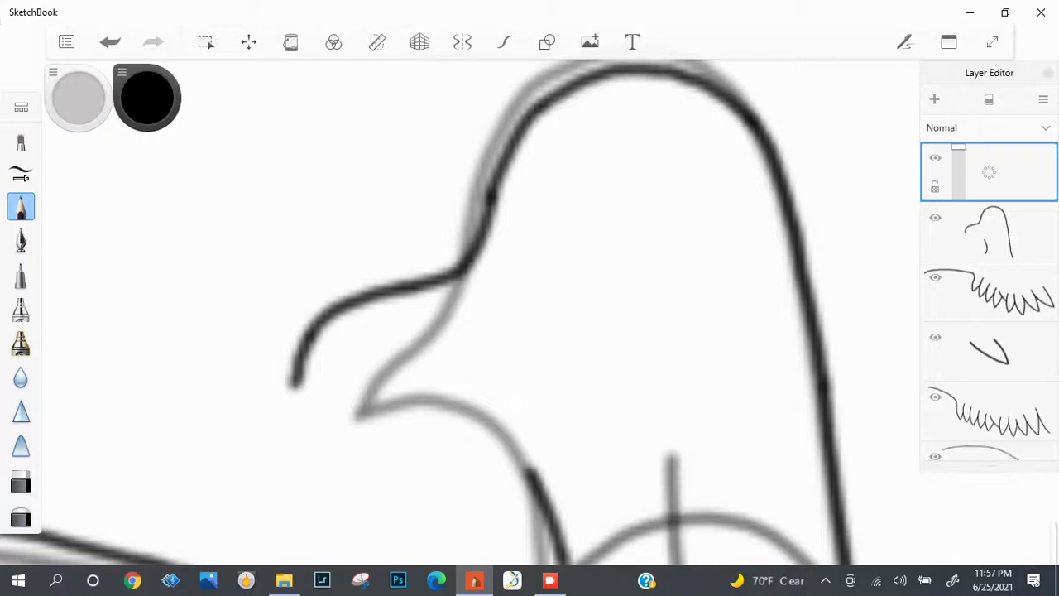
pyautogui.press('v')
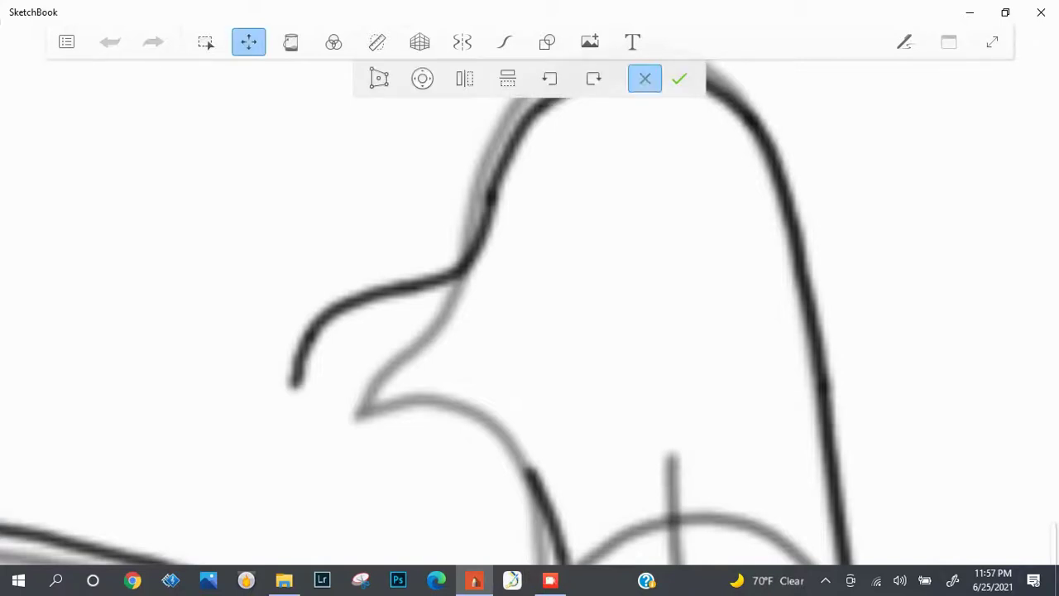
pyautogui.click(645, 77)
pyautogui.scroll(-10, 645, 78)
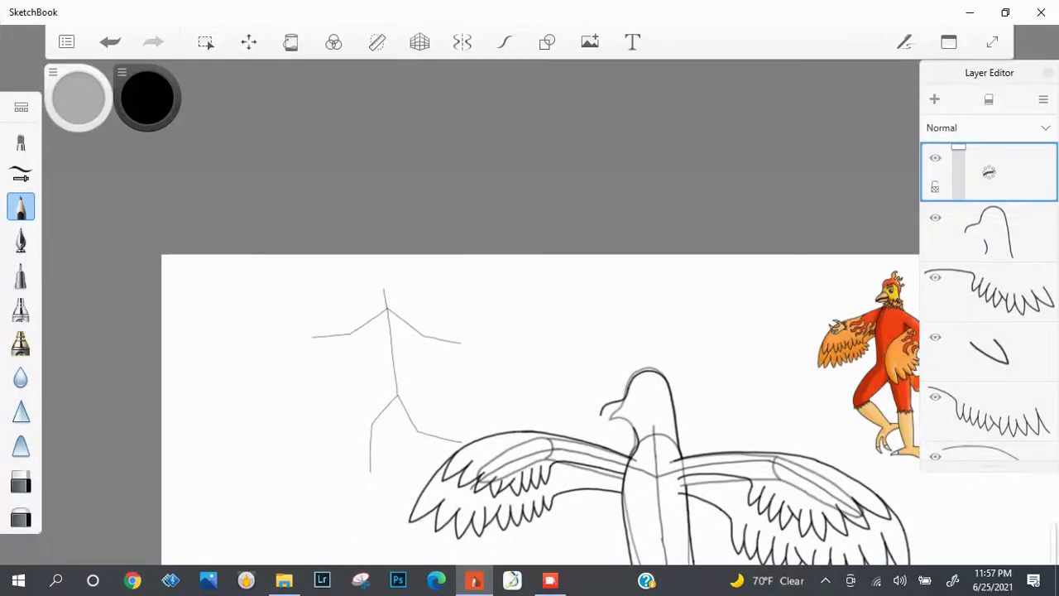
# Move, enlarge and stretch the traced mouth line so it starts at the tip of the sketched upper beak.
pyautogui.press('v')
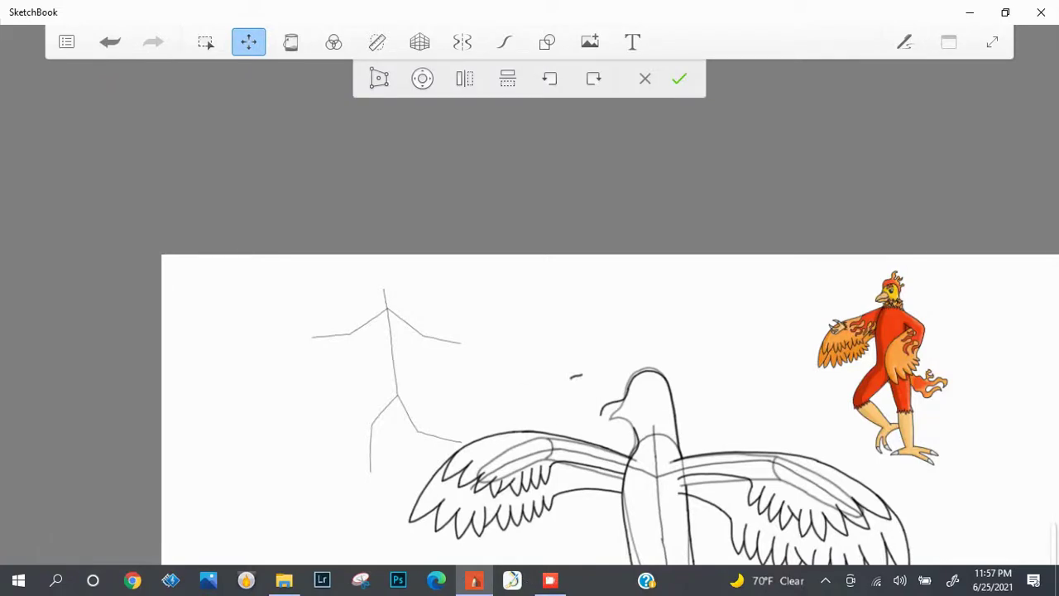
pyautogui.moveTo(575, 376); pyautogui.dragTo(546, 407)
pyautogui.moveTo(565, 397); pyautogui.dragTo(569, 405)
pyautogui.scroll(5, 571, 406)
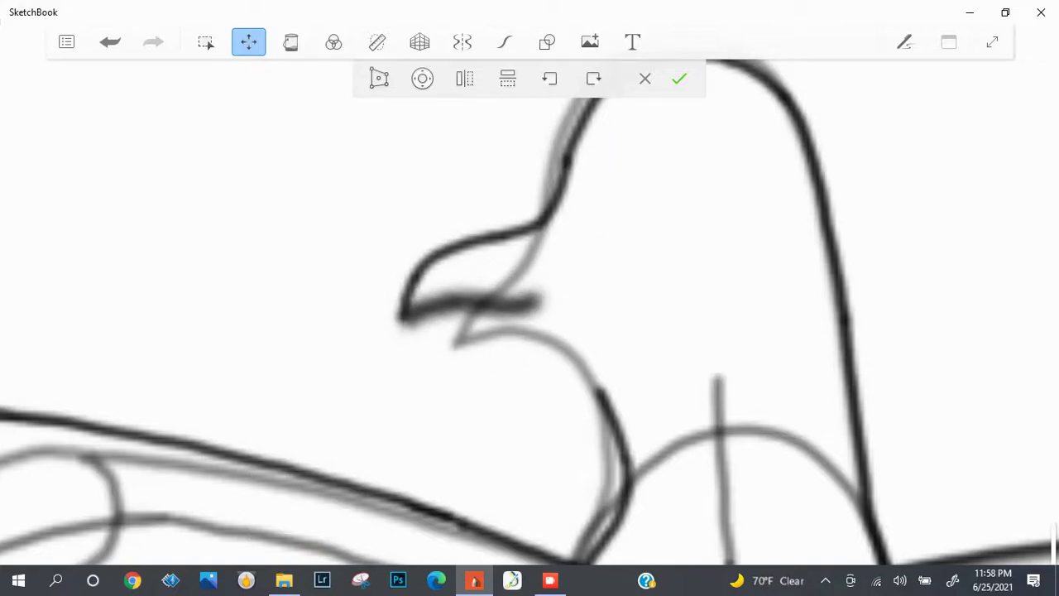
pyautogui.click(379, 78)
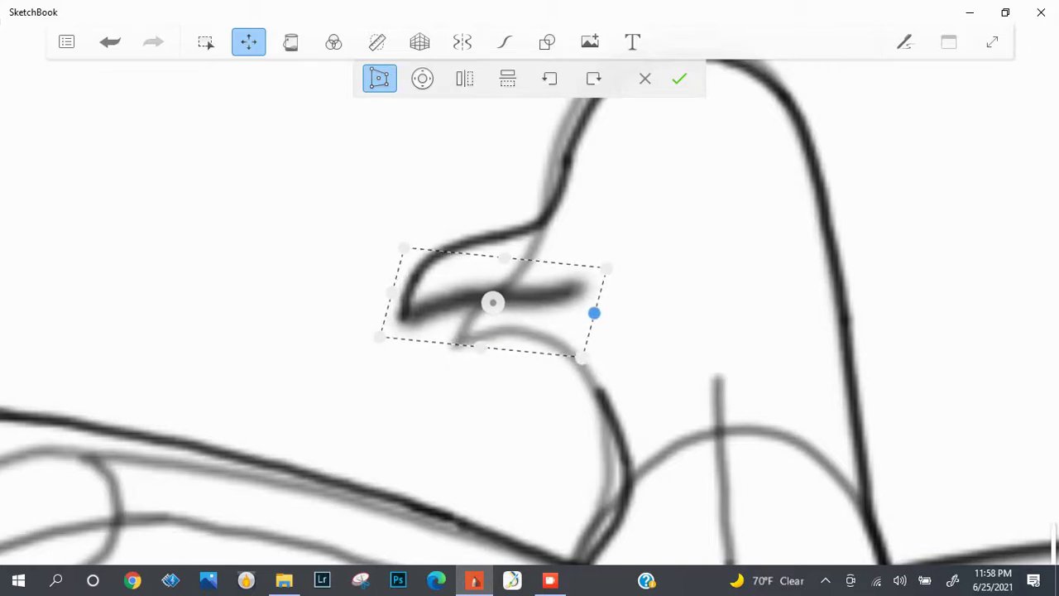
pyautogui.click(679, 78)
# On a new layer above the faded traced guide, draw a clean mouth line back from the upper beak's tip.
pyautogui.hotkey('ctrl', 'shift', 'n')
pyautogui.moveTo(958, 207); pyautogui.dragTo(959, 231)
pyautogui.click(989, 172)
pyautogui.scroll(2, 421, 306)
pyautogui.moveTo(393, 319)
pyautogui.mouseDown()
pyautogui.moveTo(651, 294)
pyautogui.moveTo(553, 289)
pyautogui.moveTo(650, 296)
pyautogui.moveTo(514, 289)
pyautogui.moveTo(650, 283)
pyautogui.mouseUp()
pyautogui.hotkey('ctrl', 'z')
pyautogui.hotkey('ctrl', 'z')
pyautogui.hotkey('ctrl', 'z')
pyautogui.moveTo(391, 319)
pyautogui.mouseDown()
pyautogui.moveTo(480, 295)
pyautogui.moveTo(639, 285)
pyautogui.moveTo(523, 372)
pyautogui.moveTo(479, 426)
pyautogui.mouseUp()
pyautogui.hotkey('ctrl', 'z')
pyautogui.moveTo(639, 286)
pyautogui.mouseDown()
pyautogui.moveTo(571, 373)
pyautogui.moveTo(517, 379)
pyautogui.mouseUp()
pyautogui.hotkey('ctrl', 'z')
# Move and tilt the faded guide stroke below the mouth line as a guide for the lower beak.
pyautogui.press('m')
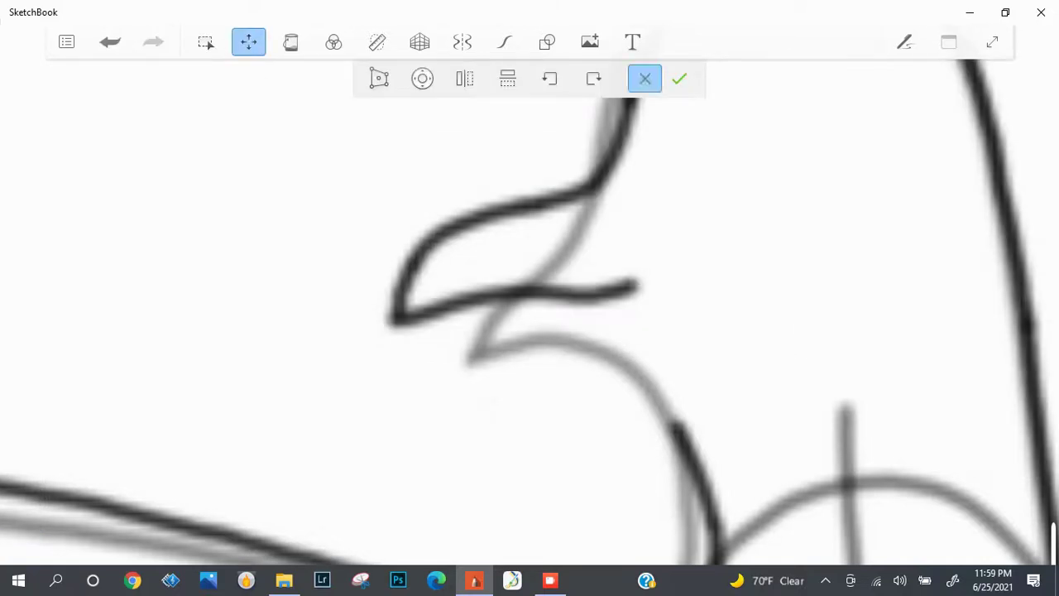
pyautogui.scroll(-5, 530, 315)
pyautogui.scroll(-5, 530, 315)
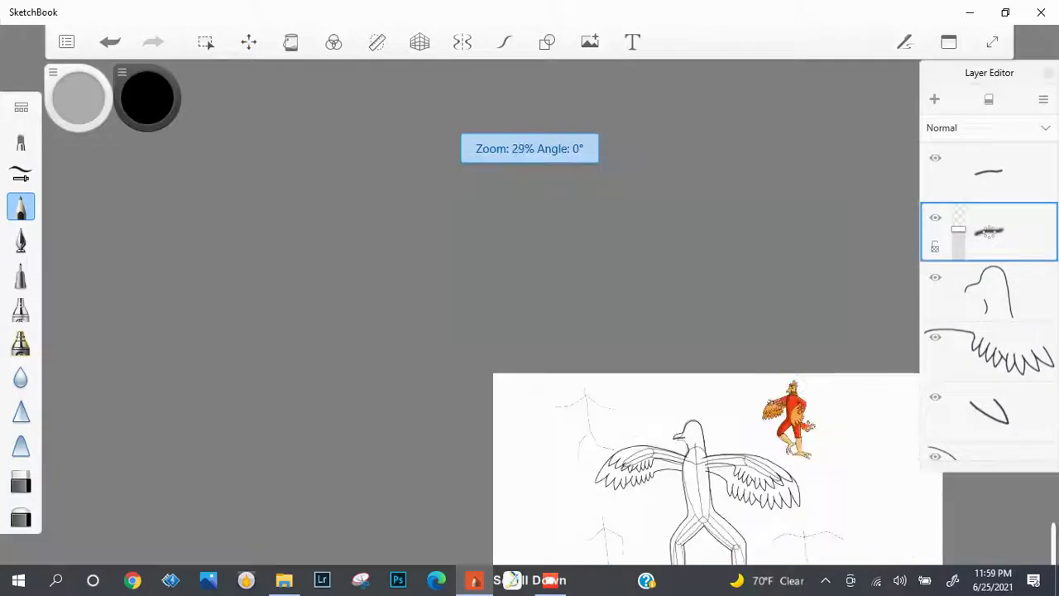
pyautogui.scroll(3, 529, 315)
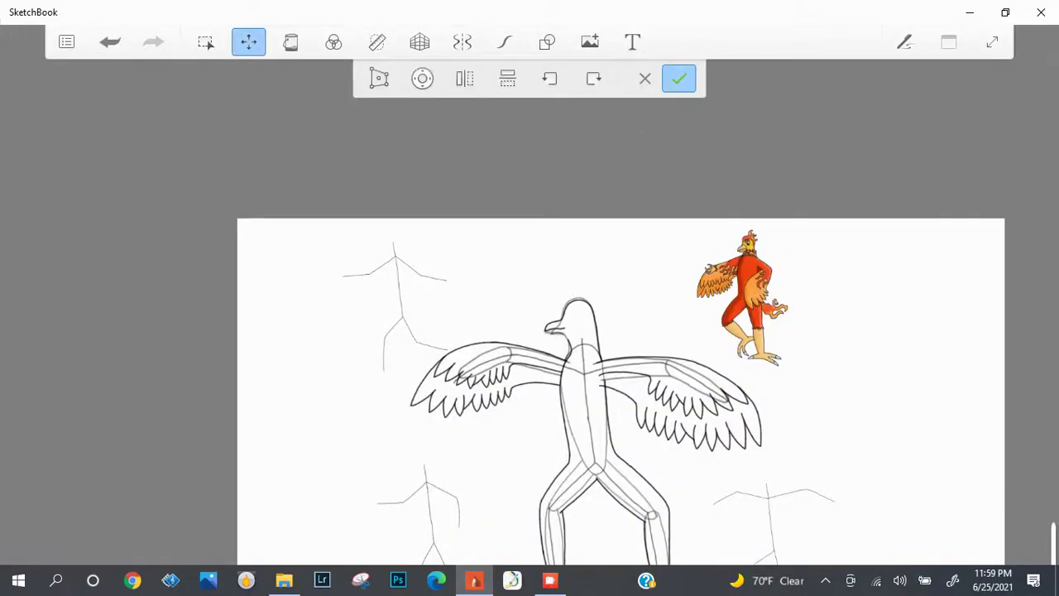
pyautogui.scroll(5, 571, 322)
pyautogui.click(679, 78)
# Try drawing the lower beak's edge diagonally from the mouth corner along the guide stroke.
pyautogui.scroll(2, 530, 315)
pyautogui.moveTo(534, 256)
pyautogui.mouseDown()
pyautogui.moveTo(562, 230)
pyautogui.moveTo(406, 347)
pyautogui.moveTo(310, 364)
pyautogui.mouseUp()
pyautogui.hotkey('ctrl', 'z')
pyautogui.hotkey('ctrl', 'z')
pyautogui.moveTo(571, 233); pyautogui.dragTo(335, 364)
pyautogui.hotkey('ctrl', 'z')
pyautogui.hotkey('ctrl', 'z')
pyautogui.moveTo(571, 233)
pyautogui.mouseDown()
pyautogui.moveTo(360, 341)
pyautogui.moveTo(298, 364)
pyautogui.mouseUp()
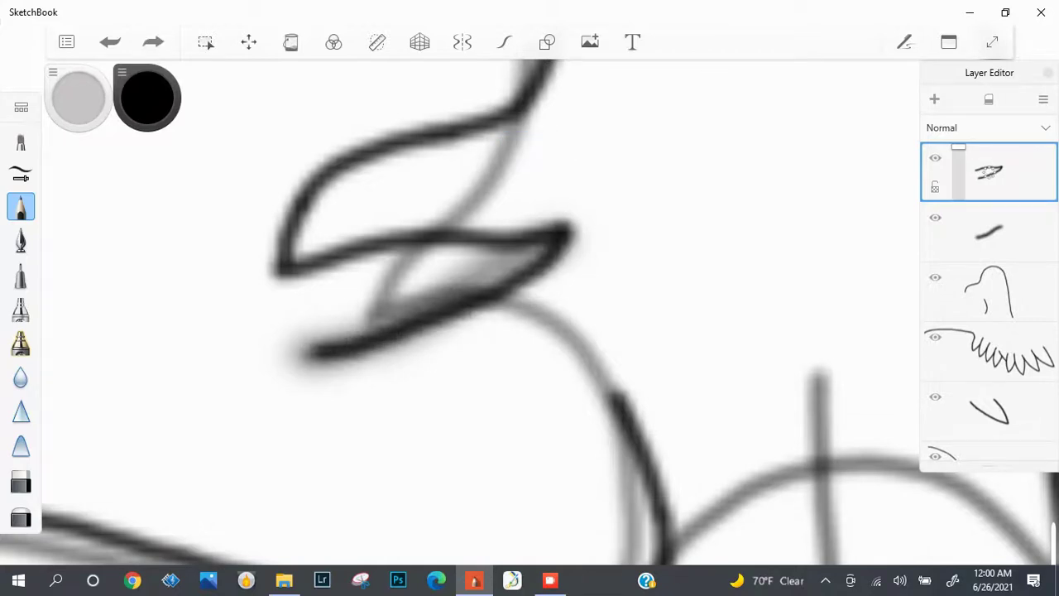
pyautogui.hotkey('ctrl', 'z')
# Draw the lower beak from the mouth corner down to its tip, keeping the beak open.
pyautogui.scroll(2, 505, 418)
pyautogui.moveTo(596, 140)
pyautogui.mouseDown()
pyautogui.moveTo(380, 352)
pyautogui.moveTo(244, 368)
pyautogui.moveTo(389, 331)
pyautogui.moveTo(240, 368)
pyautogui.mouseUp()
pyautogui.hotkey('ctrl', 'z')
pyautogui.hotkey('ctrl', 'z')
pyautogui.hotkey('ctrl', 'z')
pyautogui.moveTo(595, 140)
pyautogui.mouseDown()
pyautogui.moveTo(248, 352)
pyautogui.moveTo(331, 323)
pyautogui.moveTo(211, 368)
pyautogui.moveTo(340, 331)
pyautogui.moveTo(219, 364)
pyautogui.moveTo(589, 151)
pyautogui.moveTo(228, 364)
pyautogui.mouseUp()
pyautogui.hotkey('ctrl', 'z')
pyautogui.hotkey('ctrl', 'z')
pyautogui.hotkey('ctrl', 'z')
pyautogui.hotkey('ctrl', 'z')
# Draw the jaw line from the mouth corner down toward the throat line.
pyautogui.moveTo(596, 141)
pyautogui.mouseDown()
pyautogui.moveTo(229, 299)
pyautogui.moveTo(581, 156)
pyautogui.moveTo(362, 311)
pyautogui.moveTo(240, 329)
pyautogui.moveTo(580, 153)
pyautogui.moveTo(269, 306)
pyautogui.moveTo(248, 350)
pyautogui.moveTo(340, 474)
pyautogui.moveTo(382, 484)
pyautogui.moveTo(420, 426)
pyautogui.moveTo(671, 381)
pyautogui.mouseUp()
pyautogui.hotkey('ctrl', 'z')
pyautogui.hotkey('ctrl', 'z')
pyautogui.hotkey('ctrl', 'z')
pyautogui.hotkey('ctrl', 'z')
# Switch back to the pencil and add a new layer for the foot at the lower end of the leg.
pyautogui.scroll(-5, 480, 314)
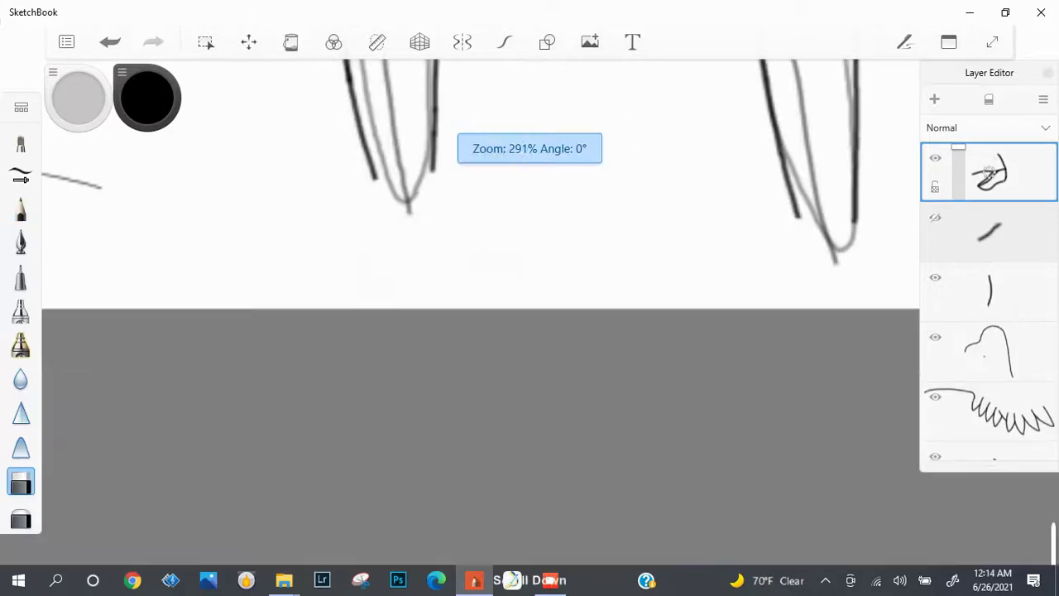
pyautogui.scroll(-3, 480, 314)
pyautogui.scroll(5, 480, 314)
pyautogui.click(21, 208)
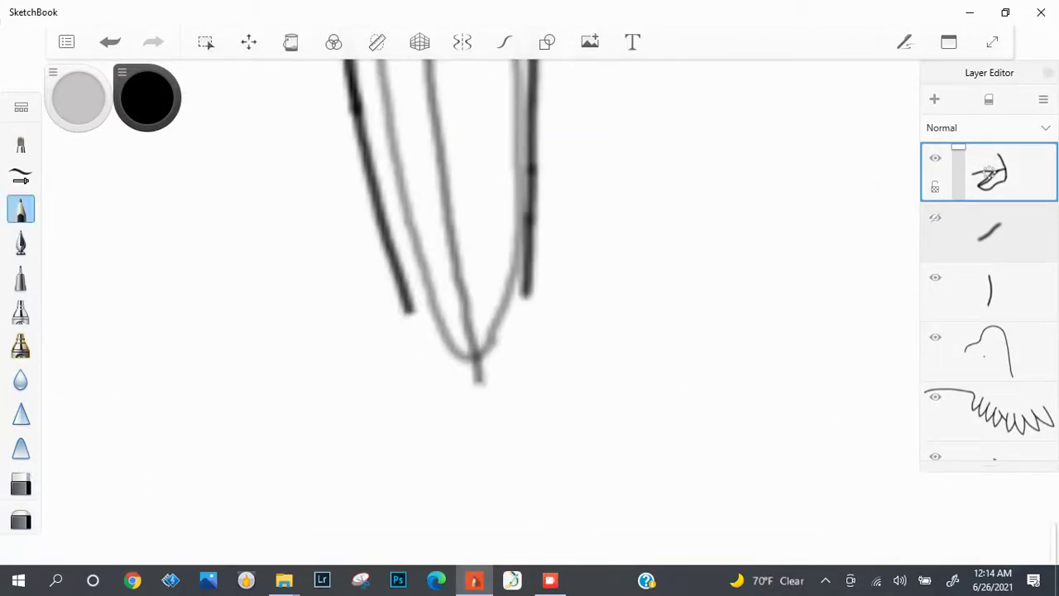
pyautogui.hotkey('ctrl', 'shift', 'n')
# Try outlining the outer toe from the ankle, curving outward, down and back in along the claw's underside.
pyautogui.moveTo(406, 290); pyautogui.dragTo(326, 373)
pyautogui.hotkey('ctrl', 'z')
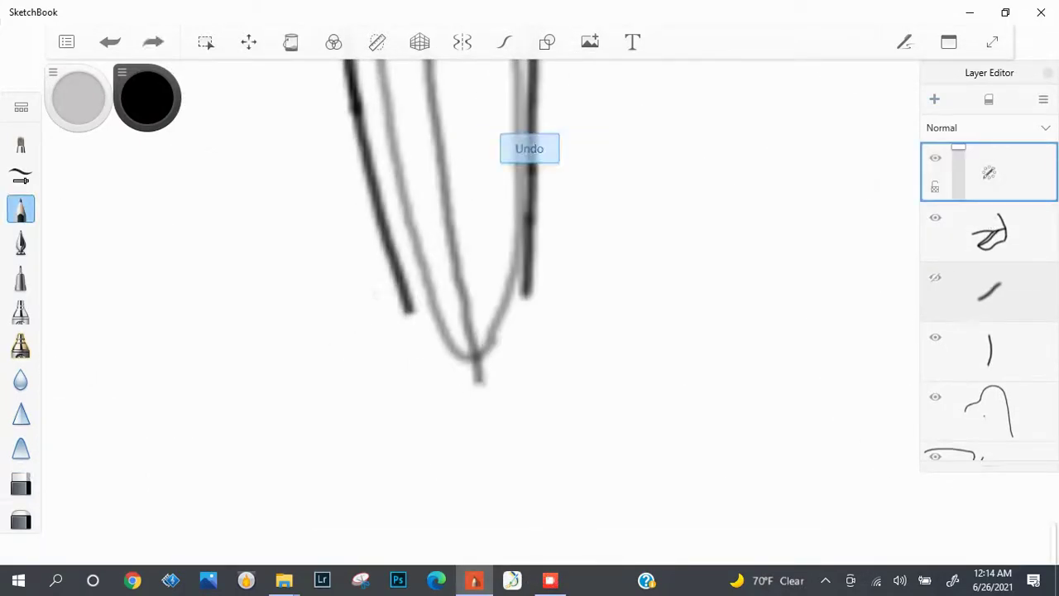
pyautogui.moveTo(407, 298); pyautogui.dragTo(331, 369)
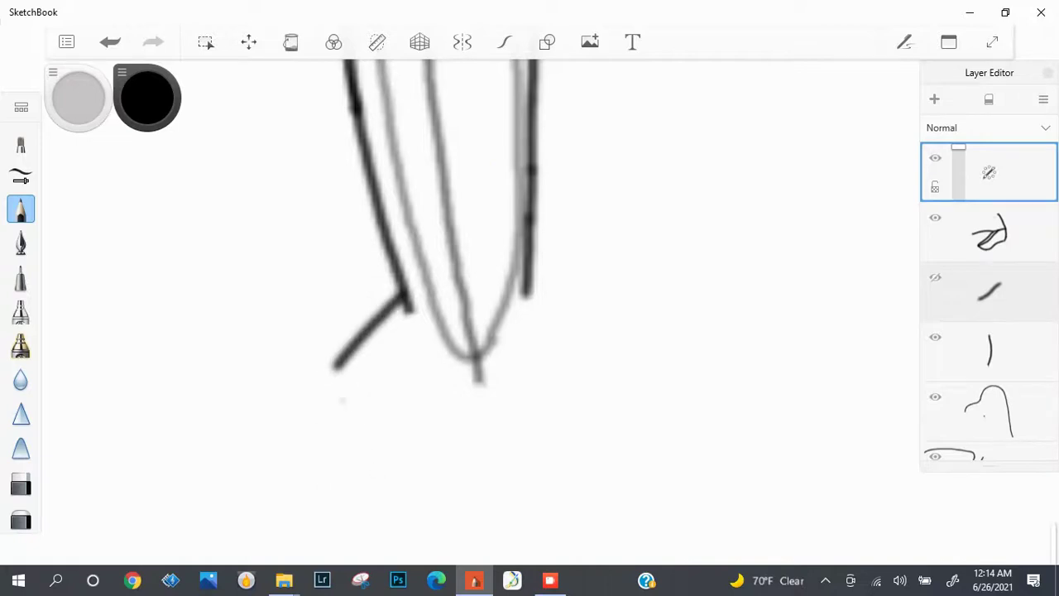
pyautogui.hotkey('ctrl', 'z')
pyautogui.moveTo(335, 358); pyautogui.dragTo(317, 445)
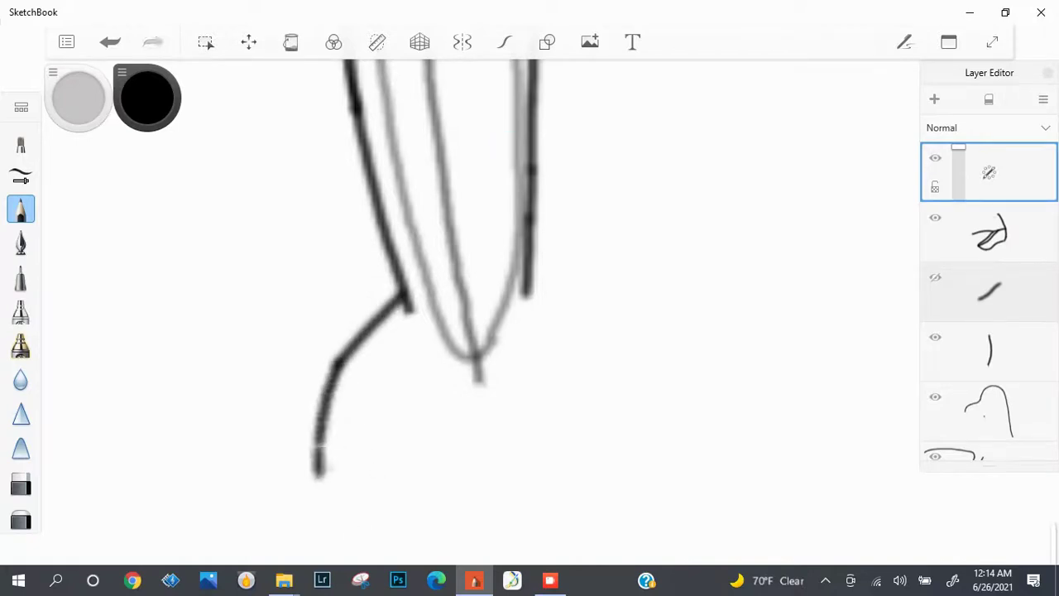
pyautogui.scroll(-5, 480, 281)
pyautogui.scroll(5, 480, 281)
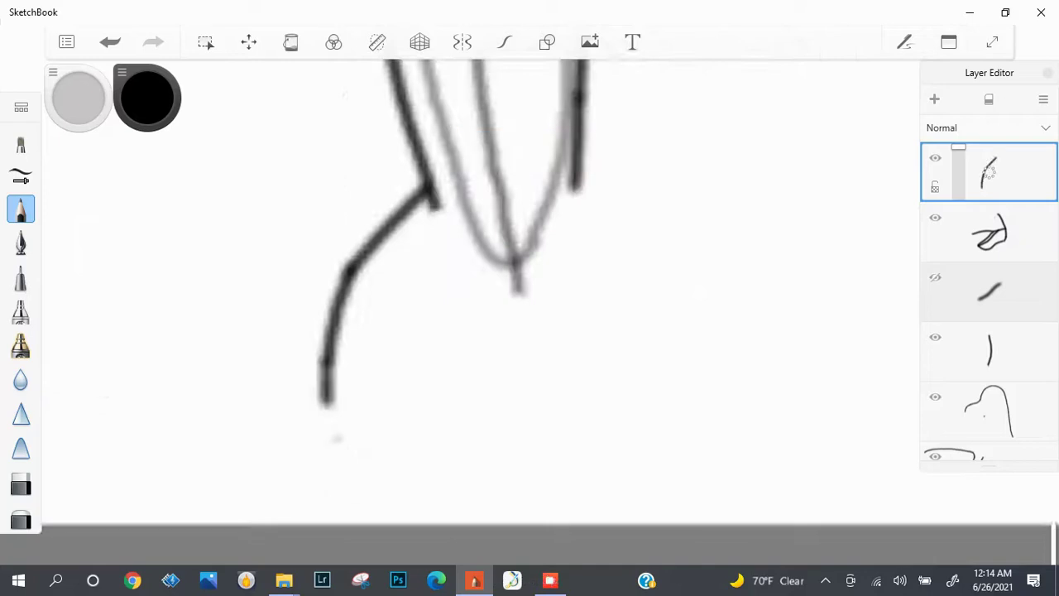
pyautogui.hotkey('ctrl', 'z')
pyautogui.moveTo(327, 360)
pyautogui.mouseDown()
pyautogui.moveTo(332, 409)
pyautogui.moveTo(435, 429)
pyautogui.mouseUp()
pyautogui.hotkey('ctrl', 'z')
pyautogui.moveTo(327, 391); pyautogui.dragTo(432, 460)
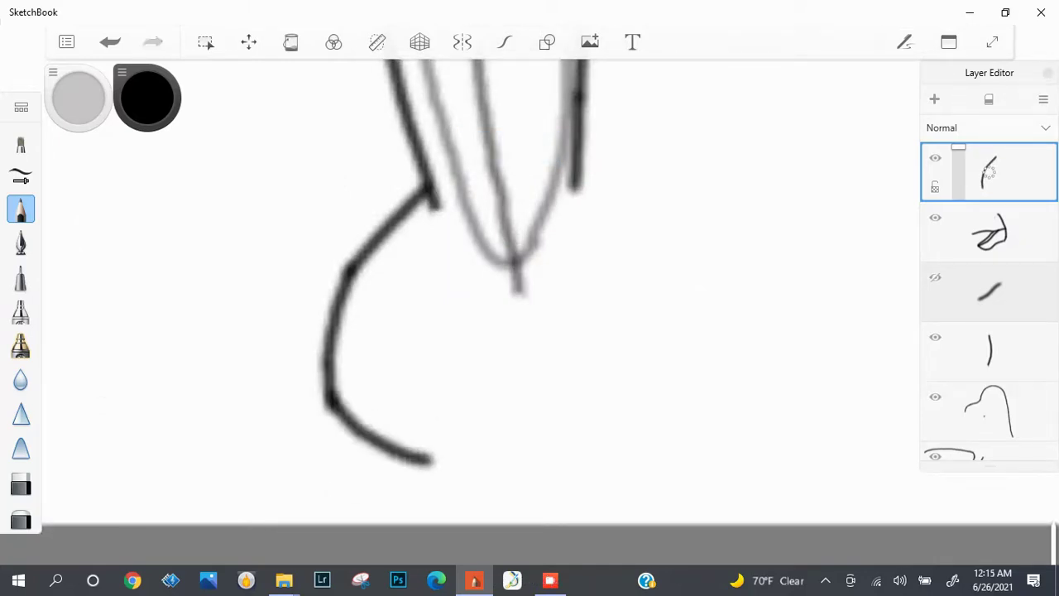
# Try reshaping the outer toe with a smoother, wider curve from the ankle down to the claw.
pyautogui.press('e')
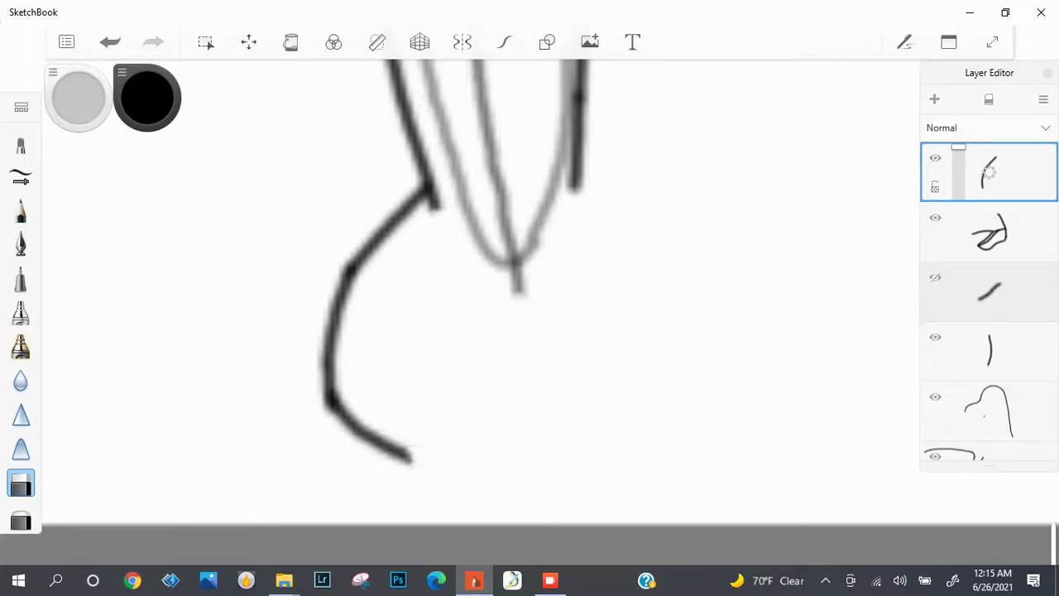
pyautogui.press('e')
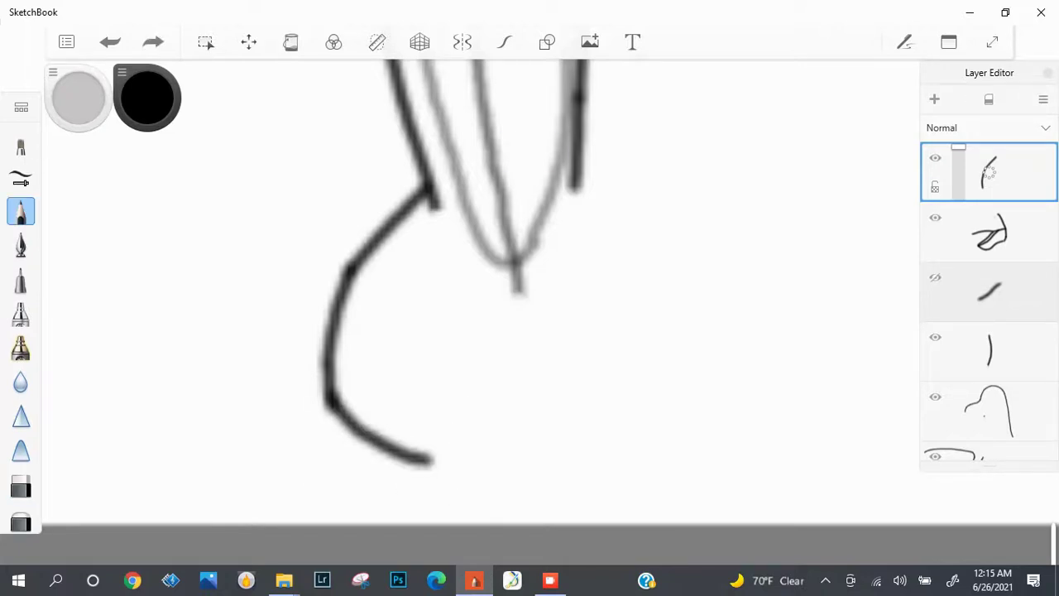
pyautogui.hotkey('ctrl', 'z')
pyautogui.moveTo(348, 267); pyautogui.dragTo(318, 358)
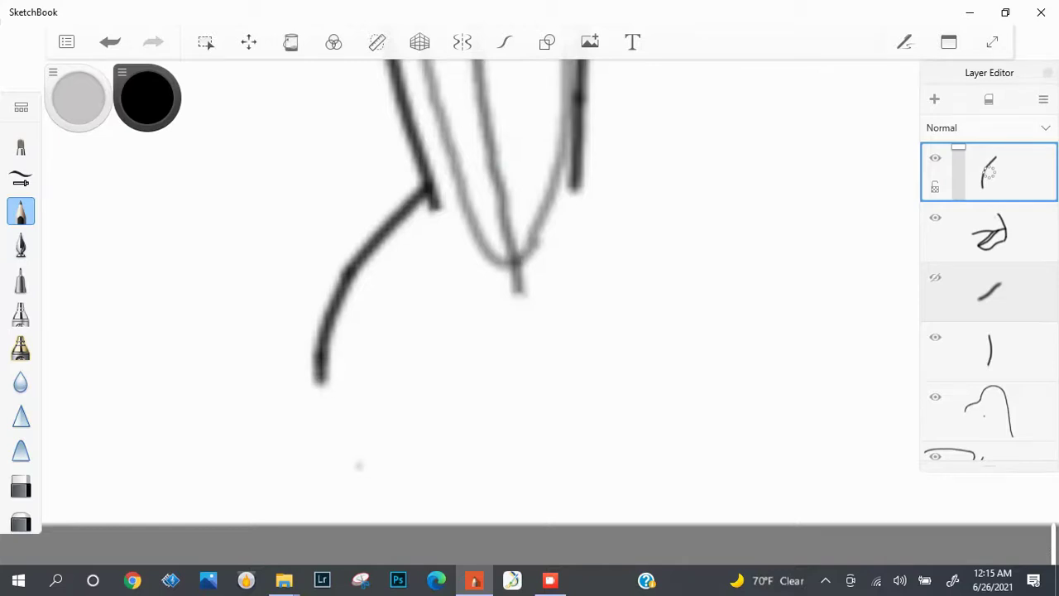
pyautogui.hotkey('ctrl', 'z')
pyautogui.moveTo(348, 267); pyautogui.dragTo(299, 369)
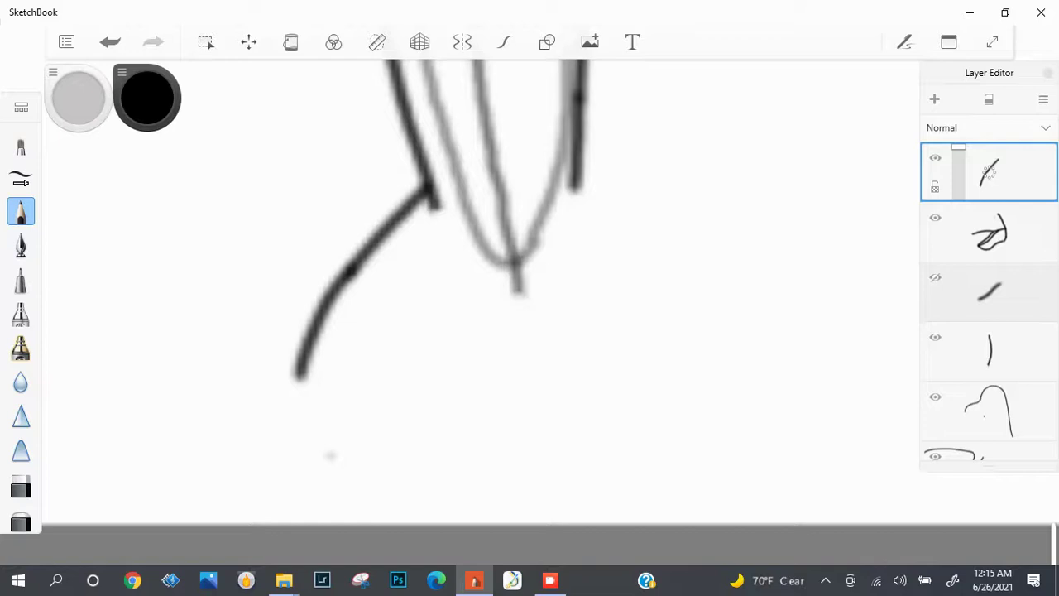
pyautogui.hotkey('ctrl', 'z')
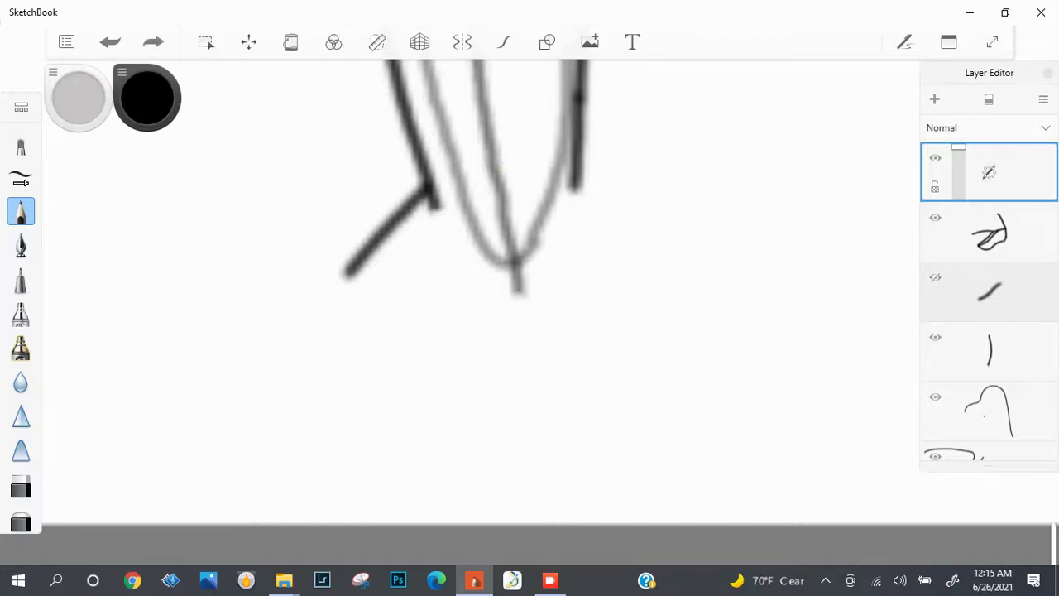
pyautogui.moveTo(347, 269); pyautogui.dragTo(306, 402)
pyautogui.hotkey('ctrl', 'z')
pyautogui.moveTo(348, 269)
pyautogui.mouseDown()
pyautogui.moveTo(318, 333)
pyautogui.moveTo(315, 390)
pyautogui.moveTo(337, 295)
pyautogui.moveTo(314, 382)
pyautogui.mouseUp()
pyautogui.hotkey('ctrl', 'z')
pyautogui.hotkey('ctrl', 'z')
pyautogui.moveTo(348, 269)
pyautogui.mouseDown()
pyautogui.moveTo(313, 358)
pyautogui.moveTo(333, 414)
pyautogui.mouseUp()
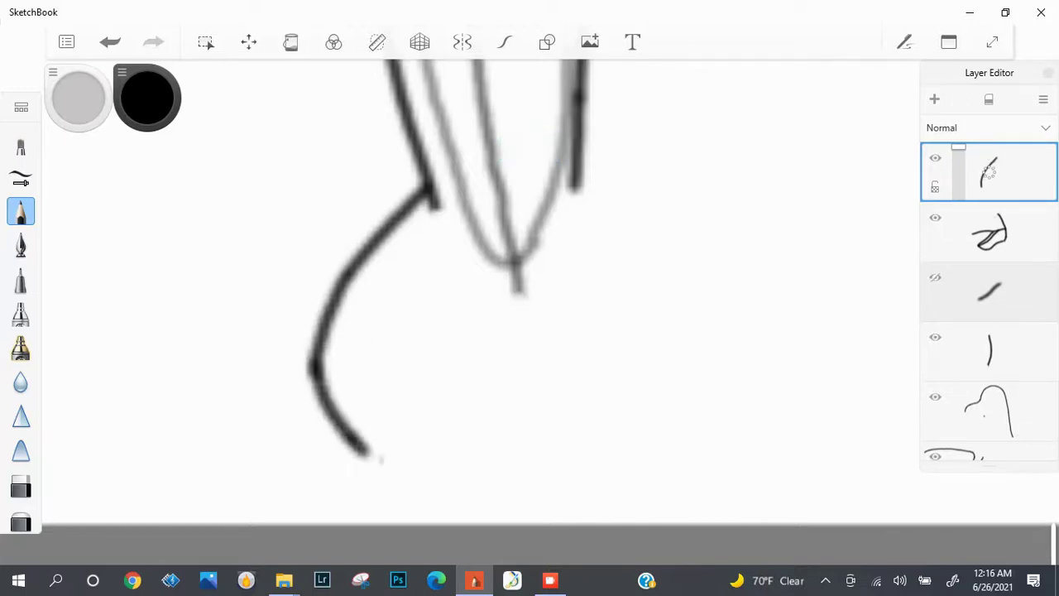
# Try adding a small forward-pointing claw and an inner toe edge, and undo them with the toe's outer curve.
pyautogui.moveTo(382, 452)
pyautogui.mouseDown()
pyautogui.moveTo(446, 418)
pyautogui.moveTo(358, 426)
pyautogui.moveTo(377, 343)
pyautogui.mouseUp()
pyautogui.hotkey('ctrl', 'z')
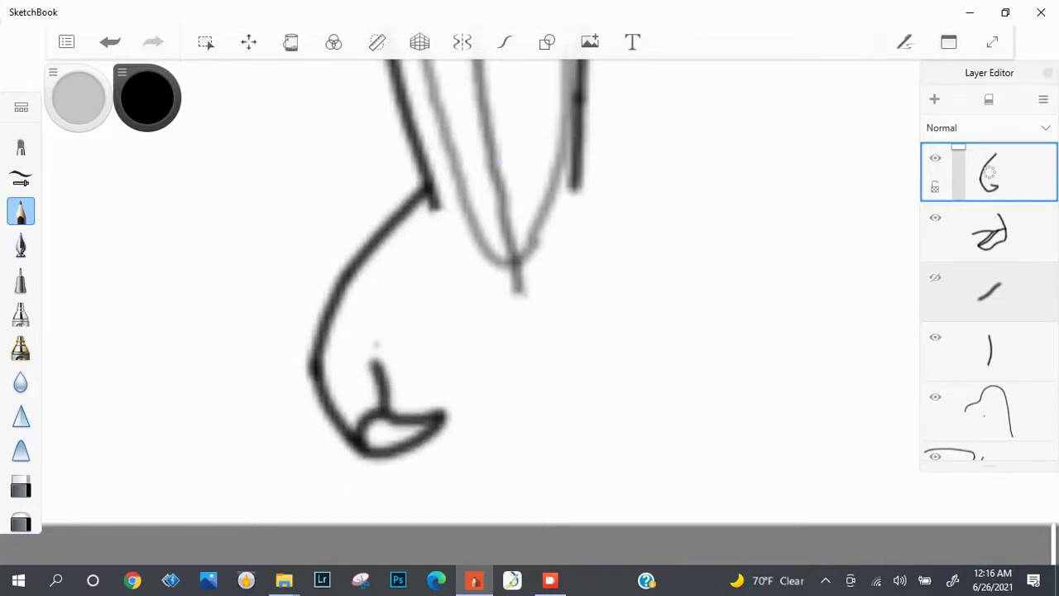
pyautogui.hotkey('ctrl', 'z')
pyautogui.hotkey('ctrl', 'z')
pyautogui.hotkey('ctrl', 'z')
pyautogui.hotkey('ctrl', 'z')
pyautogui.hotkey('ctrl', 'z')
# Try another outer toe curve running more steeply down to the claw.
pyautogui.moveTo(351, 267); pyautogui.dragTo(321, 374)
pyautogui.moveTo(348, 414); pyautogui.dragTo(396, 439)
pyautogui.hotkey('ctrl', 'z')
pyautogui.moveTo(352, 267)
pyautogui.mouseDown()
pyautogui.moveTo(307, 363)
pyautogui.moveTo(318, 439)
pyautogui.moveTo(398, 455)
pyautogui.moveTo(360, 413)
pyautogui.mouseUp()
pyautogui.hotkey('ctrl', 'z')
# Try a claw, inner toe edge and rounded start of the next toe, and undo the whole foot outline.
pyautogui.scroll(2, 385, 447)
pyautogui.moveTo(399, 454)
pyautogui.mouseDown()
pyautogui.moveTo(300, 381)
pyautogui.moveTo(285, 405)
pyautogui.moveTo(327, 347)
pyautogui.mouseUp()
pyautogui.hotkey('ctrl', 'z')
pyautogui.moveTo(324, 385)
pyautogui.mouseDown()
pyautogui.moveTo(326, 315)
pyautogui.moveTo(367, 253)
pyautogui.mouseUp()
pyautogui.hotkey('ctrl', 'z')
pyautogui.moveTo(323, 318)
pyautogui.mouseDown()
pyautogui.moveTo(380, 238)
pyautogui.moveTo(405, 263)
pyautogui.mouseUp()
pyautogui.scroll(-2, 463, 409)
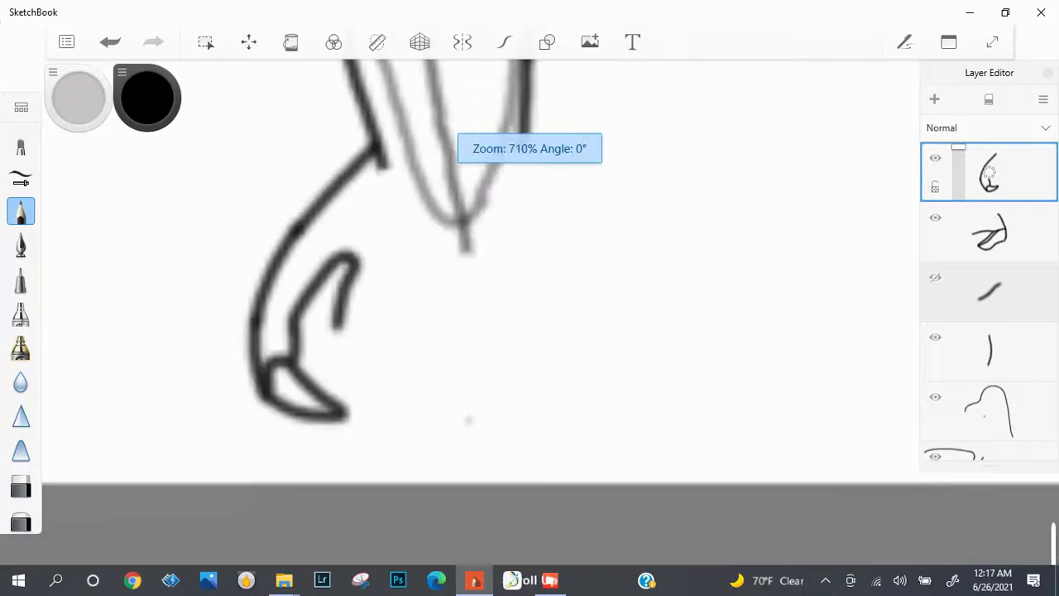
pyautogui.hotkey('ctrl', 'z')
pyautogui.hotkey('ctrl', 'z')
pyautogui.hotkey('ctrl', 'z')
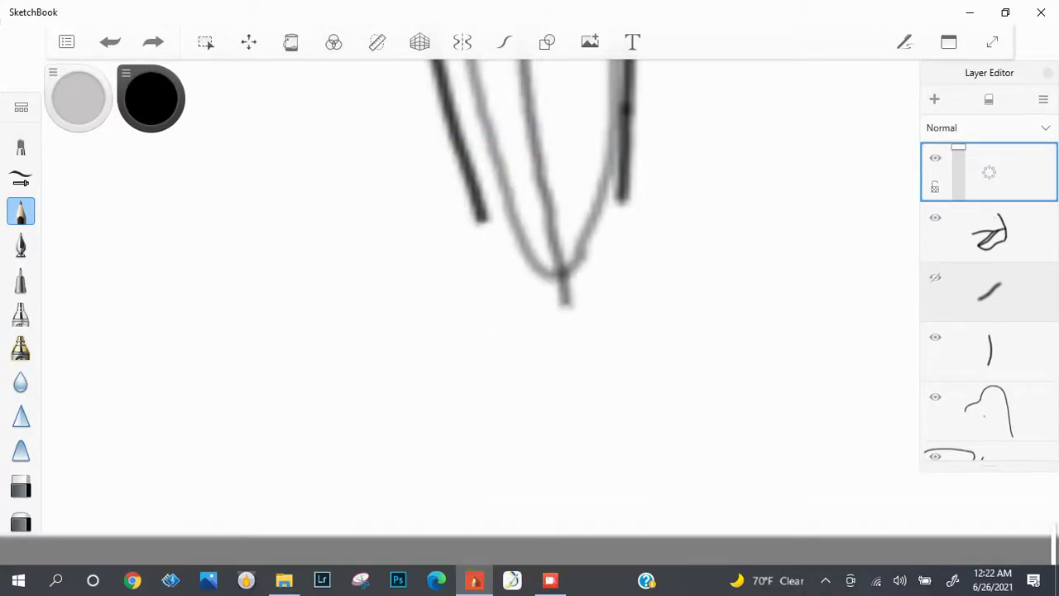
# Draw the outer toe's upper outline from the ankle, sweeping outward and curving down past the knuckle.
pyautogui.moveTo(483, 217); pyautogui.dragTo(390, 235)
pyautogui.hotkey('ctrl', 'z')
pyautogui.moveTo(426, 207); pyautogui.dragTo(339, 253)
pyautogui.hotkey('ctrl', 'z')
pyautogui.moveTo(482, 211)
pyautogui.mouseDown()
pyautogui.moveTo(385, 224)
pyautogui.moveTo(320, 249)
pyautogui.moveTo(252, 339)
pyautogui.mouseUp()
pyautogui.hotkey('ctrl', 'z')
pyautogui.moveTo(319, 248); pyautogui.dragTo(251, 343)
pyautogui.hotkey('ctrl', 'z')
pyautogui.moveTo(319, 248); pyautogui.dragTo(240, 368)
pyautogui.hotkey('ctrl', 'z')
pyautogui.moveTo(319, 248)
pyautogui.mouseDown()
pyautogui.moveTo(263, 333)
pyautogui.moveTo(260, 381)
pyautogui.moveTo(254, 353)
pyautogui.moveTo(273, 443)
pyautogui.mouseUp()
pyautogui.hotkey('ctrl', 'z')
# Try extending the toe inward and drawing the underside of a long, nearly horizontal claw.
pyautogui.moveTo(253, 351)
pyautogui.mouseDown()
pyautogui.moveTo(273, 424)
pyautogui.moveTo(355, 470)
pyautogui.mouseUp()
pyautogui.hotkey('ctrl', 'z')
pyautogui.moveTo(279, 440)
pyautogui.mouseDown()
pyautogui.moveTo(326, 468)
pyautogui.moveTo(401, 467)
pyautogui.mouseUp()
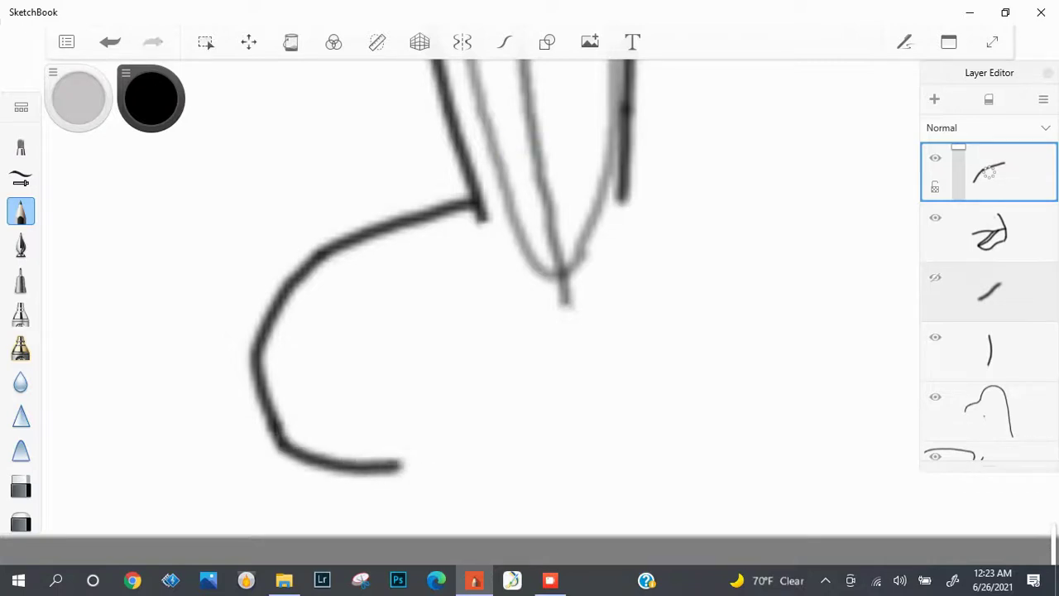
pyautogui.hotkey('ctrl', 'z')
pyautogui.hotkey('ctrl', 'z')
# Try closing the long claw and adding the toe's inner edge and the gap to the next toe, undoing them.
pyautogui.moveTo(421, 460)
pyautogui.mouseDown()
pyautogui.moveTo(325, 418)
pyautogui.moveTo(293, 426)
pyautogui.moveTo(287, 447)
pyautogui.moveTo(300, 386)
pyautogui.moveTo(318, 400)
pyautogui.moveTo(300, 363)
pyautogui.moveTo(351, 294)
pyautogui.mouseUp()
pyautogui.hotkey('ctrl', 'z')
pyautogui.hotkey('ctrl', 'z')
pyautogui.hotkey('ctrl', 'z')
pyautogui.moveTo(296, 369)
pyautogui.mouseDown()
pyautogui.moveTo(351, 295)
pyautogui.moveTo(311, 349)
pyautogui.moveTo(351, 295)
pyautogui.moveTo(319, 342)
pyautogui.moveTo(351, 304)
pyautogui.moveTo(341, 355)
pyautogui.mouseUp()
pyautogui.hotkey('ctrl', 'z')
pyautogui.hotkey('ctrl', 'z')
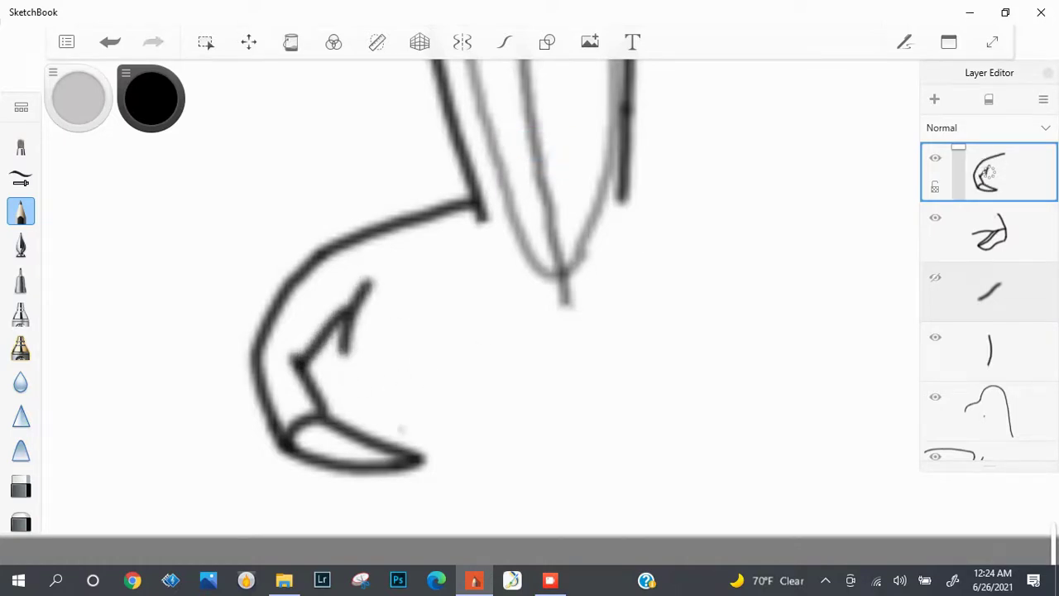
pyautogui.hotkey('ctrl', 'z')
pyautogui.hotkey('ctrl', 'z')
pyautogui.hotkey('ctrl', 'z')
# Extend the toe's outer edge straight down to the claw's base and try a short pointed claw.
pyautogui.moveTo(254, 357)
pyautogui.mouseDown()
pyautogui.moveTo(258, 438)
pyautogui.moveTo(331, 495)
pyautogui.moveTo(294, 421)
pyautogui.mouseUp()
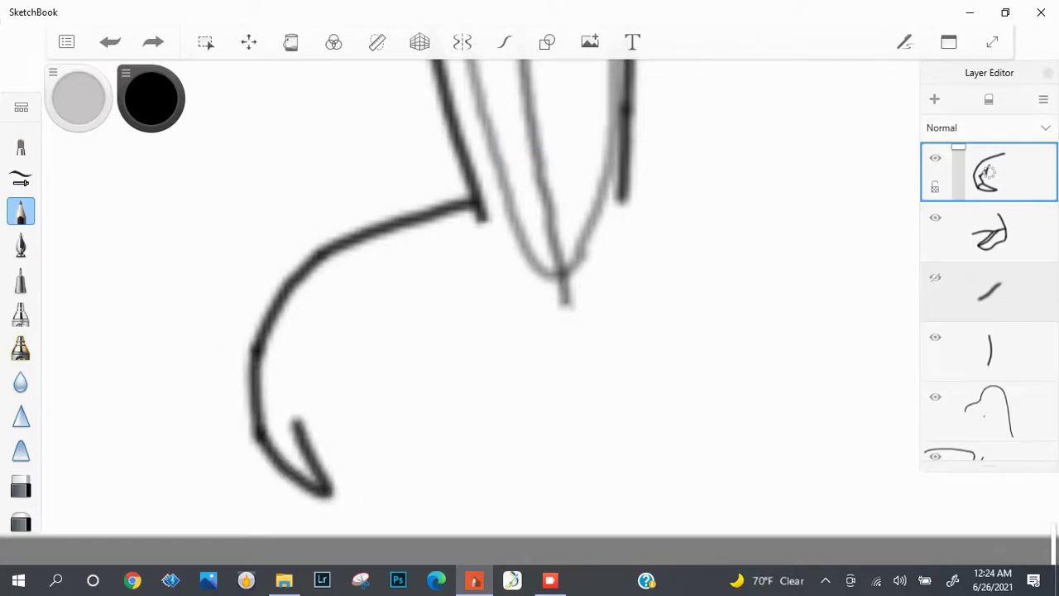
pyautogui.hotkey('ctrl', 'z')
pyautogui.moveTo(331, 494); pyautogui.dragTo(259, 434)
pyautogui.hotkey('ctrl', 'z')
pyautogui.moveTo(331, 494)
pyautogui.mouseDown()
pyautogui.moveTo(300, 423)
pyautogui.moveTo(260, 435)
pyautogui.mouseUp()
pyautogui.hotkey('ctrl', 'z')
pyautogui.hotkey('ctrl', 'z')
# Draw a pointed downward claw with a curved base and the toe's inner edge, trimming that edge's upper end.
pyautogui.moveTo(347, 497); pyautogui.dragTo(298, 427)
pyautogui.hotkey('ctrl', 'z')
pyautogui.moveTo(348, 497)
pyautogui.mouseDown()
pyautogui.moveTo(283, 409)
pyautogui.moveTo(297, 354)
pyautogui.moveTo(349, 291)
pyautogui.mouseUp()
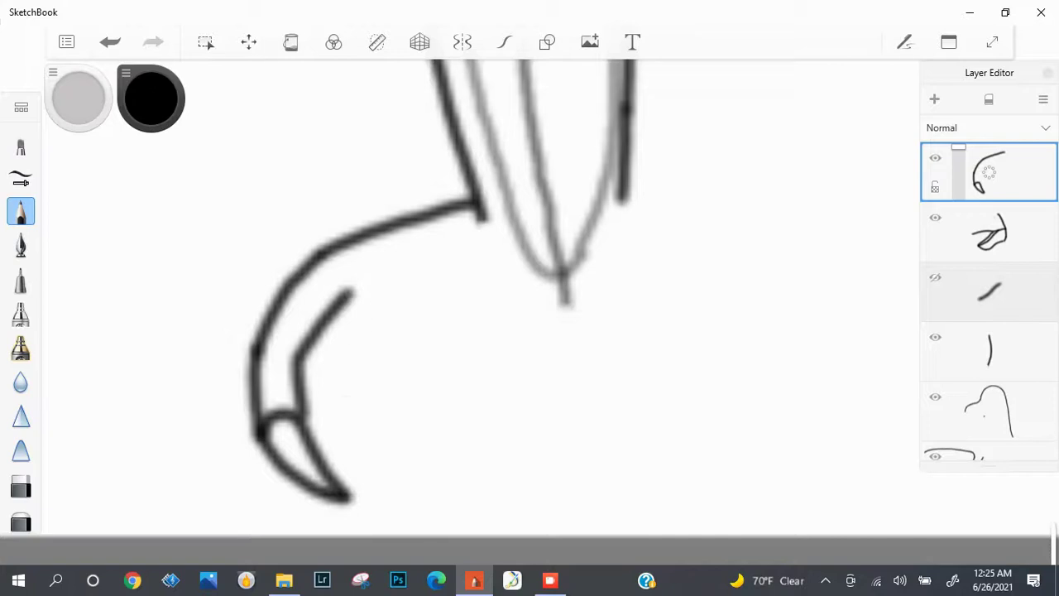
pyautogui.press('e')
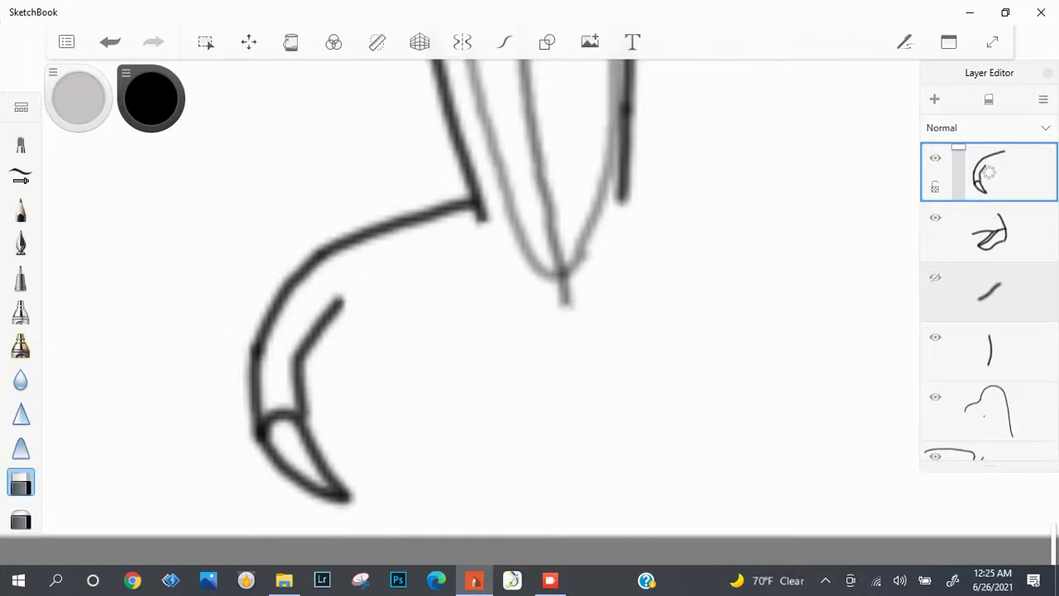
# Join the first toe's inner edge to a peak and draw the second toe's outer edge curving down from it.
pyautogui.press('e')
pyautogui.moveTo(358, 286); pyautogui.dragTo(327, 412)
pyautogui.hotkey('ctrl', 'z')
pyautogui.moveTo(379, 282)
pyautogui.mouseDown()
pyautogui.moveTo(334, 357)
pyautogui.moveTo(348, 405)
pyautogui.moveTo(480, 455)
pyautogui.mouseUp()
pyautogui.hotkey('ctrl', 'z')
# Draw a long pointed claw with a rounded base at the end of the second toe, redoing strokes that miss the shape.
pyautogui.moveTo(352, 424)
pyautogui.mouseDown()
pyautogui.moveTo(399, 450)
pyautogui.moveTo(478, 455)
pyautogui.mouseUp()
pyautogui.hotkey('ctrl', 'z')
pyautogui.moveTo(352, 424); pyautogui.dragTo(460, 448)
pyautogui.hotkey('ctrl', 'z')
pyautogui.moveTo(352, 424); pyautogui.dragTo(459, 446)
pyautogui.hotkey('ctrl', 'z')
# Draw the second toe's inner edge up from the claw's base, bending outward at the knuckle, retrying the upper stroke.
pyautogui.moveTo(352, 424)
pyautogui.mouseDown()
pyautogui.moveTo(487, 455)
pyautogui.moveTo(418, 423)
pyautogui.moveTo(364, 437)
pyautogui.moveTo(367, 351)
pyautogui.mouseUp()
pyautogui.hotkey('ctrl', 'z')
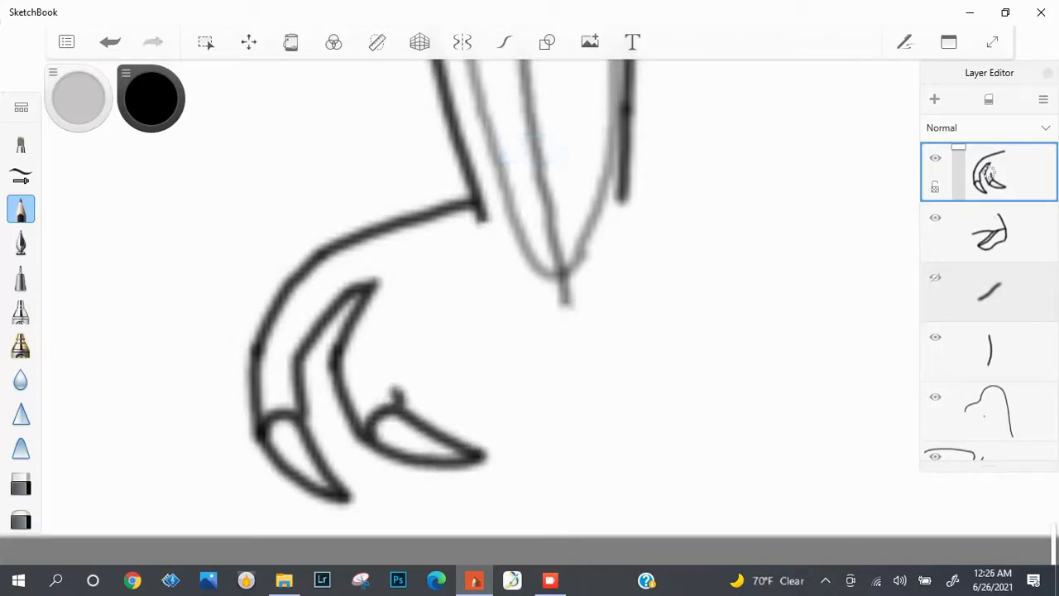
pyautogui.moveTo(381, 364); pyautogui.dragTo(422, 303)
pyautogui.hotkey('ctrl', 'z')
pyautogui.moveTo(377, 366)
pyautogui.mouseDown()
pyautogui.moveTo(430, 311)
pyautogui.moveTo(542, 300)
pyautogui.mouseUp()
pyautogui.hotkey('ctrl', 'z')
pyautogui.hotkey('ctrl', 'z')
pyautogui.moveTo(377, 366); pyautogui.dragTo(423, 313)
pyautogui.hotkey('ctrl', 'z')
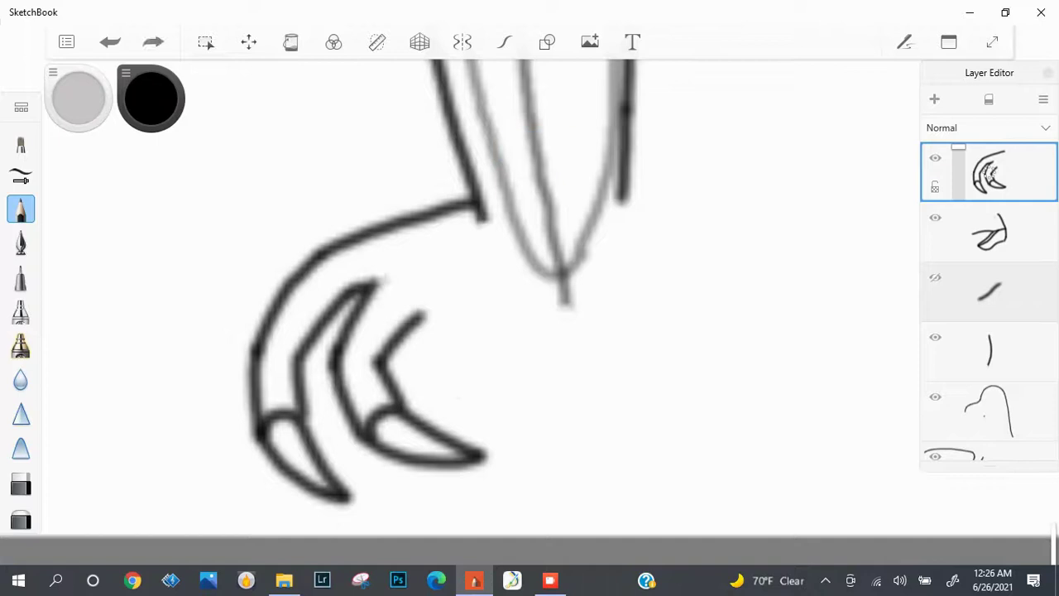
# Redraw the line above the second toe's knuckle as one long foot underside, rising gently past the bottom of the leg.
pyautogui.moveTo(424, 312)
pyautogui.mouseDown()
pyautogui.moveTo(622, 278)
pyautogui.moveTo(461, 307)
pyautogui.moveTo(568, 300)
pyautogui.mouseUp()
pyautogui.hotkey('ctrl', 'z')
pyautogui.hotkey('ctrl', 'z')
pyautogui.hotkey('ctrl', 'z')
pyautogui.hotkey('ctrl', 'z')
pyautogui.moveTo(404, 327); pyautogui.dragTo(649, 282)
pyautogui.scroll(-6, 736, 312)
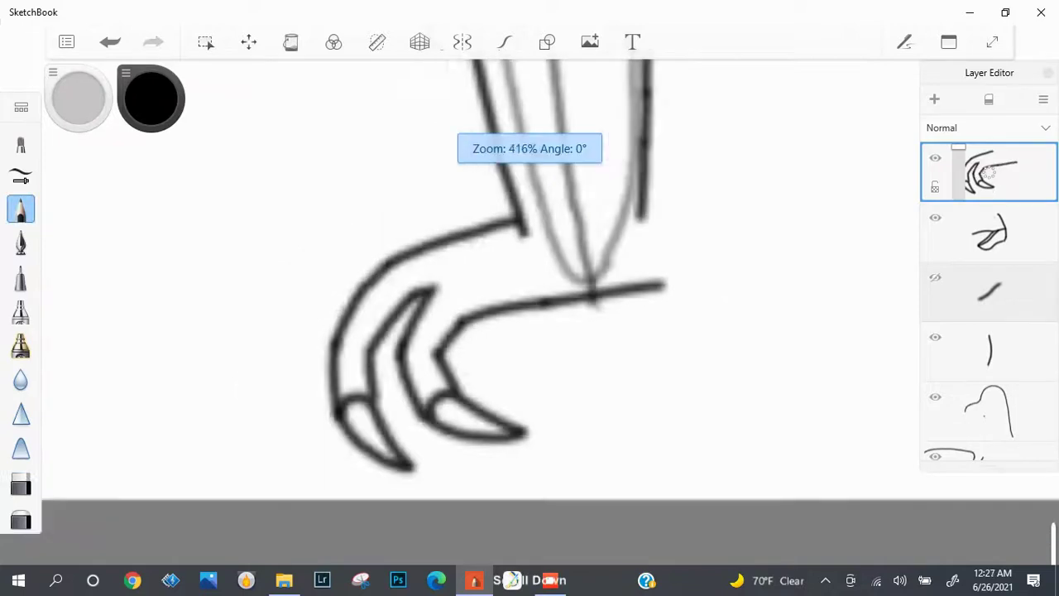
# Draw the top contour of the left foot's back toe, curving outward and down from the base of the leg.
pyautogui.scroll(6, 745, 298)
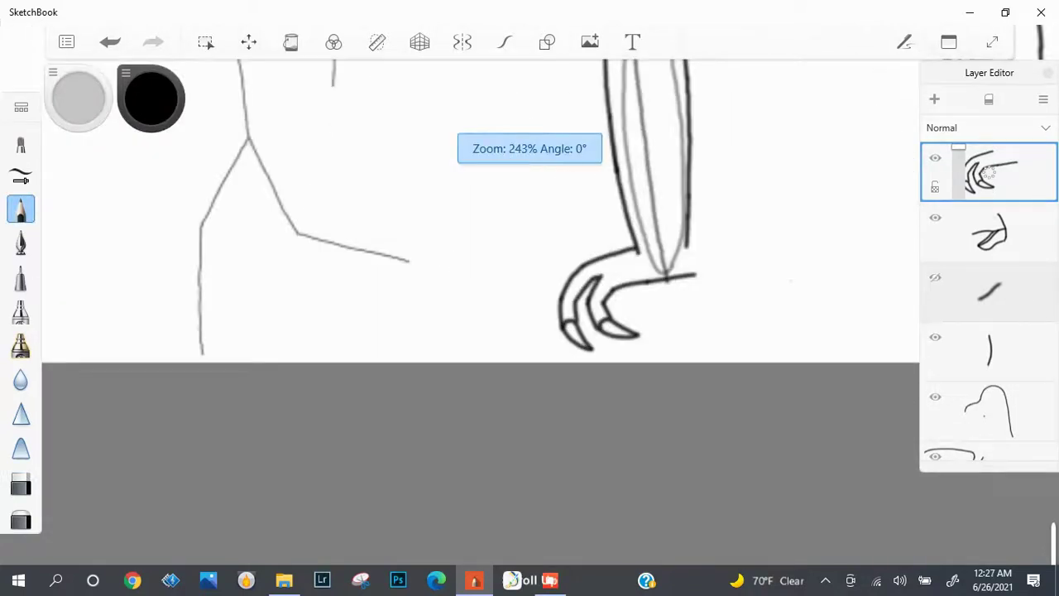
pyautogui.moveTo(460, 199)
pyautogui.mouseDown()
pyautogui.moveTo(579, 215)
pyautogui.moveTo(677, 293)
pyautogui.mouseUp()
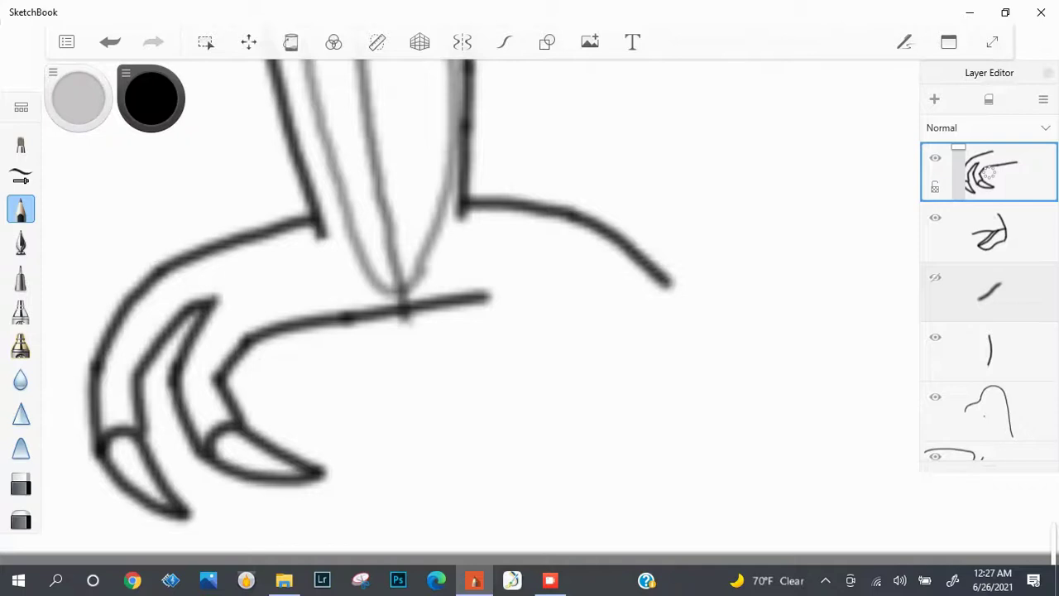
pyautogui.hotkey('ctrl', 'z')
pyautogui.moveTo(569, 214); pyautogui.dragTo(650, 274)
pyautogui.hotkey('ctrl', 'z')
pyautogui.moveTo(569, 213); pyautogui.dragTo(671, 285)
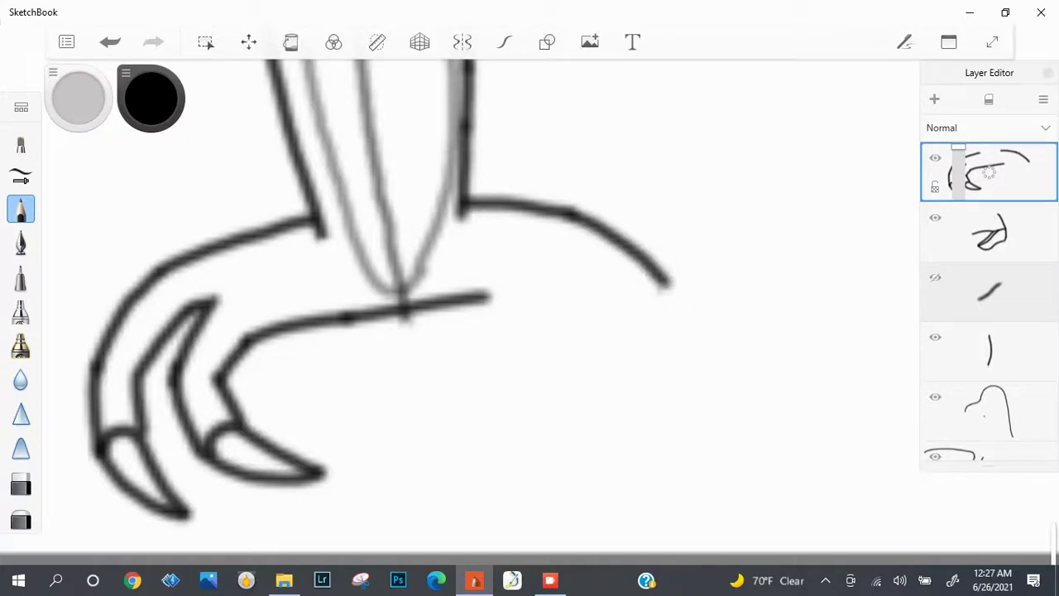
# Draw the underside of the back toe and finish its tip with a curved, pointed claw.
pyautogui.moveTo(509, 296)
pyautogui.mouseDown()
pyautogui.moveTo(561, 287)
pyautogui.moveTo(534, 290)
pyautogui.moveTo(559, 286)
pyautogui.moveTo(617, 325)
pyautogui.mouseUp()
pyautogui.hotkey('ctrl', 'z')
pyautogui.hotkey('ctrl', 'z')
pyautogui.moveTo(677, 299); pyautogui.dragTo(699, 405)
pyautogui.hotkey('ctrl', 'z')
pyautogui.moveTo(662, 283); pyautogui.dragTo(675, 388)
pyautogui.moveTo(621, 328); pyautogui.dragTo(620, 389)
pyautogui.moveTo(674, 382)
pyautogui.mouseDown()
pyautogui.moveTo(619, 462)
pyautogui.moveTo(581, 480)
pyautogui.moveTo(642, 368)
pyautogui.moveTo(677, 358)
pyautogui.mouseUp()
pyautogui.scroll(-2, 480, 306)
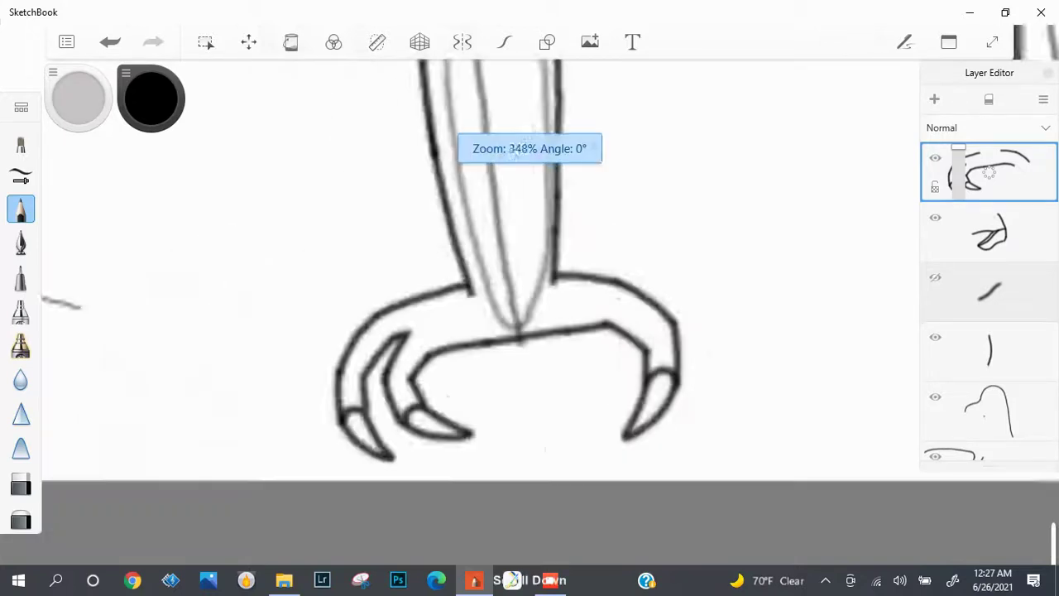
pyautogui.scroll(-2, 480, 306)
pyautogui.scroll(3, 480, 306)
pyautogui.scroll(-3, 480, 306)
pyautogui.scroll(3, 480, 306)
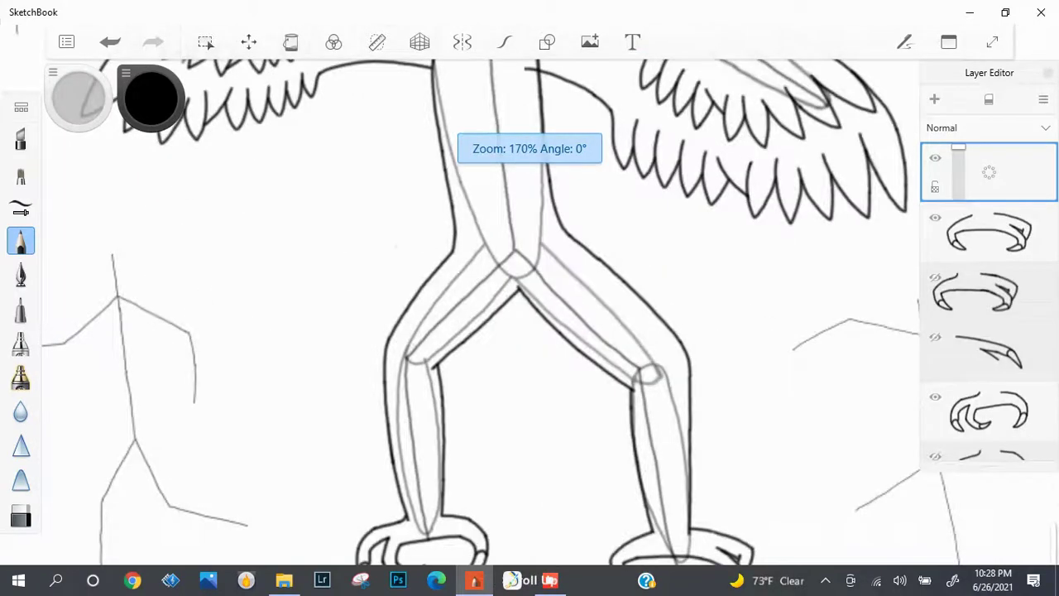
# Start a jagged feather fringe below the left leg's knee, with the first tip jutting past the outer leg outline.
pyautogui.scroll(2, 480, 307)
pyautogui.scroll(-4, 480, 306)
pyautogui.scroll(1, 480, 306)
pyautogui.scroll(-3, 480, 306)
pyautogui.scroll(5, 480, 306)
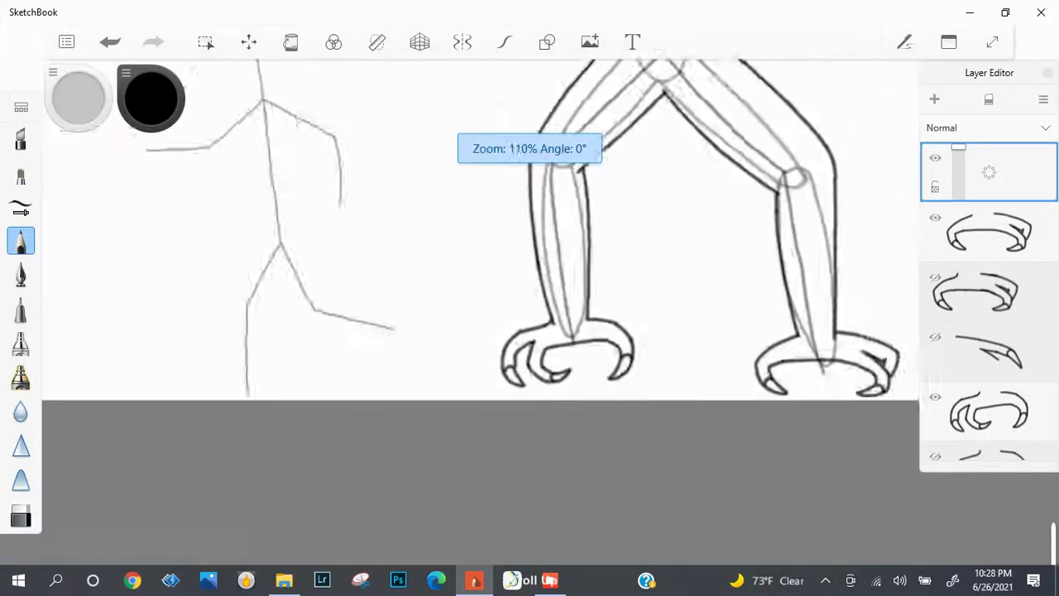
pyautogui.scroll(2, 480, 306)
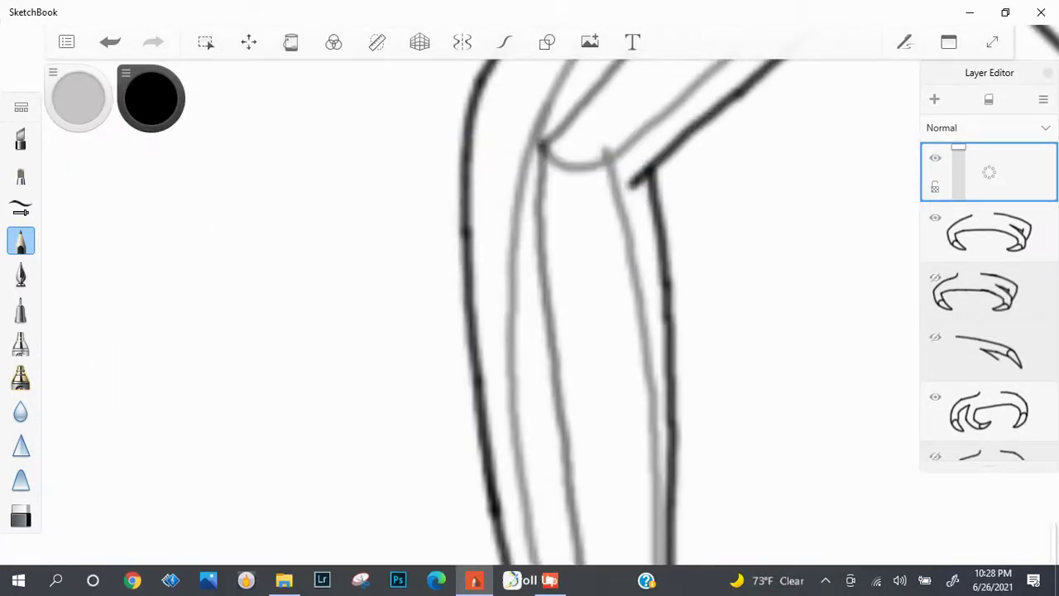
pyautogui.moveTo(503, 238); pyautogui.dragTo(488, 300)
pyautogui.scroll(2, 579, 281)
pyautogui.hotkey('ctrl', 'z')
pyautogui.moveTo(432, 198)
pyautogui.mouseDown()
pyautogui.moveTo(478, 281)
pyautogui.moveTo(497, 238)
pyautogui.mouseUp()
pyautogui.hotkey('ctrl', 'z')
pyautogui.moveTo(478, 286)
pyautogui.mouseDown()
pyautogui.moveTo(505, 230)
pyautogui.moveTo(479, 283)
pyautogui.mouseUp()
pyautogui.hotkey('ctrl', 'z')
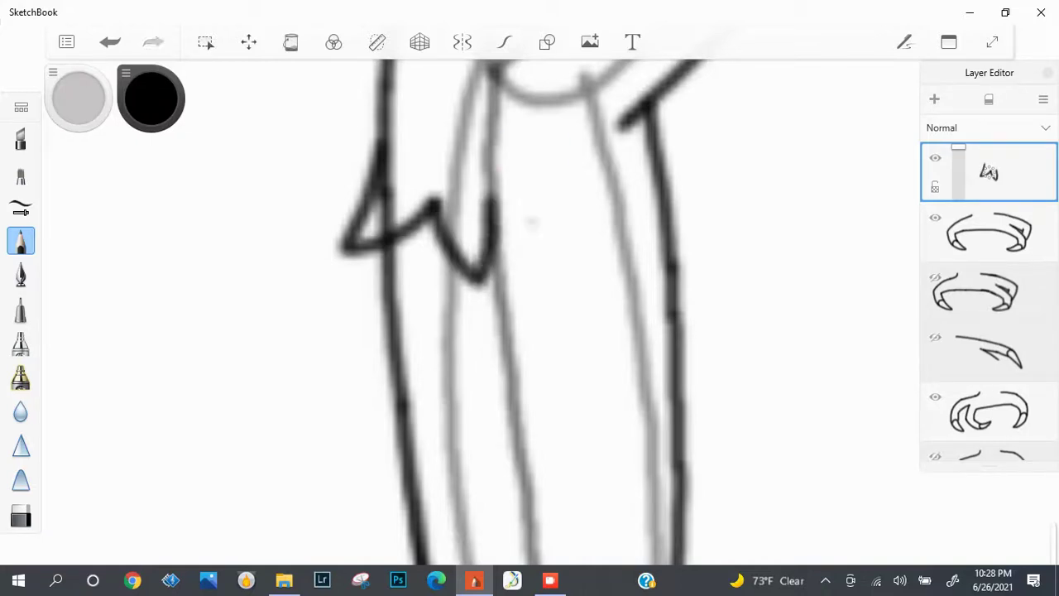
# Redraw the second feather tip of the knee fringe narrower, ending in a peak beside the leg's centre guide line.
pyautogui.moveTo(490, 198); pyautogui.dragTo(548, 280)
pyautogui.hotkey('ctrl', 'z')
pyautogui.scroll(2, 572, 225)
pyautogui.hotkey('ctrl', 'z')
pyautogui.moveTo(379, 184)
pyautogui.mouseDown()
pyautogui.moveTo(397, 306)
pyautogui.moveTo(454, 188)
pyautogui.mouseUp()
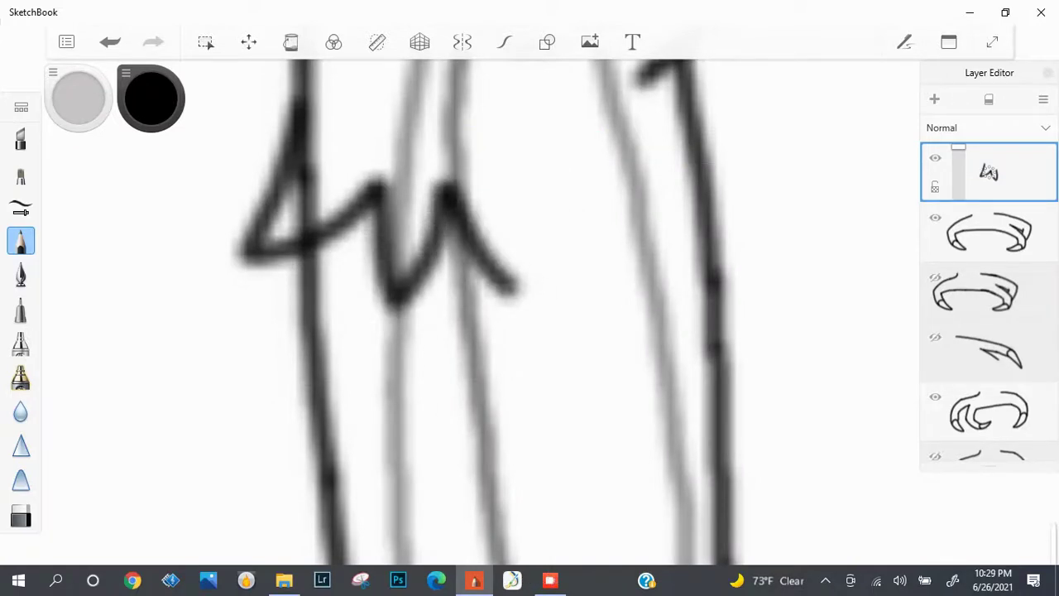
# Extend the knee fringe with two more pointed feather tips toward the inner side of the leg.
pyautogui.moveTo(538, 303)
pyautogui.mouseDown()
pyautogui.moveTo(540, 240)
pyautogui.moveTo(520, 174)
pyautogui.mouseUp()
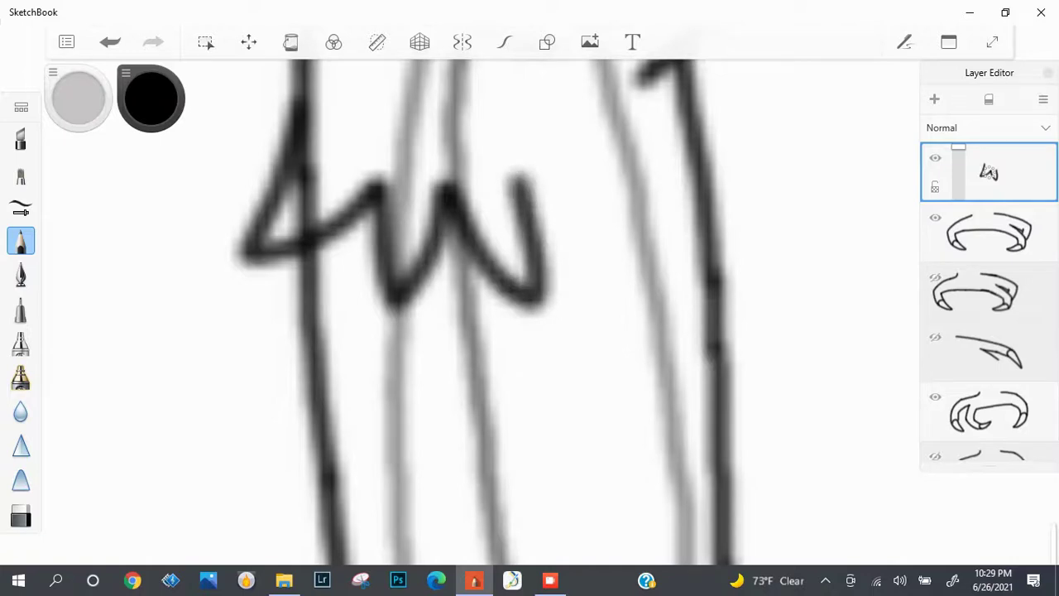
pyautogui.hotkey('ctrl', 'z')
pyautogui.moveTo(537, 303)
pyautogui.mouseDown()
pyautogui.moveTo(539, 243)
pyautogui.moveTo(520, 173)
pyautogui.mouseUp()
pyautogui.hotkey('ctrl', 'z')
pyautogui.moveTo(538, 303)
pyautogui.mouseDown()
pyautogui.moveTo(536, 197)
pyautogui.moveTo(570, 236)
pyautogui.moveTo(612, 245)
pyautogui.mouseUp()
pyautogui.hotkey('ctrl', 'z')
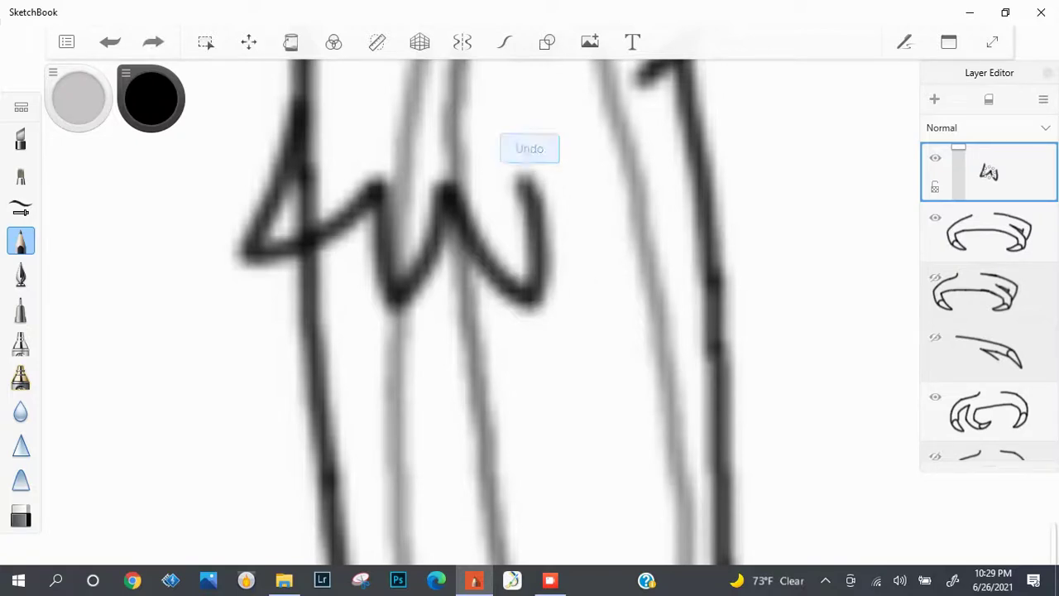
pyautogui.moveTo(526, 186); pyautogui.dragTo(619, 217)
pyautogui.moveTo(616, 282)
pyautogui.mouseDown()
pyautogui.moveTo(615, 242)
pyautogui.moveTo(602, 179)
pyautogui.moveTo(613, 273)
pyautogui.moveTo(605, 178)
pyautogui.moveTo(661, 249)
pyautogui.mouseUp()
pyautogui.hotkey('ctrl', 'z')
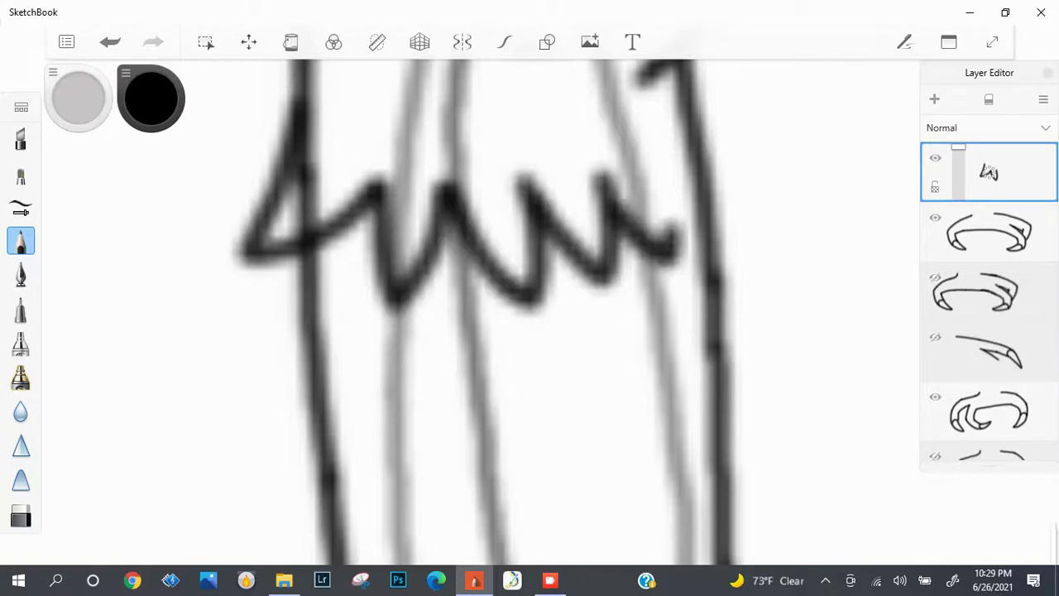
# Replace the last short stroke of the knee fringe with a rising stroke and a new tip reaching the inner leg outline.
pyautogui.scroll(-3, 480, 307)
pyautogui.scroll(4, 480, 307)
pyautogui.hotkey('ctrl', 'z')
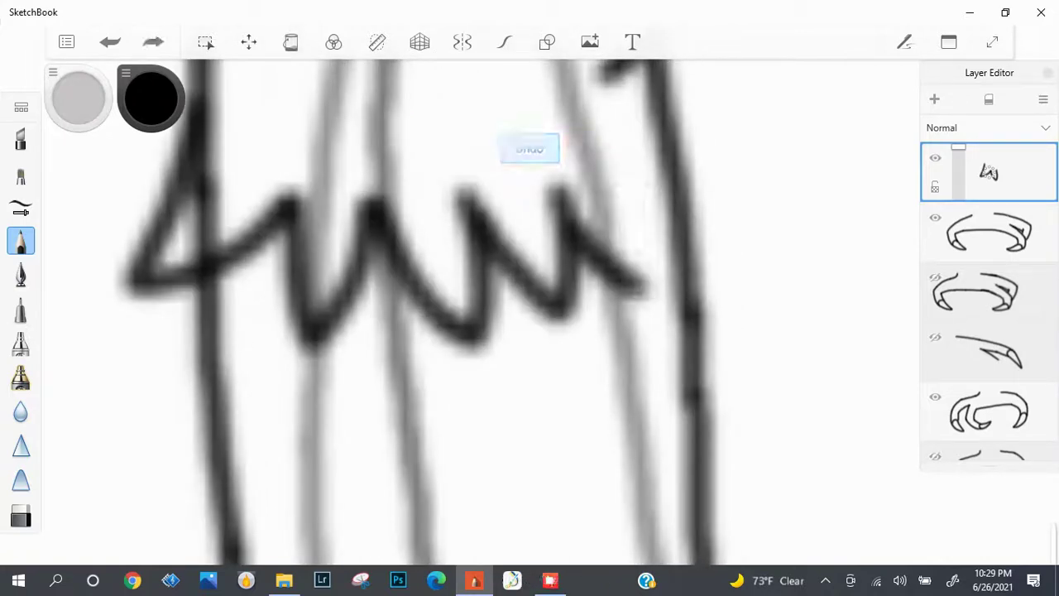
pyautogui.hotkey('ctrl', 'z')
pyautogui.moveTo(571, 281); pyautogui.dragTo(637, 213)
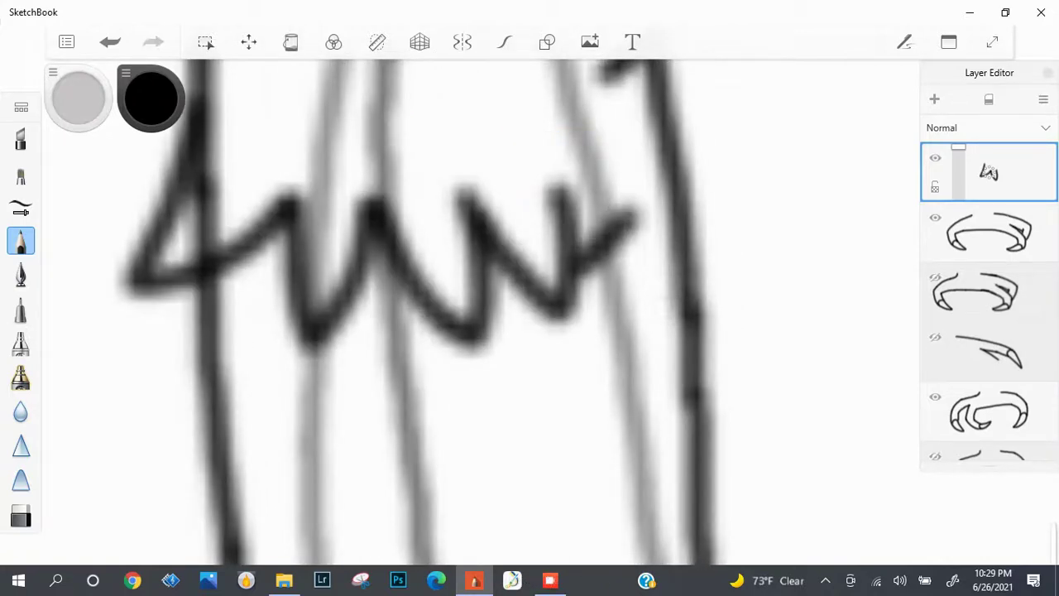
pyautogui.hotkey('ctrl', 'z')
pyautogui.moveTo(569, 279); pyautogui.dragTo(633, 208)
pyautogui.hotkey('ctrl', 'z')
pyautogui.moveTo(562, 304)
pyautogui.mouseDown()
pyautogui.moveTo(639, 211)
pyautogui.moveTo(666, 286)
pyautogui.moveTo(732, 331)
pyautogui.moveTo(727, 252)
pyautogui.moveTo(683, 195)
pyautogui.mouseUp()
# Close the knee fringe with a narrow feather tip that overlaps the inner leg outline and joins it above.
pyautogui.scroll(2, 455, 298)
pyautogui.moveTo(622, 219)
pyautogui.mouseDown()
pyautogui.moveTo(753, 304)
pyautogui.moveTo(612, 115)
pyautogui.mouseUp()
pyautogui.scroll(-1, 455, 298)
pyautogui.hotkey('ctrl', 'z')
pyautogui.moveTo(733, 319); pyautogui.dragTo(591, 112)
pyautogui.hotkey('ctrl', 'z')
pyautogui.moveTo(733, 327)
pyautogui.mouseDown()
pyautogui.moveTo(695, 225)
pyautogui.moveTo(579, 116)
pyautogui.mouseUp()
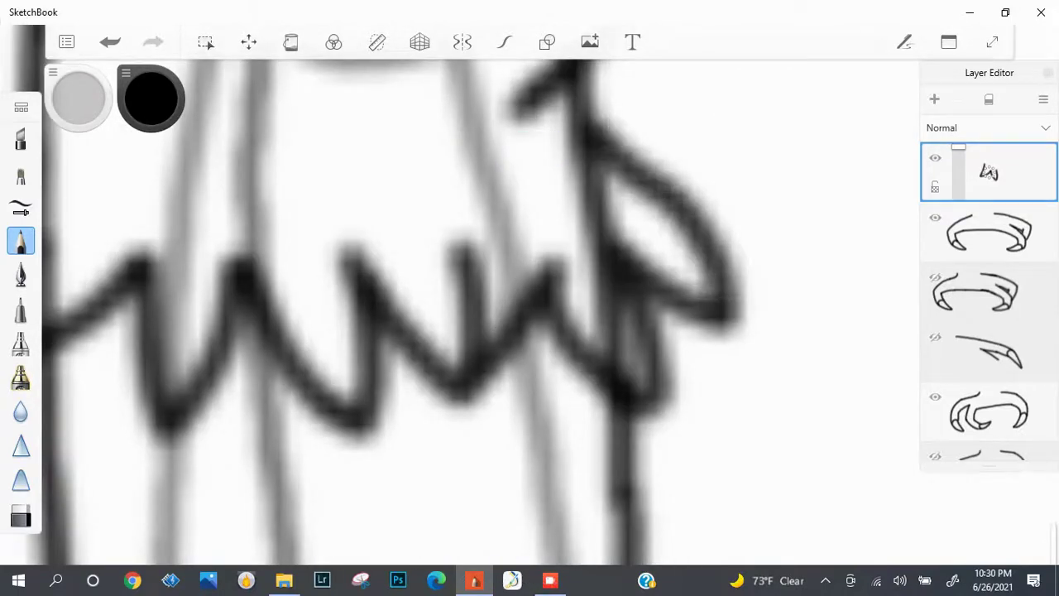
pyautogui.scroll(-1, 455, 298)
pyautogui.hotkey('ctrl', 'z')
pyautogui.moveTo(579, 186); pyautogui.dragTo(658, 323)
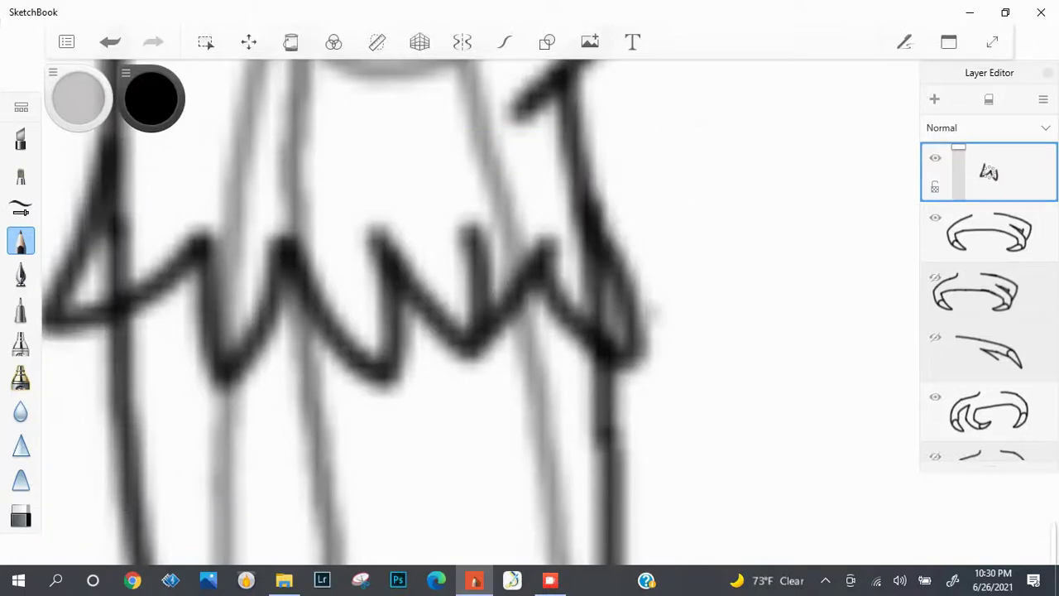
pyautogui.scroll(-3, 586, 381)
pyautogui.scroll(1, 586, 380)
pyautogui.scroll(-3, 586, 381)
pyautogui.scroll(-3, 603, 344)
pyautogui.scroll(3, 902, 341)
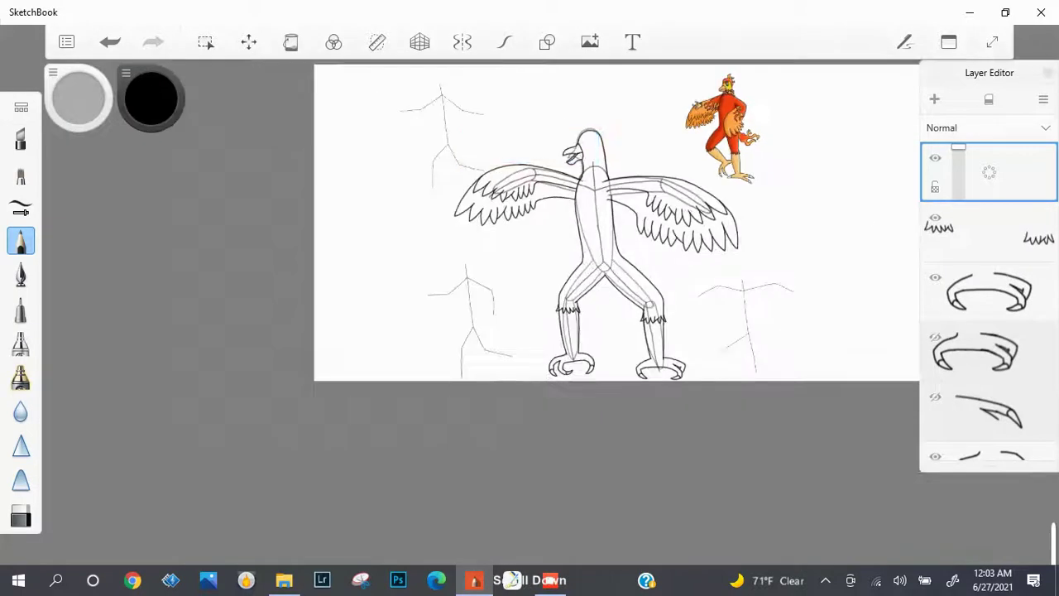
# Start a jagged feather collar at the base of the neck with a small peak where the right wing joins.
pyautogui.scroll(3, 712, 132)
pyautogui.scroll(-3, 712, 133)
pyautogui.scroll(5, 463, 348)
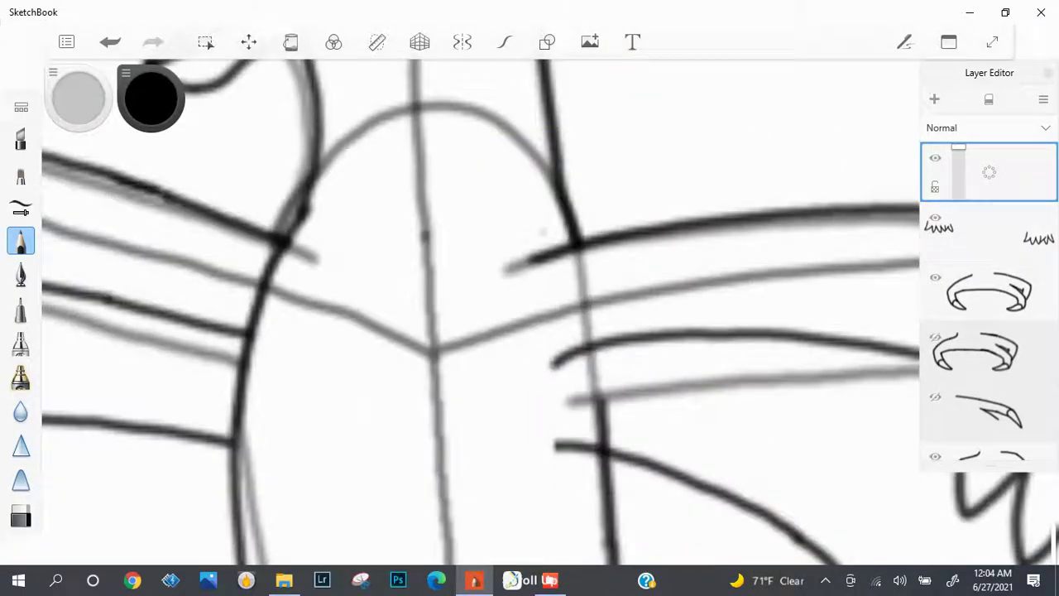
pyautogui.scroll(2, 550, 245)
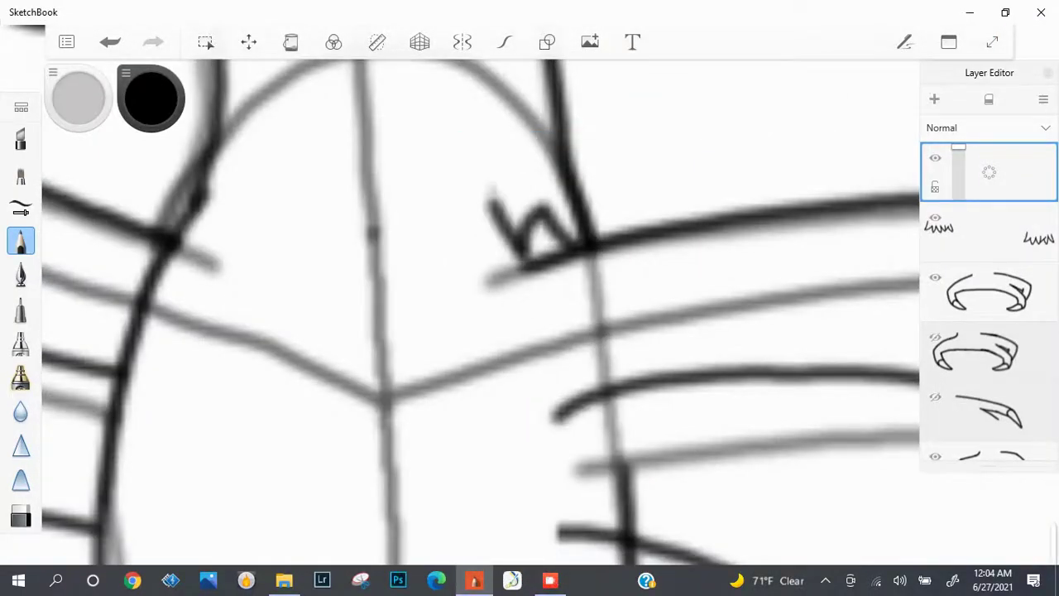
pyautogui.scroll(2, 460, 153)
pyautogui.hotkey('ctrl', 'z')
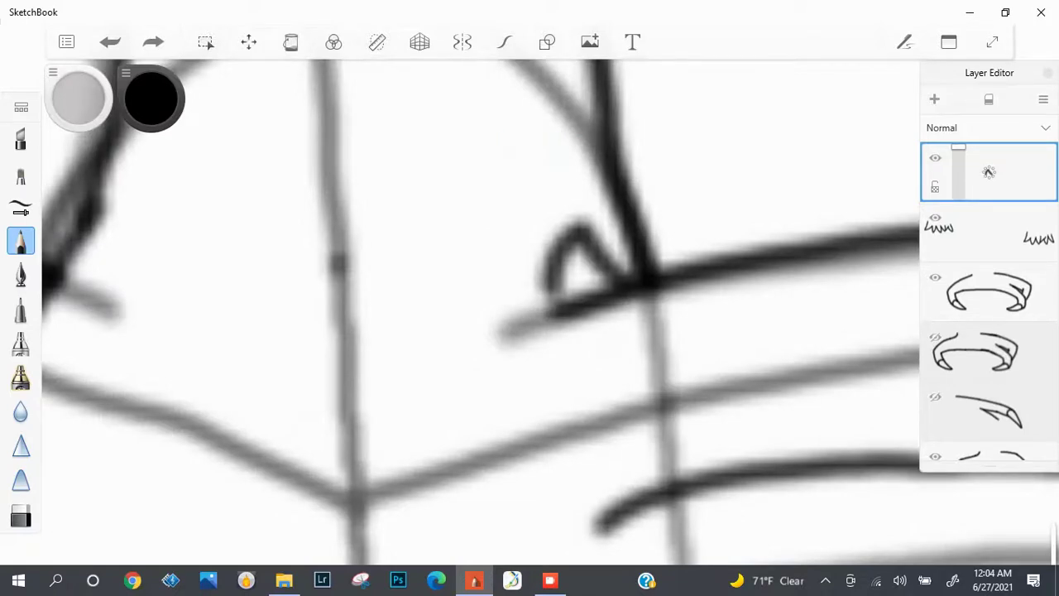
pyautogui.moveTo(555, 302); pyautogui.dragTo(484, 192)
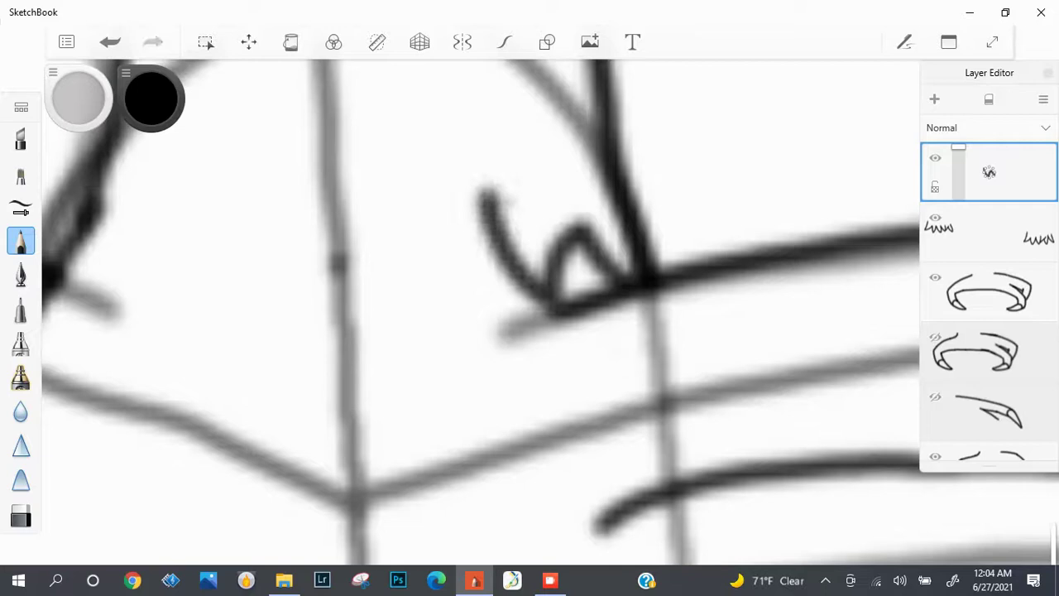
pyautogui.hotkey('ctrl', 'z')
pyautogui.moveTo(550, 298)
pyautogui.mouseDown()
pyautogui.moveTo(513, 225)
pyautogui.moveTo(474, 305)
pyautogui.mouseUp()
pyautogui.hotkey('ctrl', 'z')
pyautogui.moveTo(550, 298)
pyautogui.mouseDown()
pyautogui.moveTo(505, 196)
pyautogui.moveTo(480, 304)
pyautogui.mouseUp()
pyautogui.hotkey('ctrl', 'z')
# Add two more feather peaks to the neck collar, working from the right wing toward the centre guide line.
pyautogui.moveTo(506, 197)
pyautogui.mouseDown()
pyautogui.moveTo(492, 289)
pyautogui.moveTo(637, 298)
pyautogui.mouseUp()
pyautogui.moveTo(563, 141); pyautogui.dragTo(612, 265)
pyautogui.hotkey('ctrl', 'z')
pyautogui.moveTo(500, 277); pyautogui.dragTo(579, 232)
pyautogui.moveTo(530, 298)
pyautogui.mouseDown()
pyautogui.moveTo(637, 340)
pyautogui.moveTo(550, 286)
pyautogui.mouseUp()
pyautogui.moveTo(691, 323)
pyautogui.mouseDown()
pyautogui.moveTo(630, 198)
pyautogui.moveTo(563, 306)
pyautogui.mouseUp()
pyautogui.hotkey('ctrl', 'z')
pyautogui.moveTo(638, 192)
pyautogui.mouseDown()
pyautogui.moveTo(569, 319)
pyautogui.moveTo(642, 199)
pyautogui.mouseUp()
pyautogui.hotkey('ctrl', 'z')
pyautogui.click(631, 390)
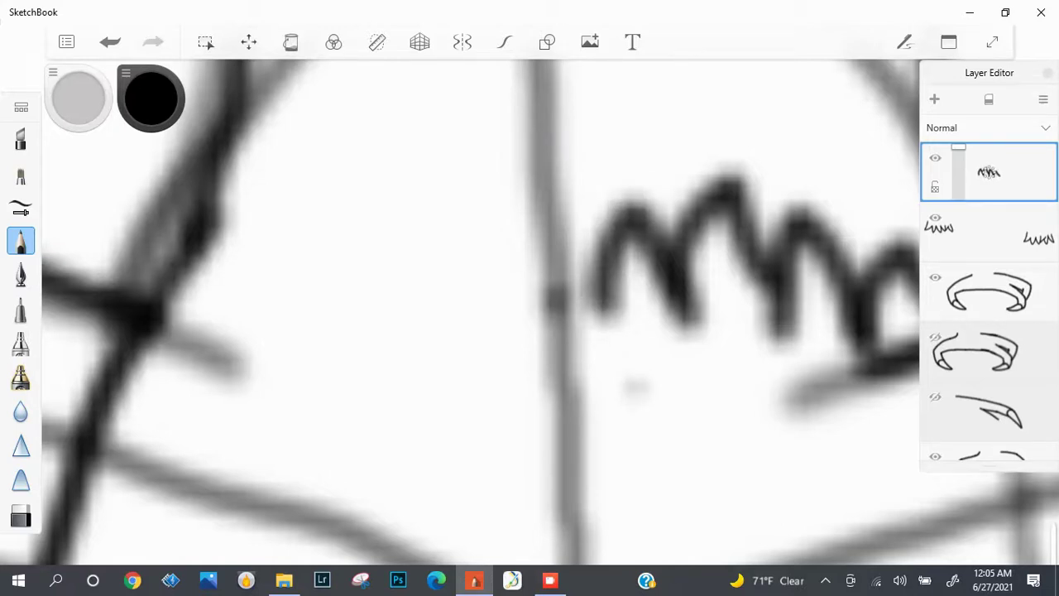
pyautogui.hotkey('ctrl', 'z')
pyautogui.hotkey('ctrl', 'z')
pyautogui.hotkey('ctrl', 'z')
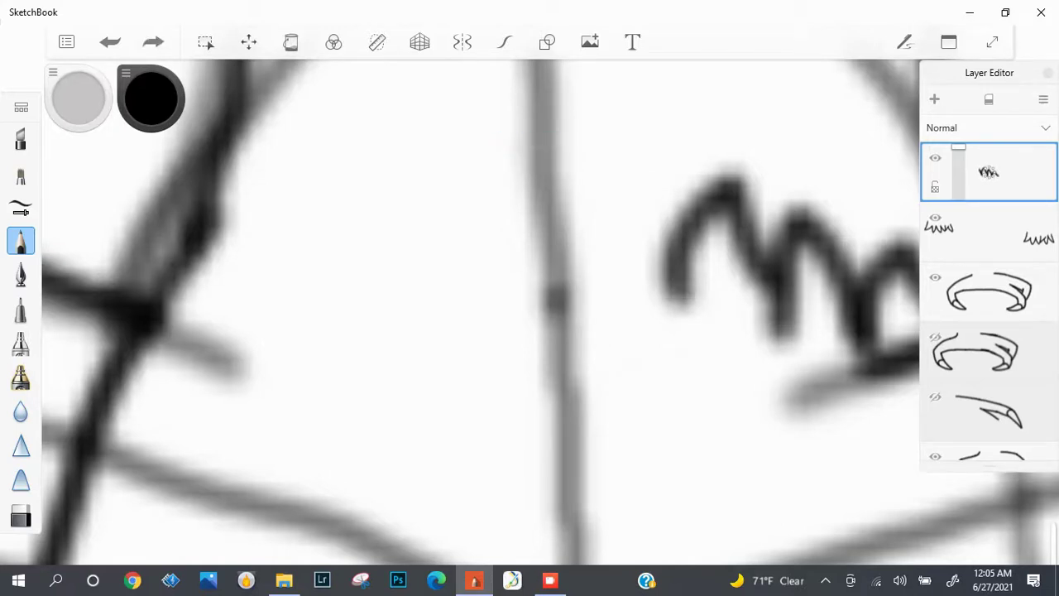
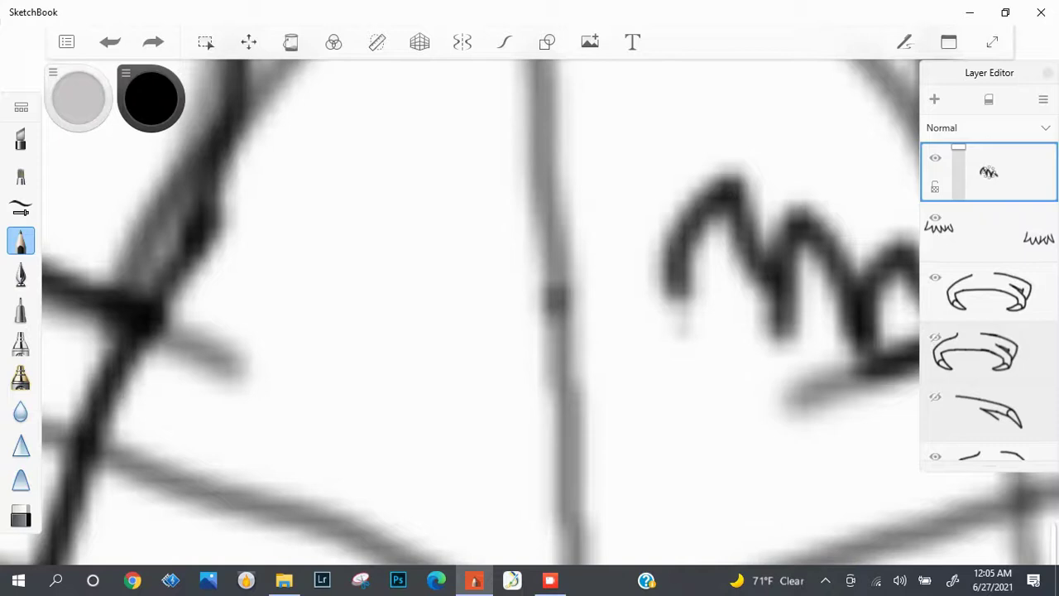
# Lengthen the collar's last tip and draw the slanted stroke rising from it toward the neck's centre guide line.
pyautogui.scroll(-3, 695, 388)
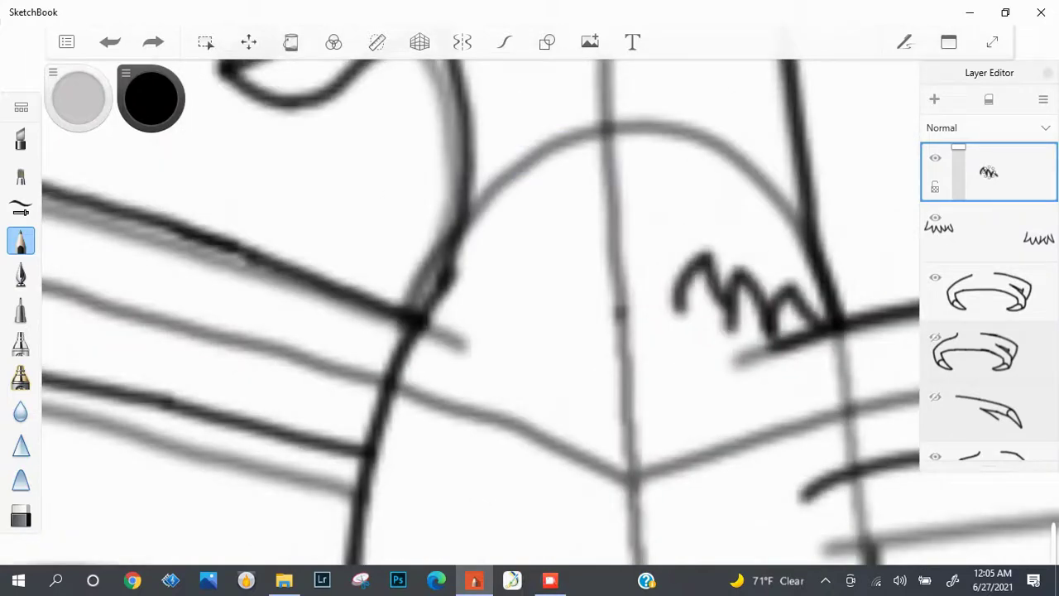
pyautogui.scroll(3, 672, 286)
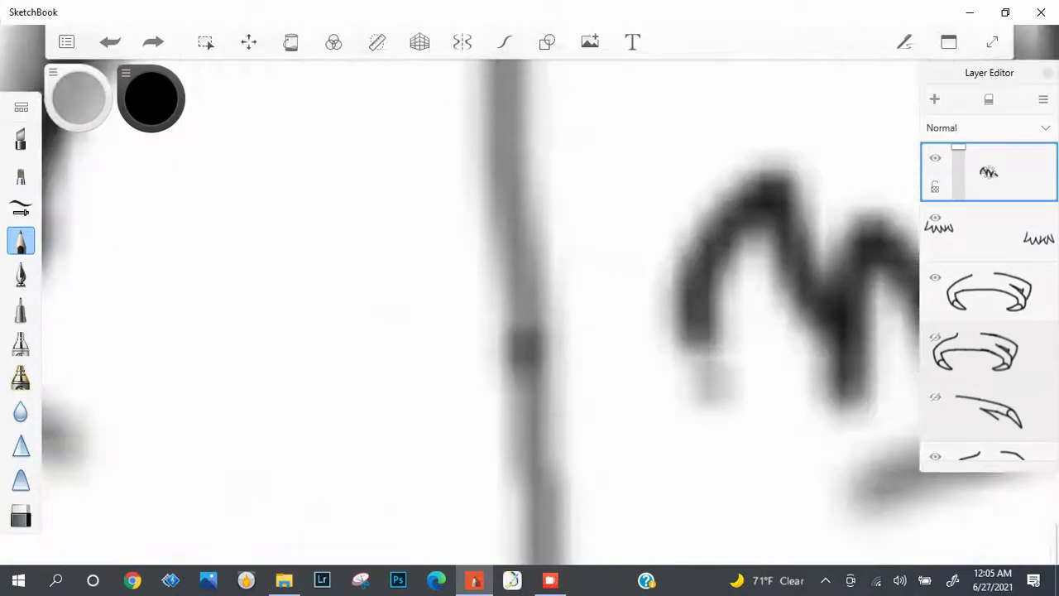
pyautogui.moveTo(728, 414); pyautogui.dragTo(596, 190)
pyautogui.hotkey('ctrl', 'z')
pyautogui.moveTo(729, 414)
pyautogui.mouseDown()
pyautogui.moveTo(604, 178)
pyautogui.moveTo(517, 356)
pyautogui.mouseUp()
pyautogui.scroll(2, 530, 311)
pyautogui.hotkey('ctrl', 'z')
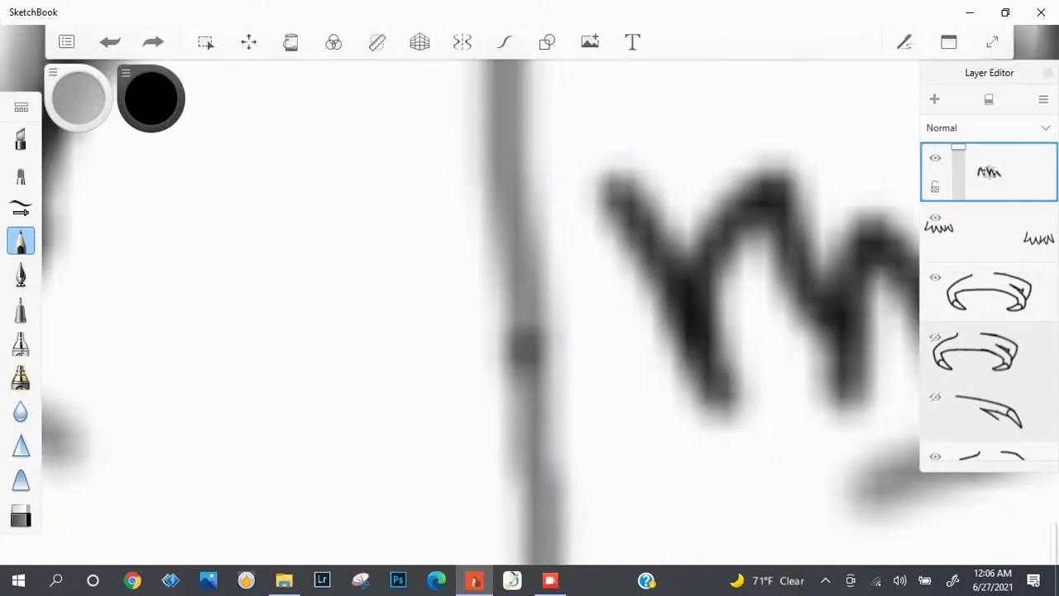
pyautogui.hotkey('ctrl', 'y')
pyautogui.scroll(-1, 529, 311)
pyautogui.hotkey('ctrl', 'z')
# Draw a steep stroke down from the newest collar peak, stopping just short of the neck's centre guide line.
pyautogui.moveTo(608, 217); pyautogui.dragTo(534, 364)
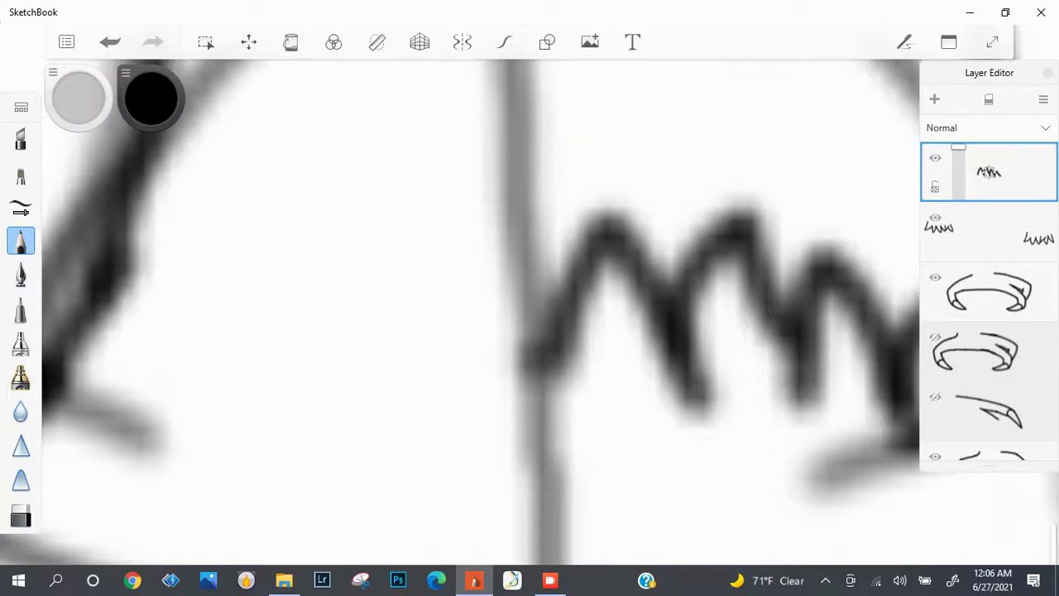
pyautogui.hotkey('ctrl', 'z')
pyautogui.moveTo(609, 217); pyautogui.dragTo(538, 360)
pyautogui.hotkey('ctrl', 'z')
pyautogui.moveTo(608, 217); pyautogui.dragTo(572, 359)
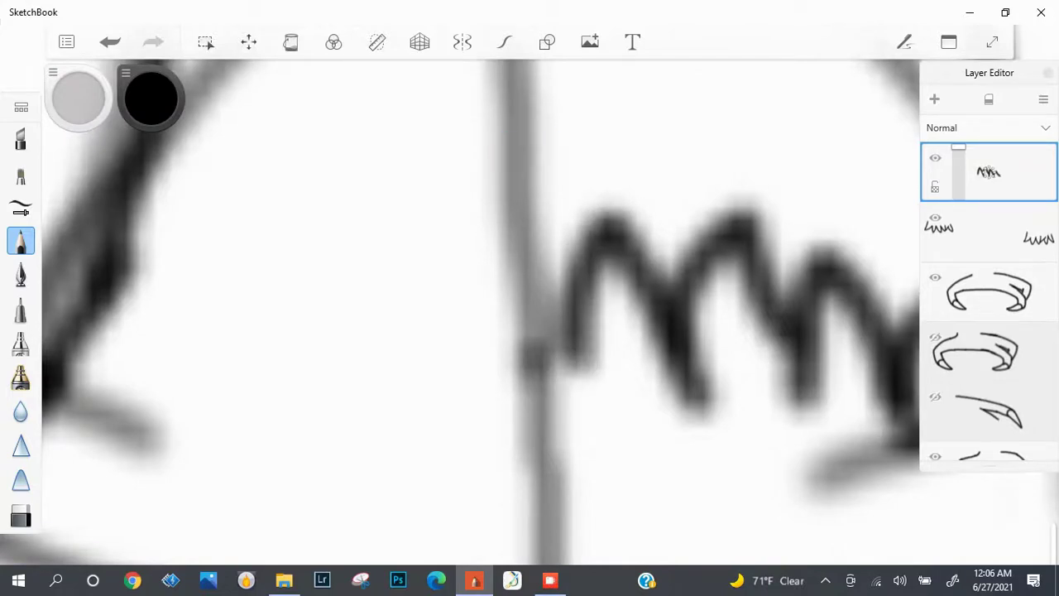
# Carry the feather collar across the neck's centre guide line with another pointed peak and a deep tip.
pyautogui.moveTo(596, 149); pyautogui.dragTo(480, 322)
pyautogui.moveTo(517, 195); pyautogui.dragTo(413, 356)
pyautogui.scroll(-2, 530, 311)
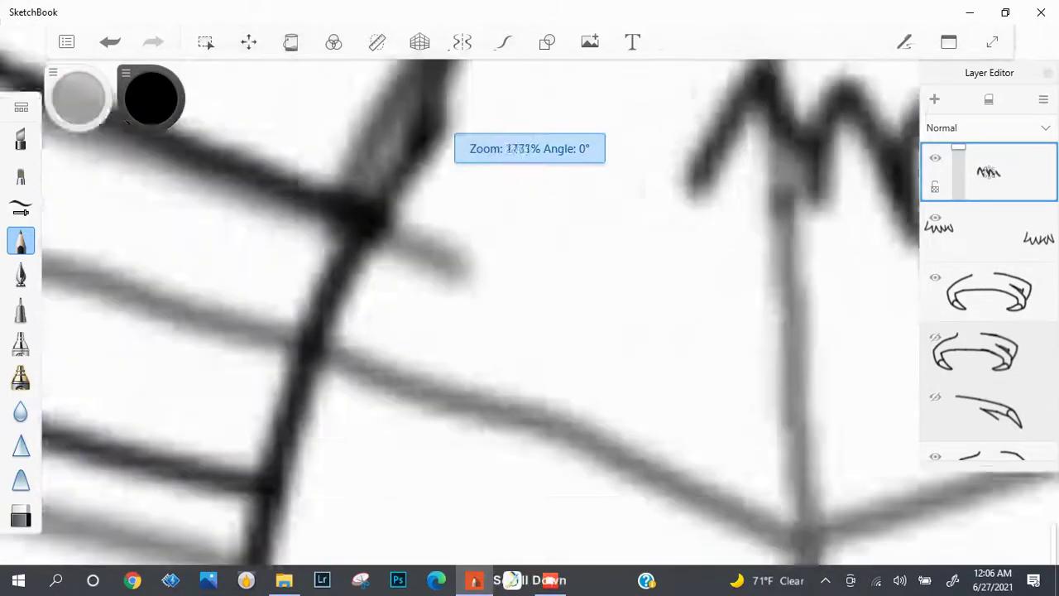
pyautogui.scroll(3, 530, 311)
pyautogui.hotkey('ctrl', 'z')
pyautogui.scroll(-4, 530, 311)
pyautogui.scroll(4, 530, 311)
pyautogui.moveTo(579, 140); pyautogui.dragTo(468, 389)
pyautogui.hotkey('ctrl', 'z')
pyautogui.moveTo(584, 145); pyautogui.dragTo(526, 365)
pyautogui.hotkey('ctrl', 'z')
pyautogui.moveTo(571, 161); pyautogui.dragTo(456, 108)
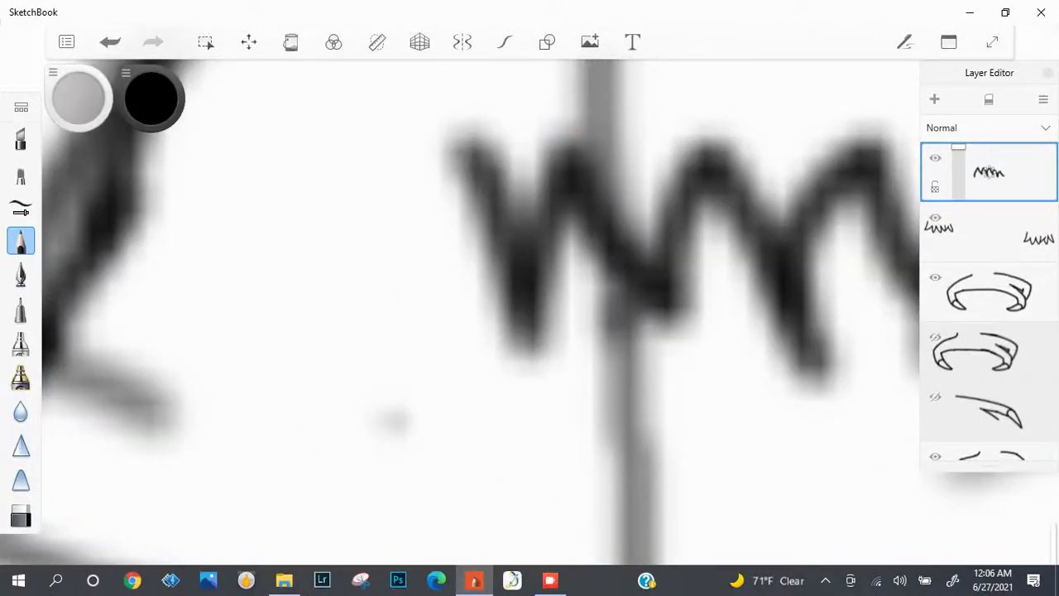
# Add two rounded feather peaks to the collar on the left side of the neck's centre guide line.
pyautogui.hotkey('ctrl', 'z')
pyautogui.moveTo(571, 161); pyautogui.dragTo(410, 174)
pyautogui.moveTo(352, 157); pyautogui.dragTo(459, 364)
pyautogui.scroll(-1, 530, 311)
pyautogui.moveTo(532, 202); pyautogui.dragTo(615, 378)
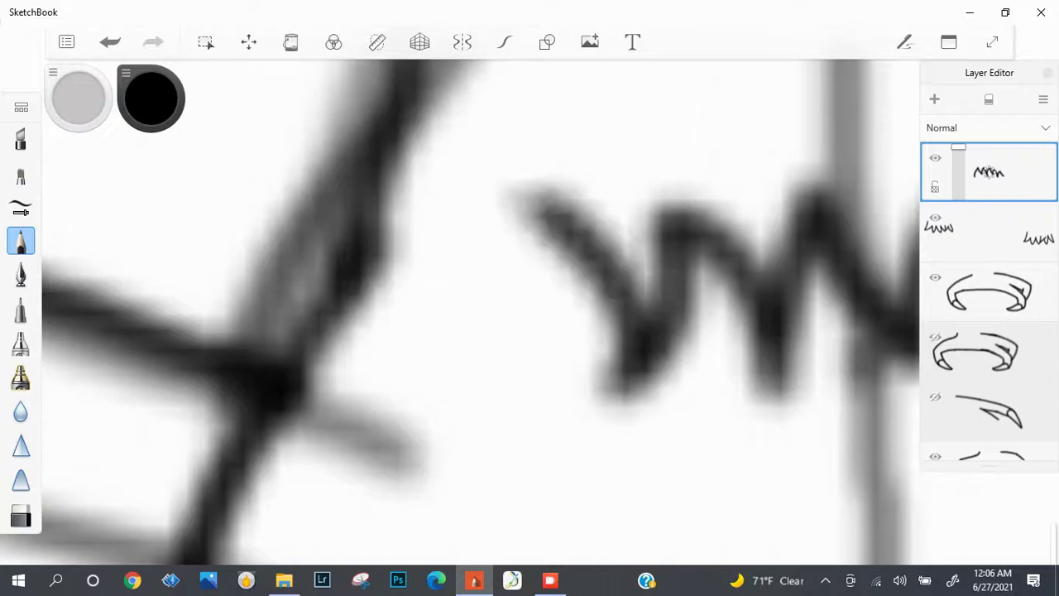
pyautogui.hotkey('ctrl', 'z')
pyautogui.moveTo(580, 149); pyautogui.dragTo(633, 385)
pyautogui.hotkey('ctrl', 'z')
pyautogui.moveTo(485, 248); pyautogui.dragTo(621, 368)
pyautogui.hotkey('ctrl', 'z')
pyautogui.moveTo(505, 223); pyautogui.dragTo(629, 389)
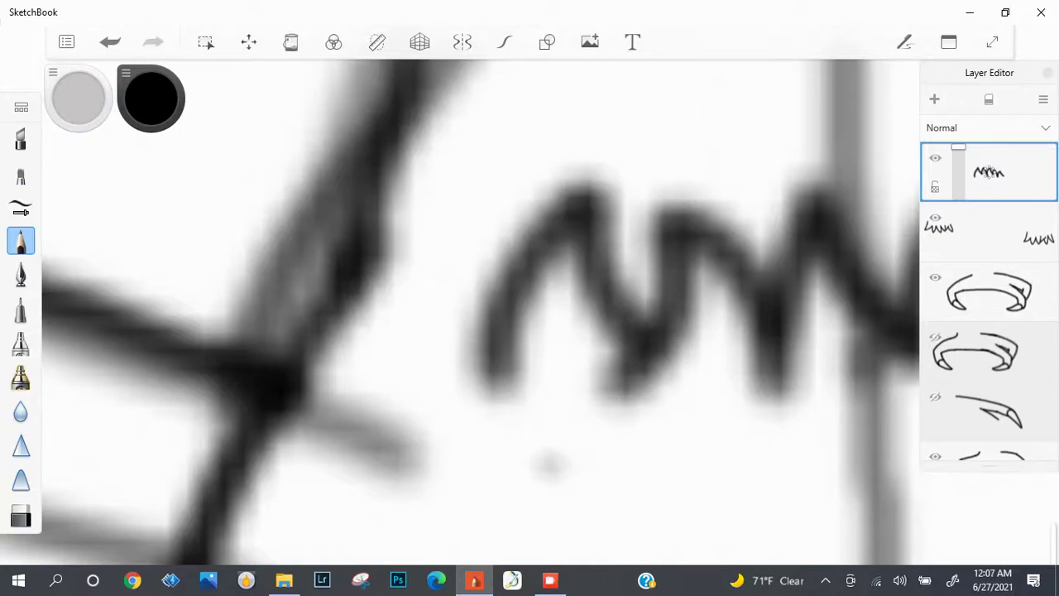
# Complete the feather collar with the remaining zigzag tips up to the neck outline at the left wing joint.
pyautogui.moveTo(426, 219); pyautogui.dragTo(501, 376)
pyautogui.moveTo(351, 190); pyautogui.dragTo(463, 418)
pyautogui.moveTo(397, 207); pyautogui.dragTo(273, 406)
pyautogui.moveTo(323, 224); pyautogui.dragTo(231, 443)
pyautogui.scroll(2, 530, 312)
pyautogui.moveTo(542, 310); pyautogui.dragTo(509, 480)
pyautogui.hotkey('ctrl', 'z')
pyautogui.moveTo(604, 91); pyautogui.dragTo(489, 389)
pyautogui.scroll(-5, 530, 311)
pyautogui.scroll(5, 529, 311)
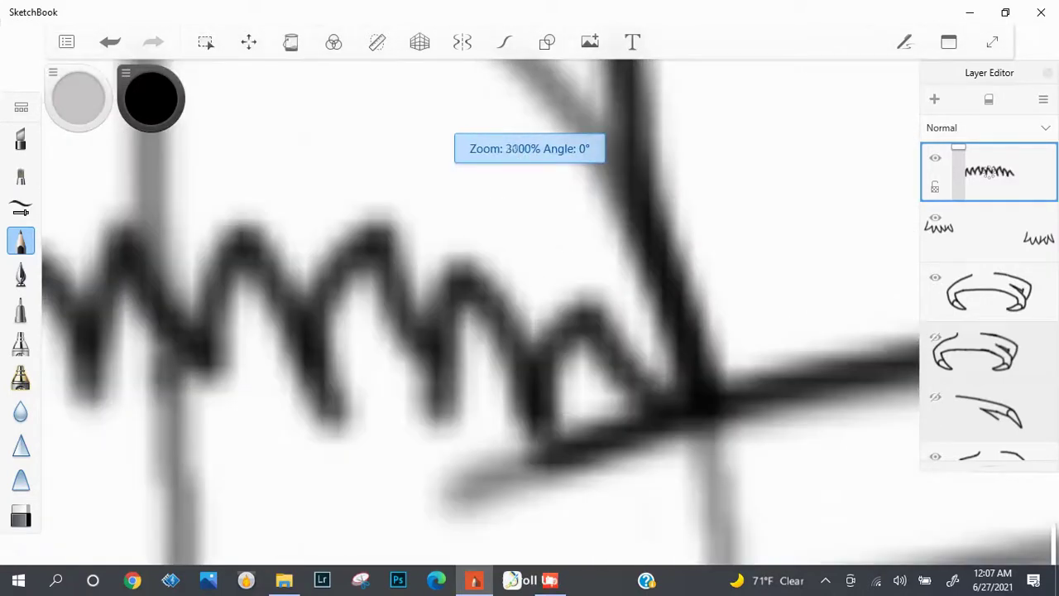
pyautogui.moveTo(711, 289); pyautogui.dragTo(811, 426)
pyautogui.hotkey('ctrl', 'z')
pyautogui.moveTo(629, 273); pyautogui.dragTo(596, 364)
pyautogui.scroll(-5, 530, 312)
pyautogui.scroll(4, 530, 311)
pyautogui.scroll(3, 530, 311)
pyautogui.hotkey('ctrl', 'z')
pyautogui.moveTo(728, 215); pyautogui.dragTo(571, 331)
pyautogui.hotkey('ctrl', 'z')
pyautogui.moveTo(720, 216); pyautogui.dragTo(588, 340)
pyautogui.hotkey('ctrl', 'z')
pyautogui.scroll(-5, 530, 311)
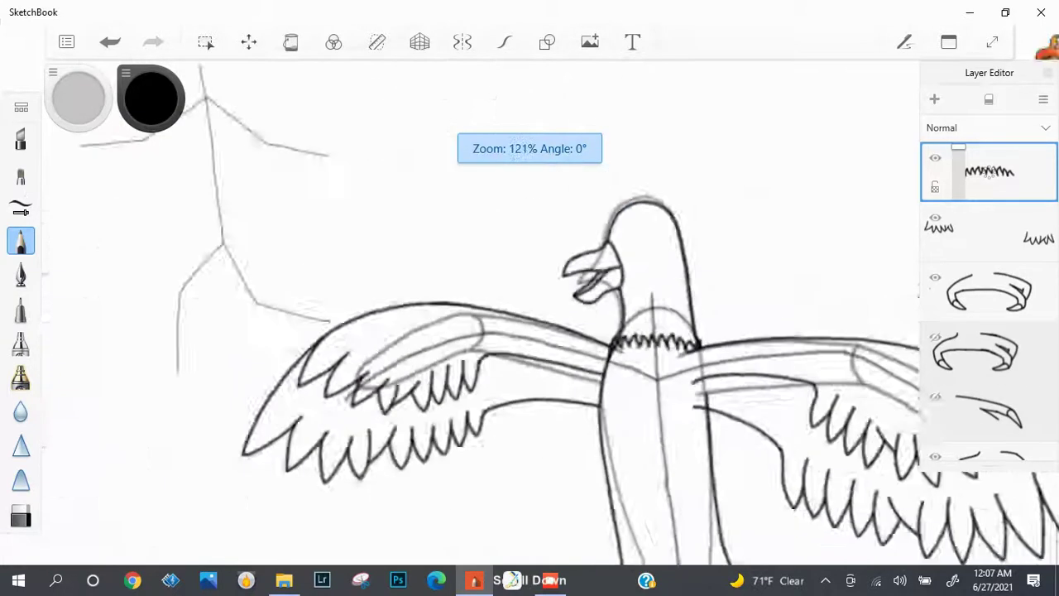
# Rework the feather collar's end stroke where it meets the neck outline at the left wing joint.
pyautogui.scroll(5, 530, 311)
pyautogui.hotkey('ctrl', 'z')
pyautogui.moveTo(642, 249); pyautogui.dragTo(547, 347)
pyautogui.hotkey('ctrl', 'z')
pyautogui.scroll(-3, 530, 311)
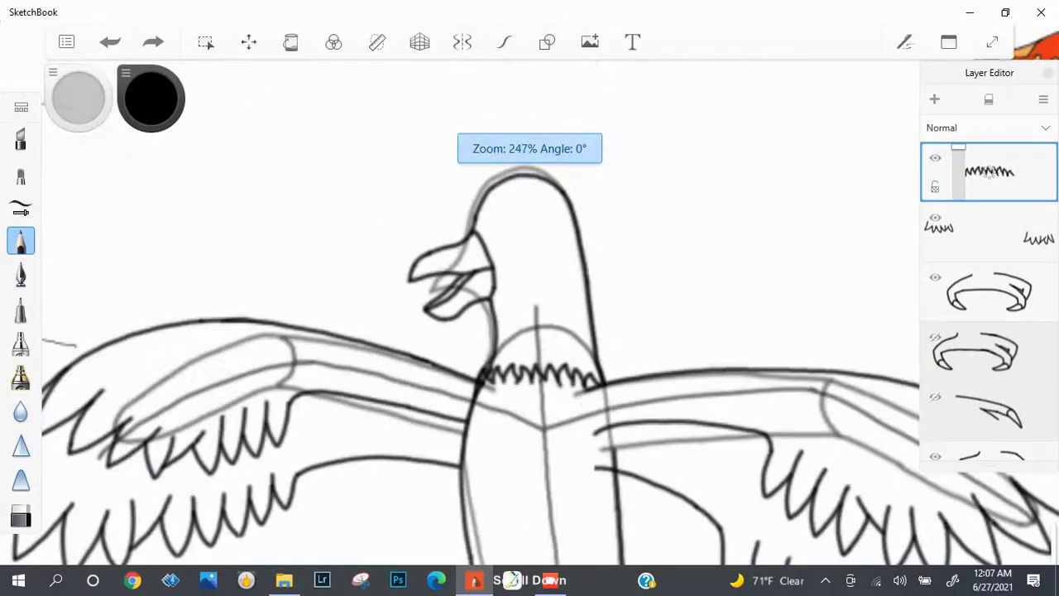
pyautogui.hotkey('ctrl', 'z')
pyautogui.scroll(5, 530, 311)
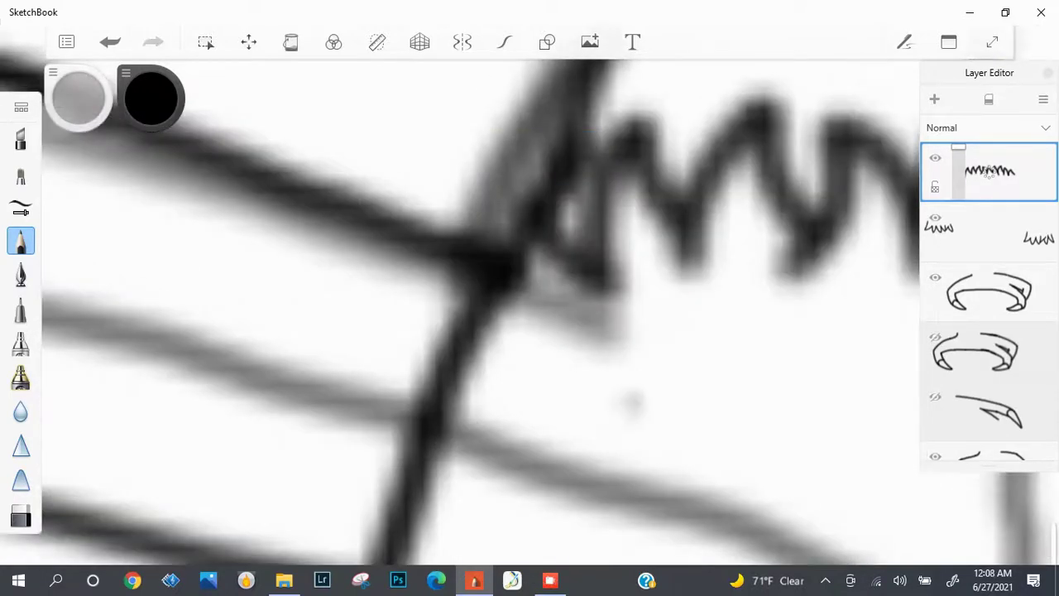
pyautogui.moveTo(612, 157); pyautogui.dragTo(505, 315)
pyautogui.moveTo(521, 166); pyautogui.dragTo(431, 422)
pyautogui.hotkey('ctrl', 'z')
pyautogui.scroll(-10, 515, 147)
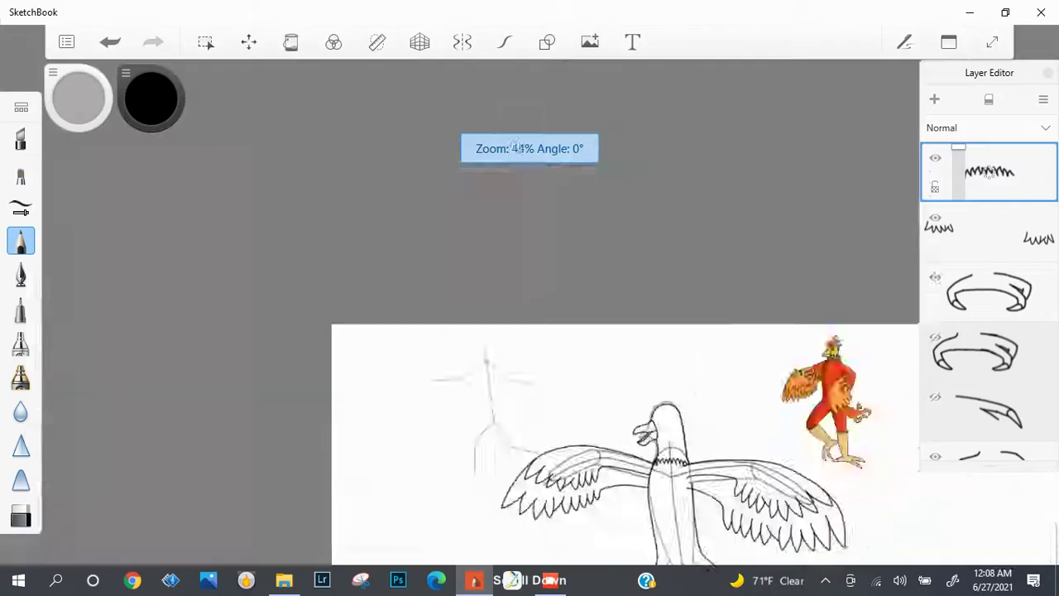
# Add a new layer and trace a small circle with the ellipse guide above the collar, against the neck's left outline.
pyautogui.scroll(6, 515, 147)
pyautogui.hotkey('ctrl', 'l')
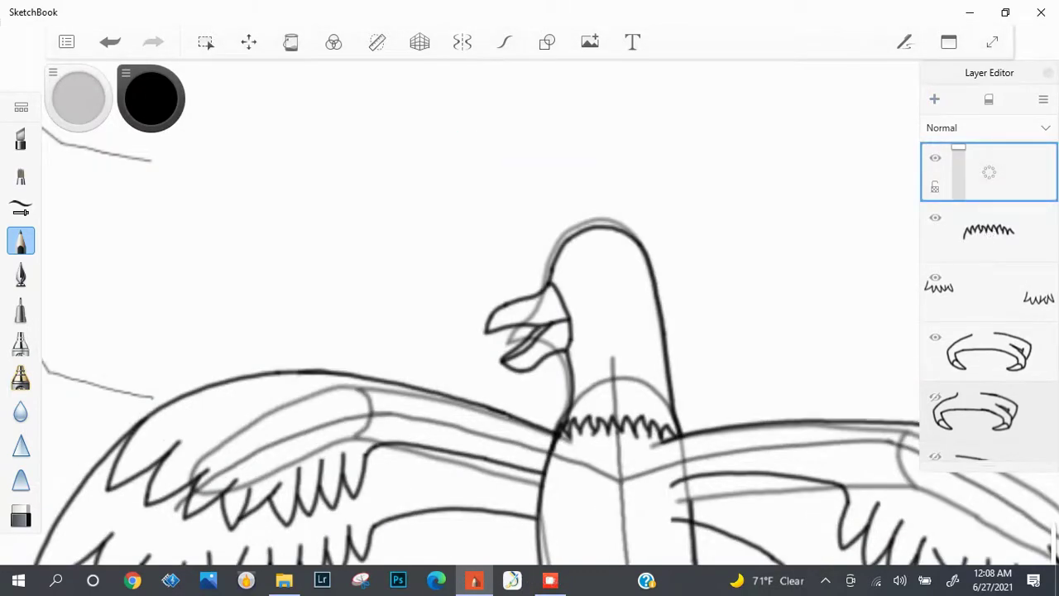
pyautogui.scroll(6, 530, 311)
pyautogui.scroll(-10, 529, 311)
pyautogui.scroll(9, 530, 311)
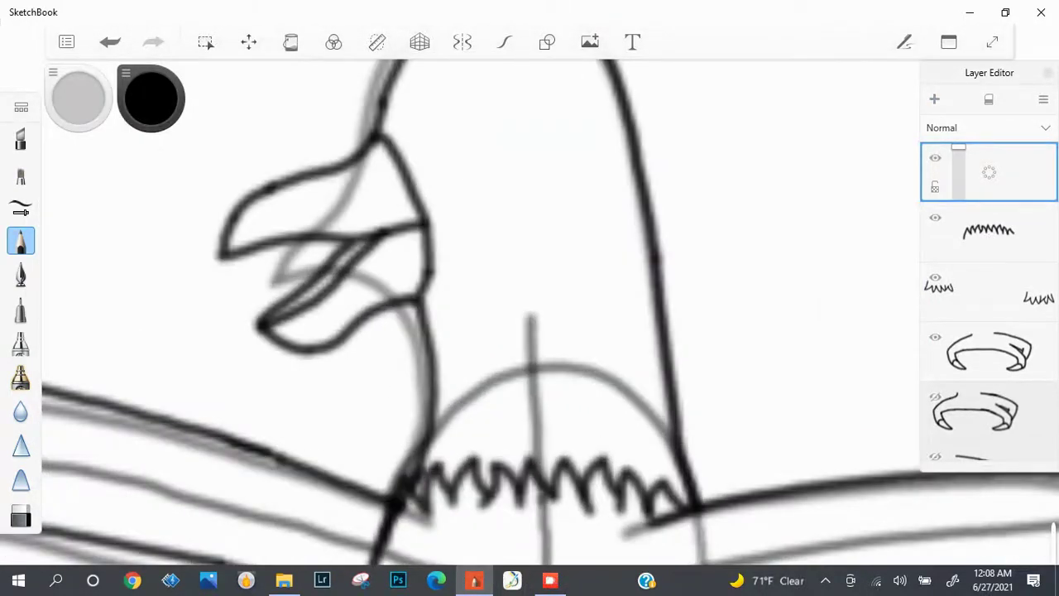
pyautogui.press('r')
pyautogui.press('e')
pyautogui.moveTo(530, 294); pyautogui.dragTo(463, 376)
pyautogui.hotkey('ctrl', 'z')
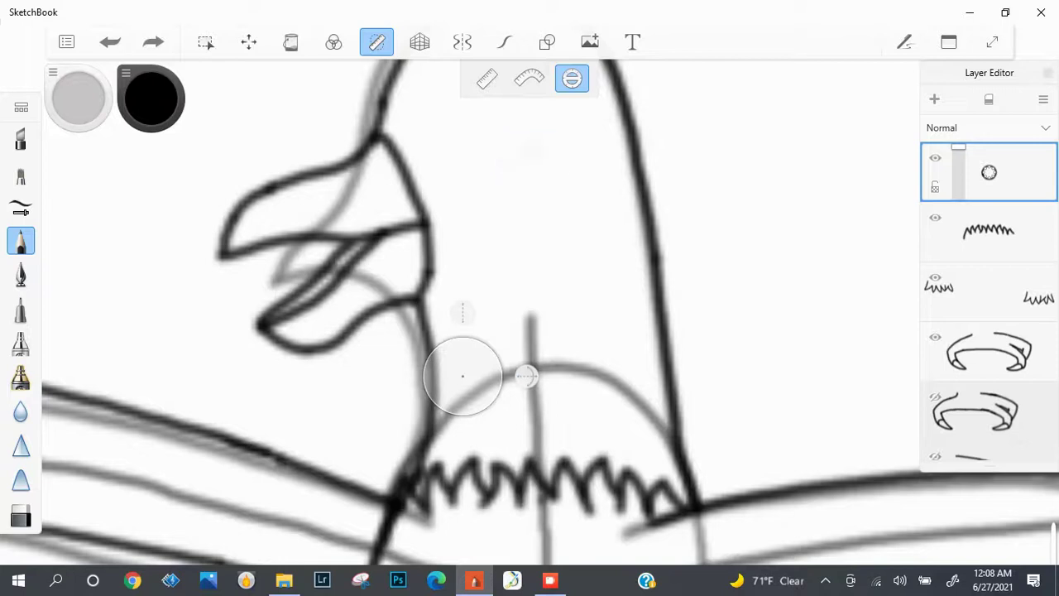
pyautogui.hotkey('ctrl', 'z')
pyautogui.moveTo(463, 344); pyautogui.dragTo(459, 345)
# Trace a second circle of the same size just right of the neck's centre guide line, level with the first.
pyautogui.moveTo(463, 377); pyautogui.dragTo(615, 379)
pyautogui.hotkey('ctrl', 'z')
pyautogui.moveTo(585, 348)
pyautogui.mouseDown()
pyautogui.moveTo(615, 379)
pyautogui.moveTo(669, 379)
pyautogui.mouseUp()
# Trace a half circle with the ellipse guide bulging outward from the neck's right outline, level with the two circles.
pyautogui.moveTo(666, 325); pyautogui.dragTo(667, 328)
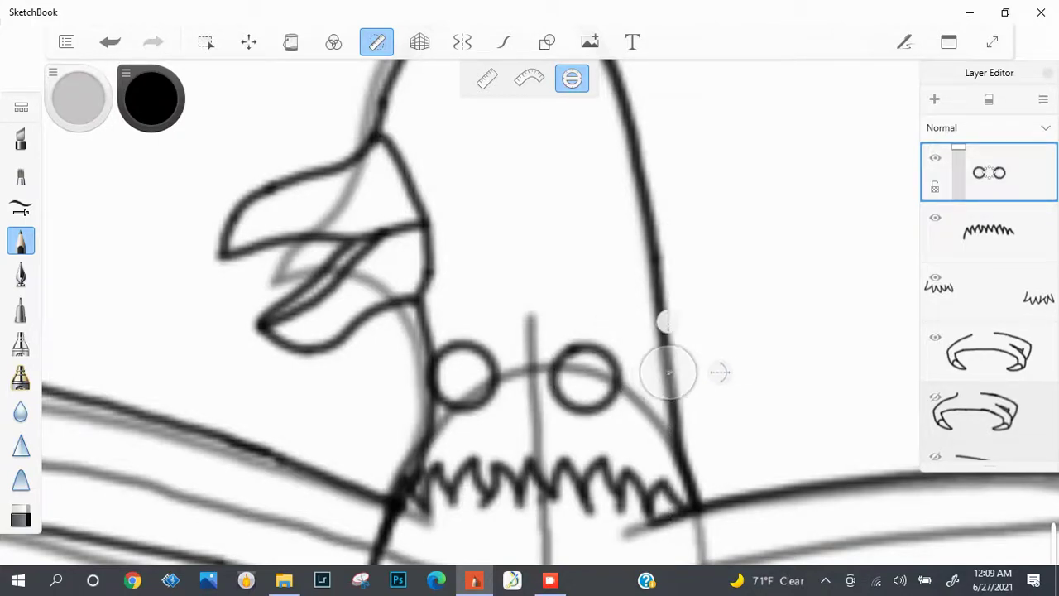
pyautogui.moveTo(667, 346); pyautogui.dragTo(695, 375)
pyautogui.hotkey('ctrl', 'z')
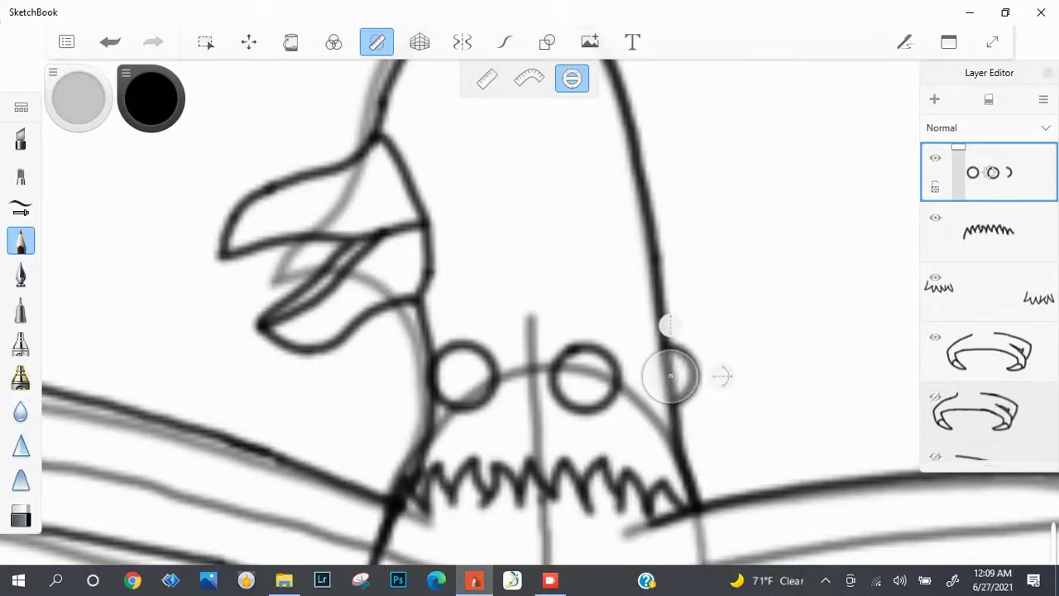
pyautogui.scroll(1, 648, 433)
pyautogui.press('e')
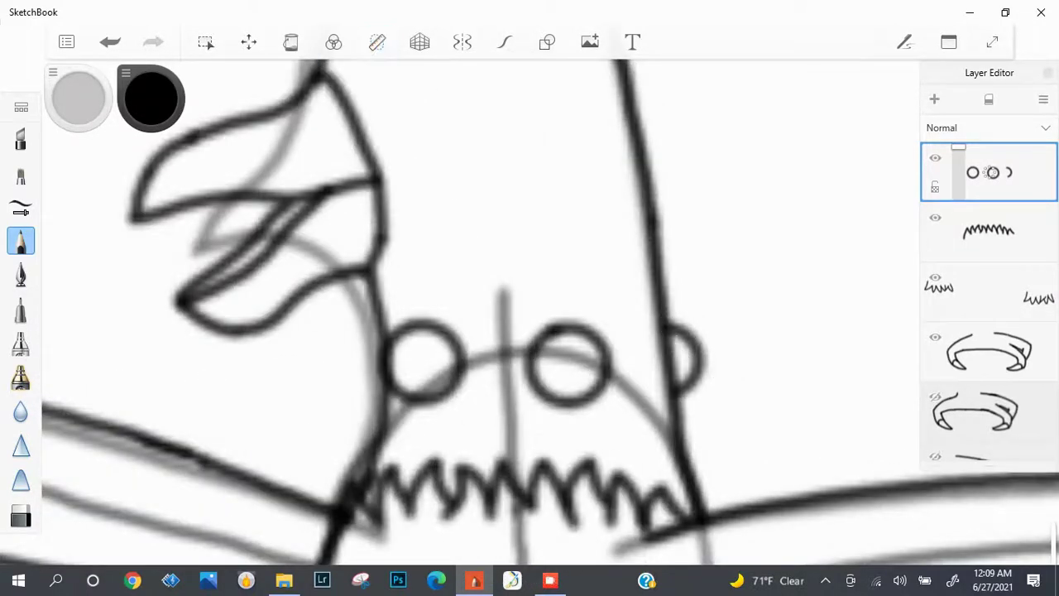
# Try replacing the half circle on the neck's right outline with one placed slightly lower.
pyautogui.hotkey('ctrl', 'shift', 'n')
pyautogui.scroll(3, 529, 315)
pyautogui.press('v')
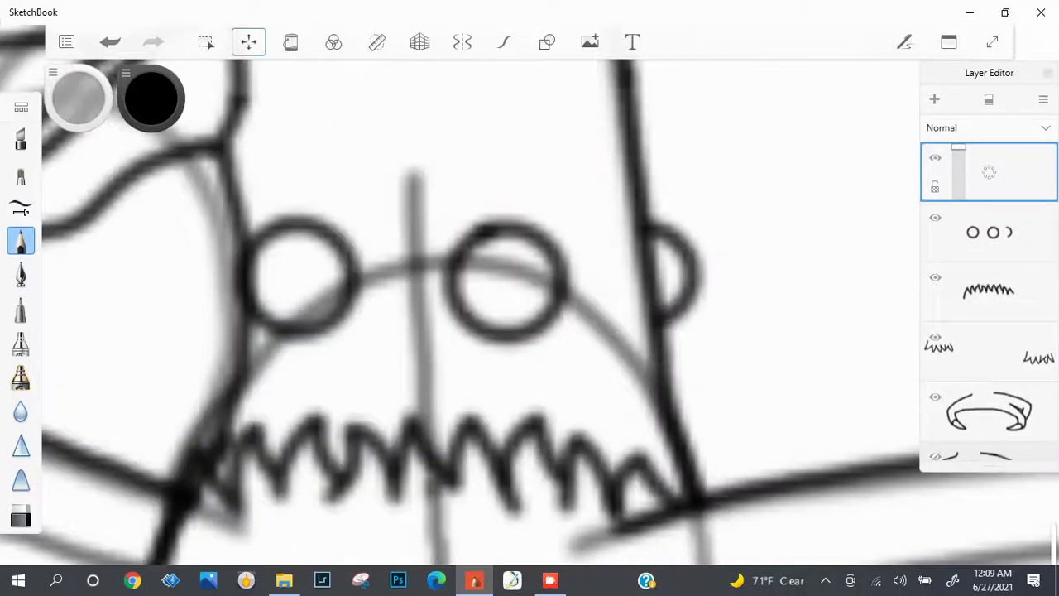
pyautogui.press('Escape')
pyautogui.press('e')
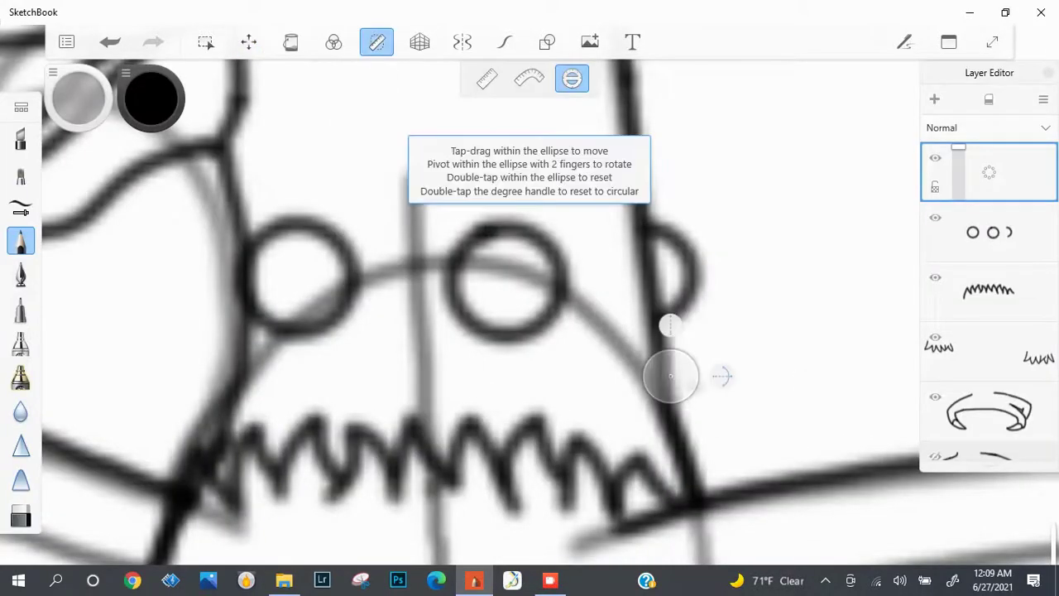
pyautogui.moveTo(665, 360); pyautogui.dragTo(652, 275)
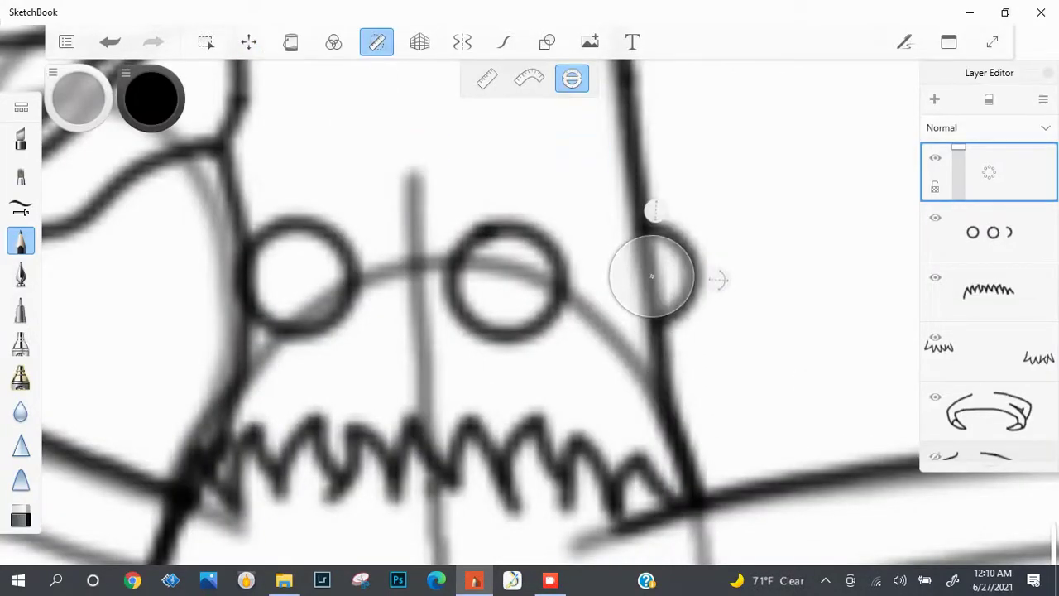
pyautogui.moveTo(652, 275)
pyautogui.mouseDown()
pyautogui.moveTo(650, 343)
pyautogui.moveTo(652, 287)
pyautogui.mouseUp()
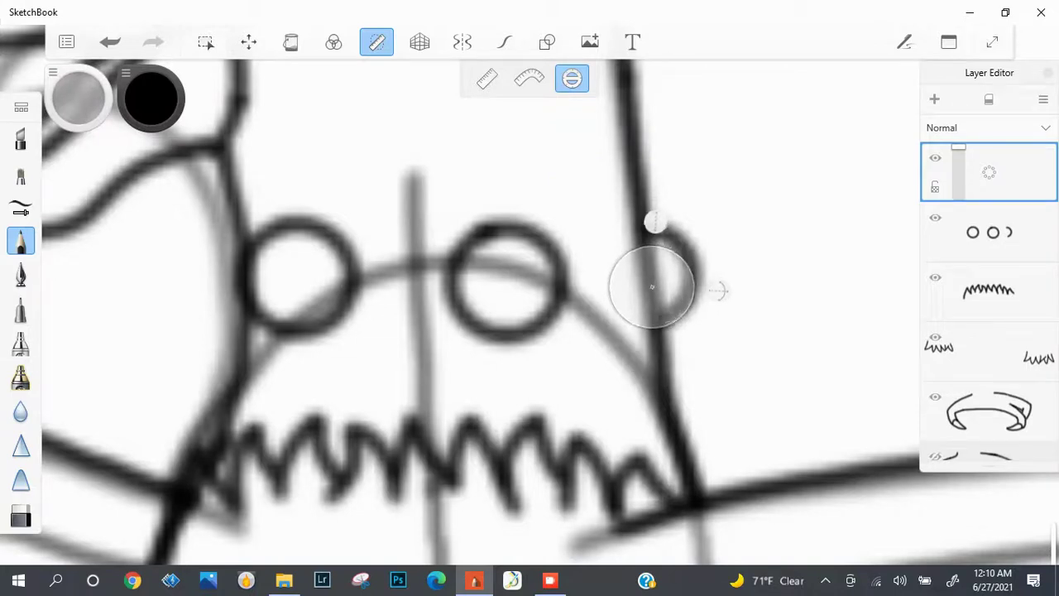
pyautogui.hotkey('ctrl', 'z')
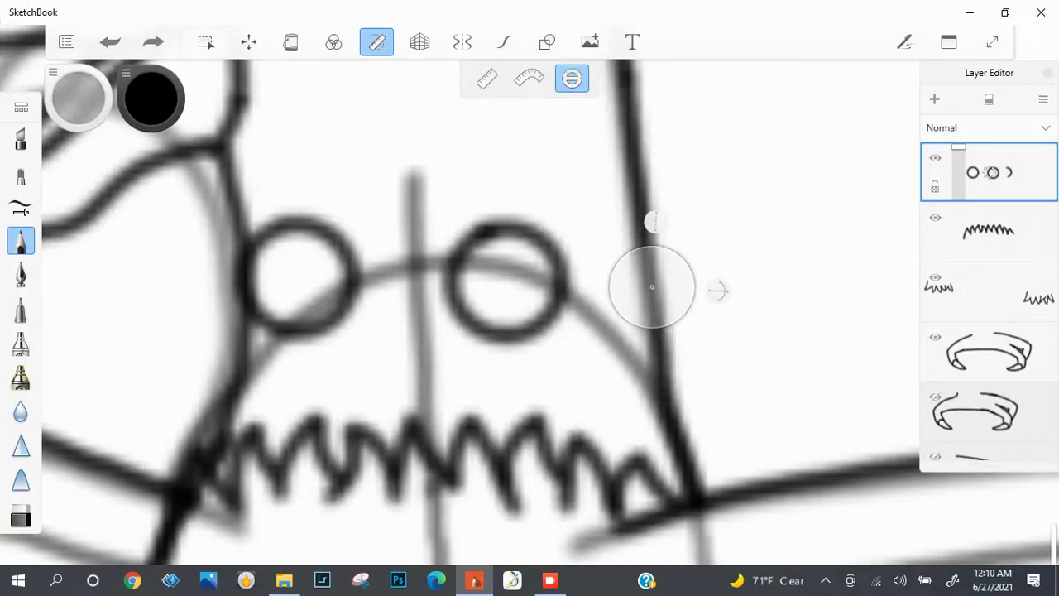
pyautogui.hotkey('ctrl', 'y')
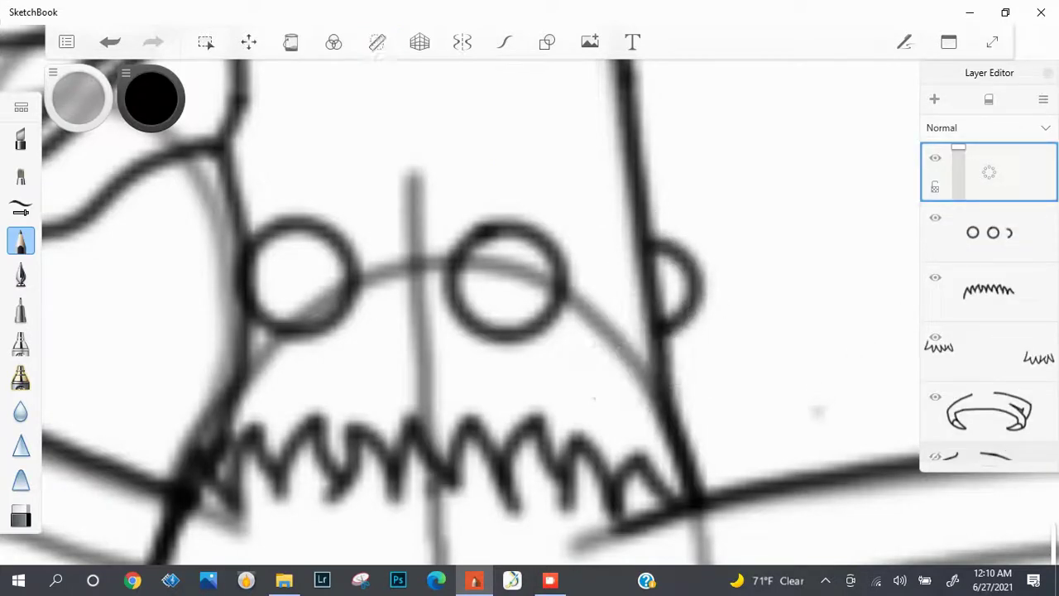
# Retrace the half circle on the neck's right outline with a larger, repositioned ellipse guide, and add a new layer.
pyautogui.hotkey('ctrl', 'z')
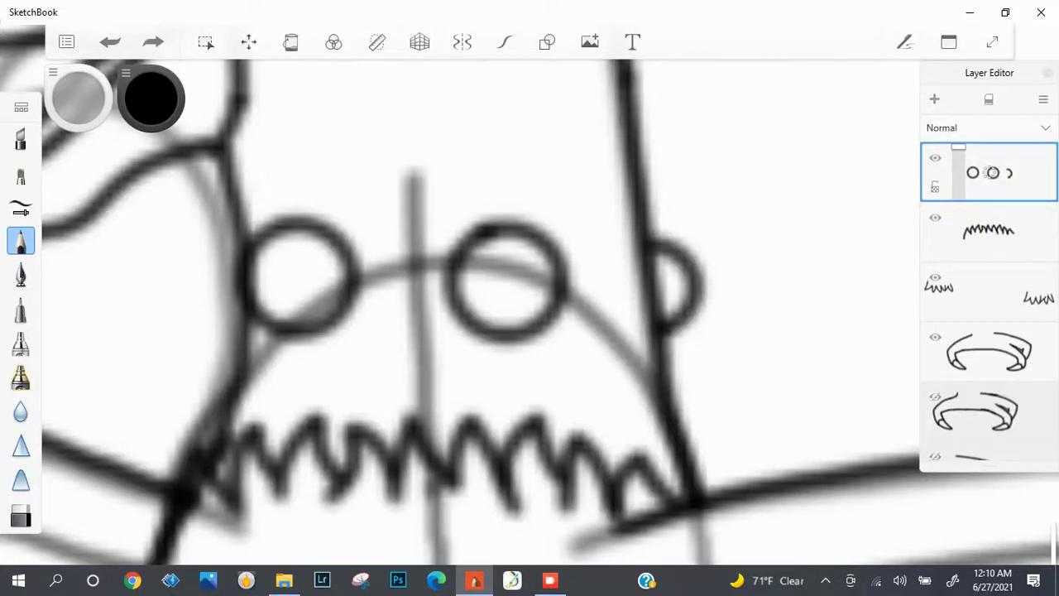
pyautogui.press('e')
pyautogui.hotkey('ctrl', 'z')
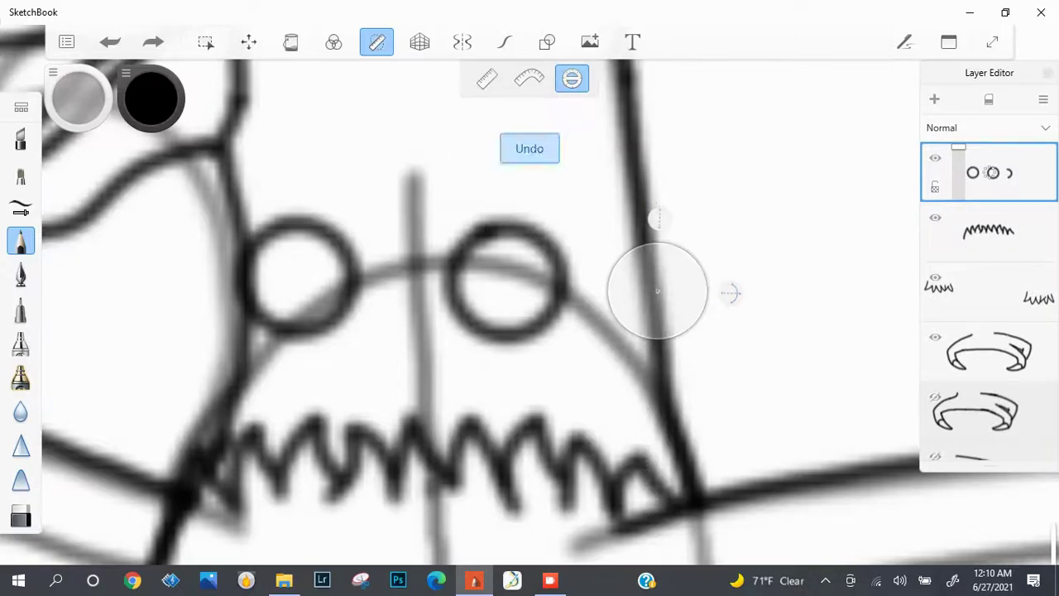
pyautogui.moveTo(691, 248); pyautogui.dragTo(706, 336)
pyautogui.hotkey('ctrl', 'z')
pyautogui.moveTo(657, 291); pyautogui.dragTo(646, 289)
pyautogui.moveTo(670, 245); pyautogui.dragTo(674, 332)
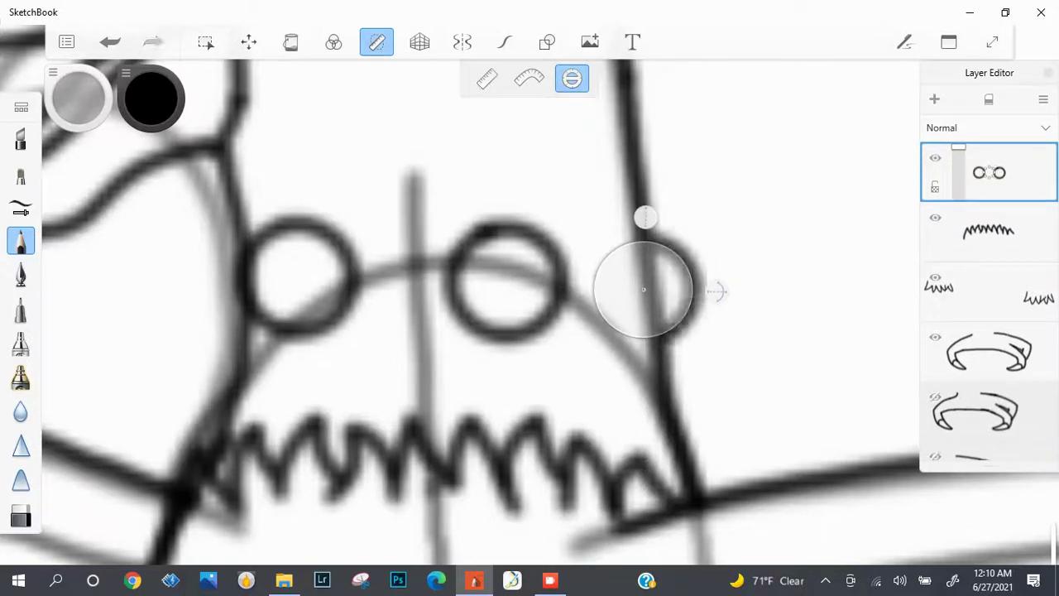
pyautogui.hotkey('ctrl', 'shift', 'n')
pyautogui.press('e')
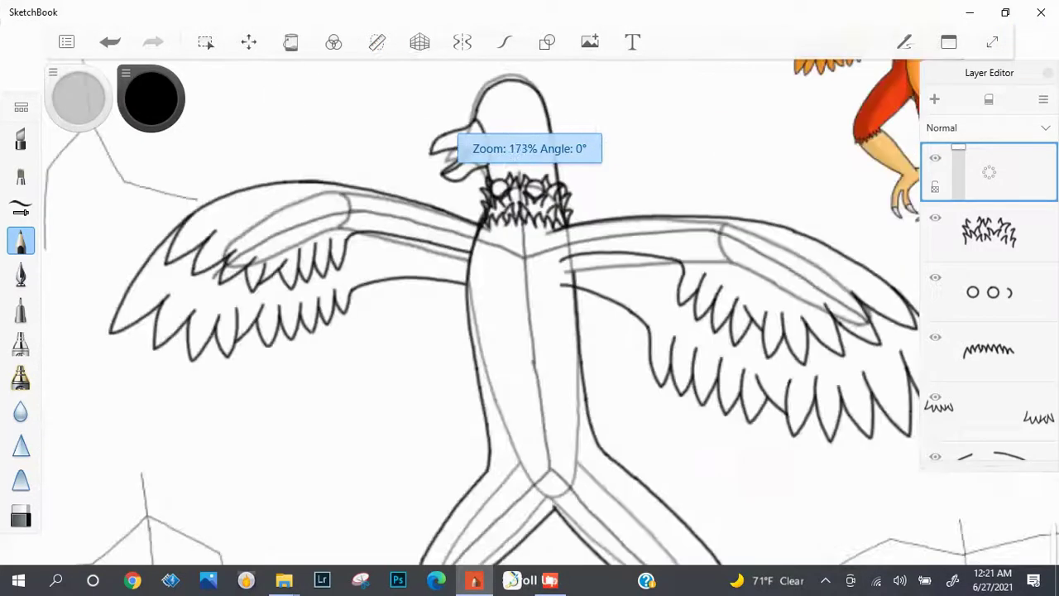
# Draw a small eye outline on the head behind the beak, with a slanted top edge and rounded bottom.
pyautogui.scroll(5, 508, 215)
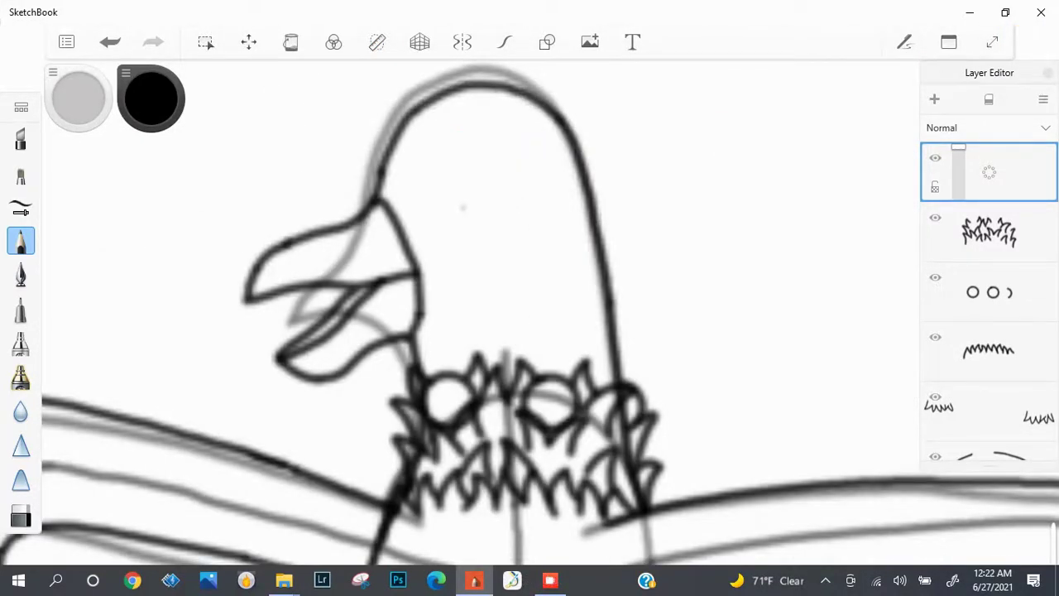
pyautogui.scroll(2, 463, 208)
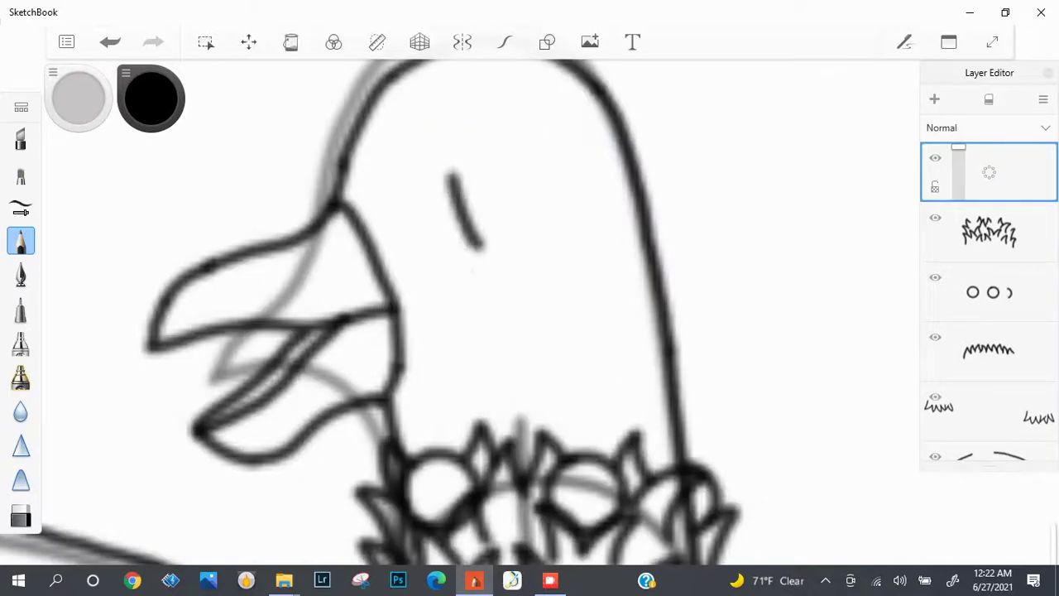
pyautogui.hotkey('ctrl', 'z')
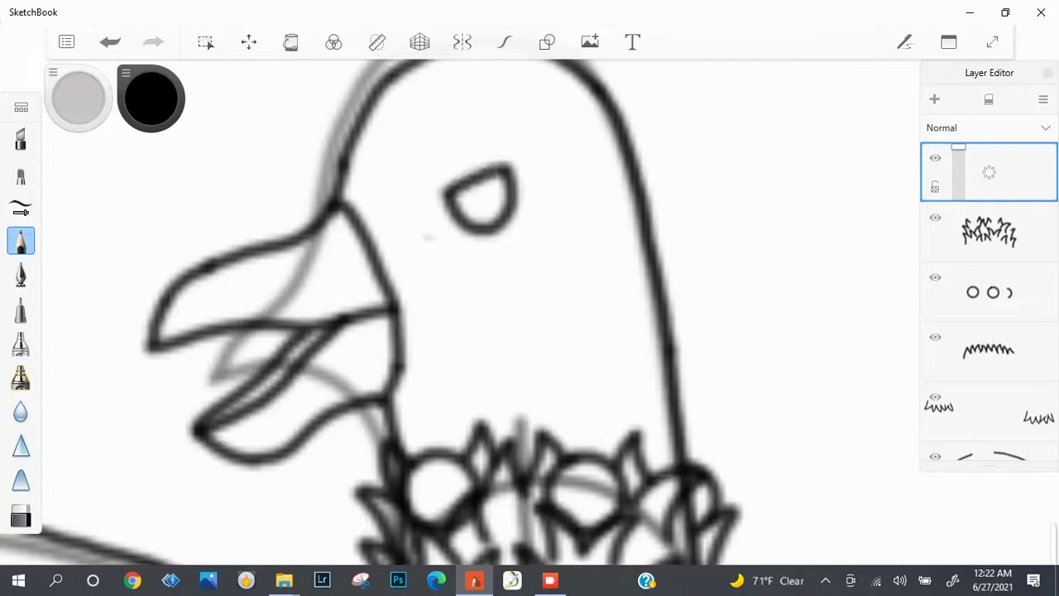
# Transform the eye outline to make it slightly larger.
pyautogui.scroll(-3, 405, 355)
pyautogui.scroll(5, 405, 355)
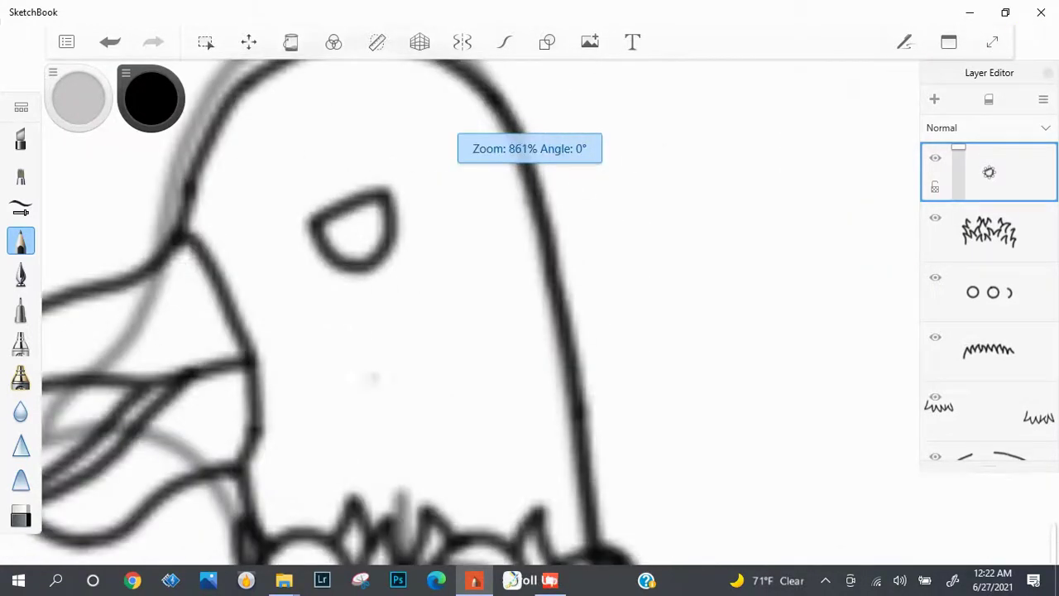
pyautogui.press('v')
pyautogui.moveTo(356, 231); pyautogui.dragTo(368, 241)
pyautogui.click(679, 78)
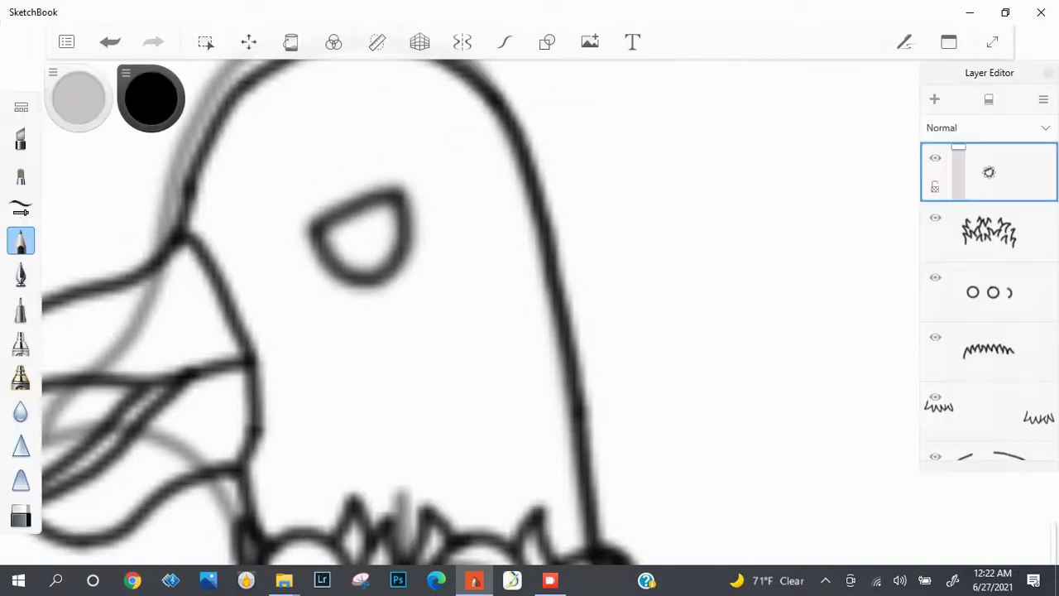
# Lower the eye layer's opacity and trace the eye in clean dark lines on a new layer above it.
pyautogui.moveTo(958, 248); pyautogui.dragTo(959, 217)
pyautogui.hotkey('ctrl', 'l')
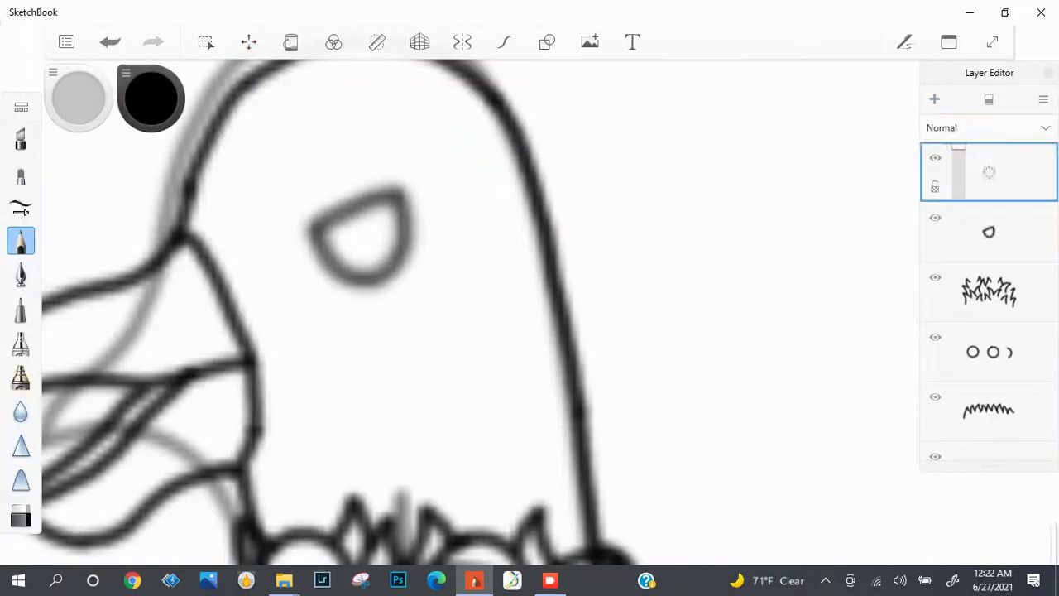
pyautogui.hotkey('ctrl', 'z')
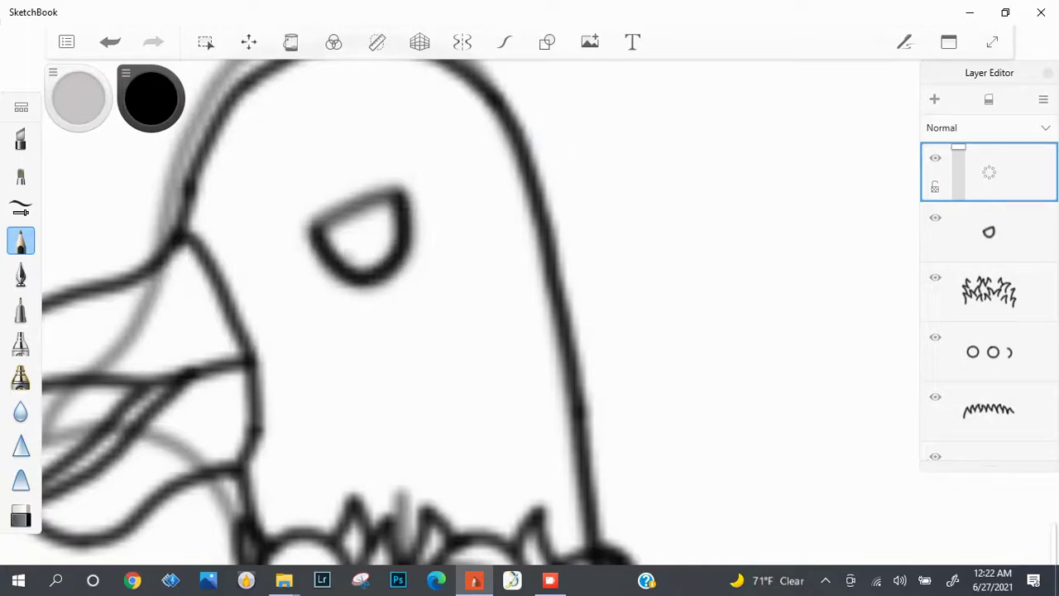
pyautogui.hotkey('ctrl', 'z')
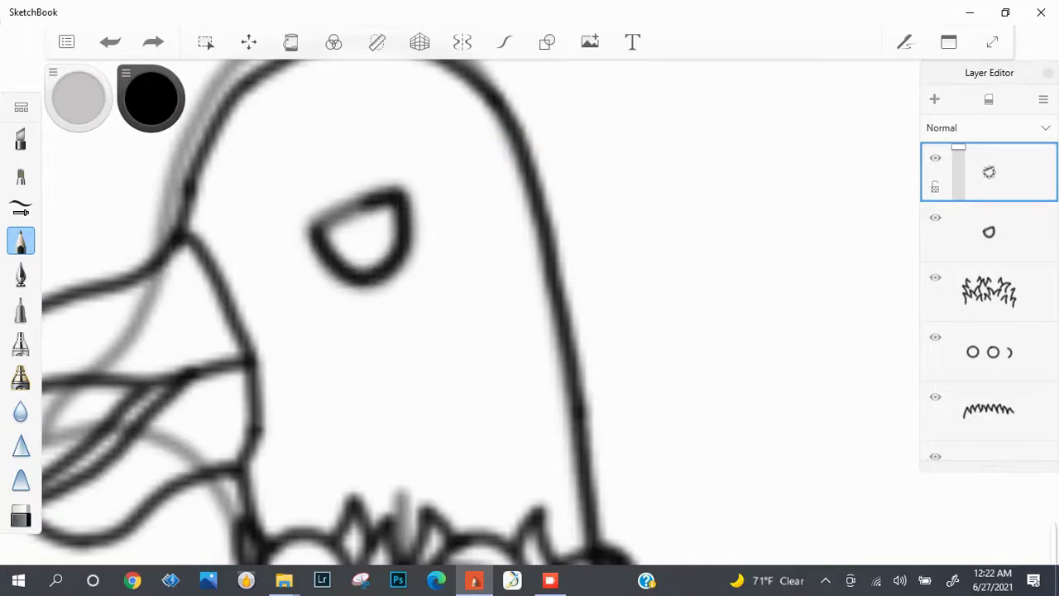
pyautogui.moveTo(416, 208); pyautogui.dragTo(428, 323)
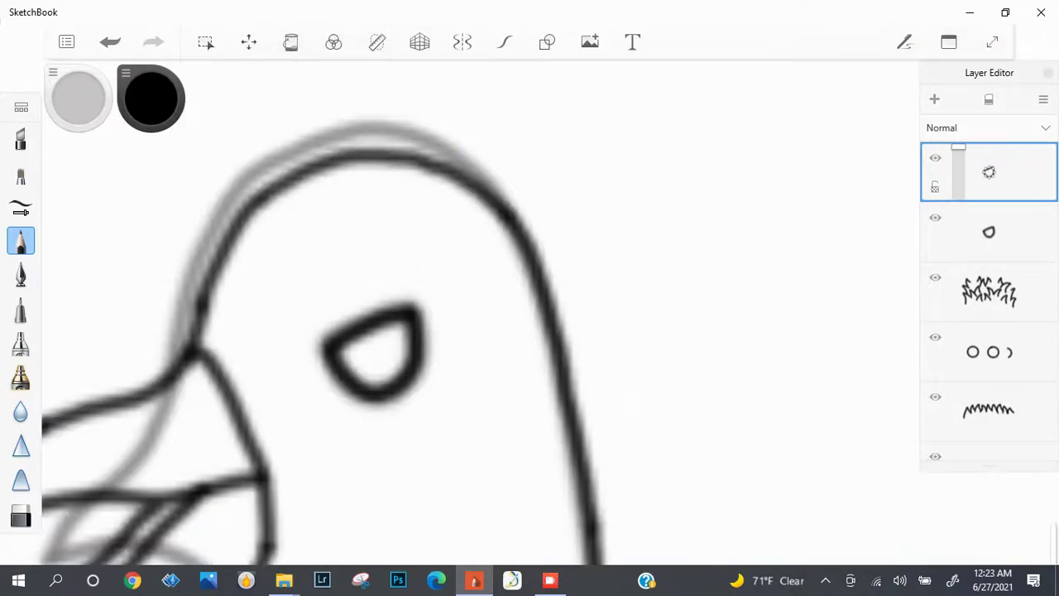
# Hide the faded original eye layer and add a new layer above the traced eye.
pyautogui.click(989, 232)
pyautogui.click(935, 218)
pyautogui.click(989, 172)
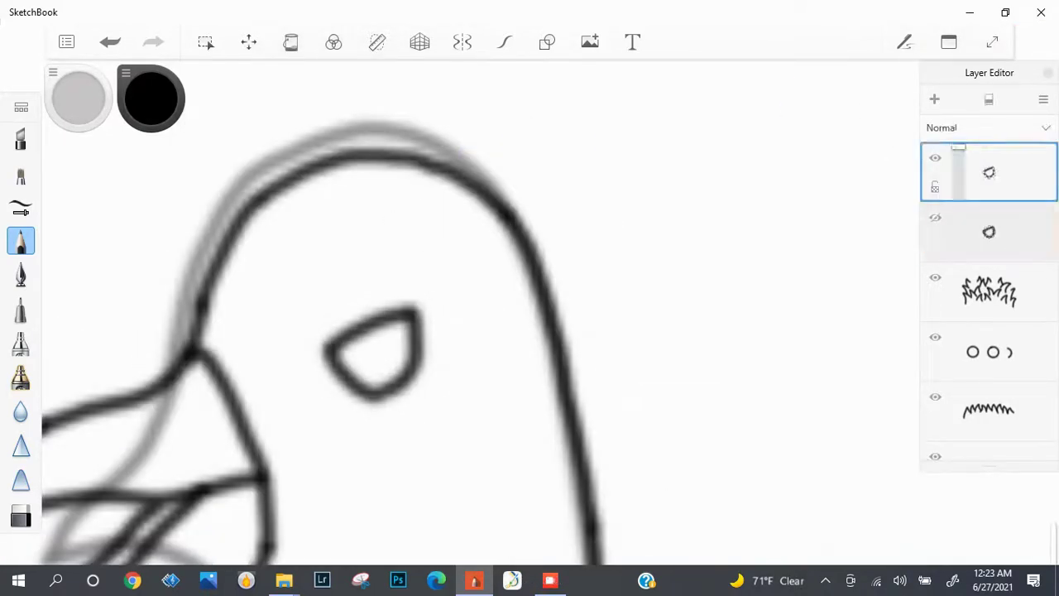
pyautogui.scroll(-5, 487, 366)
pyautogui.scroll(5, 486, 366)
pyautogui.hotkey('ctrl', 'd')
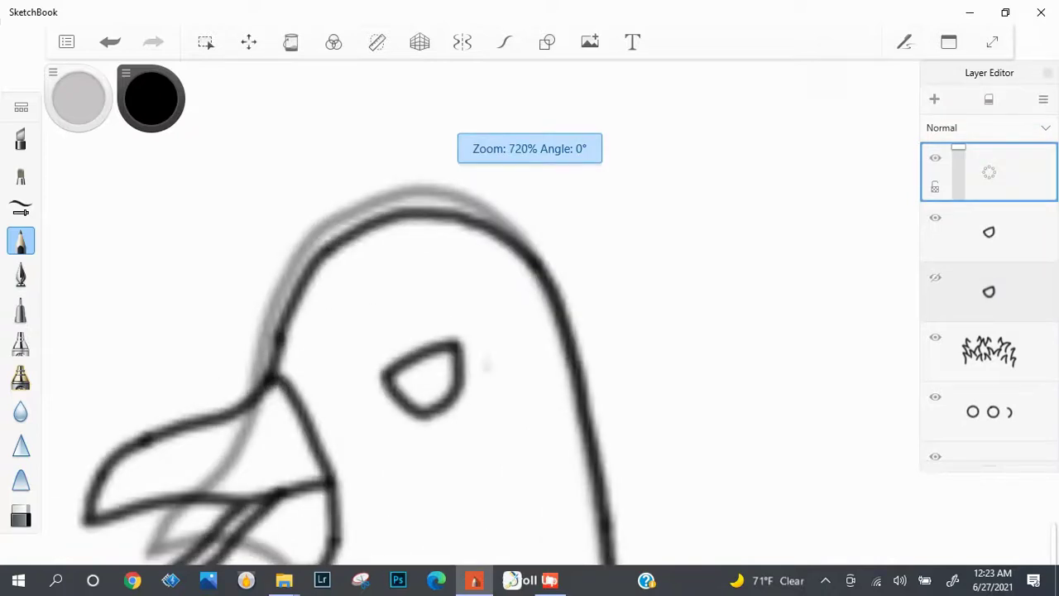
# Try several wavy crest strokes rising from the forehead and sweeping back above the head.
pyautogui.moveTo(319, 197); pyautogui.dragTo(275, 339)
pyautogui.hotkey('ctrl', 'z')
pyautogui.moveTo(319, 187)
pyautogui.mouseDown()
pyautogui.moveTo(268, 346)
pyautogui.moveTo(356, 152)
pyautogui.moveTo(559, 60)
pyautogui.mouseUp()
pyautogui.hotkey('ctrl', 'z')
pyautogui.hotkey('ctrl', 'z')
pyautogui.scroll(-2, 513, 314)
pyautogui.scroll(2, 585, 220)
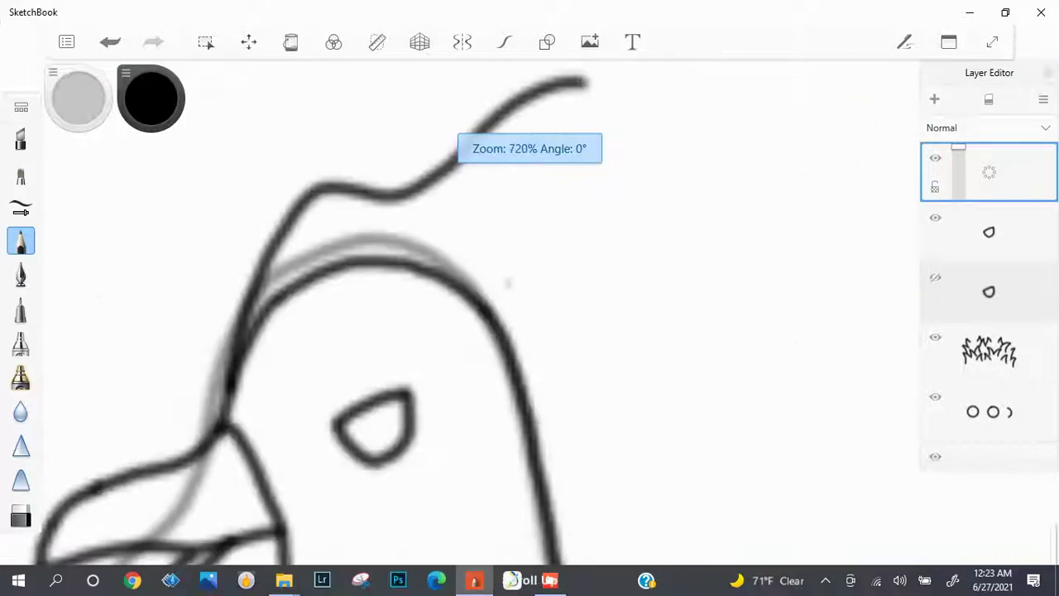
pyautogui.hotkey('ctrl', 'z')
pyautogui.moveTo(230, 387)
pyautogui.mouseDown()
pyautogui.moveTo(241, 331)
pyautogui.moveTo(373, 162)
pyautogui.moveTo(496, 103)
pyautogui.mouseUp()
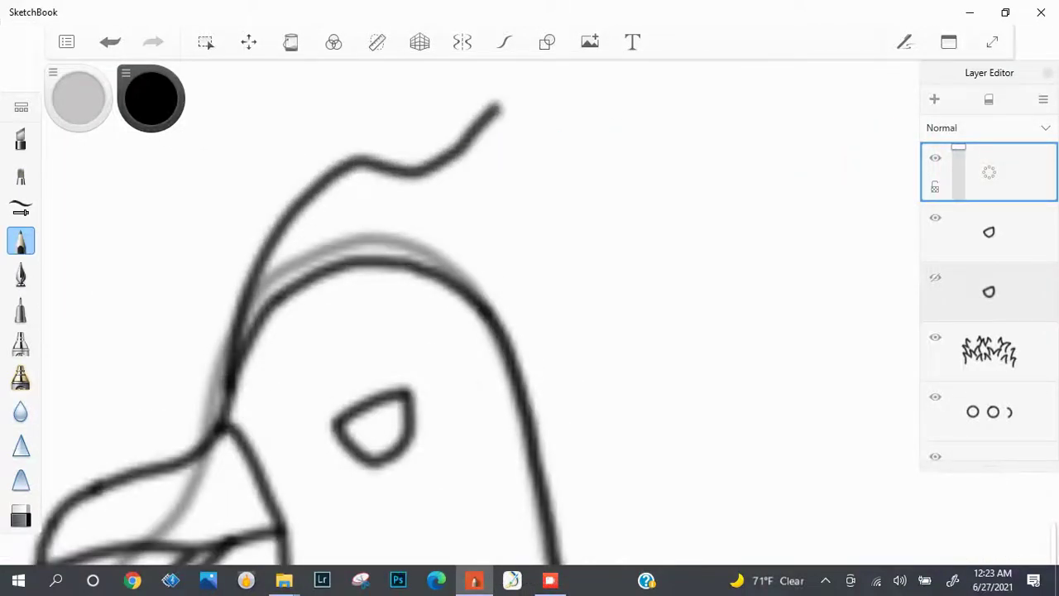
pyautogui.hotkey('ctrl', 'z')
# Draw the crest's front edge up from the forehead and extend it backward with wavy, pointed plumes.
pyautogui.moveTo(222, 396); pyautogui.dragTo(308, 164)
pyautogui.moveTo(377, 149)
pyautogui.mouseDown()
pyautogui.moveTo(439, 90)
pyautogui.moveTo(700, 156)
pyautogui.moveTo(489, 131)
pyautogui.moveTo(579, 195)
pyautogui.moveTo(732, 123)
pyautogui.moveTo(711, 180)
pyautogui.mouseUp()
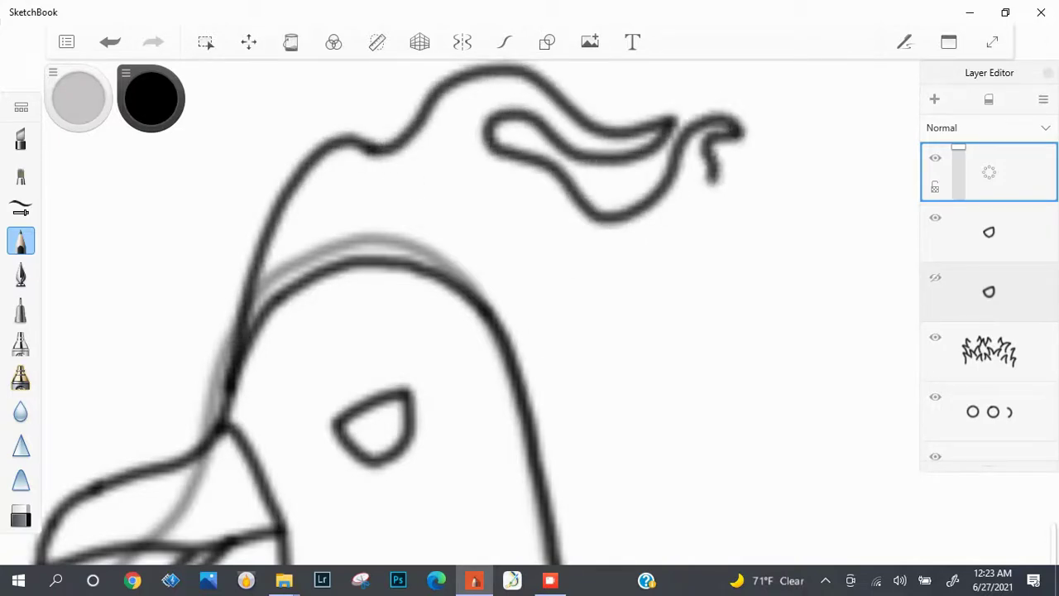
pyautogui.hotkey('ctrl', 'z')
pyautogui.moveTo(730, 128)
pyautogui.mouseDown()
pyautogui.moveTo(710, 170)
pyautogui.moveTo(579, 252)
pyautogui.moveTo(501, 232)
pyautogui.moveTo(575, 399)
pyautogui.moveTo(695, 367)
pyautogui.mouseUp()
# Undo the last swept-back plume strokes of the crest.
pyautogui.hotkey('ctrl', 'z')
pyautogui.hotkey('ctrl', 'z')
pyautogui.hotkey('ctrl', 'z')
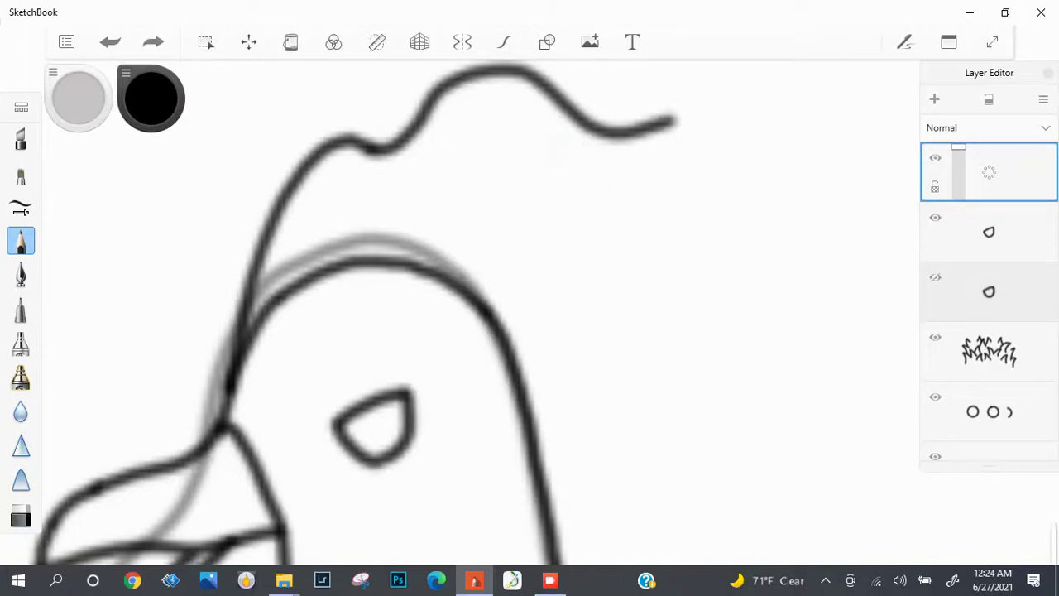
# Try a short upright plume with a curled back edge at the end of the crest's front line.
pyautogui.moveTo(406, 148); pyautogui.dragTo(501, 62)
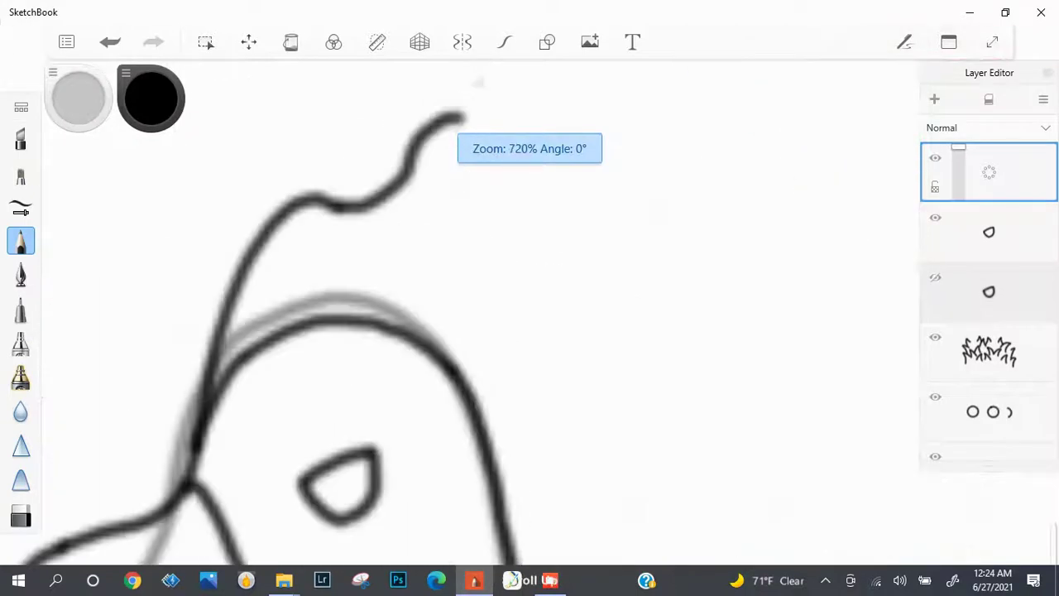
pyautogui.moveTo(454, 126); pyautogui.dragTo(402, 238)
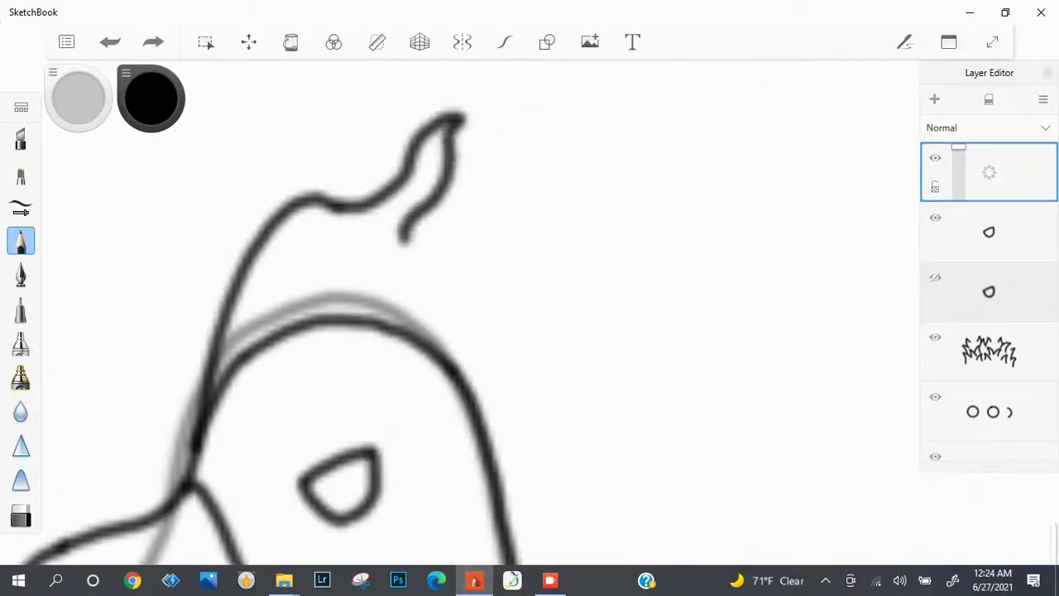
pyautogui.hotkey('ctrl', 'z')
pyautogui.moveTo(336, 207)
pyautogui.mouseDown()
pyautogui.moveTo(377, 154)
pyautogui.moveTo(432, 112)
pyautogui.mouseUp()
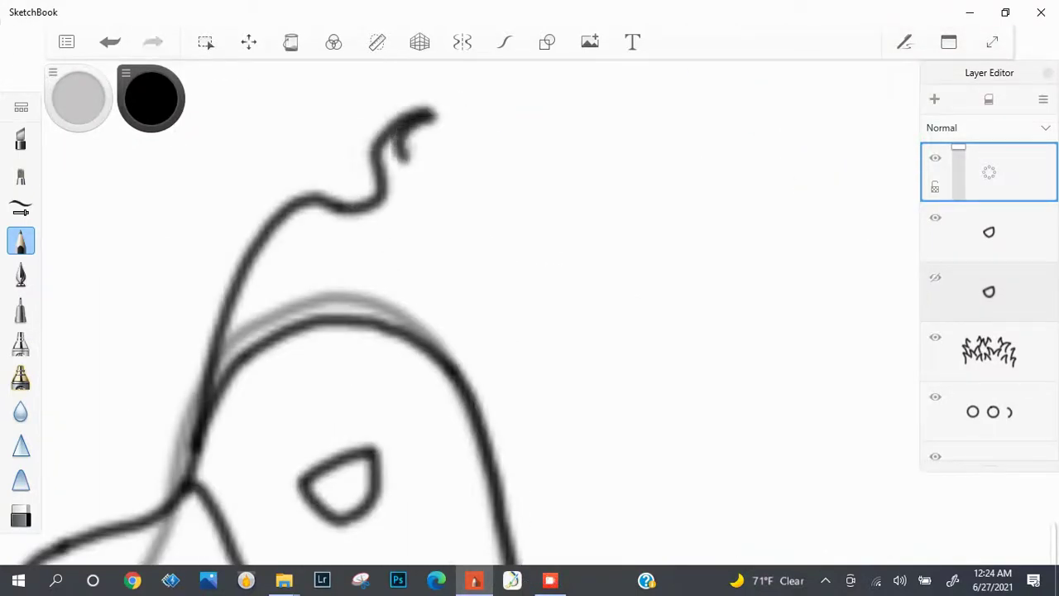
pyautogui.moveTo(473, 118)
pyautogui.mouseDown()
pyautogui.moveTo(490, 153)
pyautogui.moveTo(429, 195)
pyautogui.mouseUp()
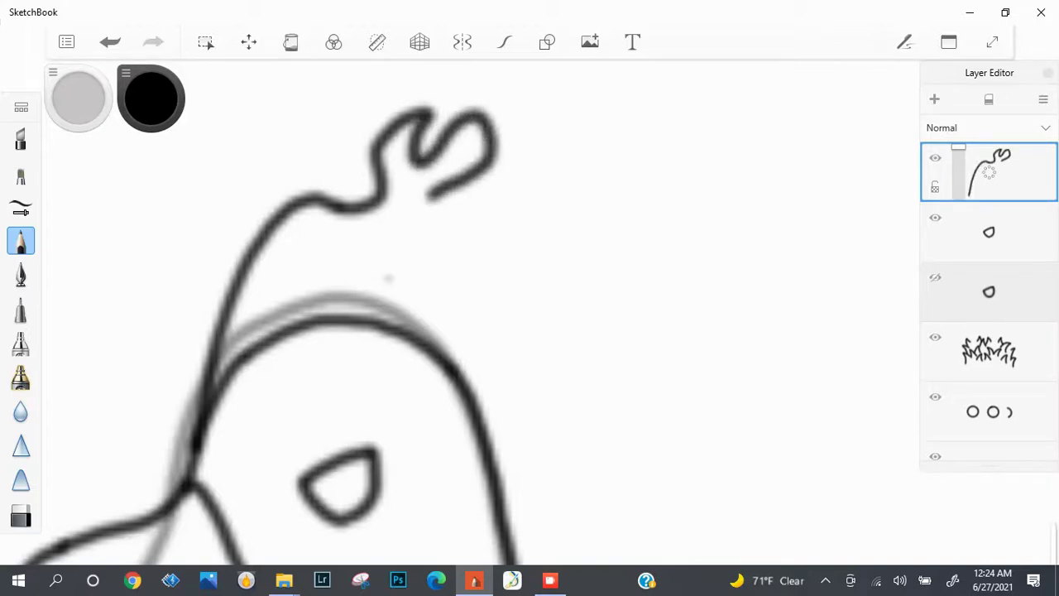
pyautogui.hotkey('ctrl', 'z')
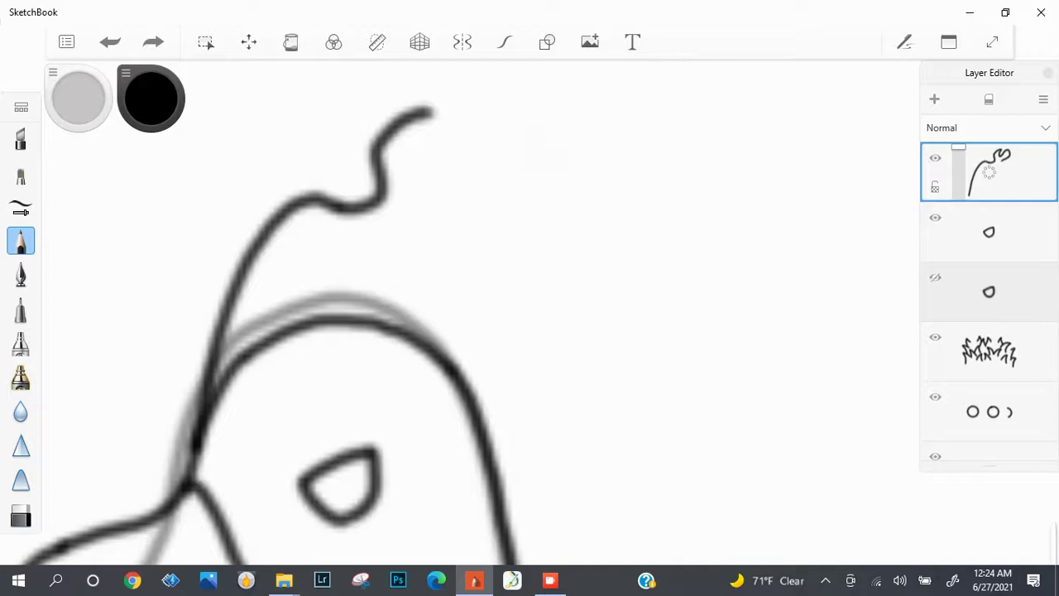
# Try a row of curled plumes behind the first upright plume, stepping down toward the back of the head.
pyautogui.moveTo(432, 238)
pyautogui.mouseDown()
pyautogui.moveTo(466, 157)
pyautogui.moveTo(520, 182)
pyautogui.moveTo(530, 146)
pyautogui.moveTo(470, 197)
pyautogui.mouseUp()
pyautogui.hotkey('ctrl', 'z')
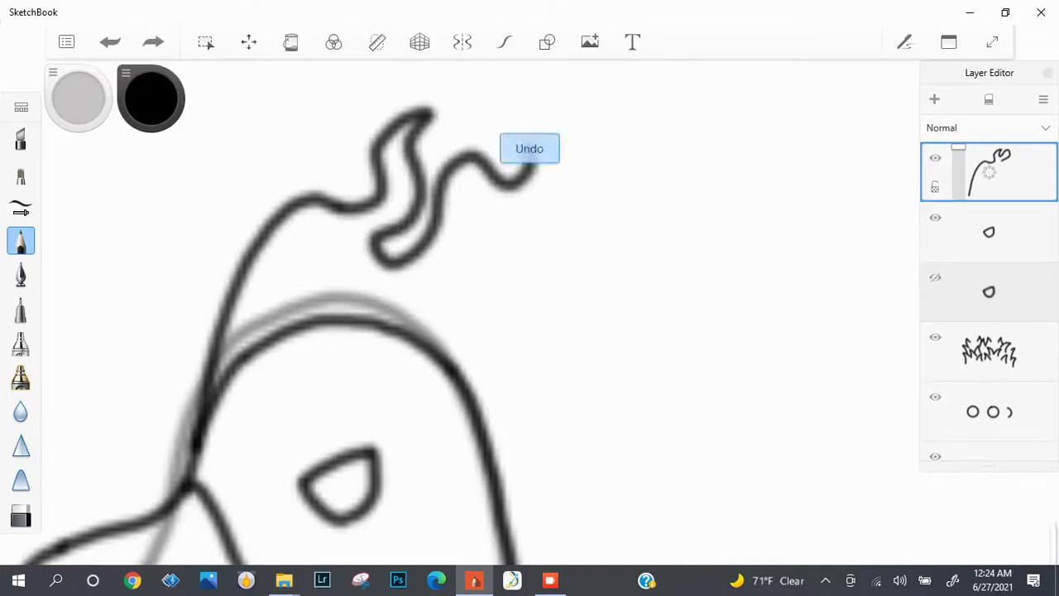
pyautogui.moveTo(559, 180)
pyautogui.mouseDown()
pyautogui.moveTo(475, 230)
pyautogui.moveTo(470, 264)
pyautogui.moveTo(616, 240)
pyautogui.moveTo(631, 218)
pyautogui.moveTo(596, 282)
pyautogui.moveTo(542, 322)
pyautogui.mouseUp()
pyautogui.hotkey('ctrl', 'z')
pyautogui.moveTo(638, 209); pyautogui.dragTo(600, 271)
pyautogui.hotkey('ctrl', 'z')
pyautogui.moveTo(635, 207)
pyautogui.mouseDown()
pyautogui.moveTo(599, 254)
pyautogui.moveTo(579, 325)
pyautogui.mouseUp()
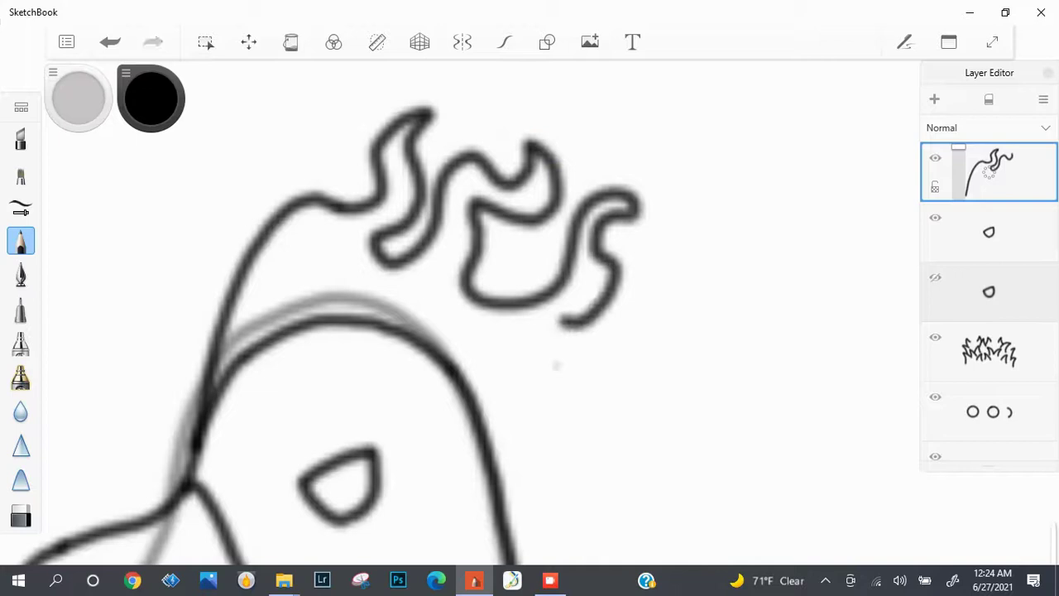
# Undo the curled plume strokes back to the crest's front edge.
pyautogui.hotkey('ctrl', 'z')
pyautogui.hotkey('ctrl', 'z')
pyautogui.hotkey('ctrl', 'z')
pyautogui.hotkey('ctrl', 'z')
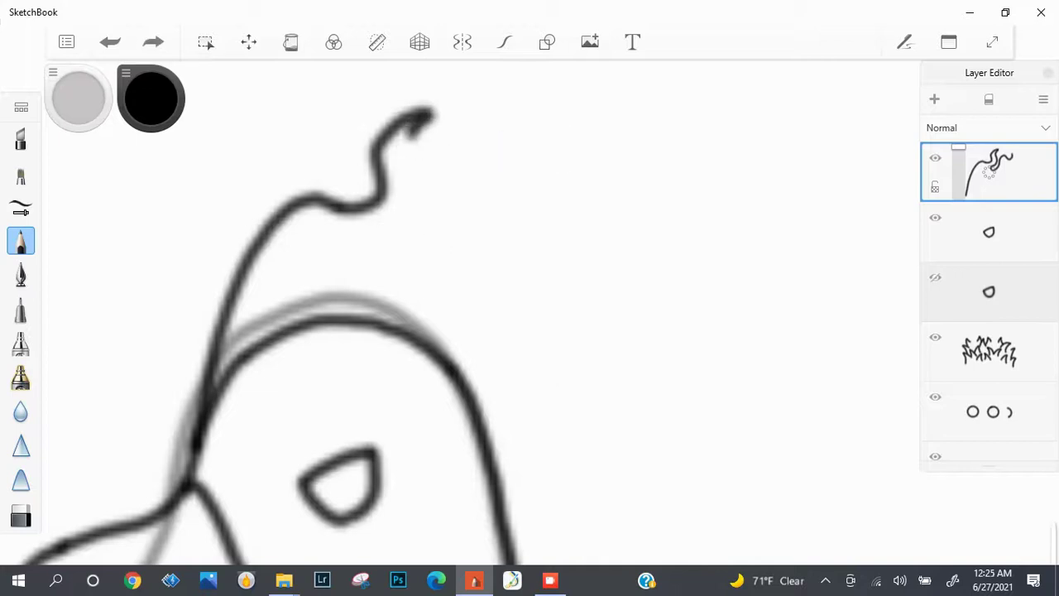
pyautogui.hotkey('ctrl', 'z')
pyautogui.hotkey('ctrl', 'z')
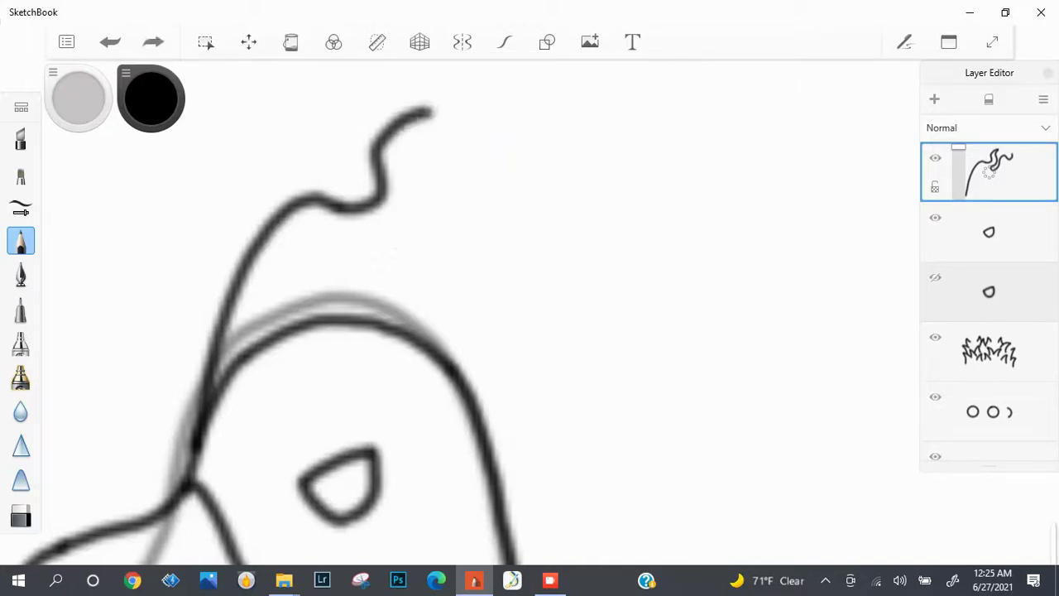
pyautogui.hotkey('ctrl', 'z')
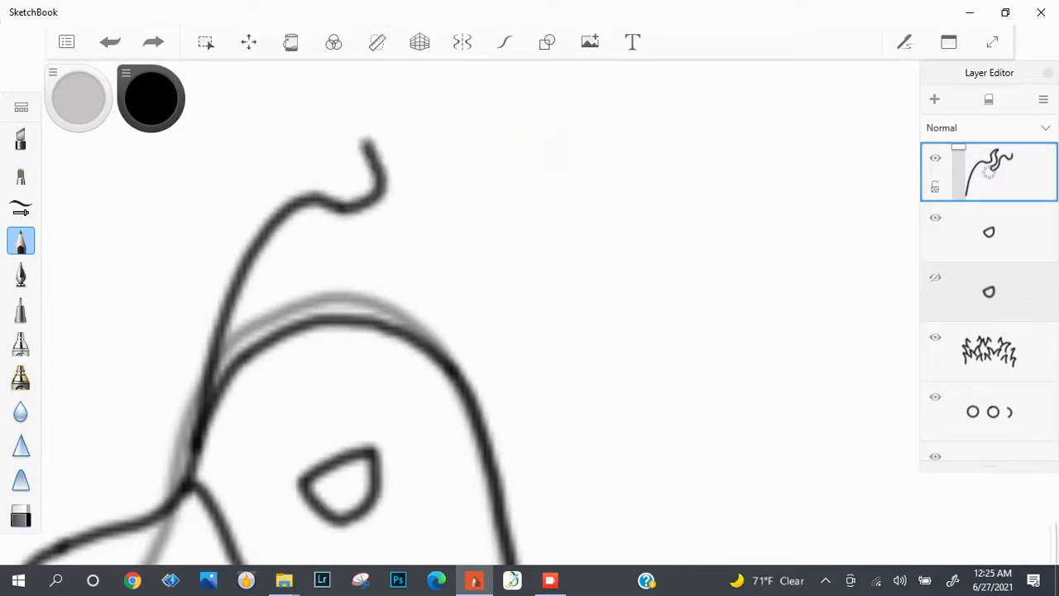
# Draw a pointed, flame-shaped plume rising from the crest's front edge and a second curled plume behind it.
pyautogui.hotkey('ctrl', 'z')
pyautogui.hotkey('ctrl', 'y')
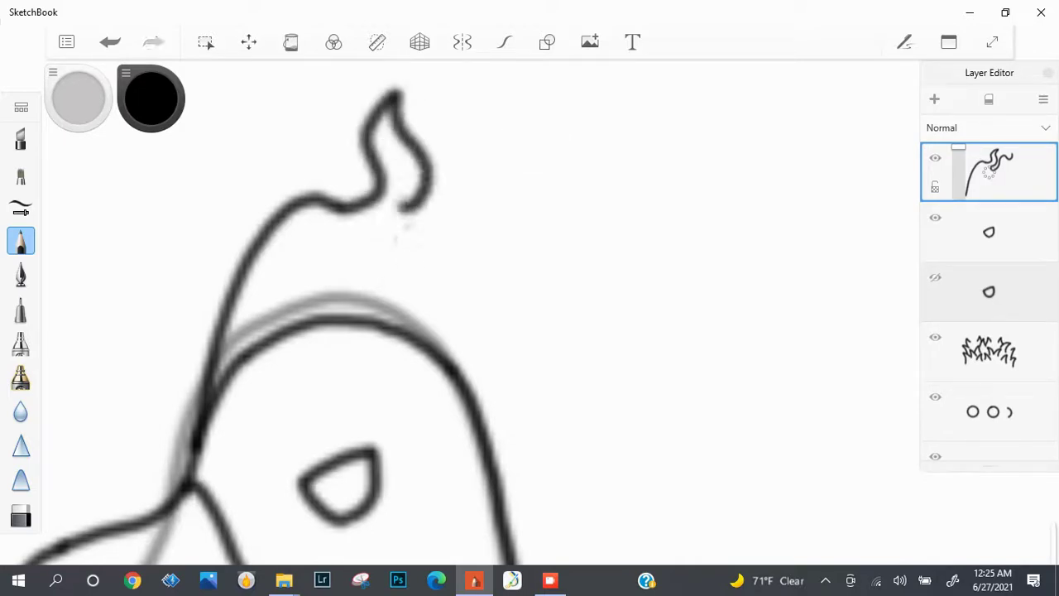
pyautogui.moveTo(406, 217)
pyautogui.mouseDown()
pyautogui.moveTo(429, 242)
pyautogui.moveTo(564, 109)
pyautogui.mouseUp()
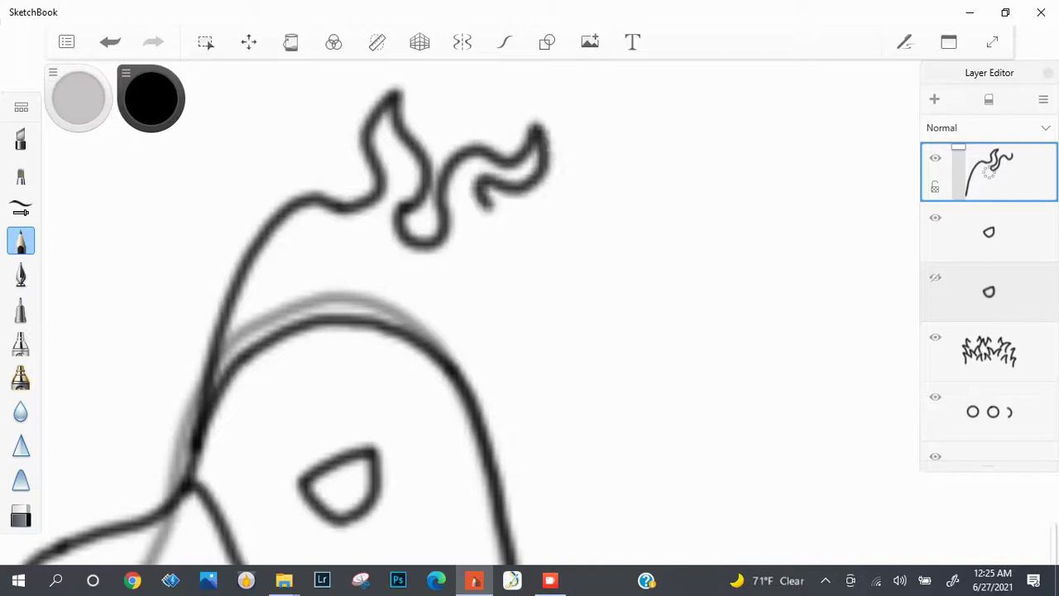
pyautogui.moveTo(485, 204)
pyautogui.mouseDown()
pyautogui.moveTo(434, 267)
pyautogui.moveTo(407, 278)
pyautogui.moveTo(459, 291)
pyautogui.moveTo(521, 214)
pyautogui.mouseUp()
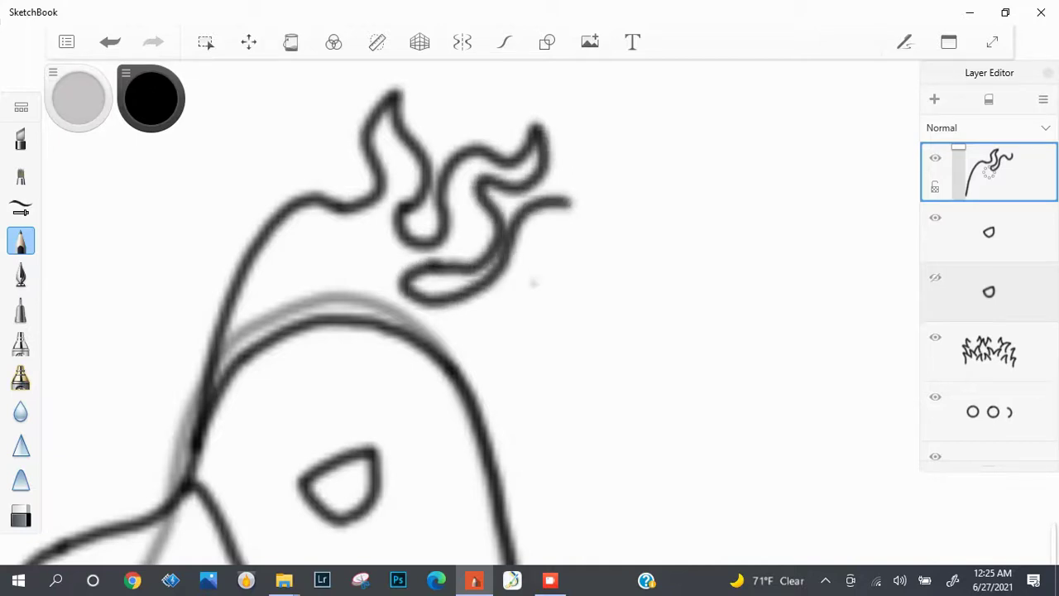
# Redraw the third crest plume as a wavy loop that curls over into a small hooked tip.
pyautogui.hotkey('ctrl', 'z')
pyautogui.moveTo(542, 141)
pyautogui.mouseDown()
pyautogui.moveTo(496, 277)
pyautogui.moveTo(591, 190)
pyautogui.mouseUp()
pyautogui.hotkey('ctrl', 'z')
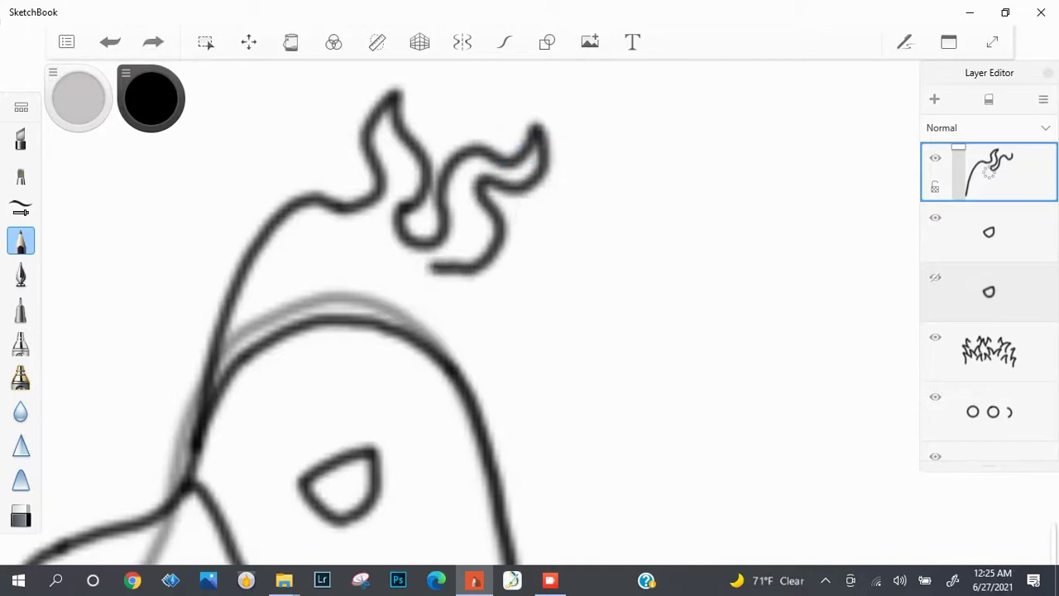
pyautogui.hotkey('ctrl', 'y')
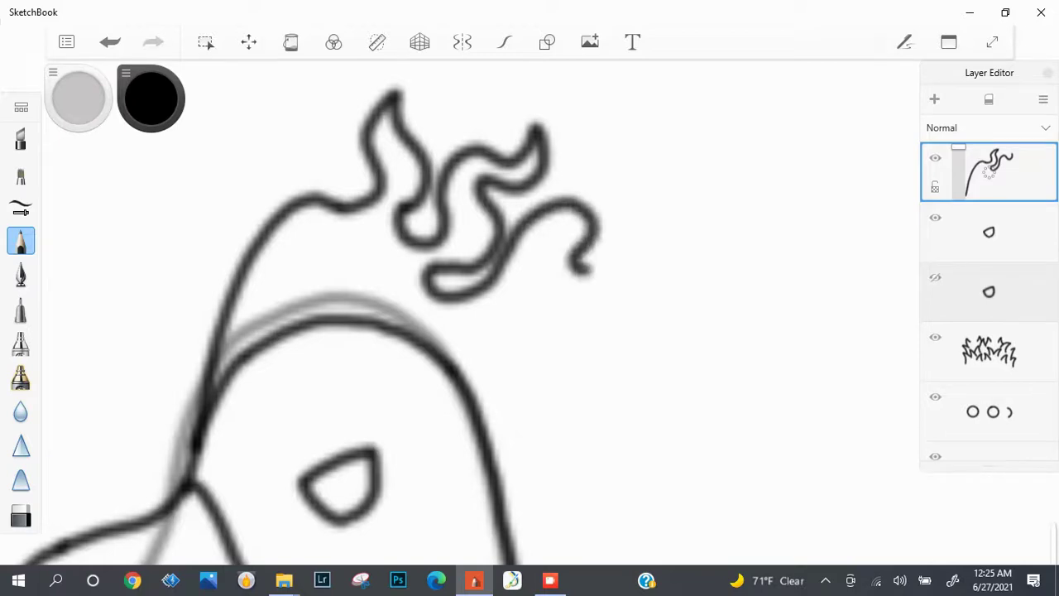
pyautogui.hotkey('ctrl', 'z')
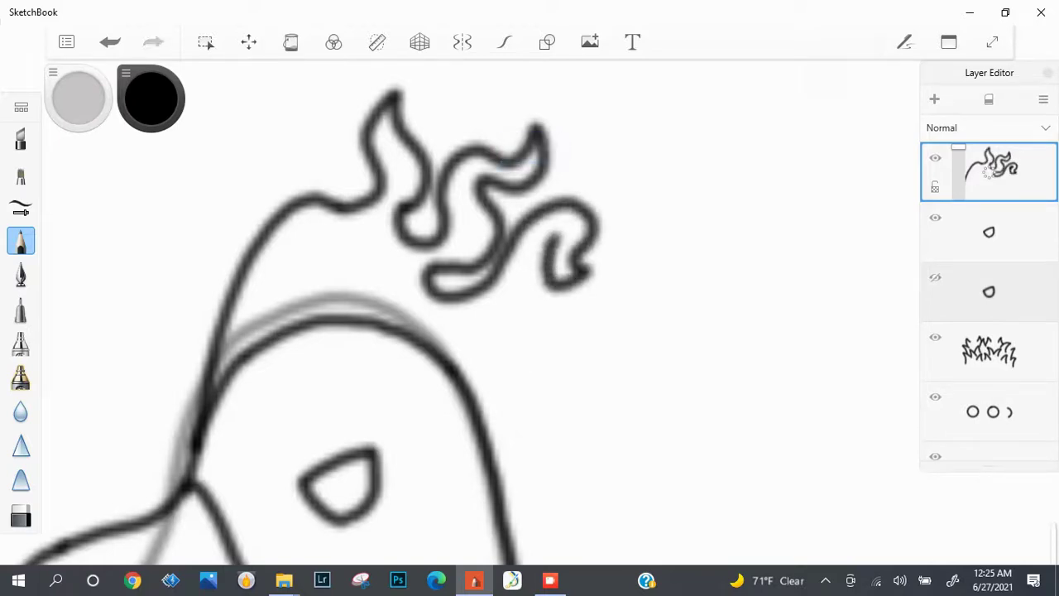
pyautogui.scroll(5, 562, 207)
pyautogui.hotkey('ctrl', 'z')
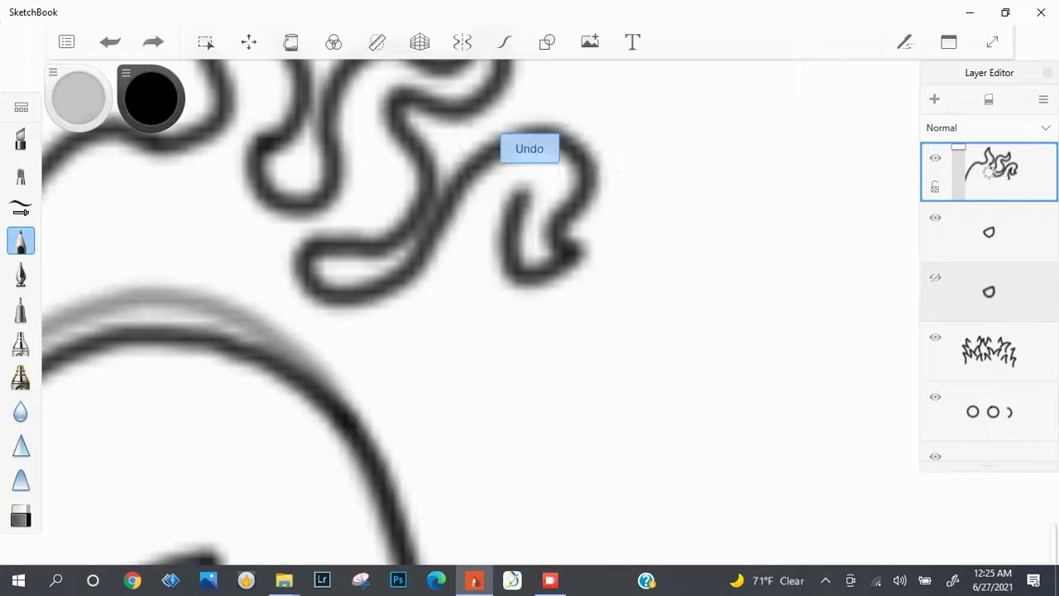
# Draw the last curled plume and bring the crest's wavy back edge down to the neck.
pyautogui.moveTo(534, 264)
pyautogui.mouseDown()
pyautogui.moveTo(472, 255)
pyautogui.moveTo(440, 385)
pyautogui.moveTo(533, 426)
pyautogui.mouseUp()
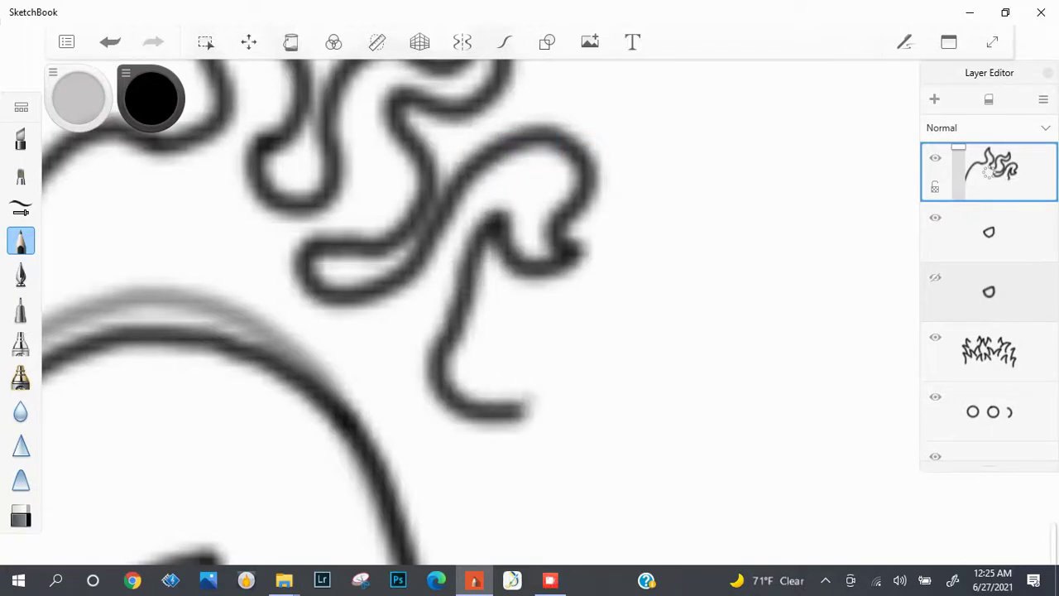
pyautogui.moveTo(534, 364)
pyautogui.mouseDown()
pyautogui.moveTo(749, 190)
pyautogui.moveTo(782, 190)
pyautogui.moveTo(654, 293)
pyautogui.moveTo(592, 456)
pyautogui.mouseUp()
pyautogui.scroll(-3, 591, 455)
pyautogui.scroll(10, 497, 331)
pyautogui.scroll(-15, 496, 331)
pyautogui.scroll(15, 496, 331)
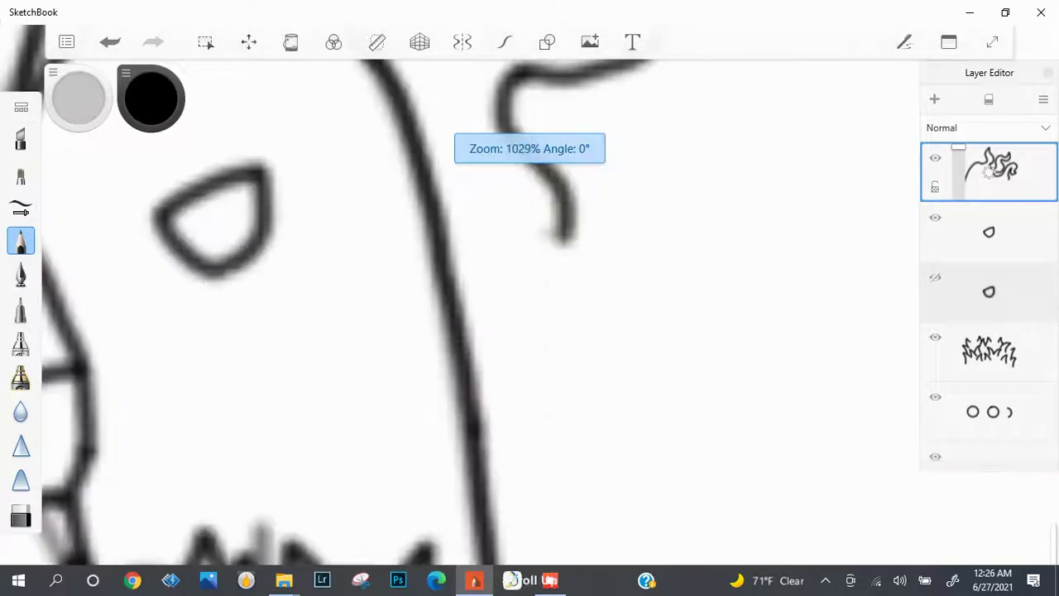
pyautogui.moveTo(515, 379); pyautogui.dragTo(484, 507)
# Draw an inner curve just under the top of the head, from the forehead over to the back.
pyautogui.scroll(-15, 496, 331)
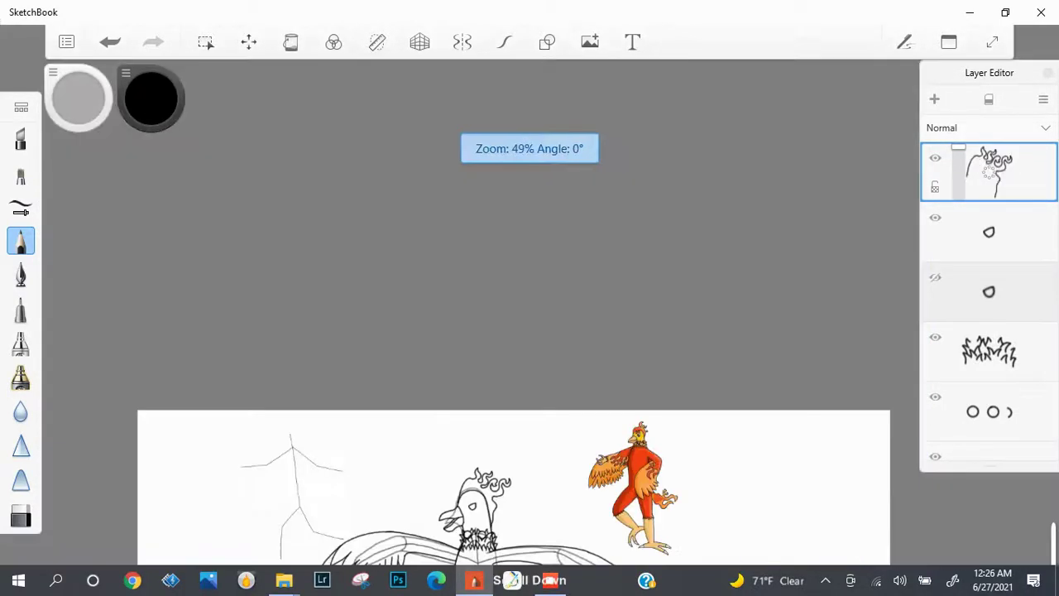
pyautogui.scroll(10, 497, 331)
pyautogui.scroll(-5, 496, 331)
pyautogui.scroll(5, 497, 331)
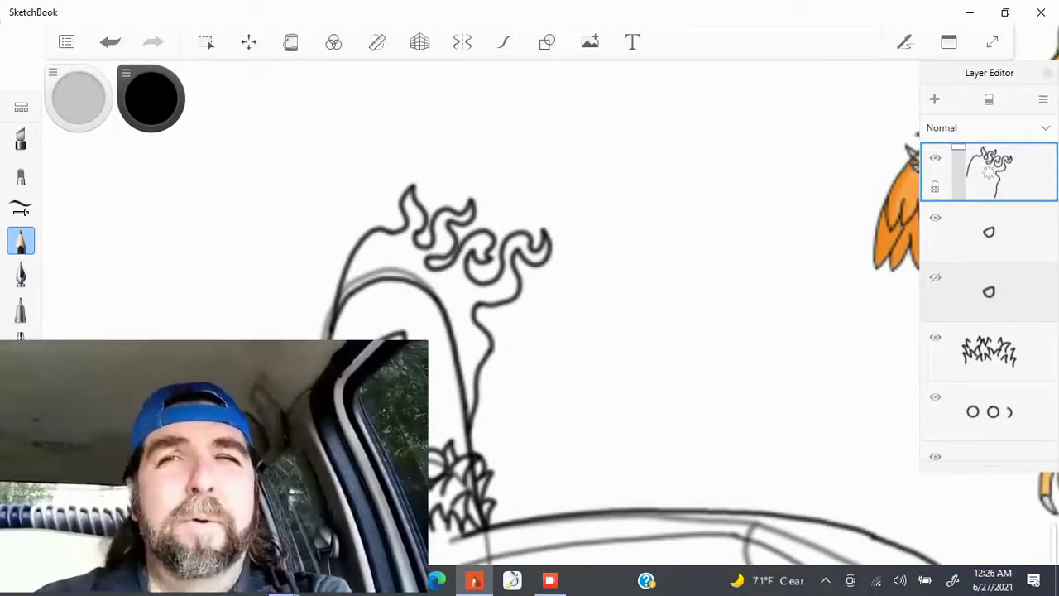
pyautogui.scroll(5, 497, 331)
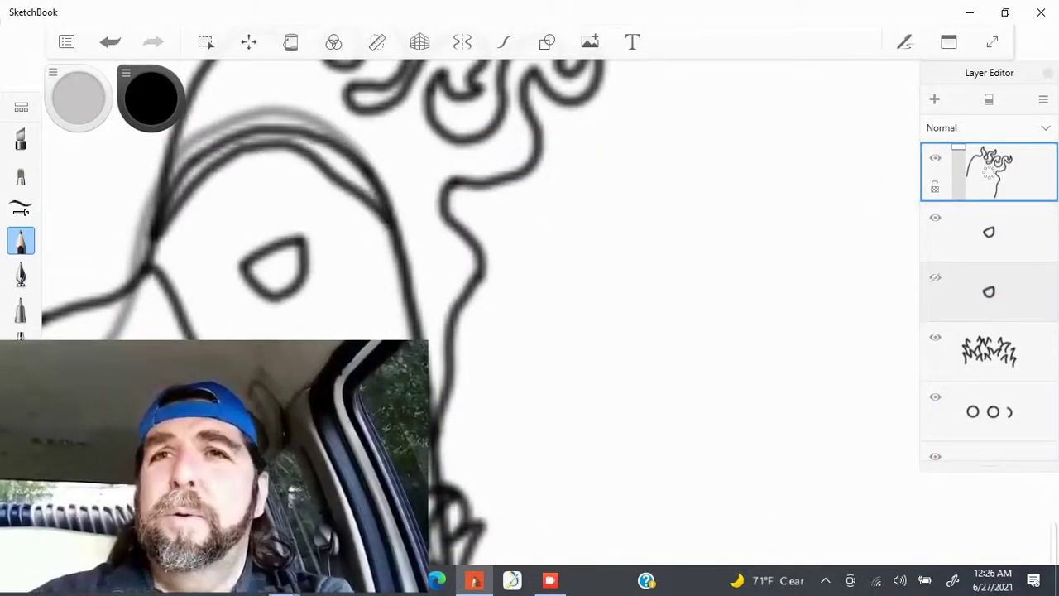
pyautogui.scroll(-3, 496, 331)
pyautogui.scroll(4, 496, 331)
pyautogui.hotkey('ctrl', 'z')
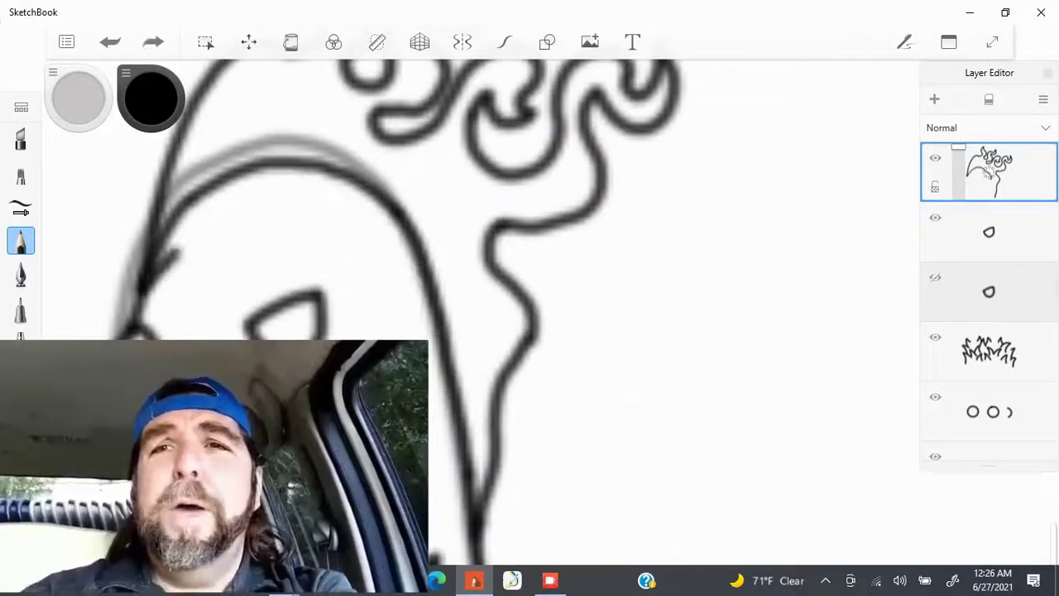
pyautogui.moveTo(170, 249)
pyautogui.mouseDown()
pyautogui.moveTo(266, 189)
pyautogui.moveTo(339, 199)
pyautogui.mouseUp()
# Add a new layer and draw a wavy, flame-shaped eyebrow above the eye.
pyautogui.scroll(3, 370, 248)
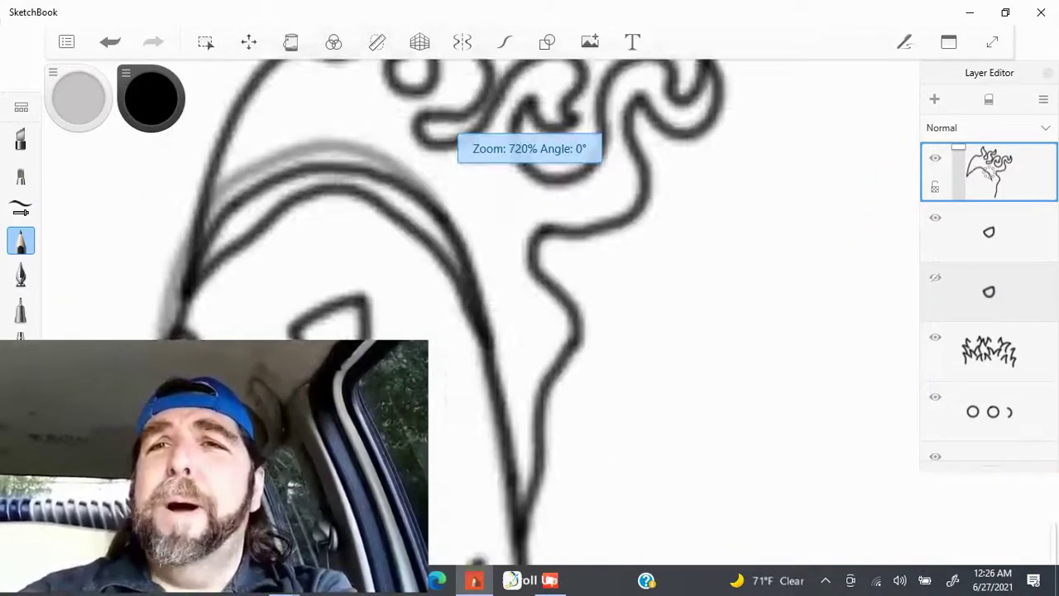
pyautogui.moveTo(409, 232); pyautogui.dragTo(281, 289)
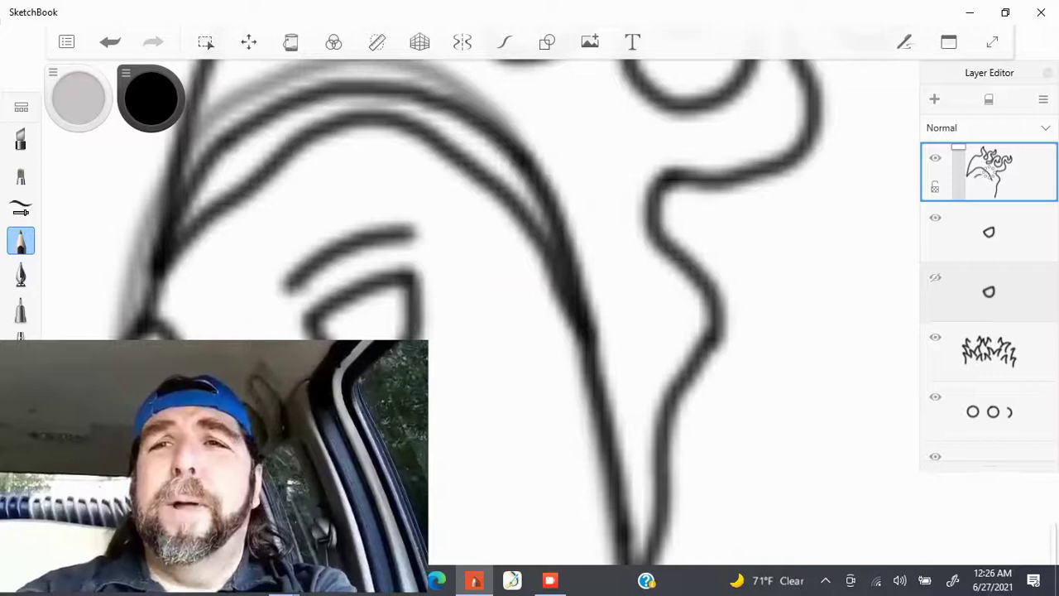
pyautogui.hotkey('ctrl', 'z')
pyautogui.hotkey('ctrl', 'shift', 'n')
pyautogui.moveTo(414, 230)
pyautogui.mouseDown()
pyautogui.moveTo(385, 239)
pyautogui.moveTo(285, 281)
pyautogui.moveTo(404, 221)
pyautogui.moveTo(360, 172)
pyautogui.mouseUp()
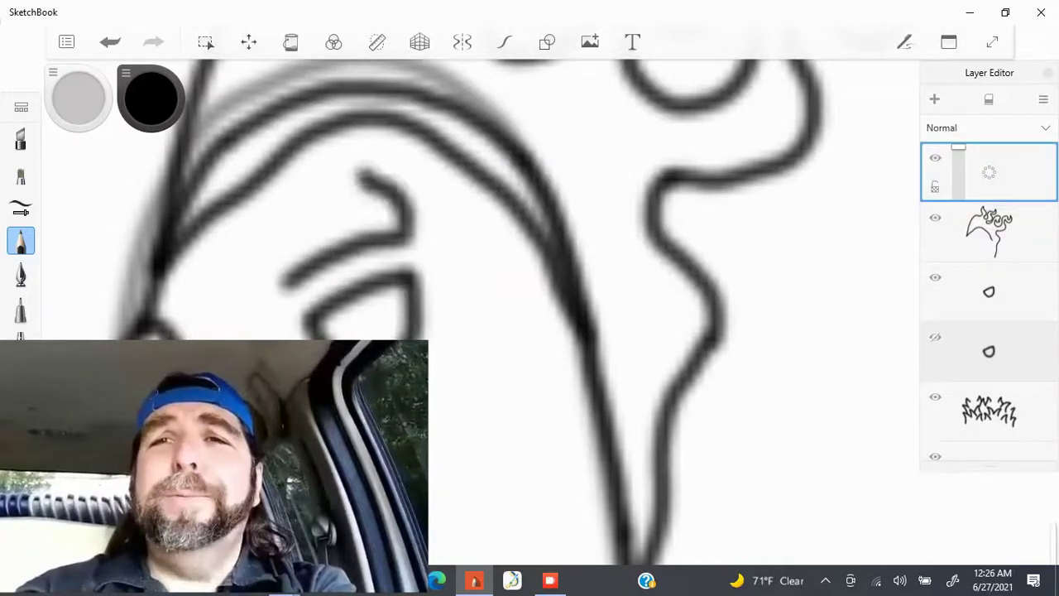
pyautogui.hotkey('ctrl', 'z')
pyautogui.scroll(3, 347, 248)
pyautogui.moveTo(484, 302)
pyautogui.mouseDown()
pyautogui.moveTo(472, 244)
pyautogui.moveTo(361, 128)
pyautogui.moveTo(319, 223)
pyautogui.mouseUp()
pyautogui.moveTo(381, 285); pyautogui.dragTo(187, 170)
pyautogui.moveTo(191, 240)
pyautogui.mouseDown()
pyautogui.moveTo(265, 282)
pyautogui.moveTo(265, 339)
pyautogui.mouseUp()
# Compare the head and crest with the coloured reference character.
pyautogui.scroll(-3, 372, 249)
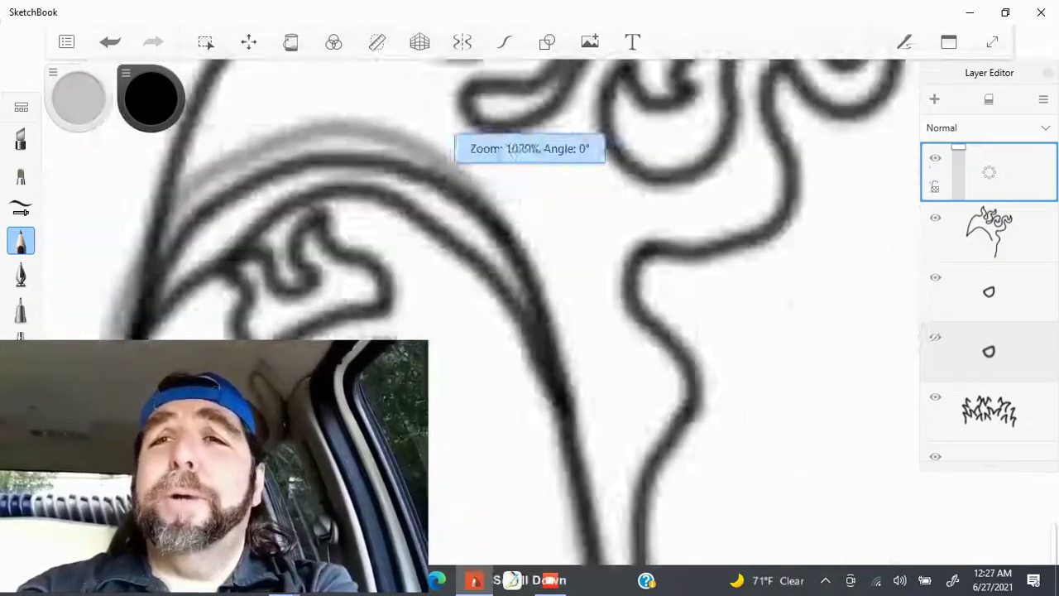
pyautogui.scroll(-1, 372, 249)
pyautogui.scroll(1, 372, 249)
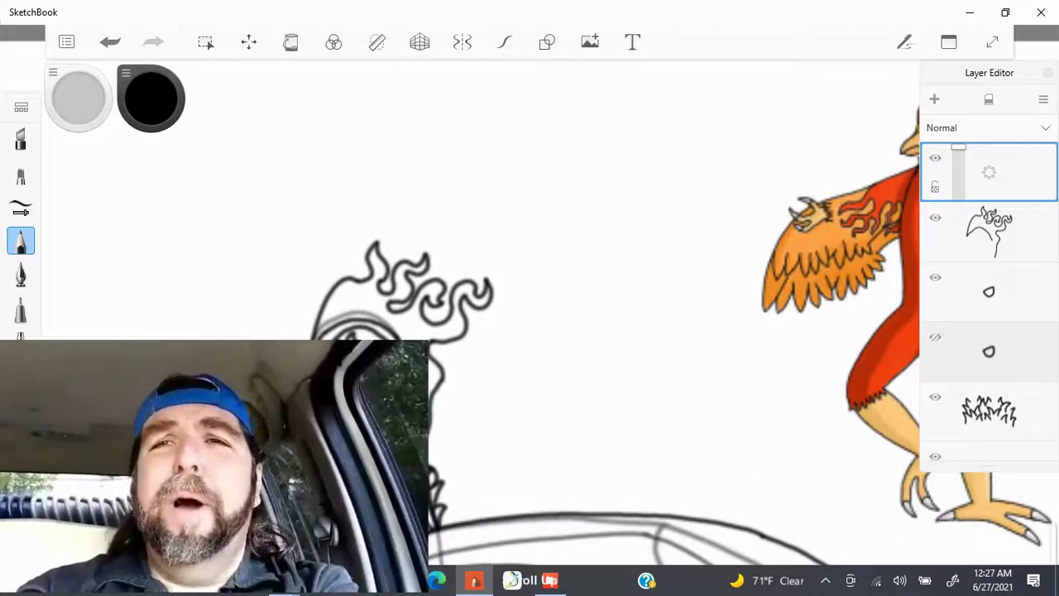
pyautogui.scroll(3, 372, 248)
pyautogui.scroll(2, 372, 248)
pyautogui.scroll(-6, 372, 248)
pyautogui.scroll(4, 372, 248)
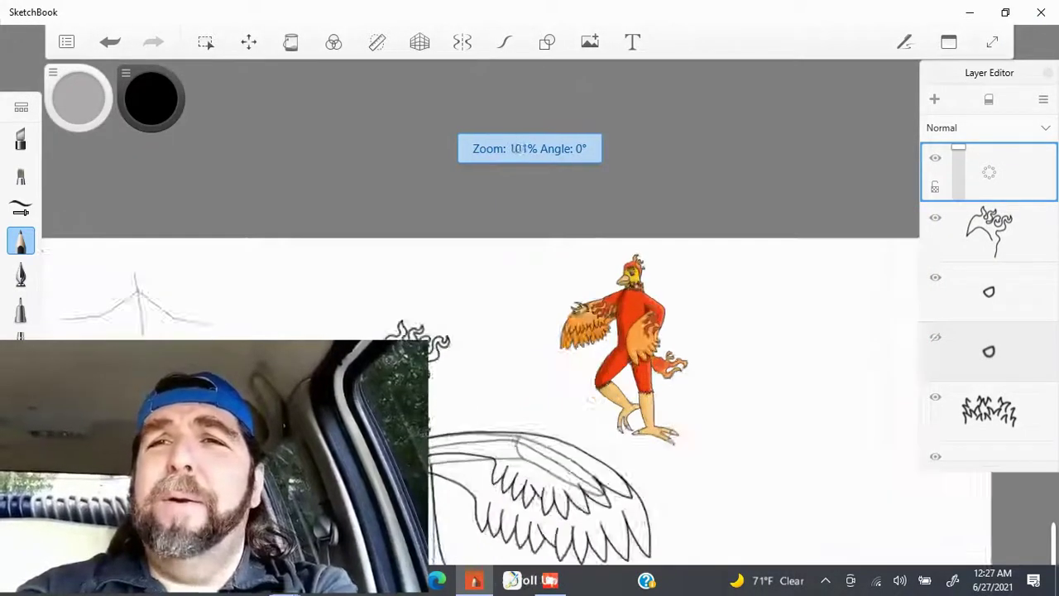
pyautogui.scroll(3, 372, 249)
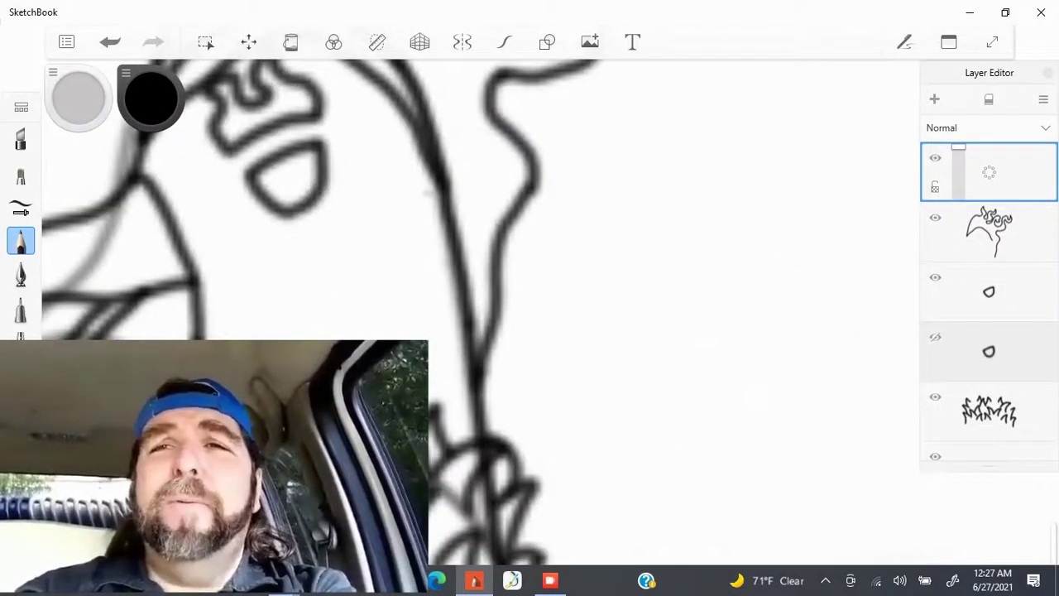
# Try a curved line beneath the eye and wavy, flame-shaped cheek outlines rising from the back of the neck.
pyautogui.moveTo(251, 195); pyautogui.dragTo(290, 269)
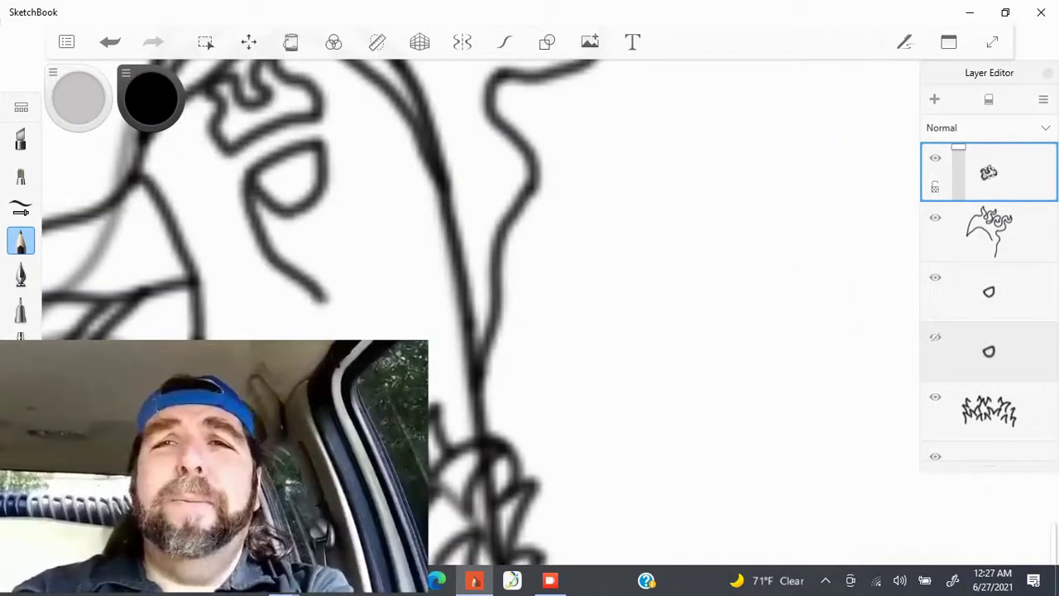
pyautogui.hotkey('ctrl', 'z')
pyautogui.scroll(3, 372, 248)
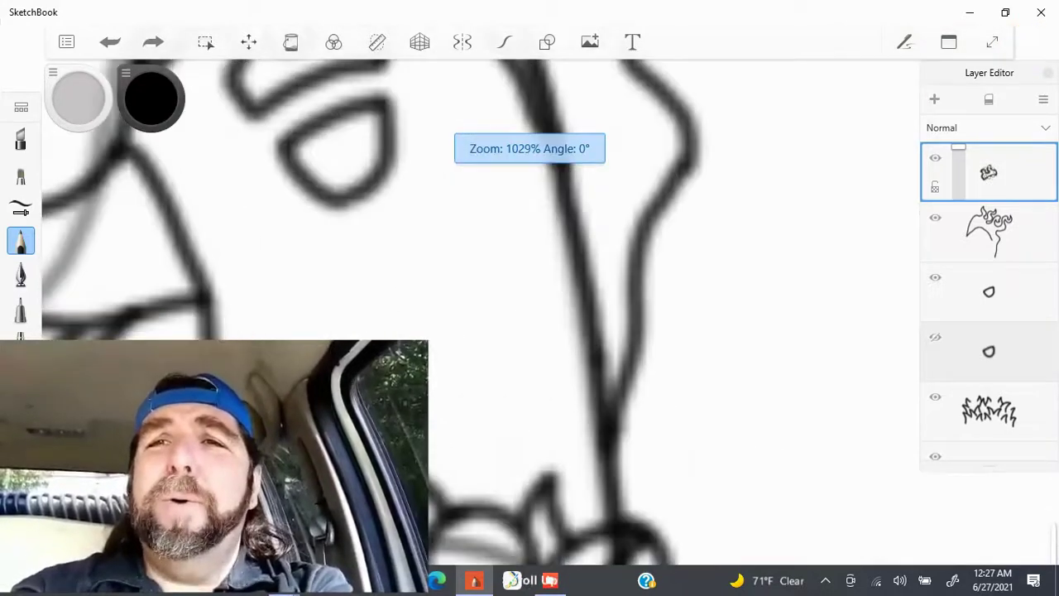
pyautogui.moveTo(594, 389)
pyautogui.mouseDown()
pyautogui.moveTo(506, 248)
pyautogui.moveTo(468, 249)
pyautogui.moveTo(479, 379)
pyautogui.mouseUp()
pyautogui.hotkey('ctrl', 'z')
pyautogui.moveTo(454, 188)
pyautogui.mouseDown()
pyautogui.moveTo(478, 248)
pyautogui.moveTo(381, 281)
pyautogui.mouseUp()
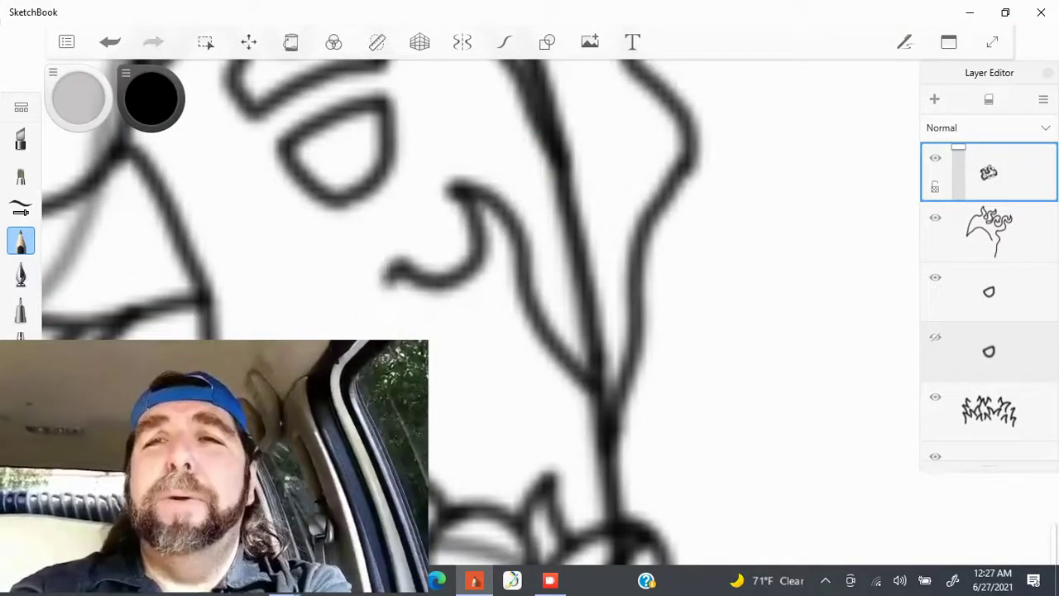
pyautogui.hotkey('ctrl', 'z')
pyautogui.moveTo(451, 188); pyautogui.dragTo(447, 327)
pyautogui.hotkey('ctrl', 'z')
# Add a new layer and draw wavy, flame-shaped cheek outlines from the back of the neck toward the beak.
pyautogui.hotkey('ctrl', 'shift', 'n')
pyautogui.moveTo(604, 447)
pyautogui.mouseDown()
pyautogui.moveTo(546, 323)
pyautogui.moveTo(453, 220)
pyautogui.moveTo(418, 291)
pyautogui.mouseUp()
pyautogui.hotkey('ctrl', 'z')
pyautogui.moveTo(453, 220)
pyautogui.mouseDown()
pyautogui.moveTo(513, 308)
pyautogui.moveTo(462, 335)
pyautogui.moveTo(451, 447)
pyautogui.mouseUp()
pyautogui.hotkey('ctrl', 'z')
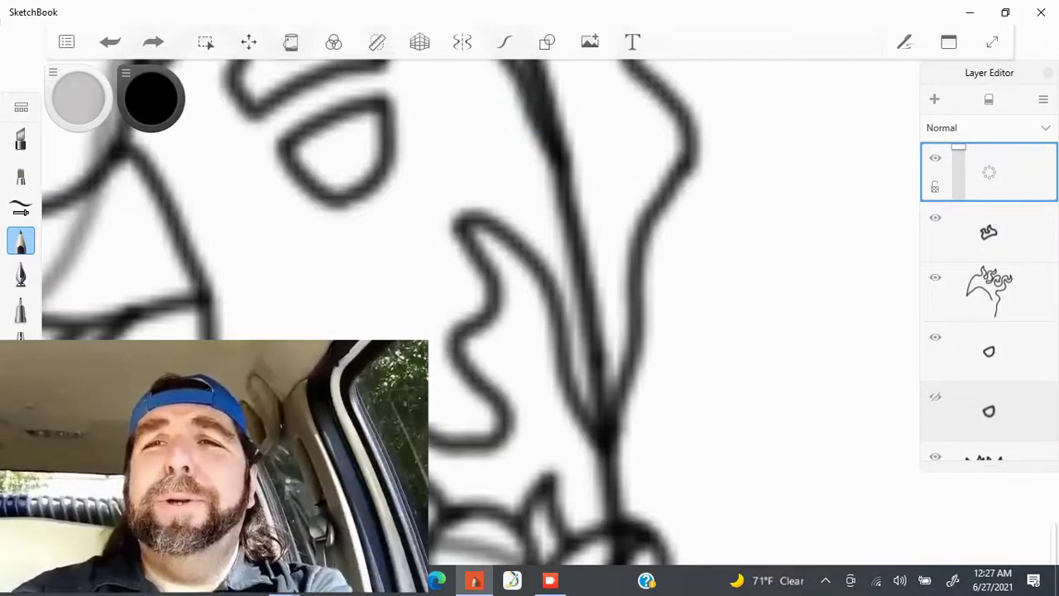
pyautogui.moveTo(426, 331); pyautogui.dragTo(348, 269)
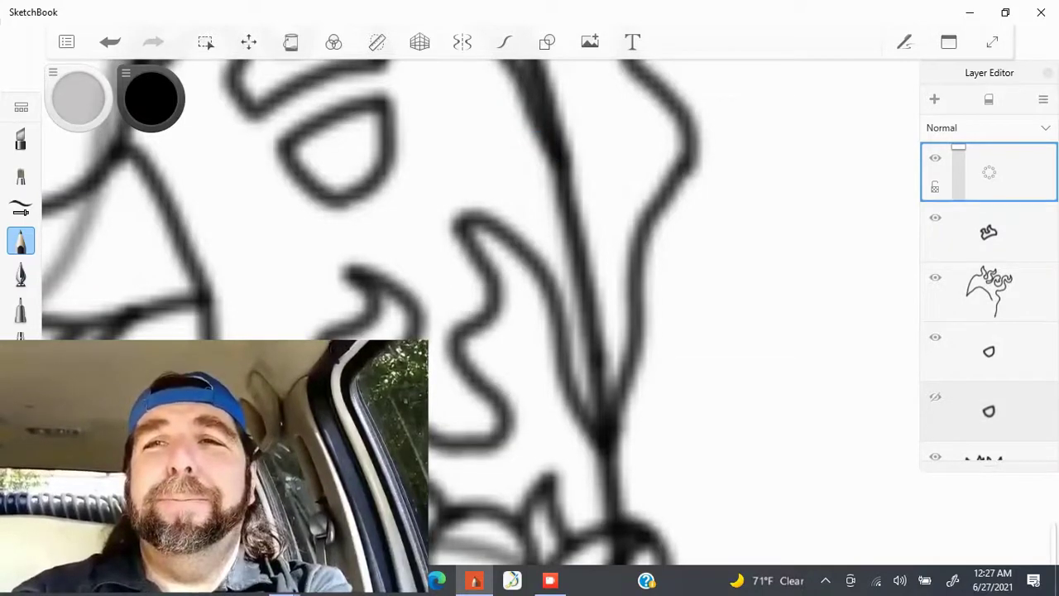
pyautogui.scroll(-5, 530, 298)
pyautogui.scroll(5, 530, 298)
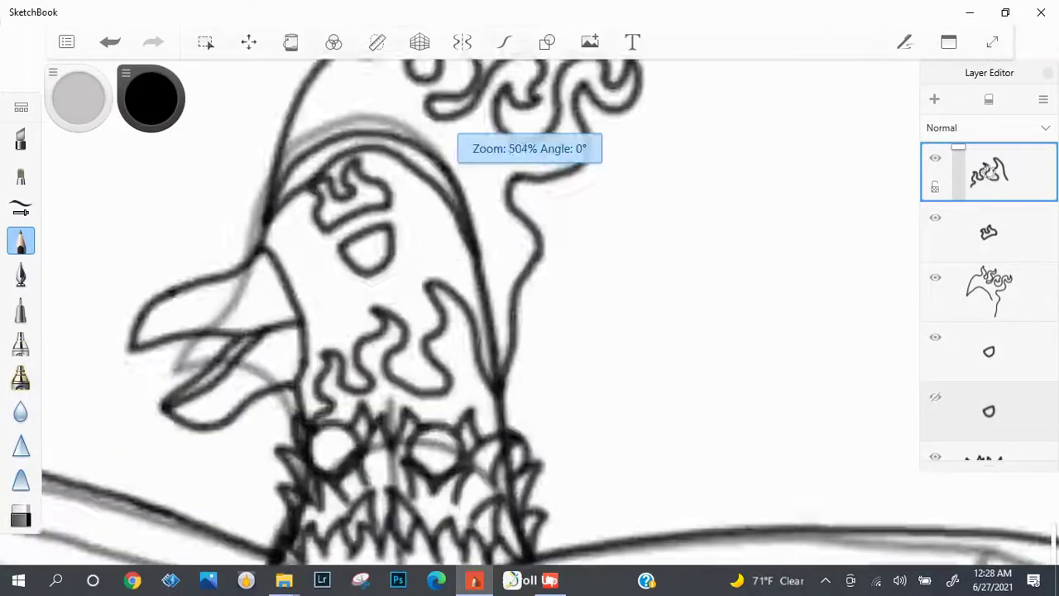
# Replace the front cheek flames with a large hooked flame curling toward the back of the head.
pyautogui.hotkey('ctrl', 'z')
pyautogui.hotkey('ctrl', 'z')
pyautogui.hotkey('ctrl', 'z')
pyautogui.moveTo(465, 174)
pyautogui.mouseDown()
pyautogui.moveTo(480, 277)
pyautogui.moveTo(538, 362)
pyautogui.mouseUp()
pyautogui.hotkey('ctrl', 'z')
pyautogui.moveTo(469, 174)
pyautogui.mouseDown()
pyautogui.moveTo(496, 292)
pyautogui.moveTo(544, 371)
pyautogui.moveTo(512, 414)
pyautogui.moveTo(463, 361)
pyautogui.moveTo(362, 308)
pyautogui.moveTo(400, 234)
pyautogui.moveTo(393, 219)
pyautogui.moveTo(307, 265)
pyautogui.moveTo(323, 307)
pyautogui.mouseUp()
pyautogui.hotkey('ctrl', 'z')
pyautogui.moveTo(387, 217)
pyautogui.mouseDown()
pyautogui.moveTo(306, 198)
pyautogui.moveTo(347, 389)
pyautogui.mouseUp()
pyautogui.hotkey('ctrl', 'z')
pyautogui.moveTo(391, 220)
pyautogui.mouseDown()
pyautogui.moveTo(277, 240)
pyautogui.moveTo(389, 347)
pyautogui.moveTo(306, 381)
pyautogui.moveTo(277, 302)
pyautogui.moveTo(225, 389)
pyautogui.moveTo(248, 464)
pyautogui.mouseUp()
pyautogui.scroll(-2, 480, 314)
pyautogui.scroll(4, 480, 315)
# Draw the small front flame of the cheek outline, running down to the feather collar beside the beak.
pyautogui.hotkey('ctrl', 'z')
pyautogui.moveTo(352, 384)
pyautogui.mouseDown()
pyautogui.moveTo(263, 361)
pyautogui.moveTo(273, 505)
pyautogui.mouseUp()
pyautogui.hotkey('ctrl', 'z')
pyautogui.moveTo(264, 356); pyautogui.dragTo(274, 505)
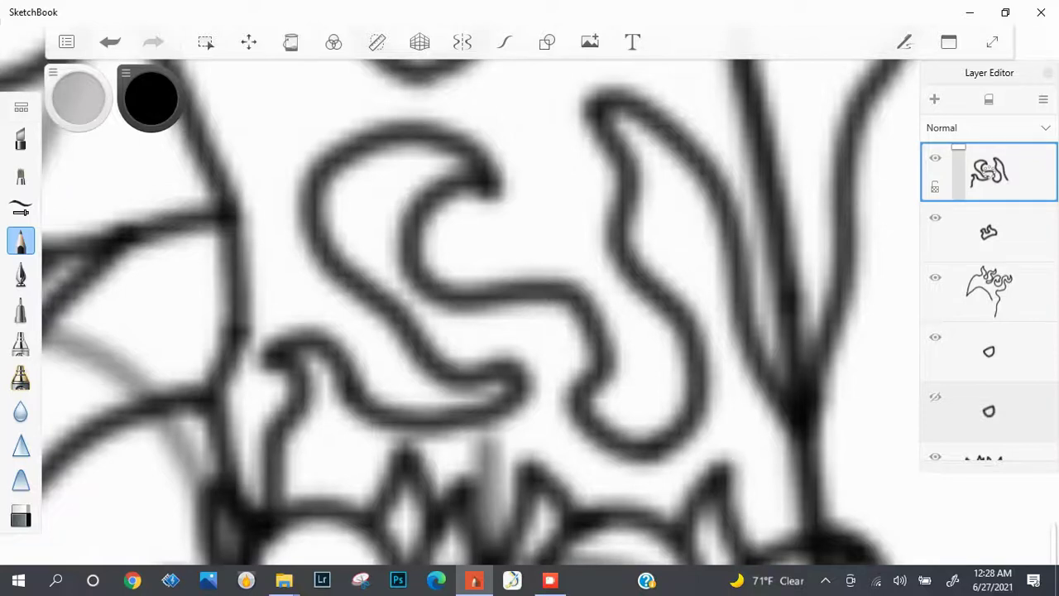
pyautogui.hotkey('ctrl', 'z')
pyautogui.hotkey('ctrl', 'z')
pyautogui.moveTo(364, 406)
pyautogui.mouseDown()
pyautogui.moveTo(286, 293)
pyautogui.moveTo(257, 426)
pyautogui.mouseUp()
pyautogui.hotkey('ctrl', 'z')
pyautogui.moveTo(322, 331)
pyautogui.mouseDown()
pyautogui.moveTo(285, 294)
pyautogui.moveTo(273, 518)
pyautogui.mouseUp()
pyautogui.hotkey('ctrl', 'z')
pyautogui.moveTo(319, 339)
pyautogui.mouseDown()
pyautogui.moveTo(277, 318)
pyautogui.moveTo(265, 517)
pyautogui.mouseUp()
pyautogui.scroll(-5, 290, 497)
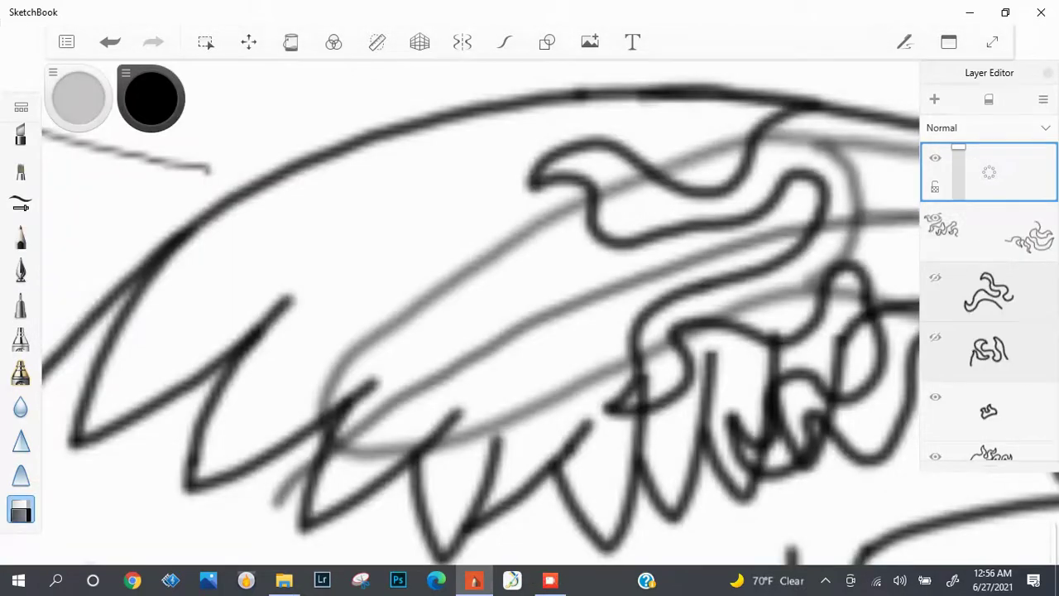
# Switch to the pencil and draw a short curved line off the upper grey arm guideline inside the wing.
pyautogui.click(21, 240)
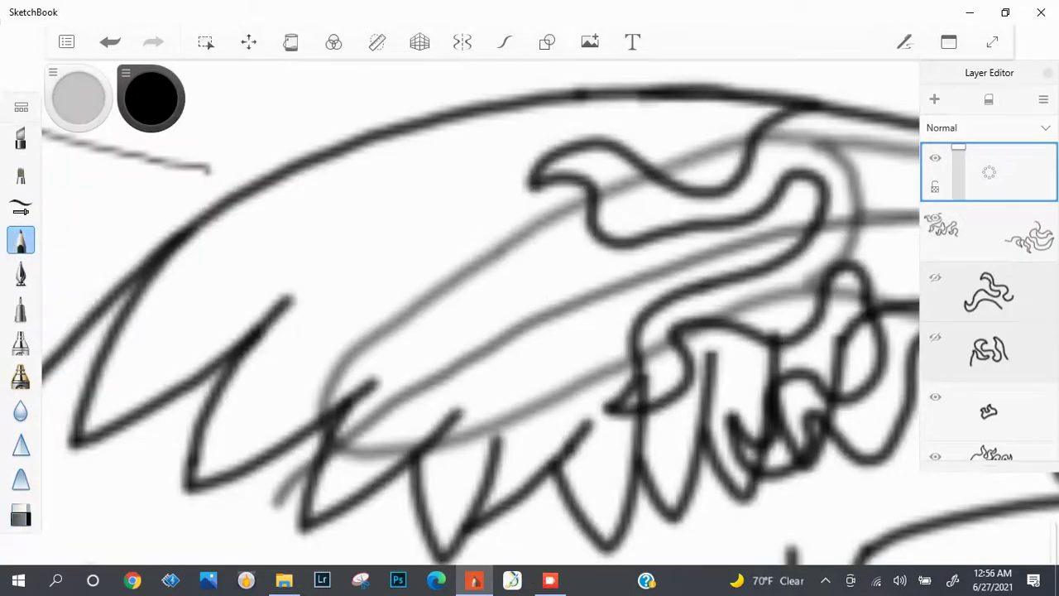
pyautogui.scroll(4, 227, 124)
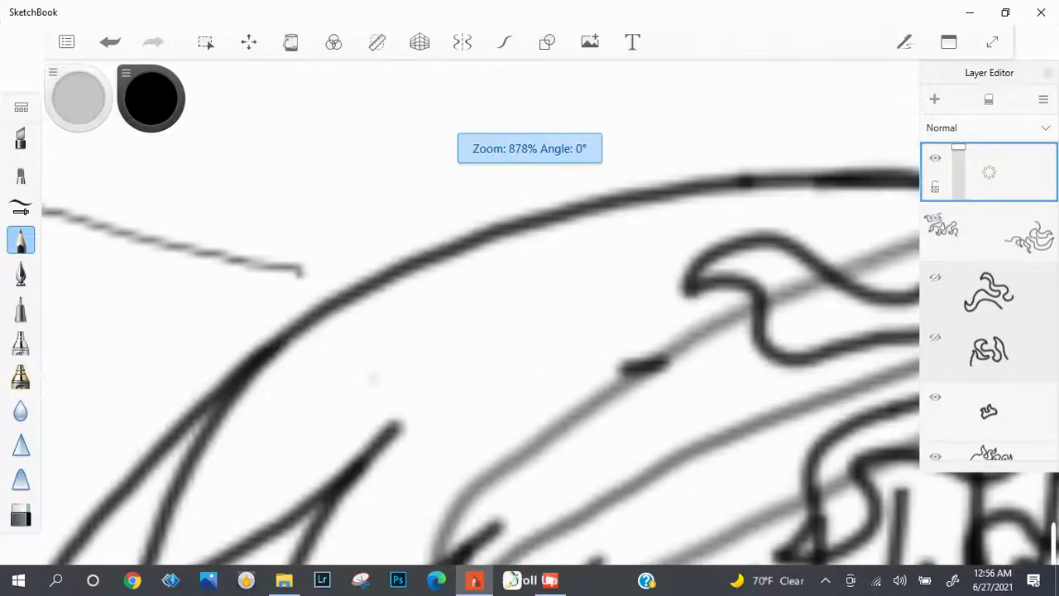
pyautogui.moveTo(651, 340); pyautogui.dragTo(480, 406)
pyautogui.hotkey('ctrl', 'z')
pyautogui.moveTo(650, 344); pyautogui.dragTo(534, 408)
pyautogui.hotkey('ctrl', 'z')
pyautogui.moveTo(654, 339); pyautogui.dragTo(537, 376)
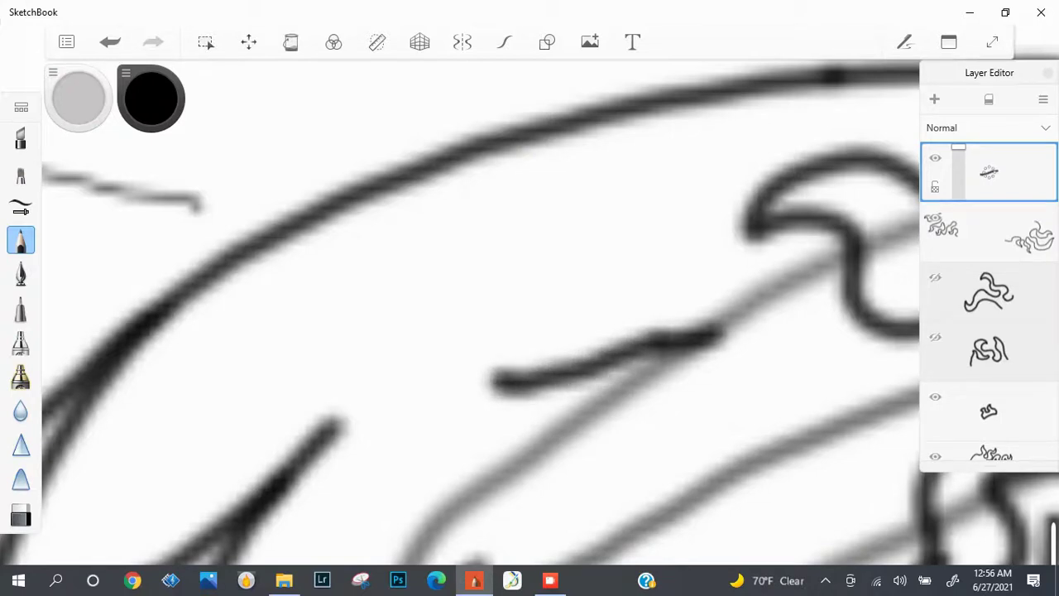
pyautogui.moveTo(494, 381)
pyautogui.mouseDown()
pyautogui.moveTo(342, 364)
pyautogui.moveTo(257, 269)
pyautogui.moveTo(266, 154)
pyautogui.mouseUp()
pyautogui.scroll(-3, 342, 364)
pyautogui.scroll(3, 343, 364)
pyautogui.scroll(-2, 256, 269)
pyautogui.scroll(-2, 266, 154)
pyautogui.hotkey('ctrl', 'z')
pyautogui.hotkey('ctrl', 'z')
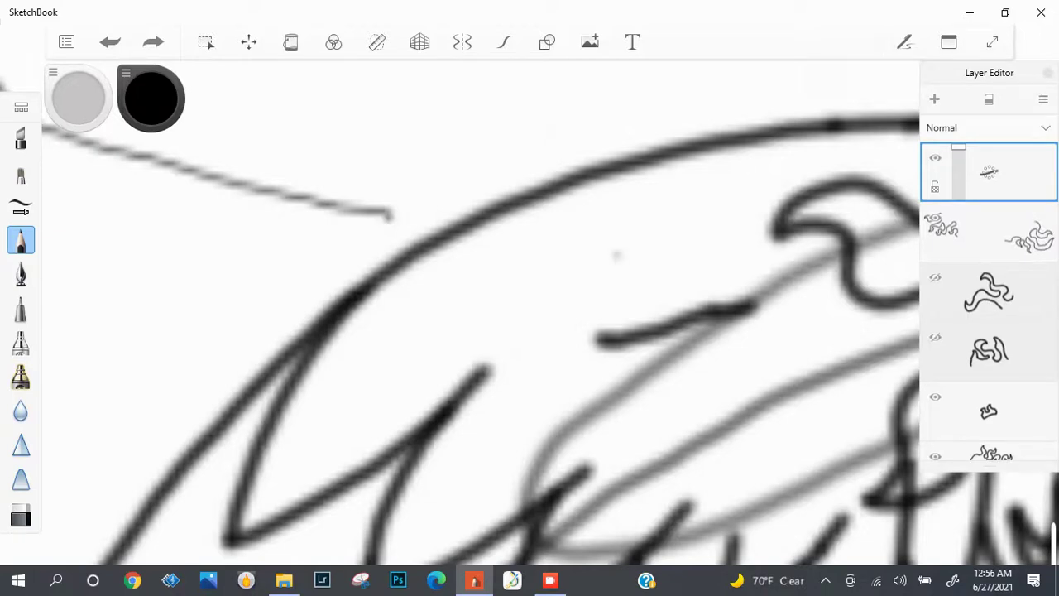
# Continue the short line in a downward-bowed curve up to the wing's outer edge as the first finger's lower side.
pyautogui.scroll(-1, 546, 315)
pyautogui.scroll(3, 546, 315)
pyautogui.moveTo(596, 447)
pyautogui.mouseDown()
pyautogui.moveTo(497, 492)
pyautogui.moveTo(464, 494)
pyautogui.moveTo(363, 463)
pyautogui.moveTo(288, 358)
pyautogui.mouseUp()
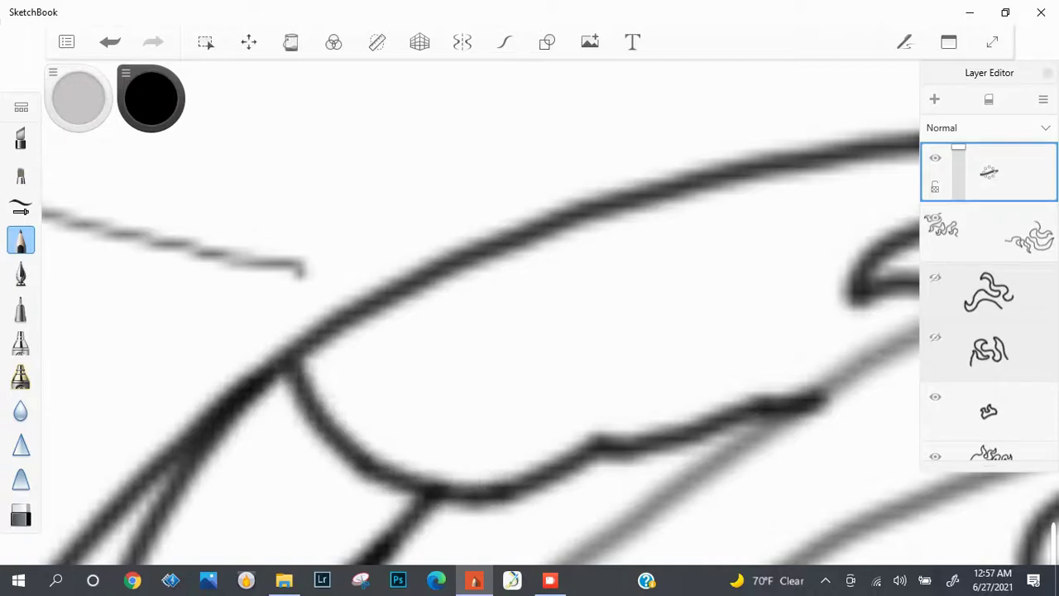
pyautogui.hotkey('ctrl', 'z')
pyautogui.moveTo(439, 493)
pyautogui.mouseDown()
pyautogui.moveTo(349, 438)
pyautogui.moveTo(311, 335)
pyautogui.mouseUp()
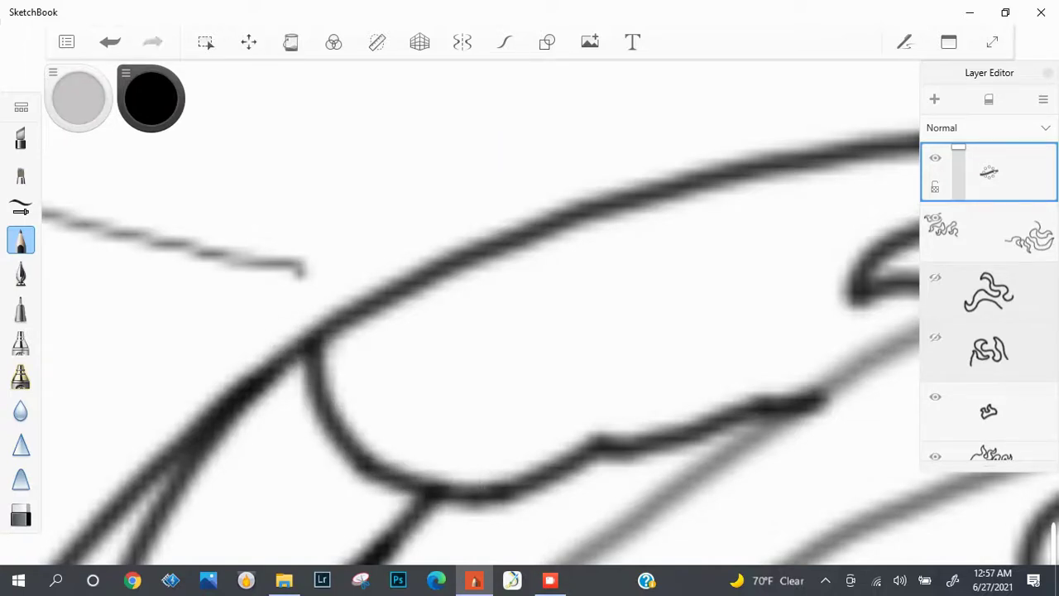
pyautogui.hotkey('ctrl', 'z')
pyautogui.moveTo(384, 475)
pyautogui.mouseDown()
pyautogui.moveTo(294, 345)
pyautogui.moveTo(427, 426)
pyautogui.mouseUp()
pyautogui.hotkey('ctrl', 'z')
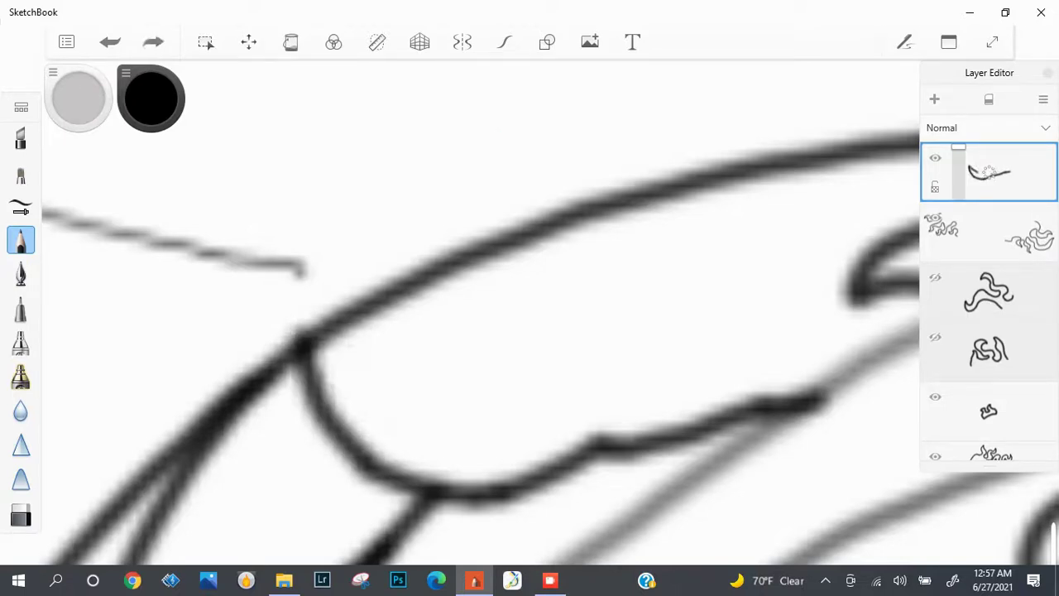
# Draw the first claw's upper edge back from its tip and a small arc across the claw's base.
pyautogui.moveTo(302, 336); pyautogui.dragTo(389, 404)
pyautogui.hotkey('ctrl', 'z')
pyautogui.scroll(3, 385, 438)
pyautogui.moveTo(269, 302)
pyautogui.mouseDown()
pyautogui.moveTo(443, 435)
pyautogui.moveTo(364, 493)
pyautogui.moveTo(348, 480)
pyautogui.mouseUp()
pyautogui.scroll(-2, 480, 464)
pyautogui.scroll(6, 331, 397)
pyautogui.moveTo(199, 364); pyautogui.dragTo(439, 446)
pyautogui.scroll(-4, 480, 315)
pyautogui.scroll(1, 480, 314)
pyautogui.hotkey('ctrl', 'z')
# Draw a short line rising diagonally from the end of the first finger's upper edge.
pyautogui.moveTo(298, 451); pyautogui.dragTo(509, 304)
pyautogui.hotkey('ctrl', 'z')
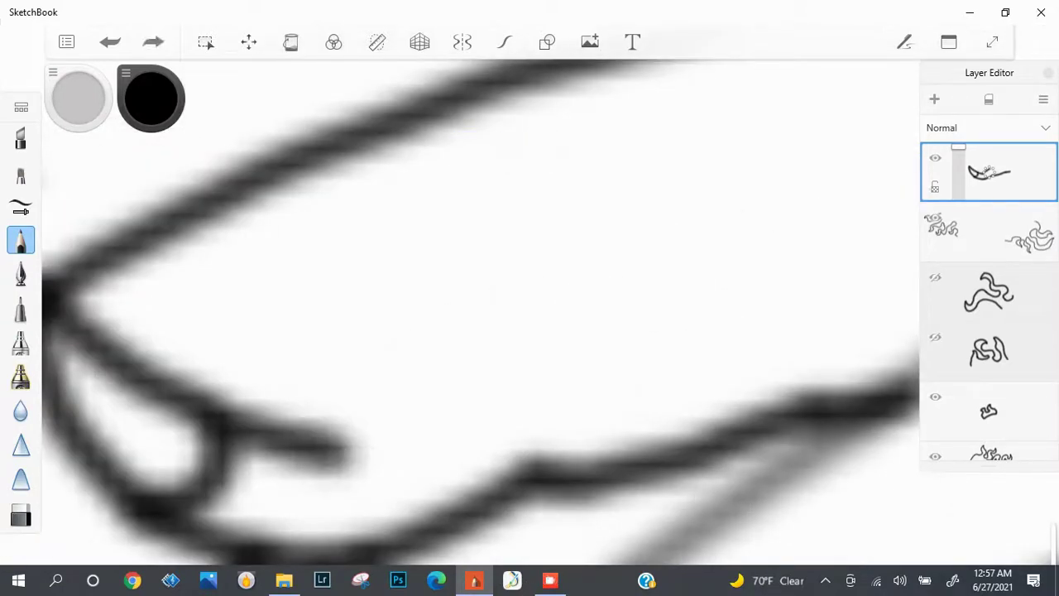
pyautogui.moveTo(310, 463)
pyautogui.mouseDown()
pyautogui.moveTo(492, 325)
pyautogui.moveTo(550, 308)
pyautogui.mouseUp()
pyautogui.hotkey('ctrl', 'z')
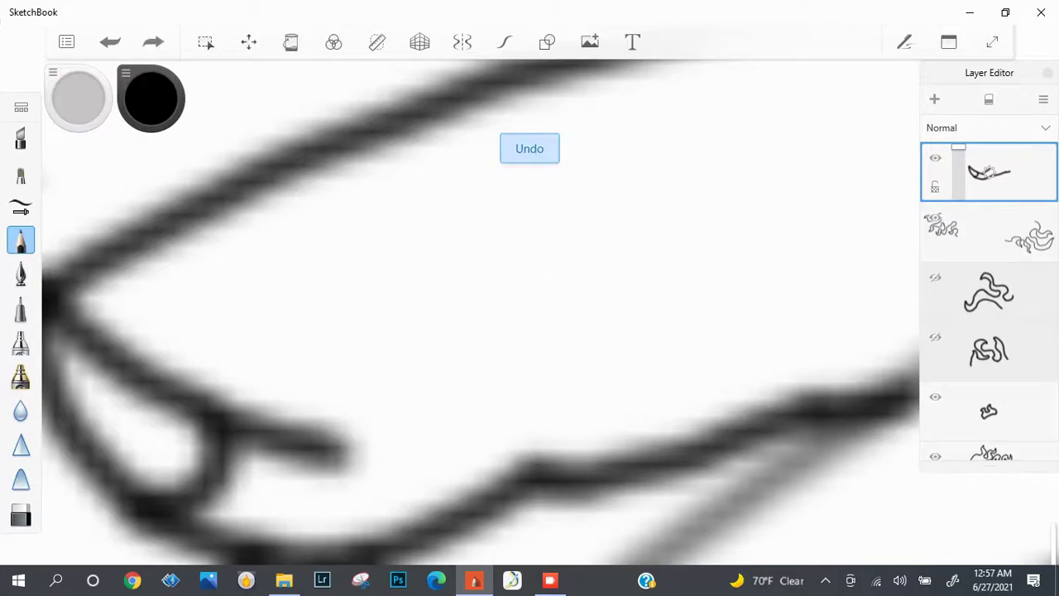
pyautogui.moveTo(311, 468); pyautogui.dragTo(505, 340)
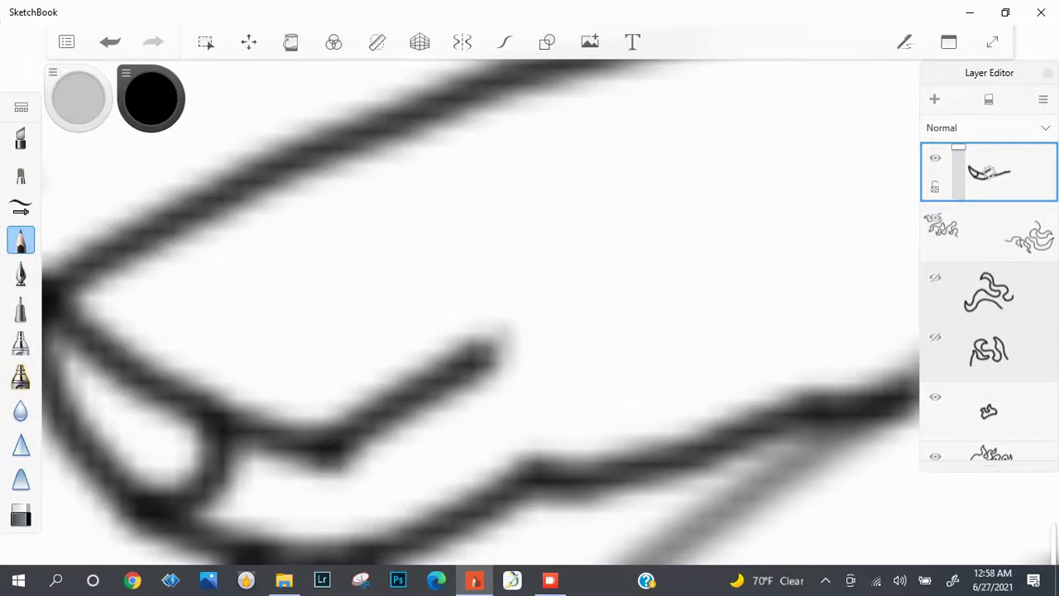
pyautogui.hotkey('ctrl', 'z')
pyautogui.moveTo(335, 451); pyautogui.dragTo(505, 346)
pyautogui.hotkey('ctrl', 'z')
pyautogui.moveTo(306, 455)
pyautogui.mouseDown()
pyautogui.moveTo(426, 370)
pyautogui.moveTo(528, 329)
pyautogui.mouseUp()
pyautogui.scroll(-3, 528, 329)
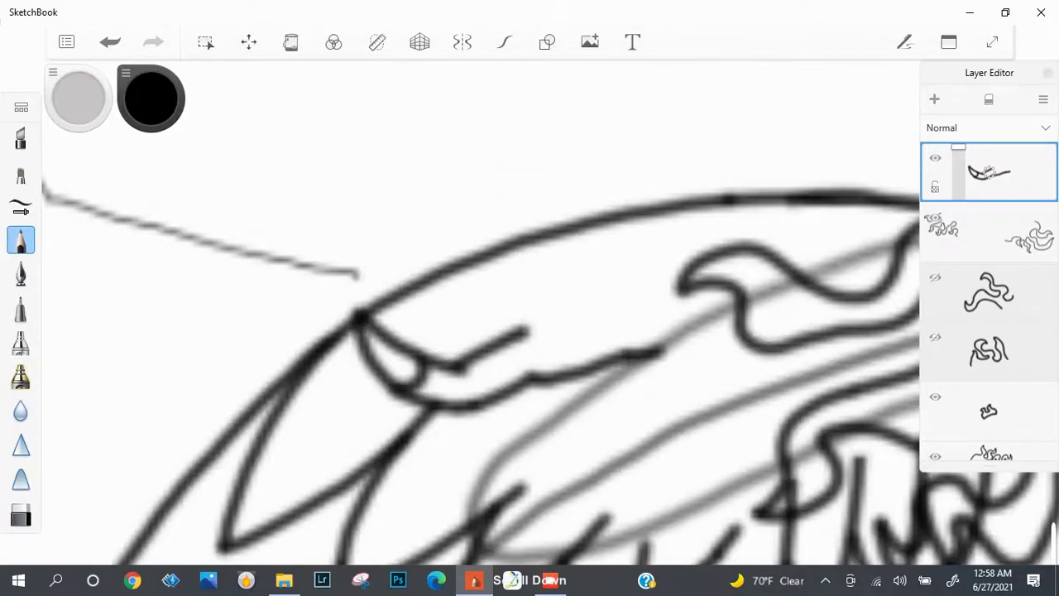
# Close the diagonal line with a short end stroke and draw the second finger's lower edge up past the wing outline.
pyautogui.scroll(5, 517, 314)
pyautogui.scroll(-1, 517, 314)
pyautogui.moveTo(571, 389); pyautogui.dragTo(563, 289)
pyautogui.scroll(-1, 563, 289)
pyautogui.scroll(2, 563, 331)
pyautogui.moveTo(629, 380)
pyautogui.mouseDown()
pyautogui.moveTo(364, 385)
pyautogui.moveTo(265, 256)
pyautogui.mouseUp()
pyautogui.moveTo(289, 298)
pyautogui.mouseDown()
pyautogui.moveTo(331, 354)
pyautogui.moveTo(258, 112)
pyautogui.mouseUp()
pyautogui.scroll(-7, 331, 331)
pyautogui.scroll(3, 331, 331)
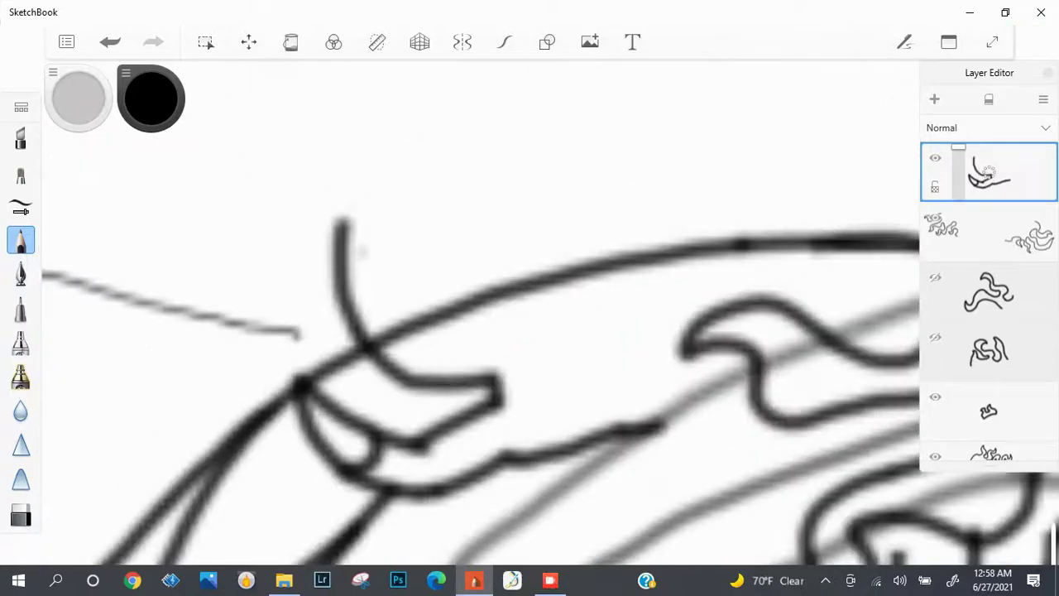
# Try a pointed second claw above the wing outline with a curved front edge and a rounded base.
pyautogui.hotkey('ctrl', 'z')
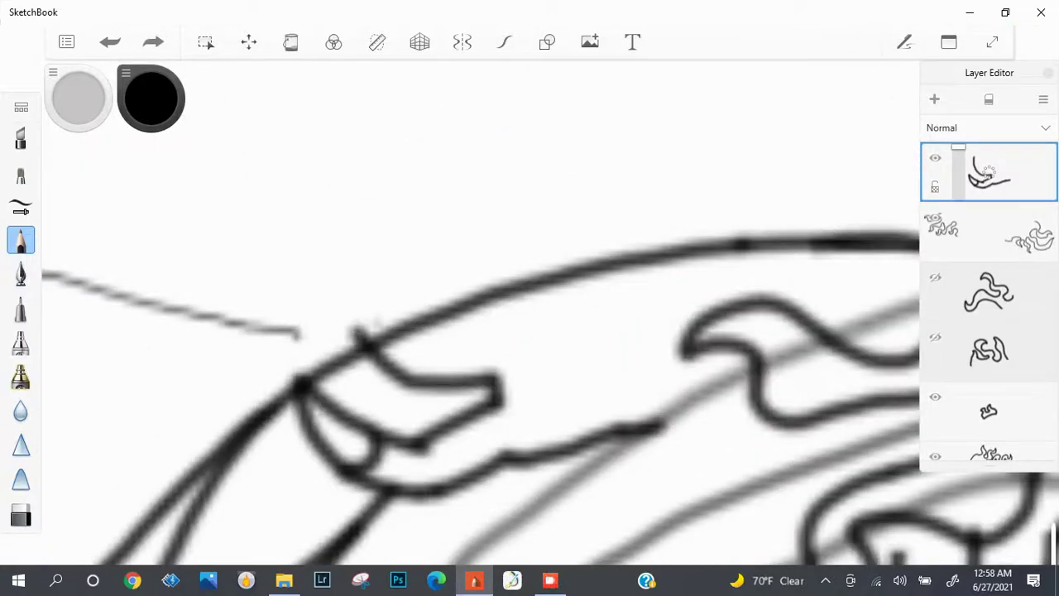
pyautogui.scroll(2, 372, 372)
pyautogui.moveTo(379, 409)
pyautogui.mouseDown()
pyautogui.moveTo(354, 354)
pyautogui.moveTo(331, 219)
pyautogui.moveTo(447, 334)
pyautogui.mouseUp()
pyautogui.hotkey('ctrl', 'z')
pyautogui.scroll(2, 380, 315)
pyautogui.moveTo(304, 182)
pyautogui.mouseDown()
pyautogui.moveTo(449, 339)
pyautogui.moveTo(480, 352)
pyautogui.mouseUp()
pyautogui.hotkey('ctrl', 'z')
pyautogui.moveTo(306, 186); pyautogui.dragTo(521, 393)
pyautogui.hotkey('ctrl', 'z')
pyautogui.hotkey('ctrl', 'z')
pyautogui.moveTo(377, 451)
pyautogui.mouseDown()
pyautogui.moveTo(290, 257)
pyautogui.moveTo(285, 142)
pyautogui.moveTo(449, 359)
pyautogui.moveTo(478, 379)
pyautogui.mouseUp()
pyautogui.hotkey('ctrl', 'z')
pyautogui.moveTo(288, 149)
pyautogui.mouseDown()
pyautogui.moveTo(488, 369)
pyautogui.moveTo(451, 410)
pyautogui.moveTo(356, 431)
pyautogui.mouseUp()
pyautogui.hotkey('ctrl', 'z')
pyautogui.moveTo(486, 366)
pyautogui.mouseDown()
pyautogui.moveTo(500, 389)
pyautogui.moveTo(397, 438)
pyautogui.moveTo(348, 380)
pyautogui.mouseUp()
pyautogui.scroll(-2, 530, 331)
pyautogui.scroll(2, 530, 331)
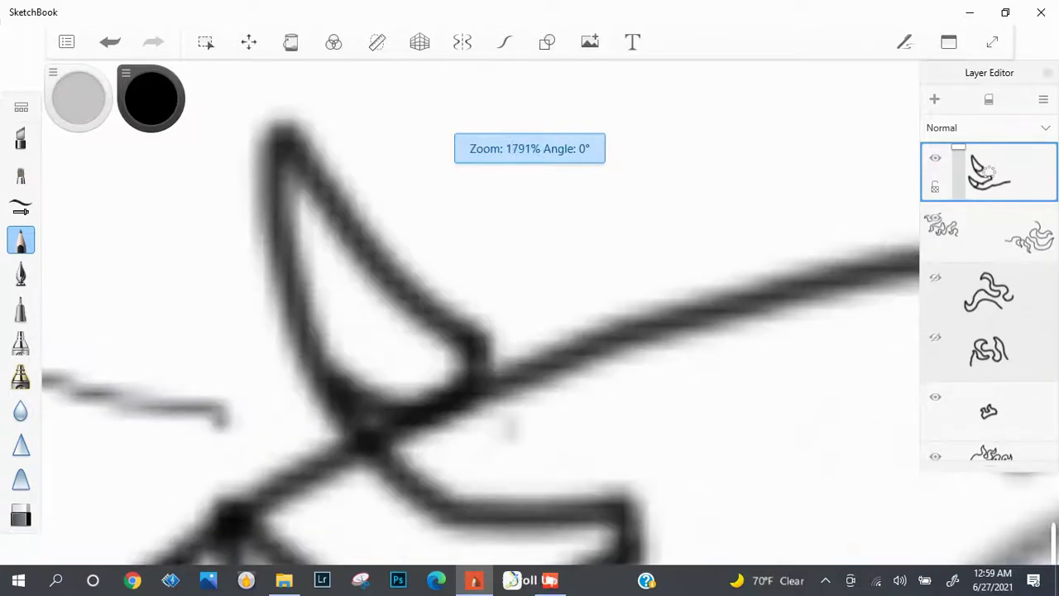
# Try a reworked base arc on the second claw and a line from its base into the wing.
pyautogui.hotkey('ctrl', 'z')
pyautogui.moveTo(496, 348)
pyautogui.mouseDown()
pyautogui.moveTo(397, 443)
pyautogui.moveTo(339, 377)
pyautogui.mouseUp()
pyautogui.scroll(1, 530, 331)
pyautogui.moveTo(464, 318)
pyautogui.mouseDown()
pyautogui.moveTo(509, 364)
pyautogui.moveTo(629, 381)
pyautogui.mouseUp()
pyautogui.hotkey('ctrl', 'z')
pyautogui.press('e')
pyautogui.moveTo(497, 327)
pyautogui.mouseDown()
pyautogui.moveTo(447, 269)
pyautogui.moveTo(592, 397)
pyautogui.mouseUp()
pyautogui.press('e')
pyautogui.moveTo(538, 356); pyautogui.dragTo(608, 413)
pyautogui.scroll(1, 455, 414)
pyautogui.moveTo(314, 356); pyautogui.dragTo(546, 372)
# Undo the second claw back to the short horizontal line inside the wing.
pyautogui.scroll(-6, 530, 331)
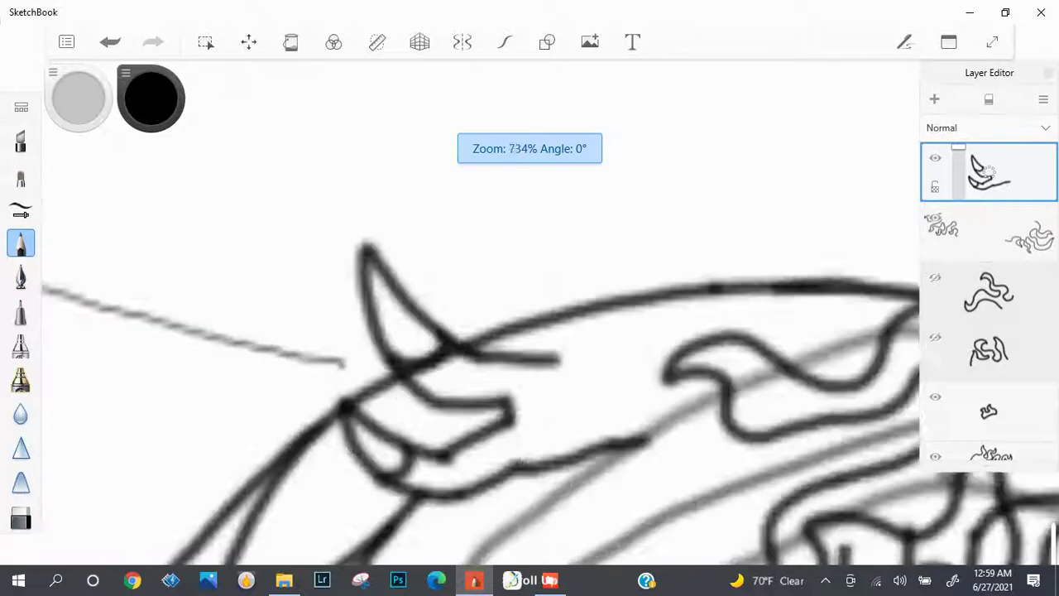
pyautogui.scroll(2, 529, 331)
pyautogui.hotkey('ctrl', 'z')
pyautogui.hotkey('ctrl', 'z')
pyautogui.hotkey('ctrl', 'z')
pyautogui.hotkey('ctrl', 'z')
pyautogui.hotkey('ctrl', 'z')
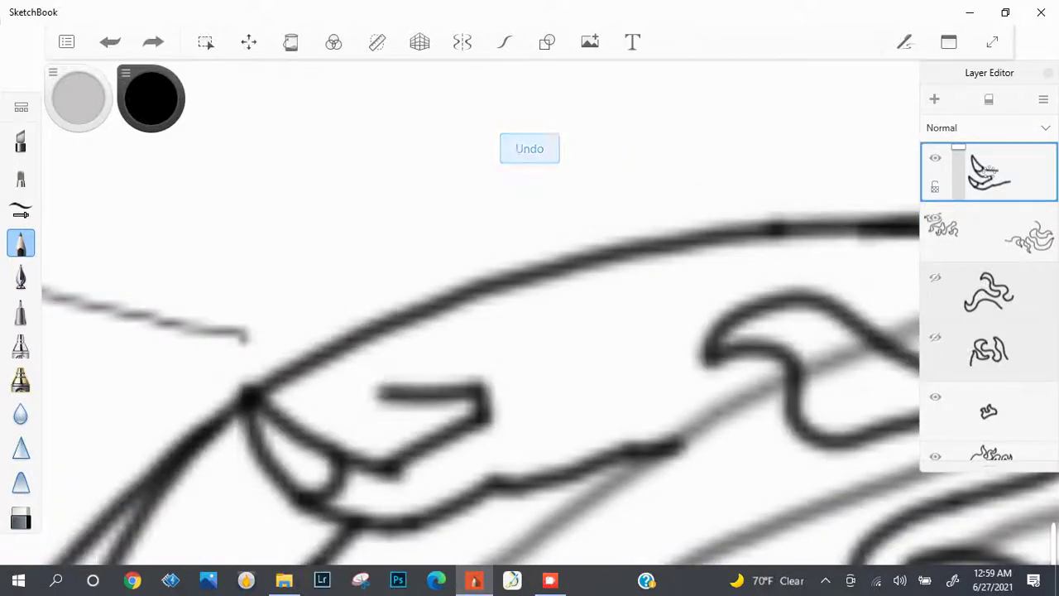
# Redraw the second finger's lower edge and curve it across the wing outline up to a claw tip.
pyautogui.scroll(2, 422, 389)
pyautogui.scroll(-5, 530, 331)
pyautogui.scroll(5, 530, 331)
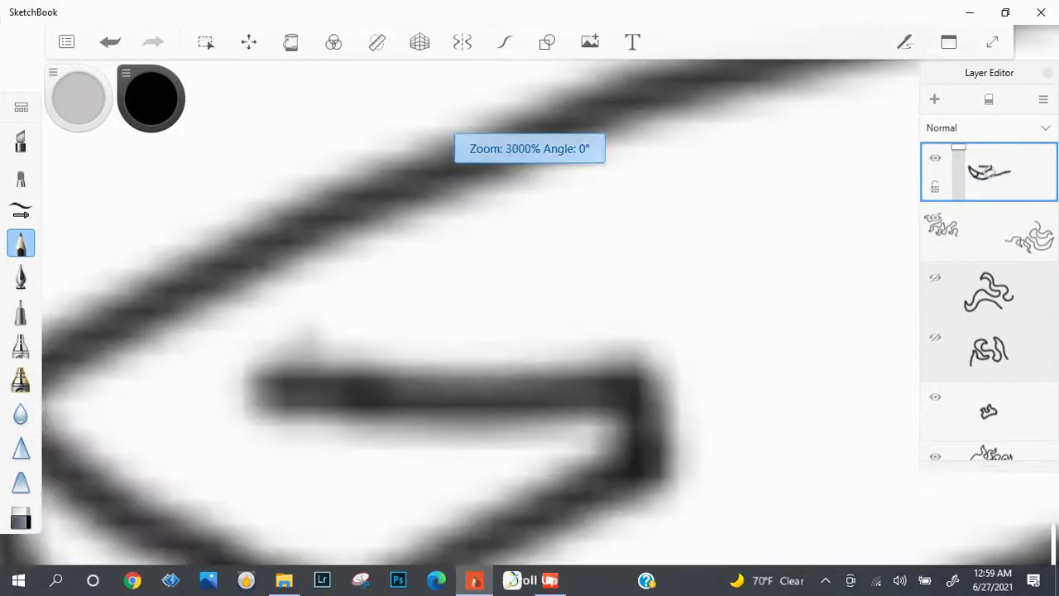
pyautogui.hotkey('ctrl', 'z')
pyautogui.moveTo(397, 389); pyautogui.dragTo(257, 389)
pyautogui.scroll(-5, 480, 314)
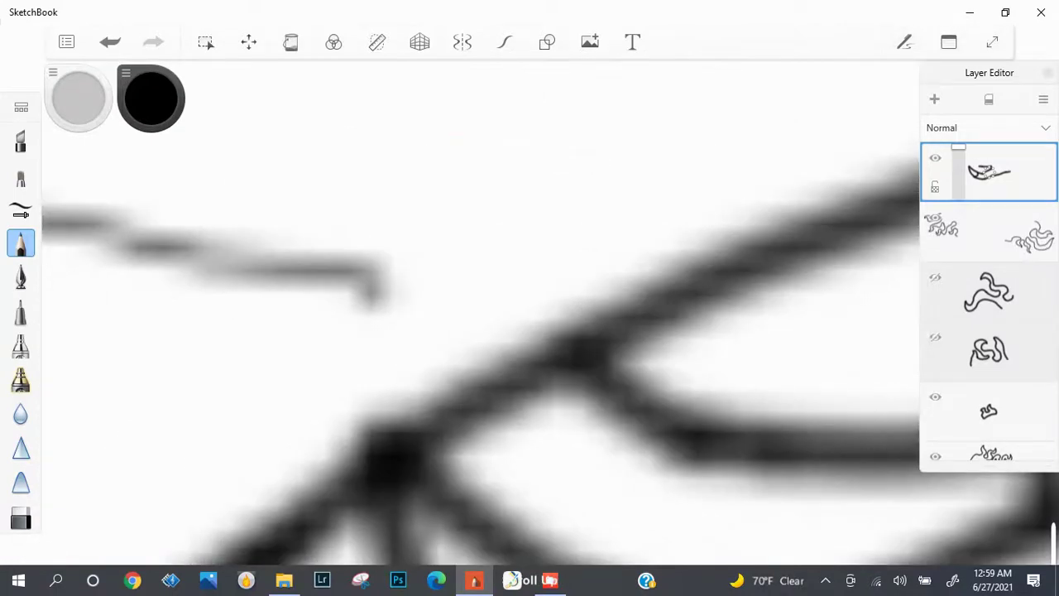
pyautogui.scroll(5, 480, 314)
pyautogui.scroll(-3, 480, 315)
pyautogui.scroll(3, 480, 315)
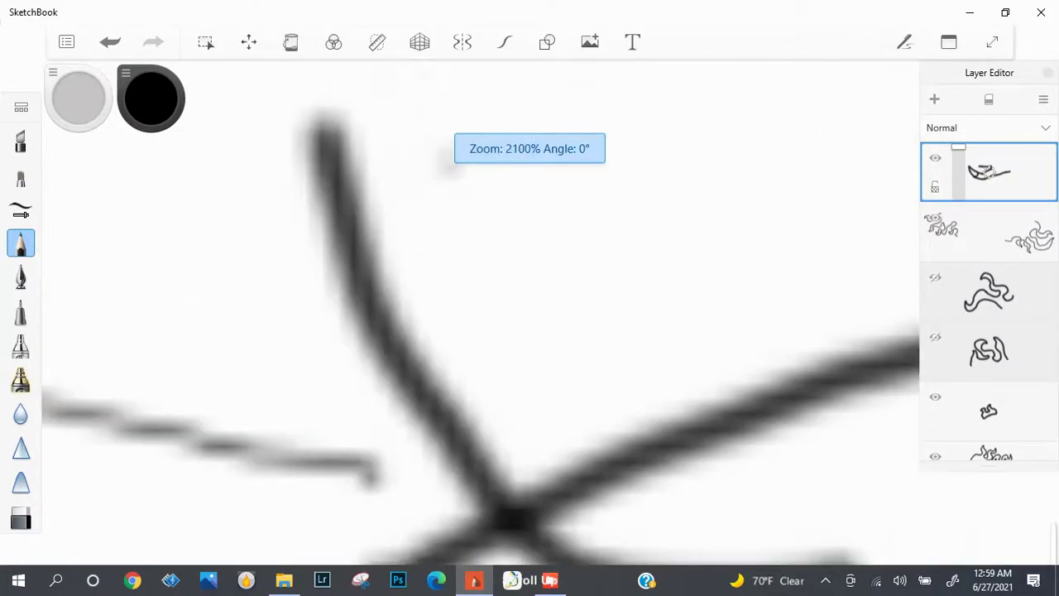
pyautogui.scroll(-4, 480, 314)
pyautogui.scroll(2, 480, 315)
# Draw the second claw's other edge from its tip down to the wing outline and an arc across its base.
pyautogui.moveTo(364, 80); pyautogui.dragTo(476, 267)
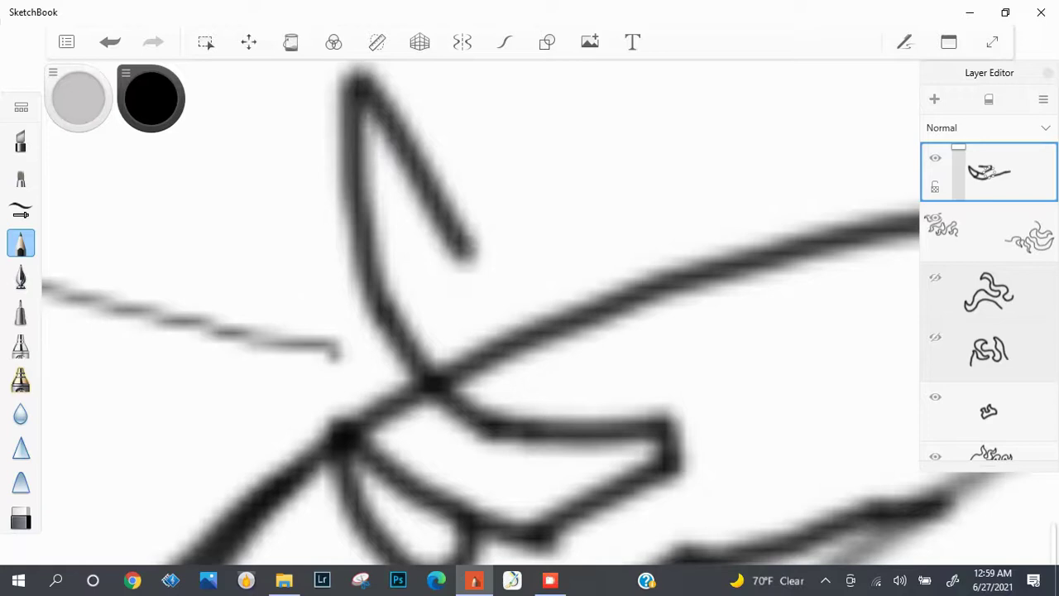
pyautogui.hotkey('ctrl', 'z')
pyautogui.moveTo(418, 377)
pyautogui.mouseDown()
pyautogui.moveTo(356, 154)
pyautogui.moveTo(362, 89)
pyautogui.moveTo(484, 286)
pyautogui.moveTo(414, 331)
pyautogui.moveTo(376, 273)
pyautogui.mouseUp()
pyautogui.scroll(-2, 480, 315)
pyautogui.scroll(2, 480, 315)
# Draw a line from the second claw's base along the inside of the wing, curving up across the wing outline.
pyautogui.moveTo(453, 329)
pyautogui.mouseDown()
pyautogui.moveTo(496, 364)
pyautogui.moveTo(679, 406)
pyautogui.mouseUp()
pyautogui.hotkey('ctrl', 'z')
pyautogui.moveTo(459, 340); pyautogui.dragTo(708, 344)
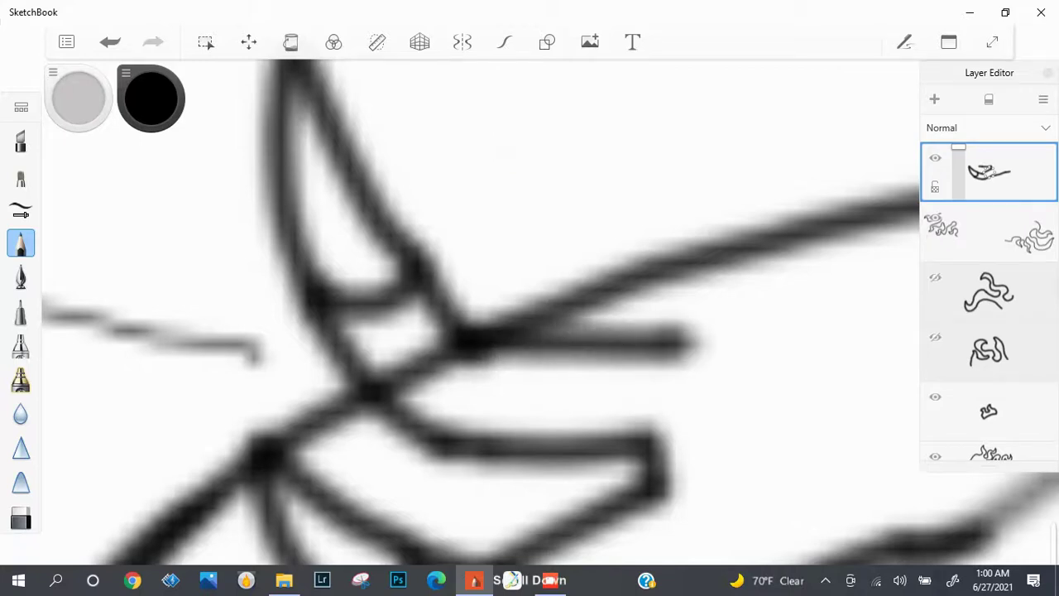
pyautogui.scroll(-1, 389, 447)
pyautogui.moveTo(550, 364); pyautogui.dragTo(666, 352)
pyautogui.scroll(-2, 388, 447)
pyautogui.scroll(1, 751, 337)
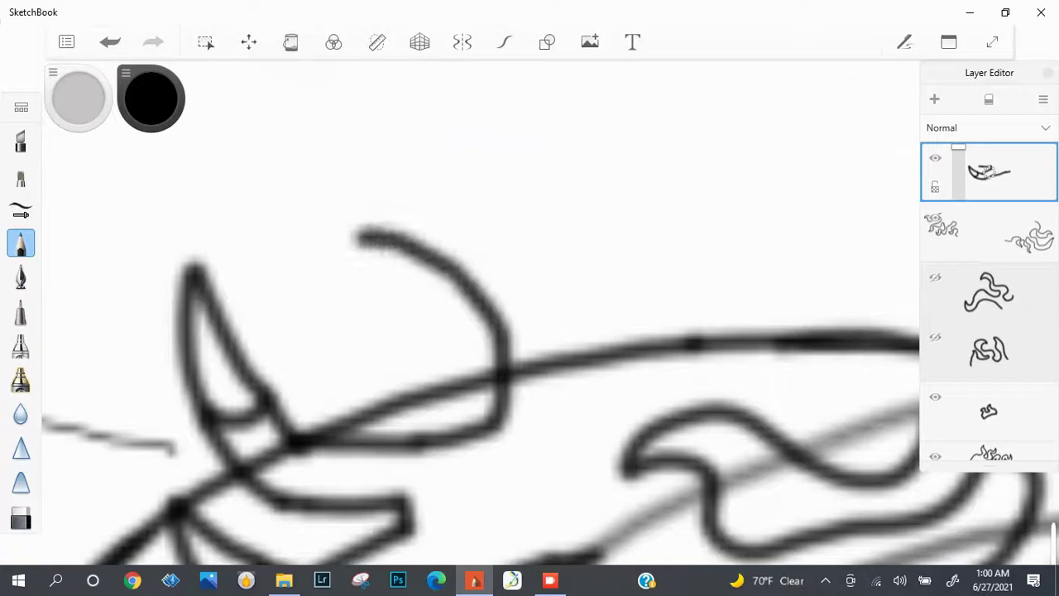
# Shorten the third finger's curved inner edge and draw a parallel outer edge across the wing outline.
pyautogui.hotkey('ctrl', 'z')
pyautogui.moveTo(467, 286); pyautogui.dragTo(379, 261)
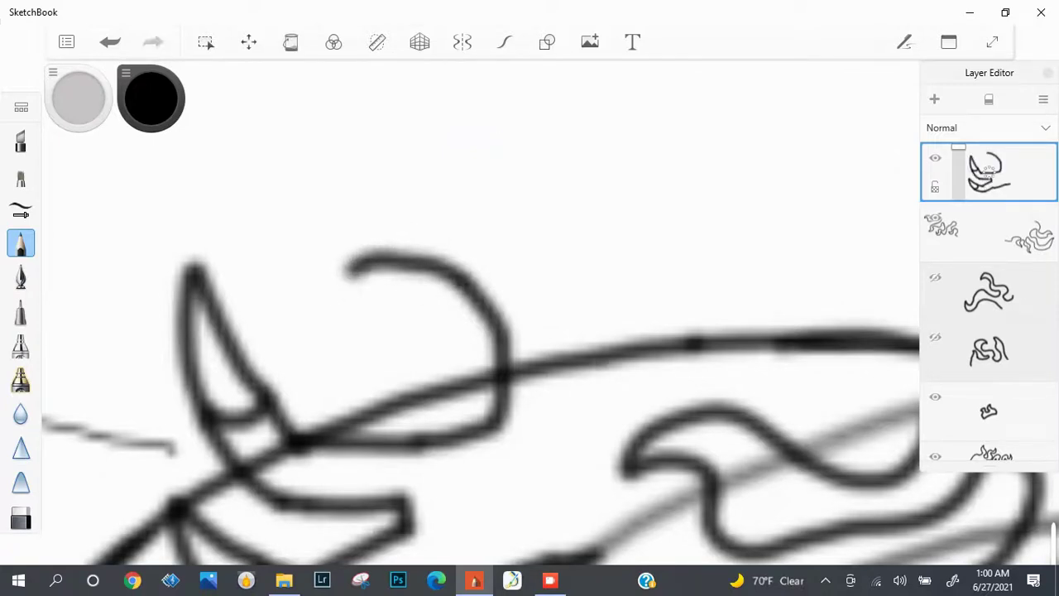
pyautogui.hotkey('ctrl', 'z')
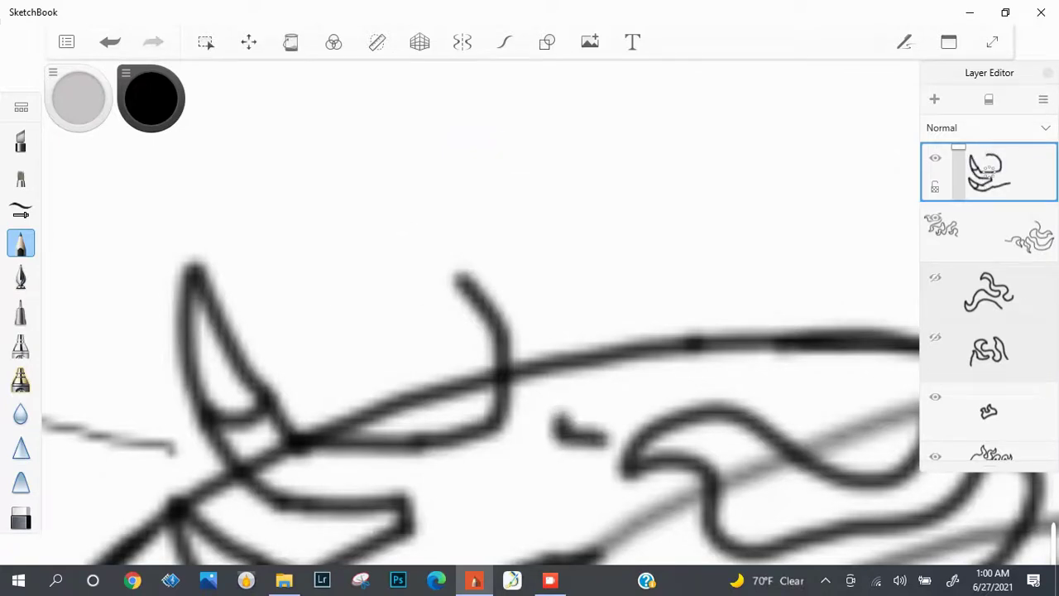
pyautogui.hotkey('ctrl', 'z')
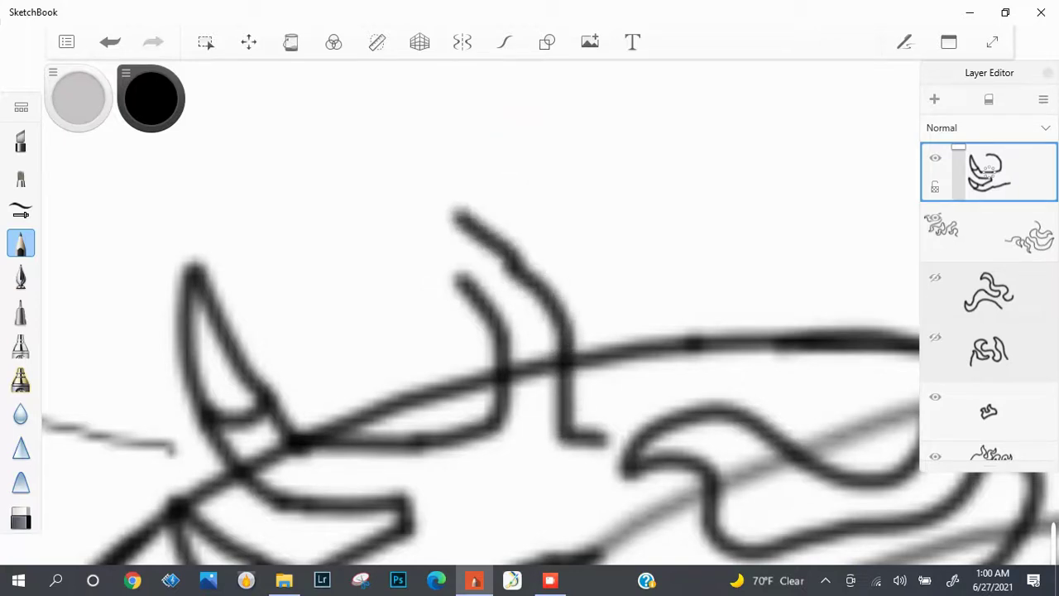
pyautogui.hotkey('ctrl', 'z')
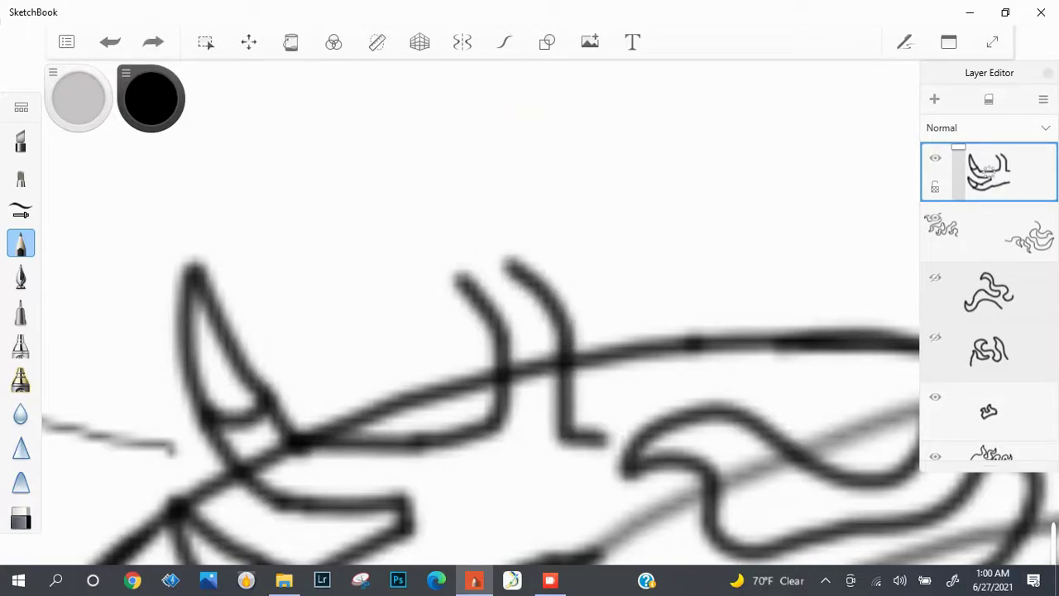
# Try a long curved extension of the third finger's outer edge and undo it back to the wing outline.
pyautogui.scroll(3, 529, 331)
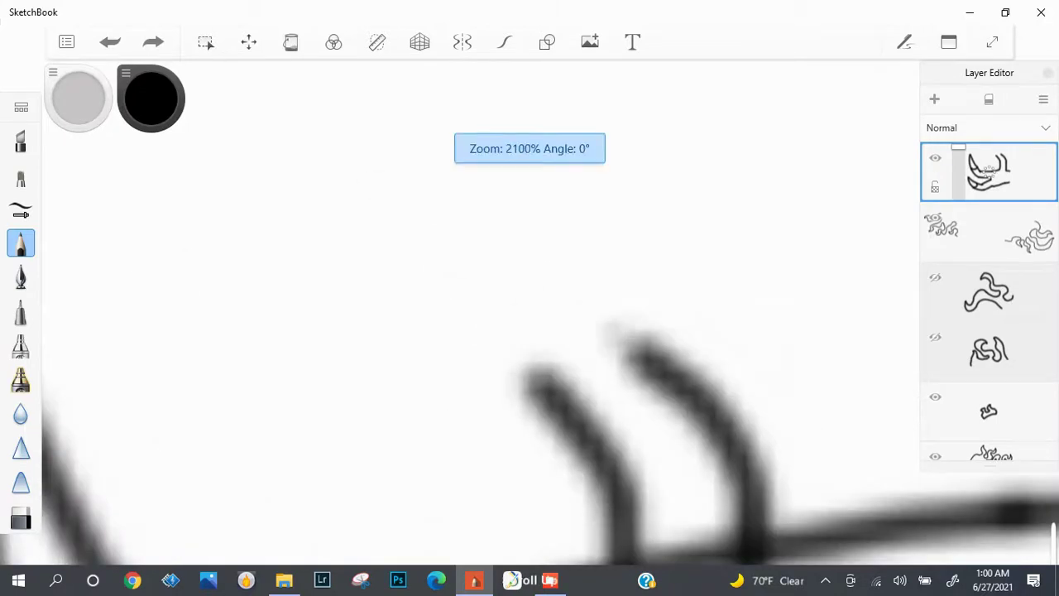
pyautogui.scroll(-2, 530, 331)
pyautogui.hotkey('ctrl', 'z')
pyautogui.moveTo(551, 307)
pyautogui.mouseDown()
pyautogui.moveTo(373, 199)
pyautogui.moveTo(414, 229)
pyautogui.moveTo(347, 216)
pyautogui.mouseUp()
pyautogui.hotkey('ctrl', 'z')
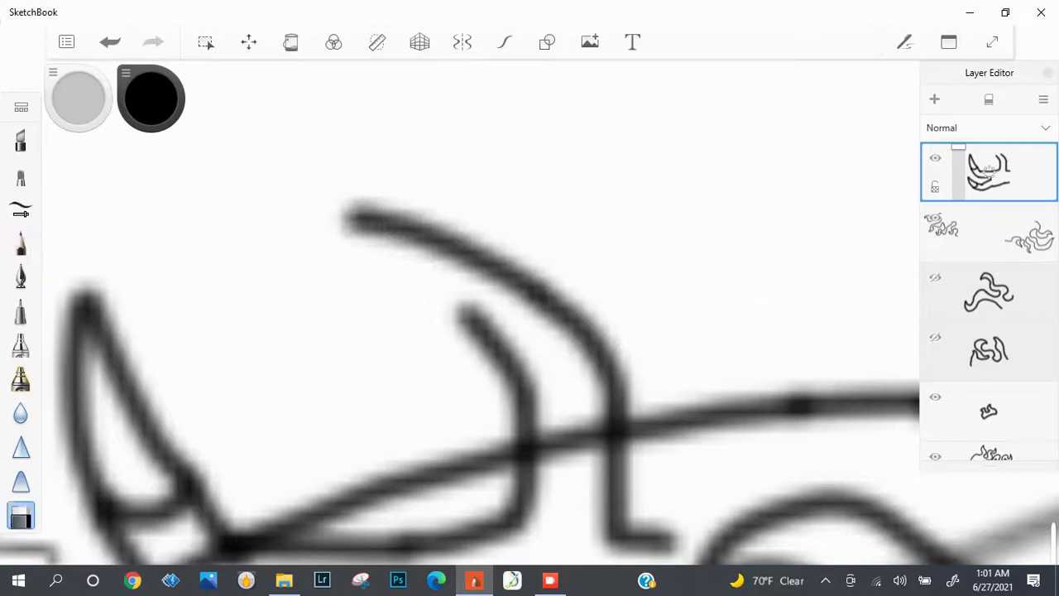
pyautogui.hotkey('ctrl', 'z')
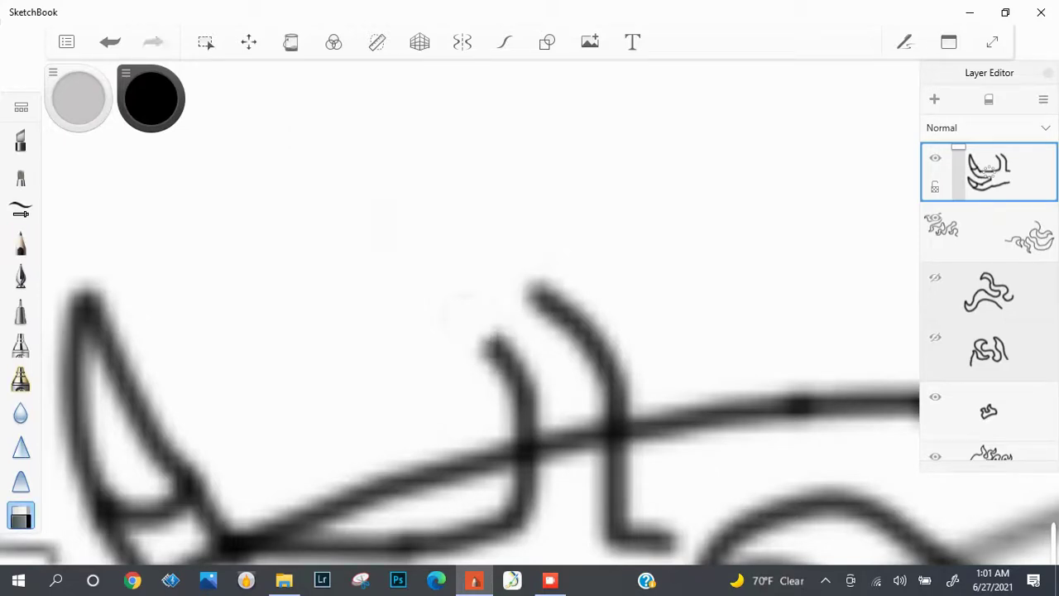
pyautogui.hotkey('ctrl', 'z')
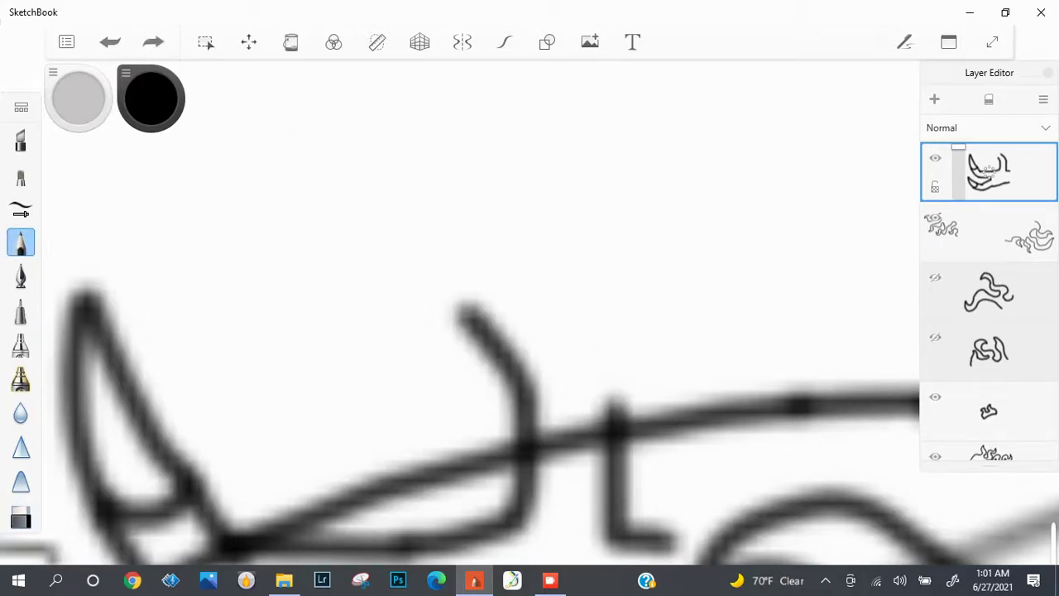
# Redraw the third finger's outer edge up to a pointed tip and complete its claw with an inner edge and curved base.
pyautogui.moveTo(627, 382)
pyautogui.mouseDown()
pyautogui.moveTo(546, 269)
pyautogui.moveTo(445, 198)
pyautogui.moveTo(352, 153)
pyautogui.mouseUp()
pyautogui.hotkey('ctrl', 'z')
pyautogui.moveTo(552, 283)
pyautogui.mouseDown()
pyautogui.moveTo(478, 222)
pyautogui.moveTo(344, 182)
pyautogui.moveTo(463, 307)
pyautogui.mouseUp()
pyautogui.moveTo(554, 248); pyautogui.dragTo(497, 347)
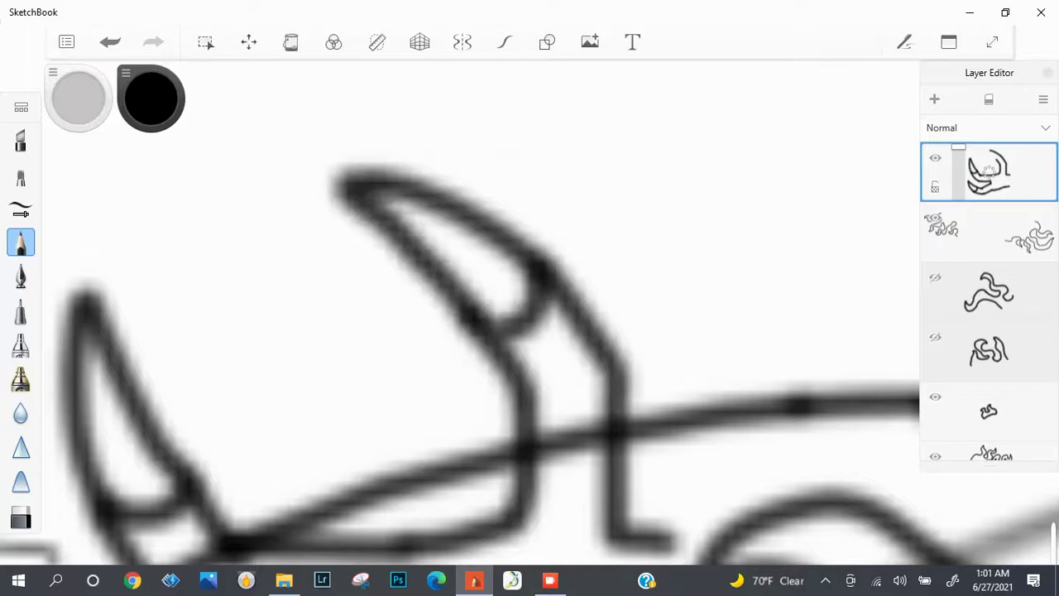
# Try a short jagged edge between the third finger's base and the neighbouring flame shape, then undo its strokes.
pyautogui.scroll(-5, 525, 334)
pyautogui.scroll(5, 525, 333)
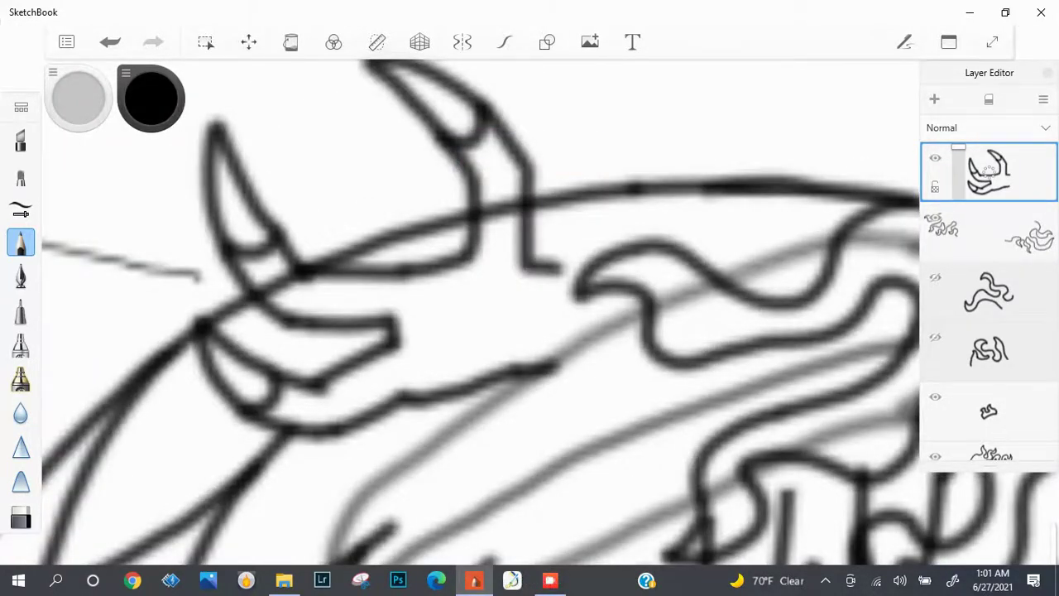
pyautogui.scroll(2, 659, 236)
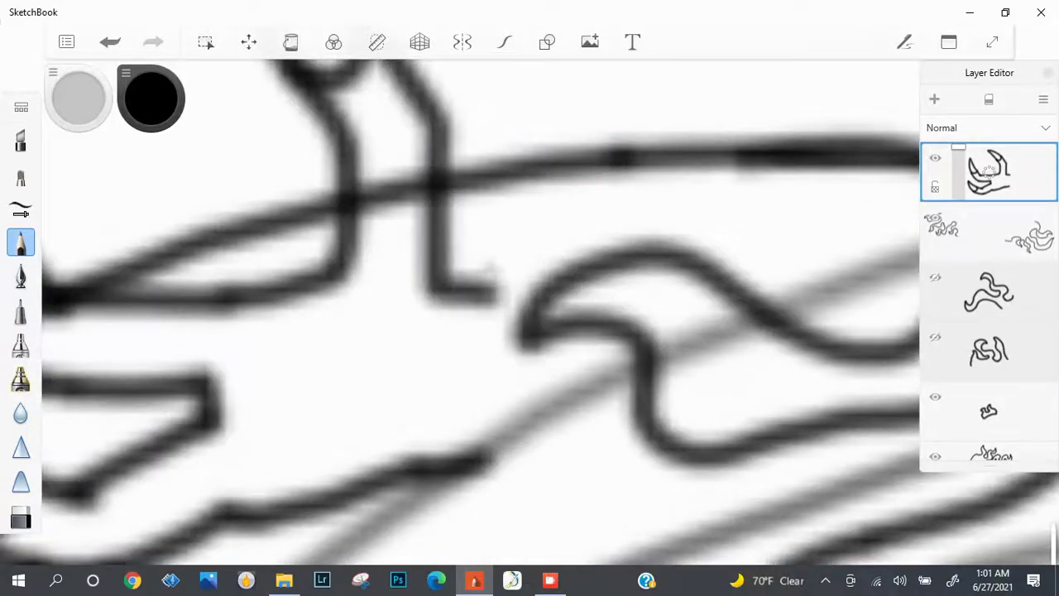
pyautogui.moveTo(487, 253); pyautogui.dragTo(538, 281)
pyautogui.hotkey('ctrl', 'z')
pyautogui.moveTo(495, 232)
pyautogui.mouseDown()
pyautogui.moveTo(571, 274)
pyautogui.moveTo(501, 289)
pyautogui.mouseUp()
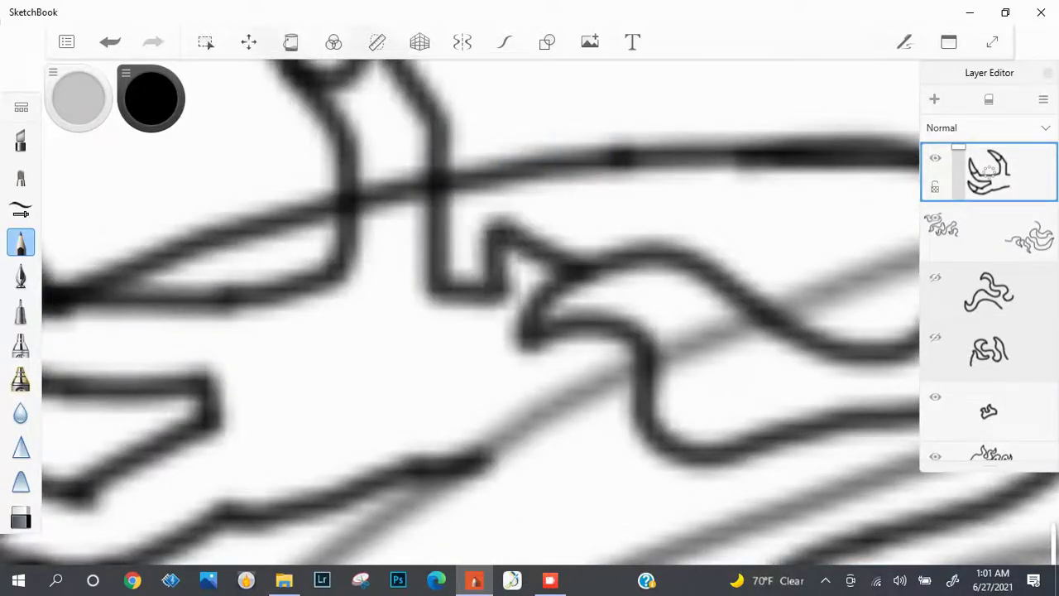
pyautogui.moveTo(563, 277); pyautogui.dragTo(464, 335)
pyautogui.hotkey('ctrl', 'z')
pyautogui.hotkey('ctrl', 'z')
pyautogui.hotkey('ctrl', 'z')
# Draw a jagged edge from the flame shape past the third finger's base down to the hand's lower line.
pyautogui.moveTo(482, 220)
pyautogui.mouseDown()
pyautogui.moveTo(571, 275)
pyautogui.moveTo(496, 302)
pyautogui.moveTo(571, 327)
pyautogui.mouseUp()
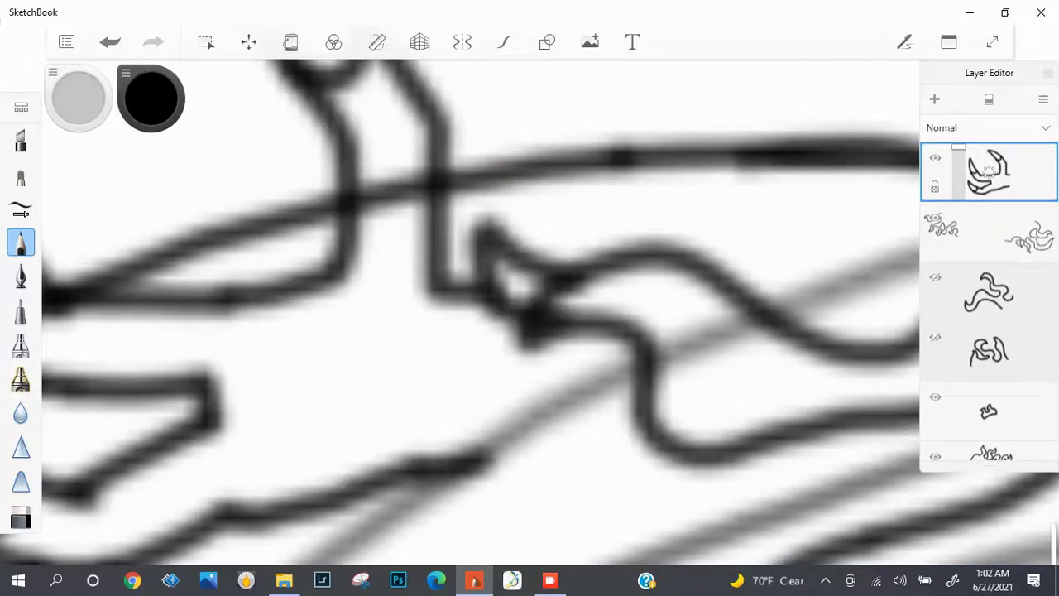
pyautogui.hotkey('ctrl', 'z')
pyautogui.moveTo(579, 282); pyautogui.dragTo(442, 310)
pyautogui.hotkey('ctrl', 'z')
pyautogui.moveTo(579, 282)
pyautogui.mouseDown()
pyautogui.moveTo(434, 311)
pyautogui.moveTo(505, 381)
pyautogui.moveTo(459, 396)
pyautogui.moveTo(467, 424)
pyautogui.moveTo(406, 509)
pyautogui.mouseUp()
pyautogui.scroll(-5, 530, 315)
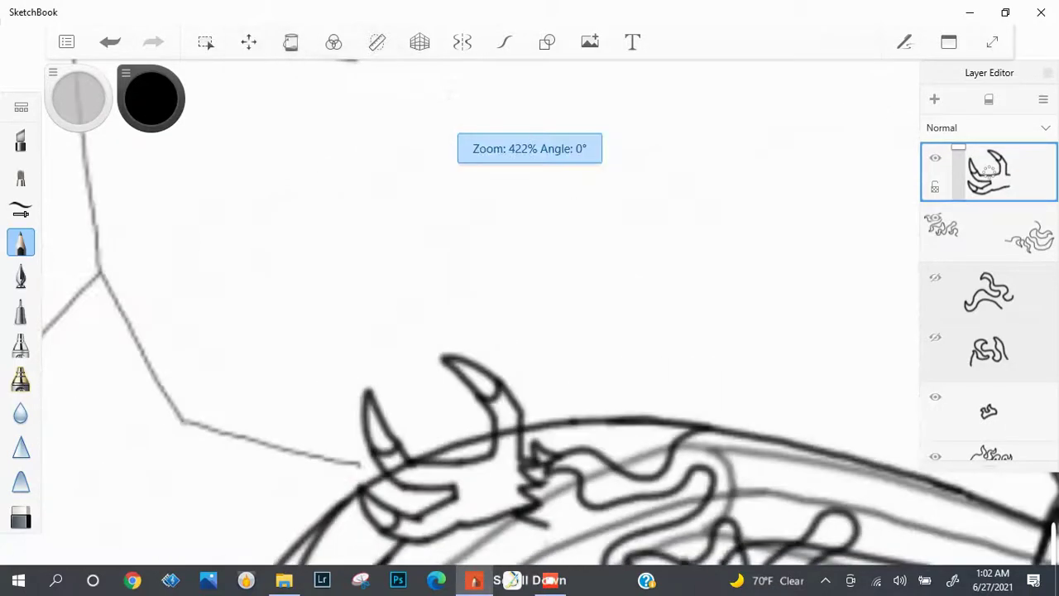
pyautogui.scroll(5, 530, 315)
pyautogui.hotkey('ctrl', 'z')
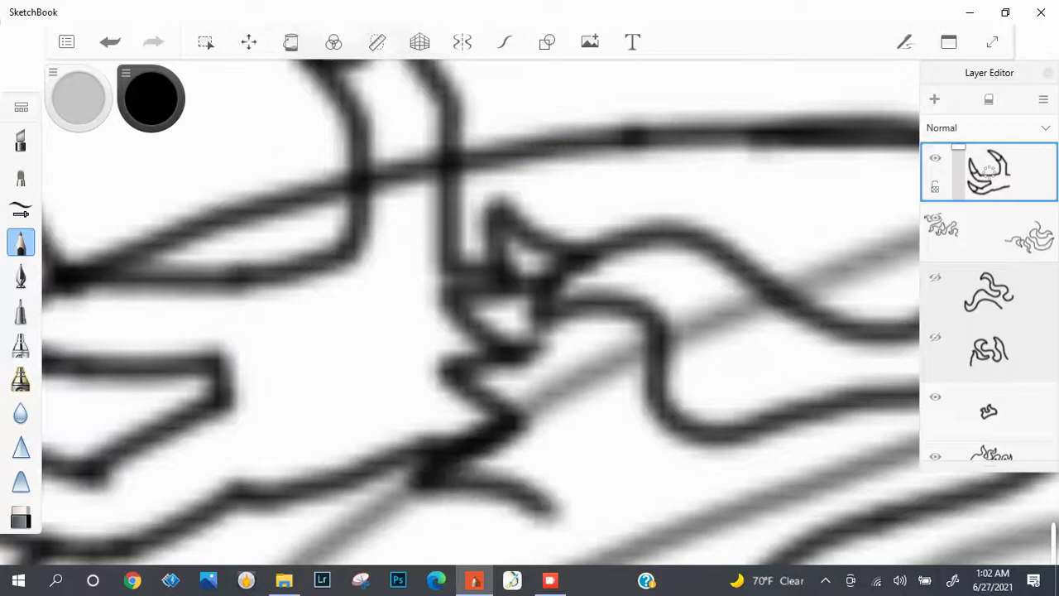
pyautogui.scroll(-3, 530, 314)
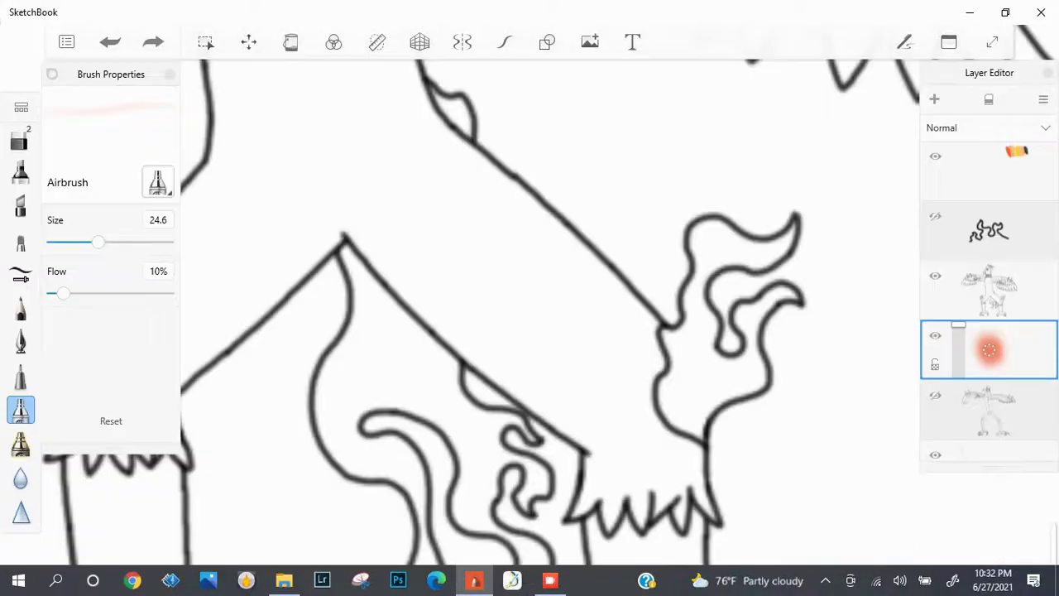
# Set the Airbrush size to 106 and paint the fringed cuff of the right-hand leg orange-red.
pyautogui.click(157, 220)
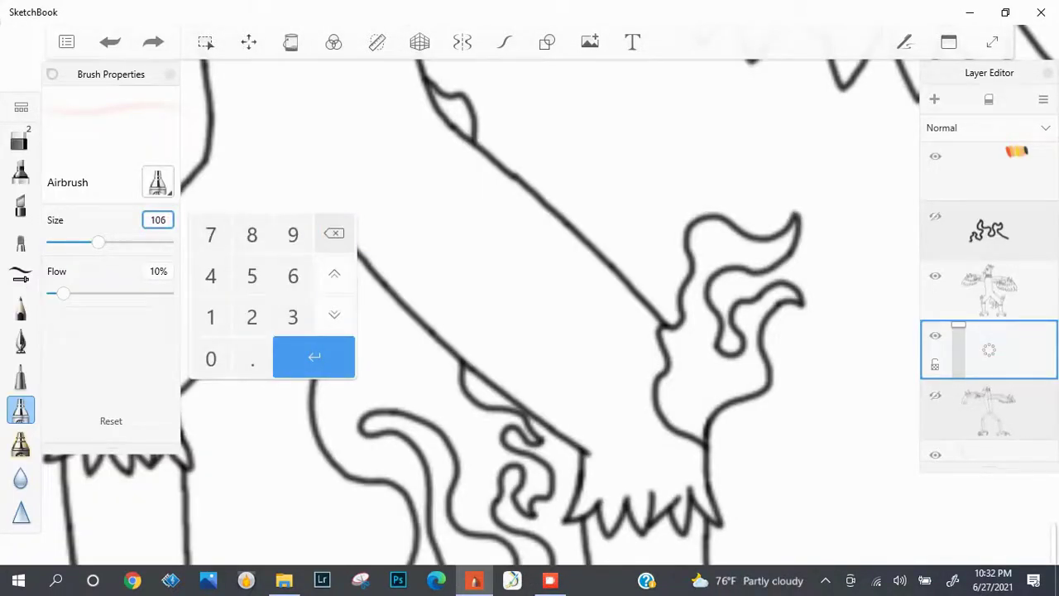
pyautogui.click(313, 357)
pyautogui.moveTo(642, 418); pyautogui.dragTo(679, 476)
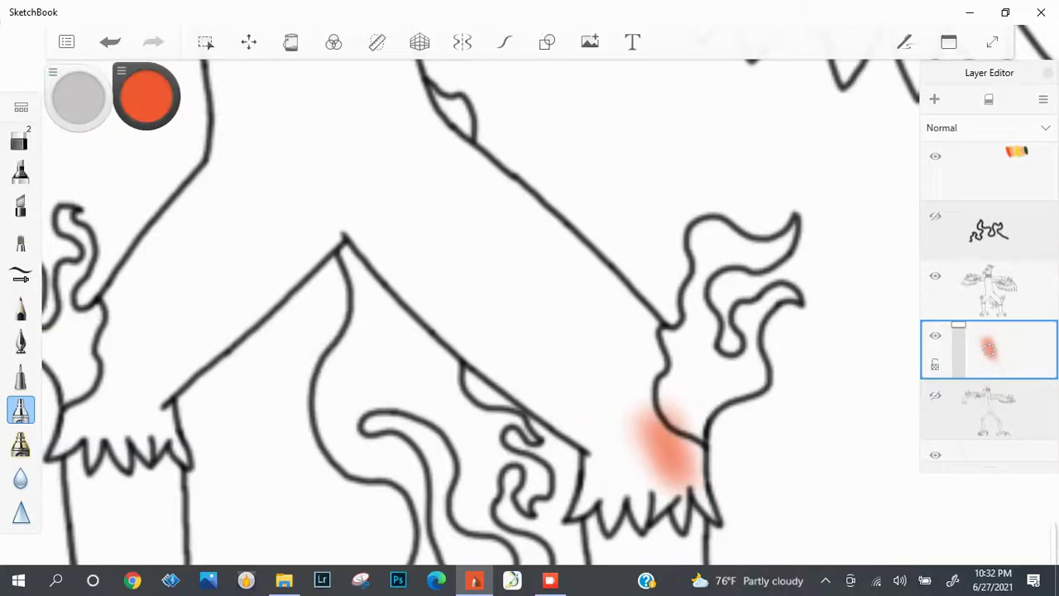
pyautogui.scroll(5, 662, 438)
pyautogui.moveTo(728, 314)
pyautogui.mouseDown()
pyautogui.moveTo(732, 190)
pyautogui.moveTo(712, 306)
pyautogui.moveTo(765, 340)
pyautogui.moveTo(749, 377)
pyautogui.mouseUp()
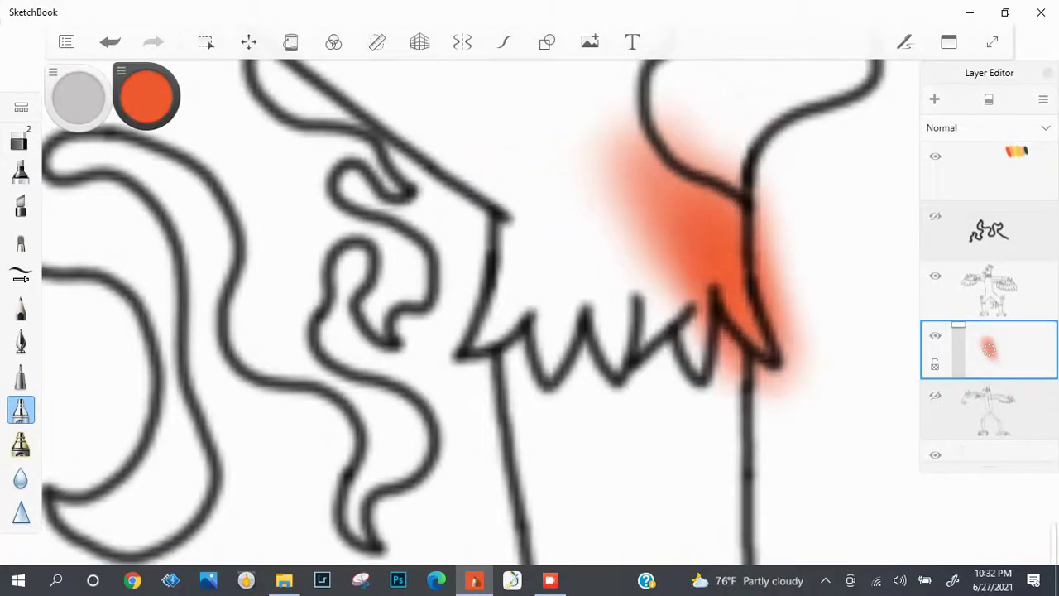
pyautogui.moveTo(629, 140)
pyautogui.mouseDown()
pyautogui.moveTo(687, 348)
pyautogui.moveTo(679, 389)
pyautogui.moveTo(638, 248)
pyautogui.moveTo(650, 364)
pyautogui.moveTo(600, 290)
pyautogui.moveTo(604, 381)
pyautogui.moveTo(617, 389)
pyautogui.mouseUp()
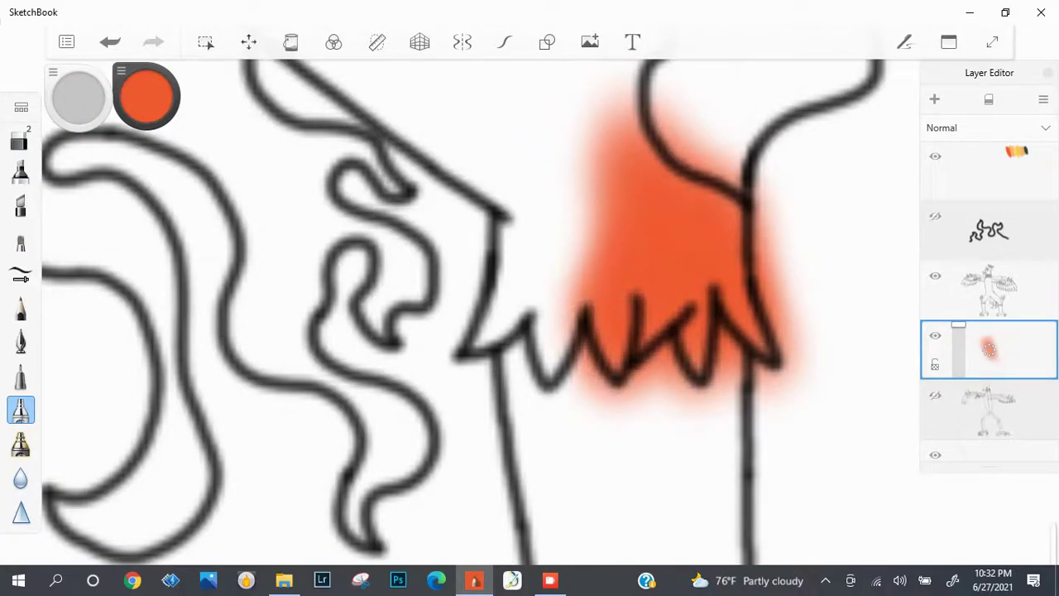
pyautogui.moveTo(600, 149)
pyautogui.mouseDown()
pyautogui.moveTo(542, 347)
pyautogui.moveTo(518, 248)
pyautogui.moveTo(529, 397)
pyautogui.mouseUp()
pyautogui.moveTo(558, 145)
pyautogui.mouseDown()
pyautogui.moveTo(497, 332)
pyautogui.moveTo(459, 360)
pyautogui.moveTo(513, 174)
pyautogui.moveTo(529, 178)
pyautogui.moveTo(579, 125)
pyautogui.moveTo(546, 157)
pyautogui.moveTo(563, 116)
pyautogui.mouseUp()
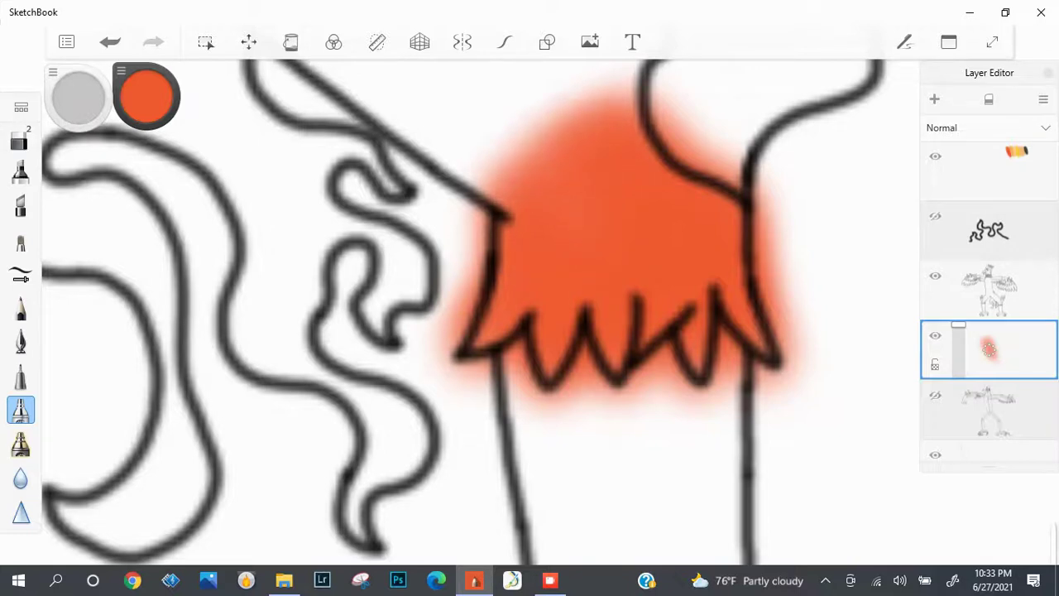
# Extend the orange-red paint from the cuff up the thigh's outer side beside the leg flame.
pyautogui.scroll(-3, 529, 298)
pyautogui.scroll(10, 530, 297)
pyautogui.moveTo(678, 365)
pyautogui.mouseDown()
pyautogui.moveTo(662, 265)
pyautogui.moveTo(679, 236)
pyautogui.moveTo(642, 186)
pyautogui.moveTo(638, 314)
pyautogui.moveTo(629, 281)
pyautogui.moveTo(604, 348)
pyautogui.moveTo(637, 182)
pyautogui.moveTo(625, 132)
pyautogui.moveTo(579, 91)
pyautogui.moveTo(591, 198)
pyautogui.mouseUp()
pyautogui.scroll(-5, 530, 314)
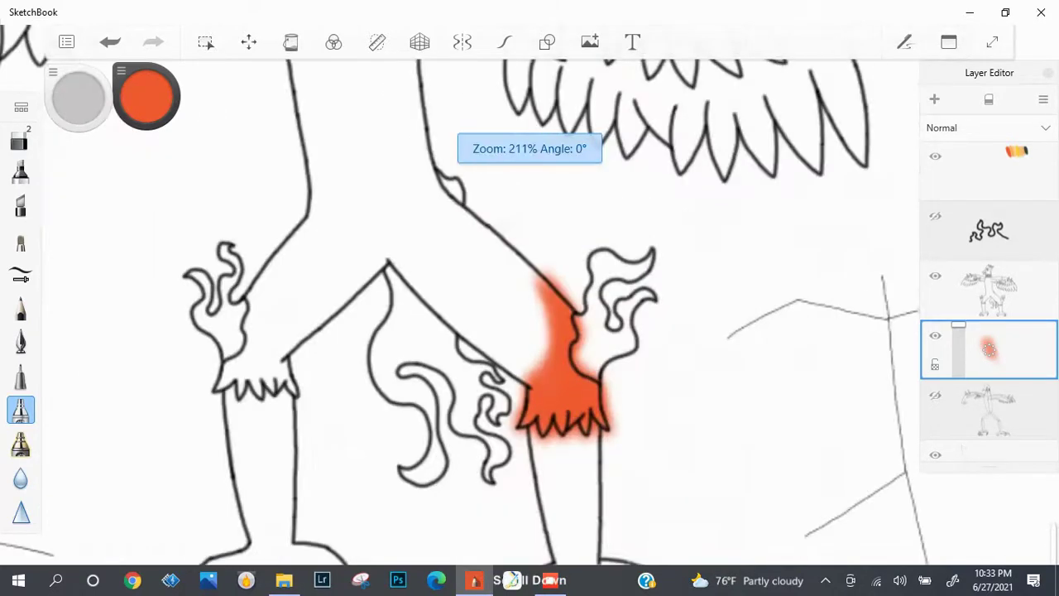
# Paint an orange-red band along the right-hand thigh's inner edge up to the crotch.
pyautogui.scroll(5, 530, 315)
pyautogui.moveTo(550, 497)
pyautogui.mouseDown()
pyautogui.moveTo(451, 430)
pyautogui.moveTo(463, 418)
pyautogui.moveTo(327, 335)
pyautogui.moveTo(153, 157)
pyautogui.mouseUp()
pyautogui.scroll(-4, 480, 314)
pyautogui.scroll(-5, 514, 149)
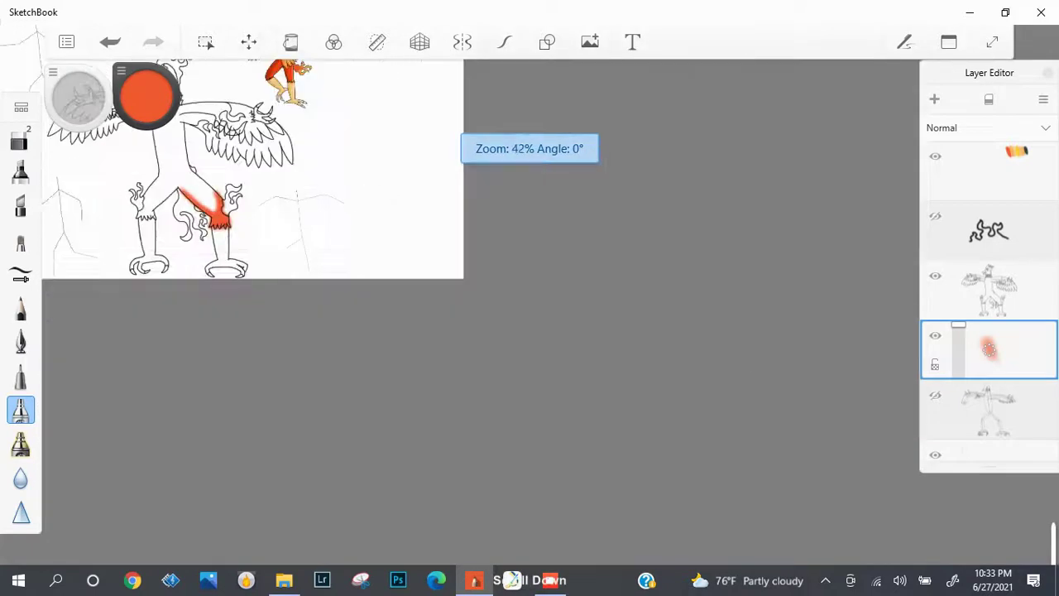
pyautogui.scroll(8, 515, 149)
pyautogui.moveTo(496, 323); pyautogui.dragTo(389, 223)
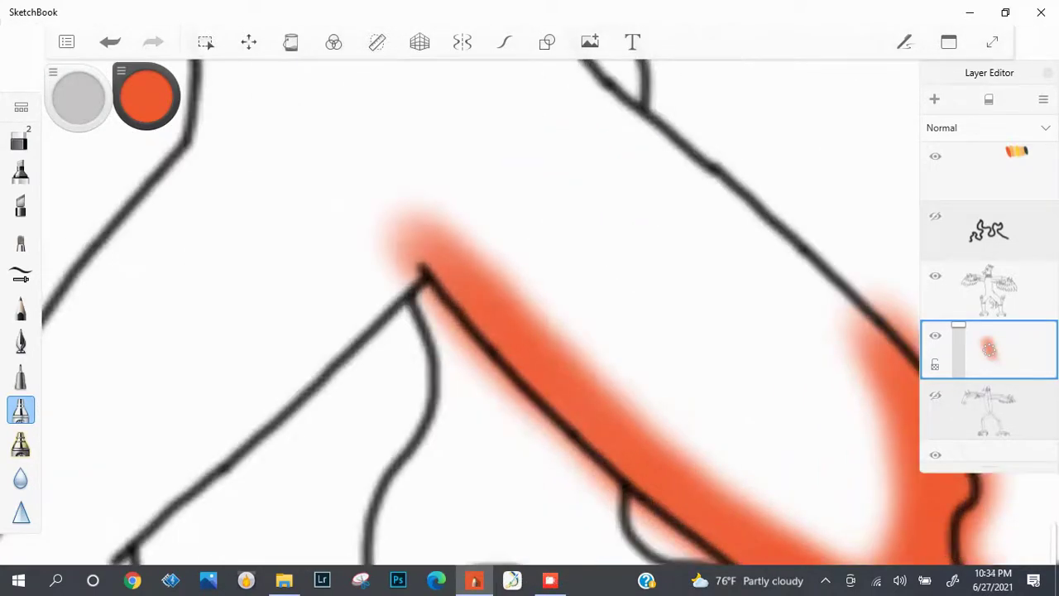
# Fill the rest of the right-hand thigh orange-red between its inner and outer edges, up to the hip.
pyautogui.scroll(-4, 480, 314)
pyautogui.scroll(4, 480, 314)
pyautogui.moveTo(613, 447)
pyautogui.mouseDown()
pyautogui.moveTo(530, 422)
pyautogui.moveTo(580, 413)
pyautogui.moveTo(620, 331)
pyautogui.mouseUp()
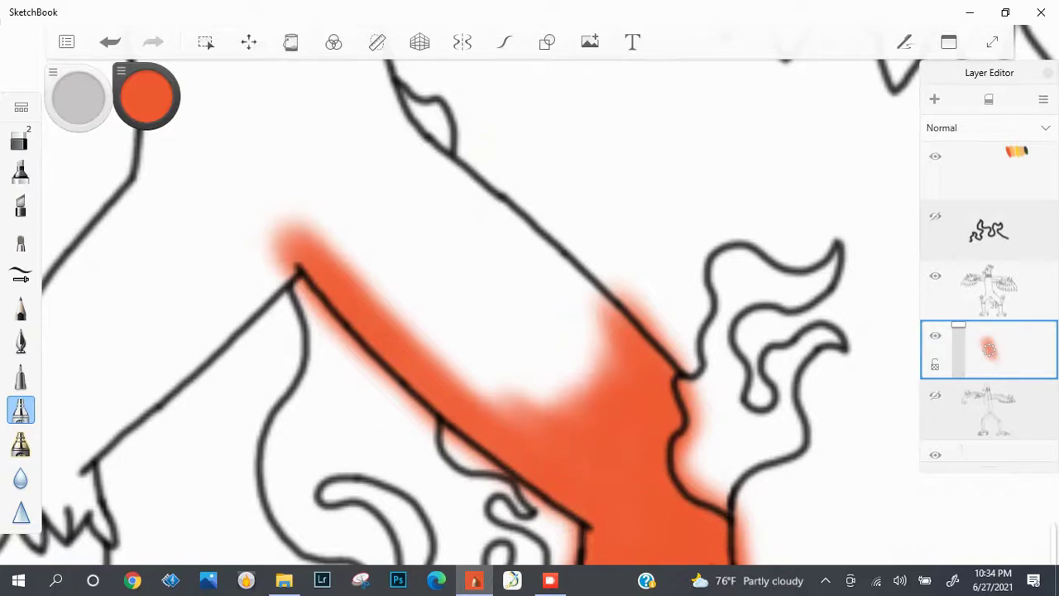
pyautogui.moveTo(592, 347); pyautogui.dragTo(509, 389)
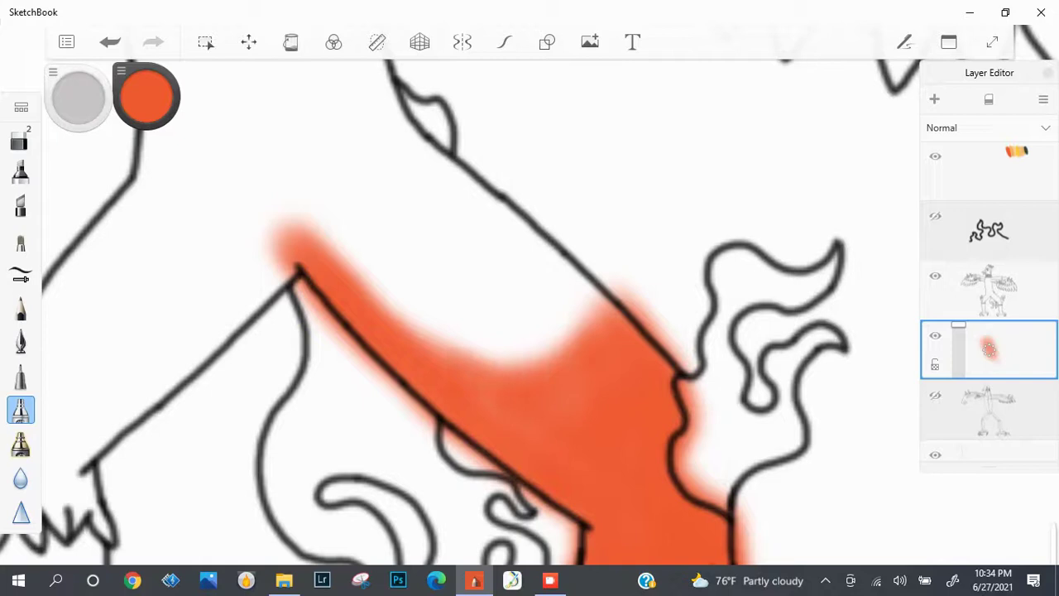
pyautogui.moveTo(613, 314); pyautogui.dragTo(464, 186)
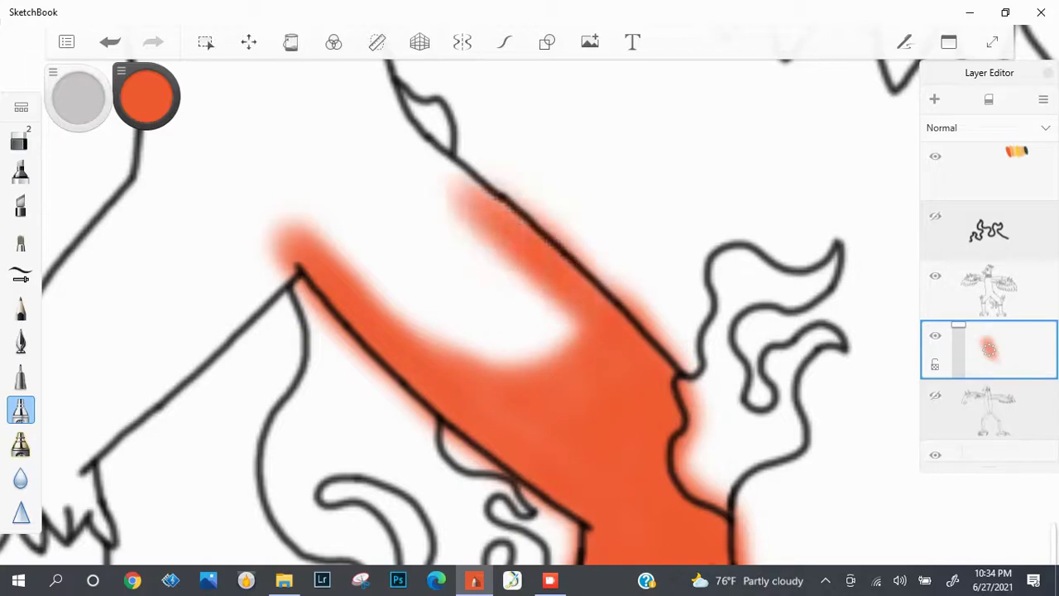
pyautogui.moveTo(504, 215)
pyautogui.mouseDown()
pyautogui.moveTo(422, 145)
pyautogui.moveTo(488, 240)
pyautogui.moveTo(397, 124)
pyautogui.moveTo(513, 282)
pyautogui.moveTo(381, 145)
pyautogui.moveTo(471, 281)
pyautogui.moveTo(364, 178)
pyautogui.moveTo(537, 356)
pyautogui.mouseUp()
pyautogui.moveTo(439, 348)
pyautogui.mouseDown()
pyautogui.moveTo(538, 289)
pyautogui.moveTo(563, 323)
pyautogui.mouseUp()
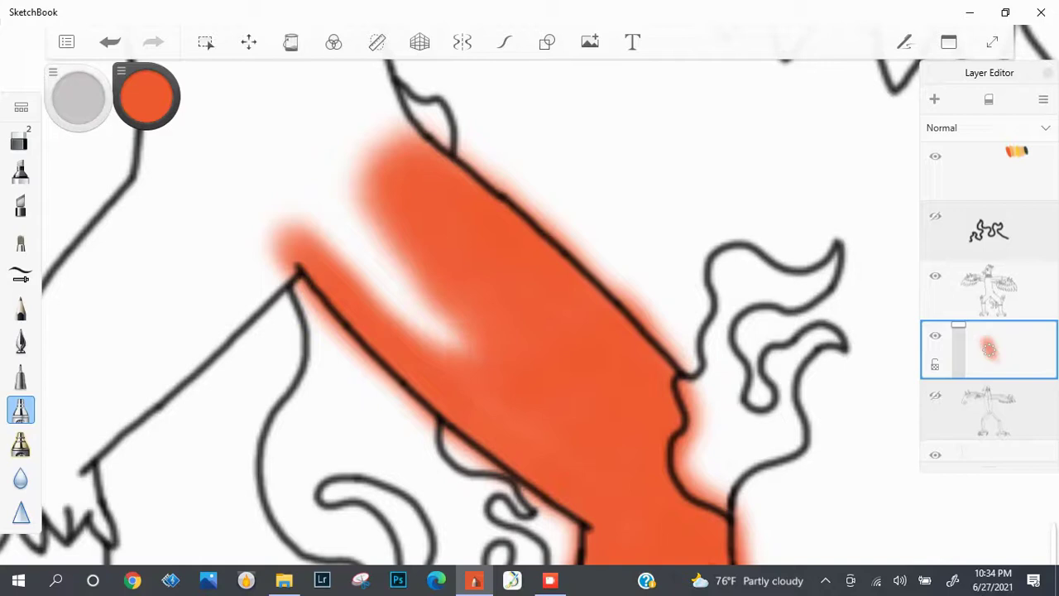
pyautogui.moveTo(430, 335); pyautogui.dragTo(376, 277)
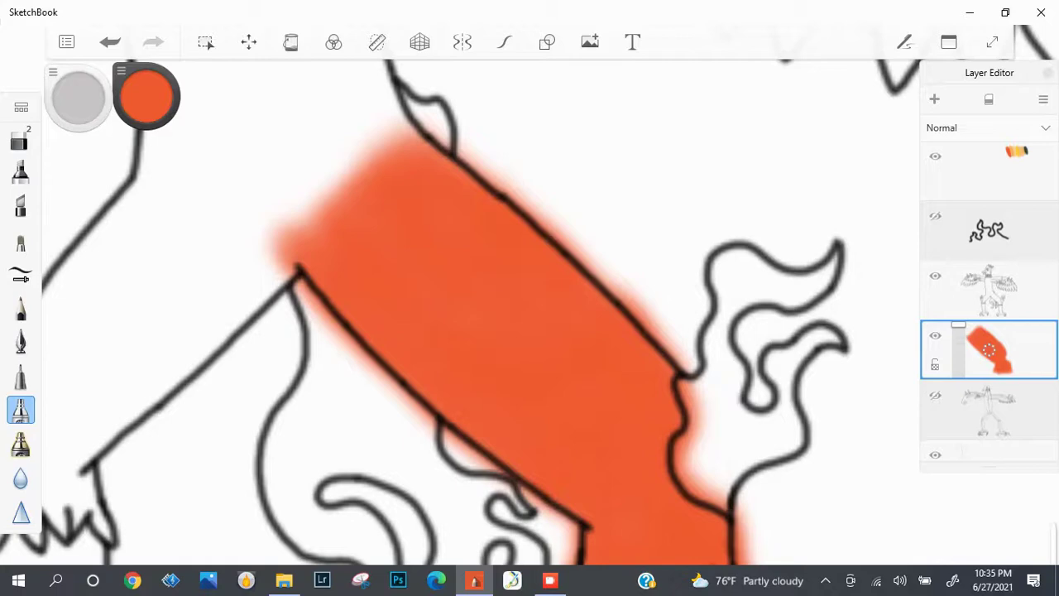
# Continue the orange-red paint from the crotch down the inner edge of the left-hand thigh.
pyautogui.scroll(-2, 460, 312)
pyautogui.scroll(1, 461, 312)
pyautogui.moveTo(414, 323)
pyautogui.mouseDown()
pyautogui.moveTo(302, 427)
pyautogui.moveTo(273, 438)
pyautogui.mouseUp()
pyautogui.scroll(-2, 480, 312)
pyautogui.scroll(1, 480, 312)
# Erase the orange-red overspray below the right-hand cuff's fringe and outside its outer edge.
pyautogui.scroll(-3, 480, 312)
pyautogui.scroll(5, 704, 505)
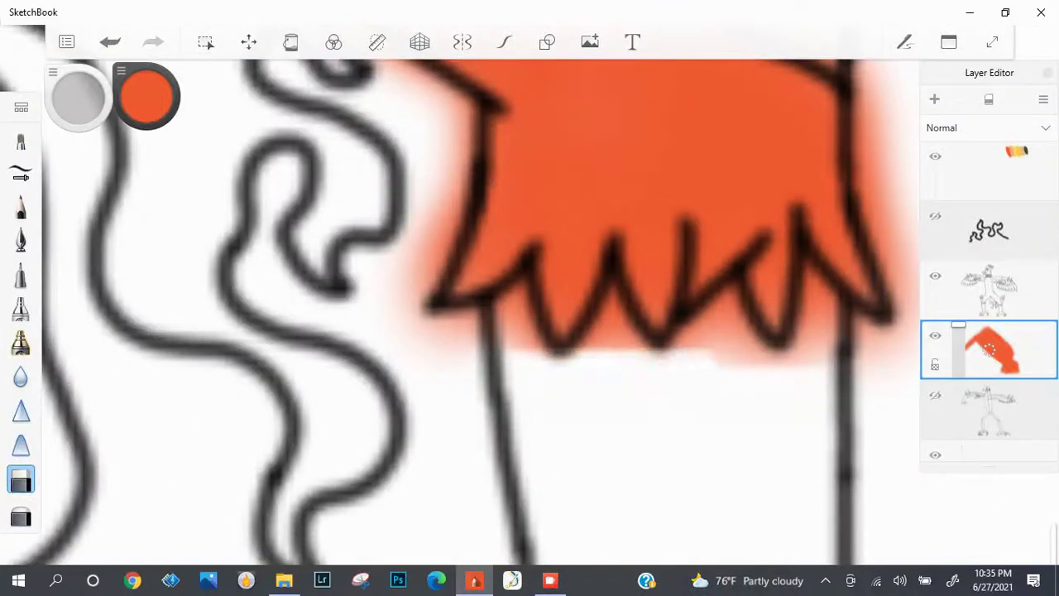
pyautogui.scroll(-1, 480, 312)
pyautogui.scroll(1, 480, 312)
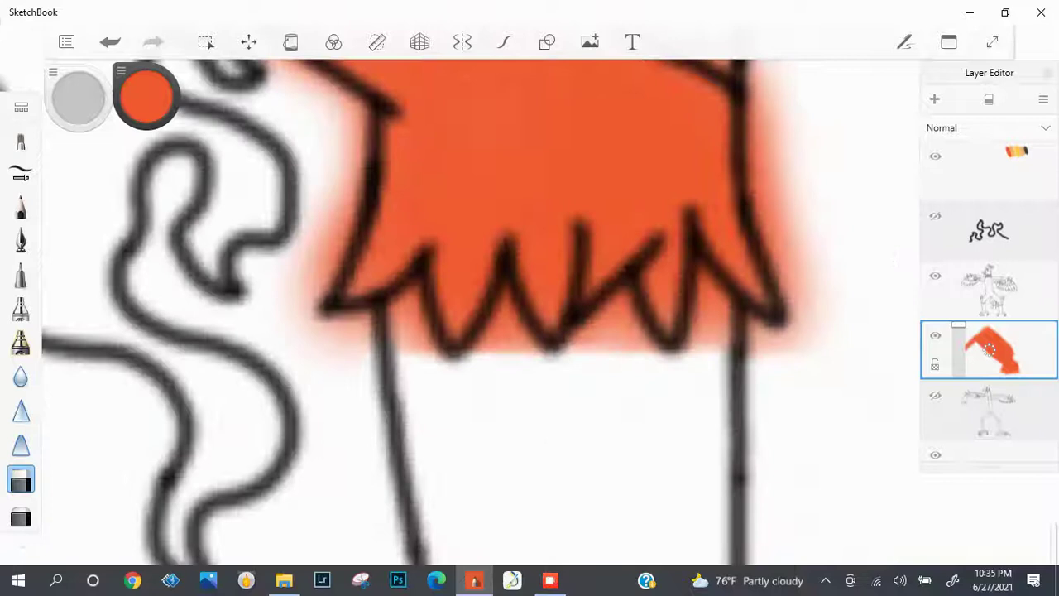
pyautogui.moveTo(782, 70); pyautogui.dragTo(781, 244)
pyautogui.moveTo(782, 178); pyautogui.dragTo(793, 335)
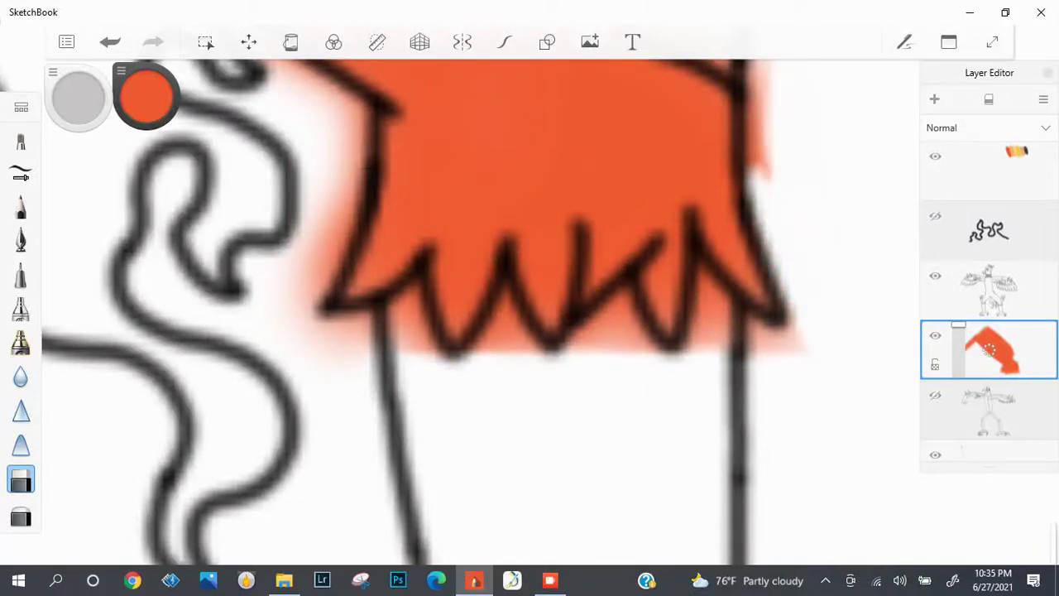
pyautogui.scroll(-2, 530, 314)
pyautogui.scroll(4, 530, 314)
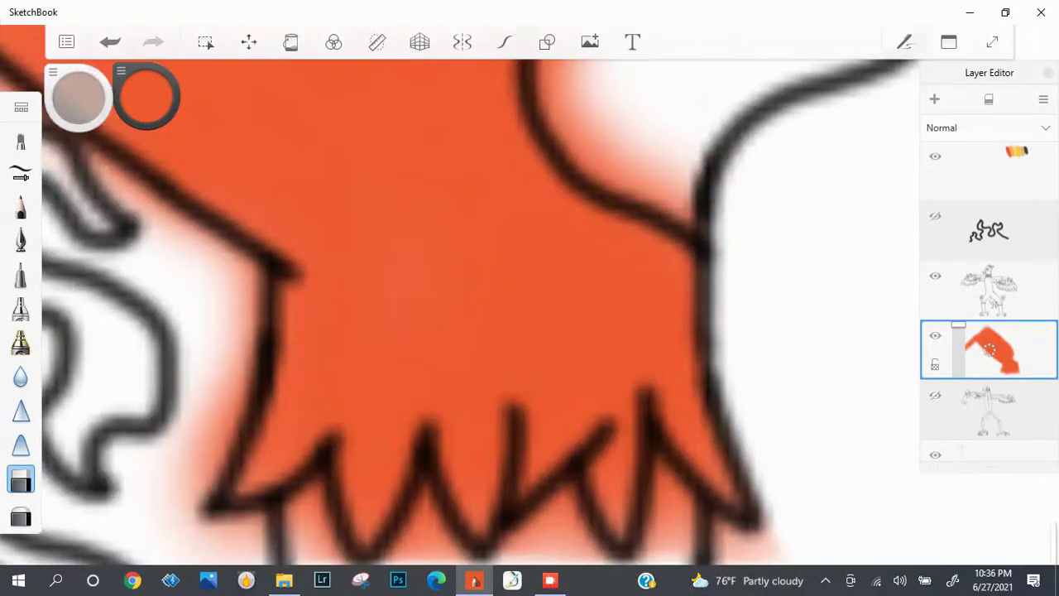
pyautogui.scroll(-2, 480, 312)
pyautogui.scroll(3, 480, 312)
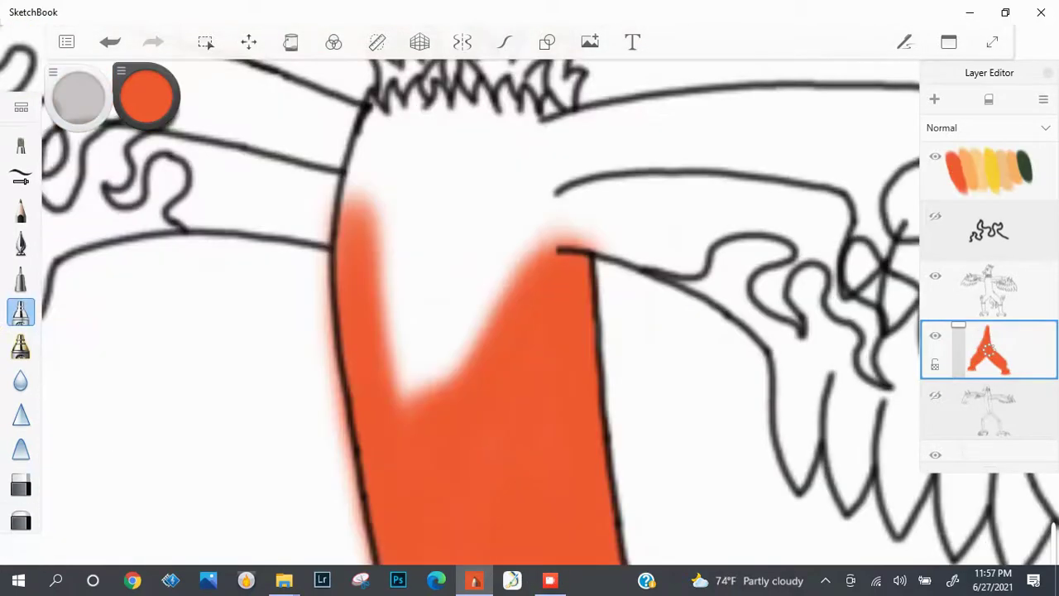
# Fill the unpainted gap in the upper torso orange-red up to the level of the wings' lower edges.
pyautogui.moveTo(533, 248); pyautogui.dragTo(406, 389)
pyautogui.moveTo(480, 316); pyautogui.dragTo(391, 401)
pyautogui.moveTo(397, 356)
pyautogui.mouseDown()
pyautogui.moveTo(431, 256)
pyautogui.moveTo(364, 216)
pyautogui.moveTo(476, 248)
pyautogui.mouseUp()
pyautogui.moveTo(468, 285)
pyautogui.mouseDown()
pyautogui.moveTo(513, 244)
pyautogui.moveTo(414, 235)
pyautogui.moveTo(537, 228)
pyautogui.moveTo(381, 211)
pyautogui.mouseUp()
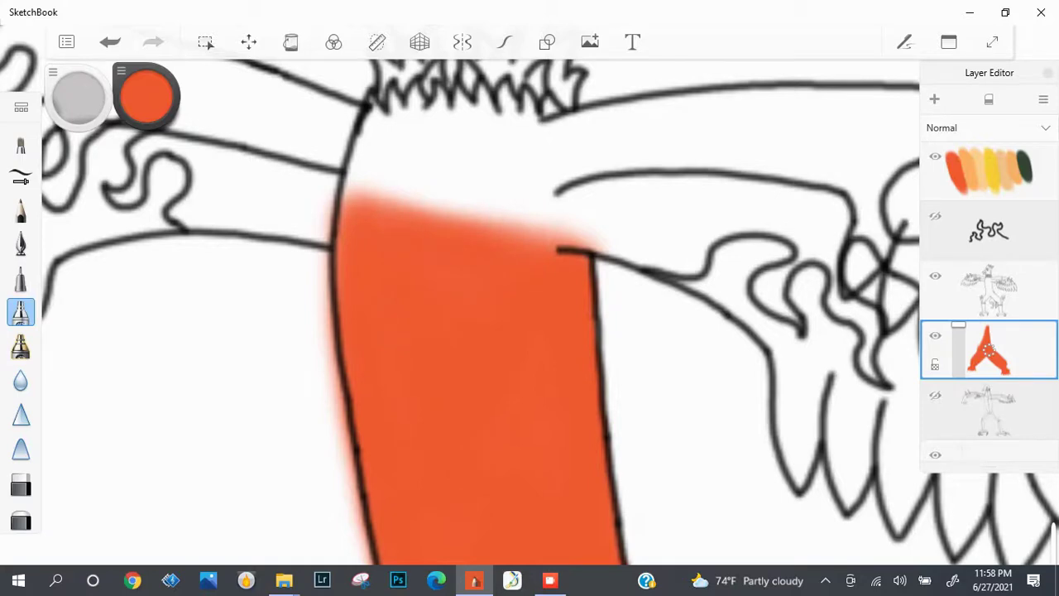
# Erase the orange-red overspray outside the torso's left-hand outline, from the hip up to the wing.
pyautogui.scroll(-10, 480, 298)
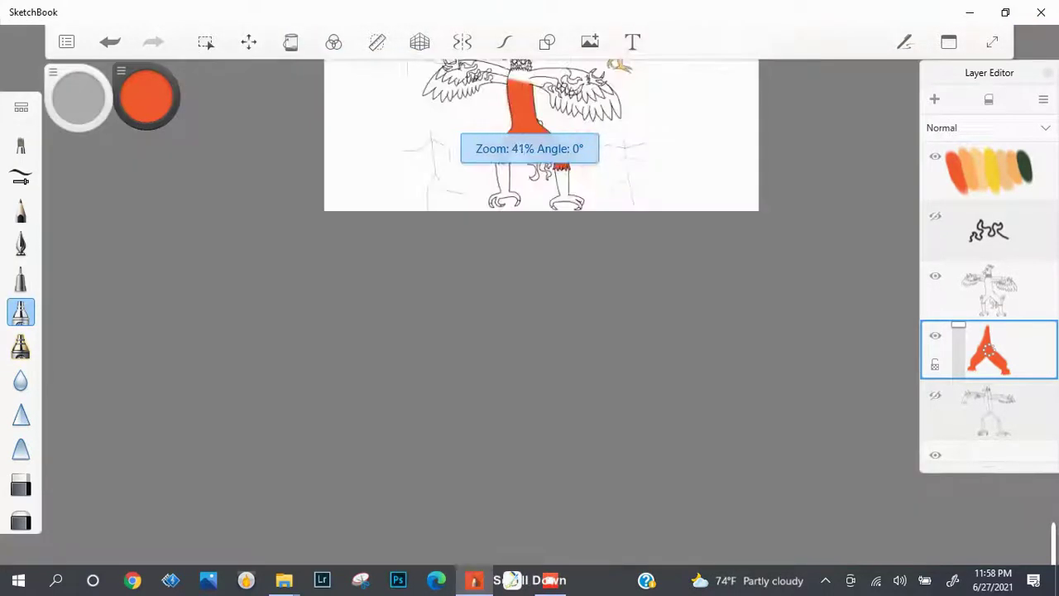
pyautogui.scroll(10, 513, 91)
pyautogui.press('e')
pyautogui.scroll(2, 513, 91)
pyautogui.scroll(3, 579, 348)
pyautogui.moveTo(571, 489); pyautogui.dragTo(621, 207)
pyautogui.scroll(-3, 621, 207)
pyautogui.moveTo(593, 419); pyautogui.dragTo(594, 467)
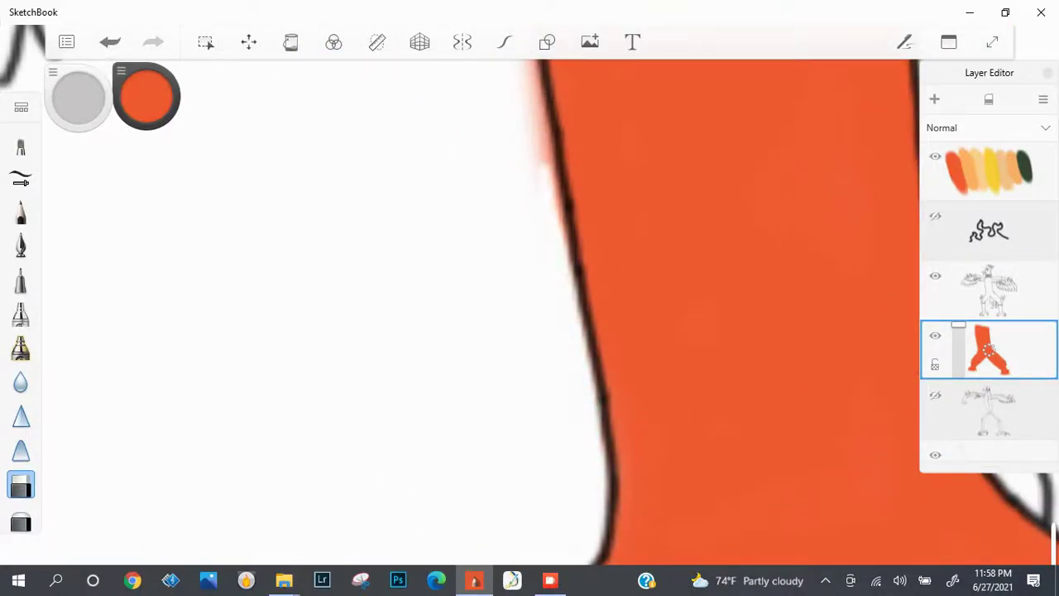
pyautogui.moveTo(530, 298); pyautogui.dragTo(504, 463)
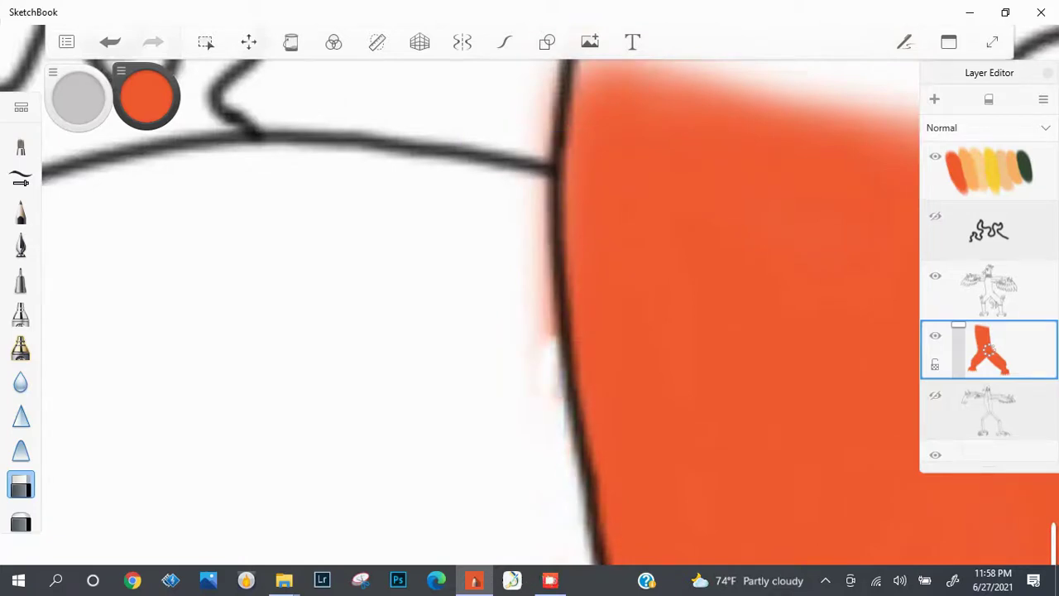
pyautogui.moveTo(530, 298); pyautogui.dragTo(530, 463)
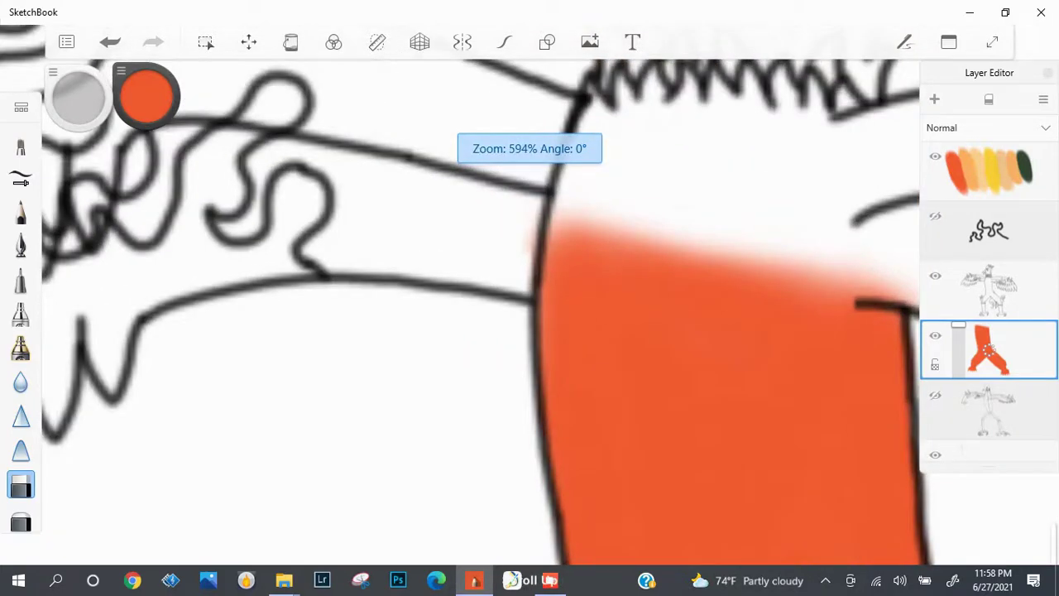
# Fill the upper torso orange-red up to the neck fringe and out to the shoulders with the airbrush.
pyautogui.click(21, 317)
pyautogui.scroll(2, 529, 331)
pyautogui.moveTo(529, 298); pyautogui.dragTo(496, 331)
pyautogui.moveTo(248, 281)
pyautogui.mouseDown()
pyautogui.moveTo(240, 133)
pyautogui.moveTo(323, 82)
pyautogui.moveTo(356, 100)
pyautogui.moveTo(463, 78)
pyautogui.moveTo(546, 124)
pyautogui.moveTo(529, 248)
pyautogui.moveTo(538, 315)
pyautogui.moveTo(596, 207)
pyautogui.moveTo(646, 166)
pyautogui.mouseUp()
pyautogui.scroll(-3, 480, 298)
# Paint the upper arm of the right-hand wing orange-red and erase the overspray below its armpit.
pyautogui.scroll(3, 480, 297)
pyautogui.moveTo(191, 223)
pyautogui.mouseDown()
pyautogui.moveTo(654, 199)
pyautogui.moveTo(248, 273)
pyautogui.moveTo(398, 264)
pyautogui.mouseUp()
pyautogui.moveTo(207, 298)
pyautogui.mouseDown()
pyautogui.moveTo(563, 248)
pyautogui.moveTo(215, 356)
pyautogui.moveTo(224, 372)
pyautogui.moveTo(414, 331)
pyautogui.mouseUp()
pyautogui.moveTo(248, 356)
pyautogui.mouseDown()
pyautogui.moveTo(373, 322)
pyautogui.moveTo(563, 248)
pyautogui.moveTo(645, 232)
pyautogui.moveTo(704, 199)
pyautogui.moveTo(695, 215)
pyautogui.moveTo(712, 248)
pyautogui.moveTo(331, 372)
pyautogui.moveTo(219, 455)
pyautogui.mouseUp()
pyautogui.scroll(2, 480, 307)
pyautogui.press('e')
pyautogui.moveTo(240, 407); pyautogui.dragTo(236, 447)
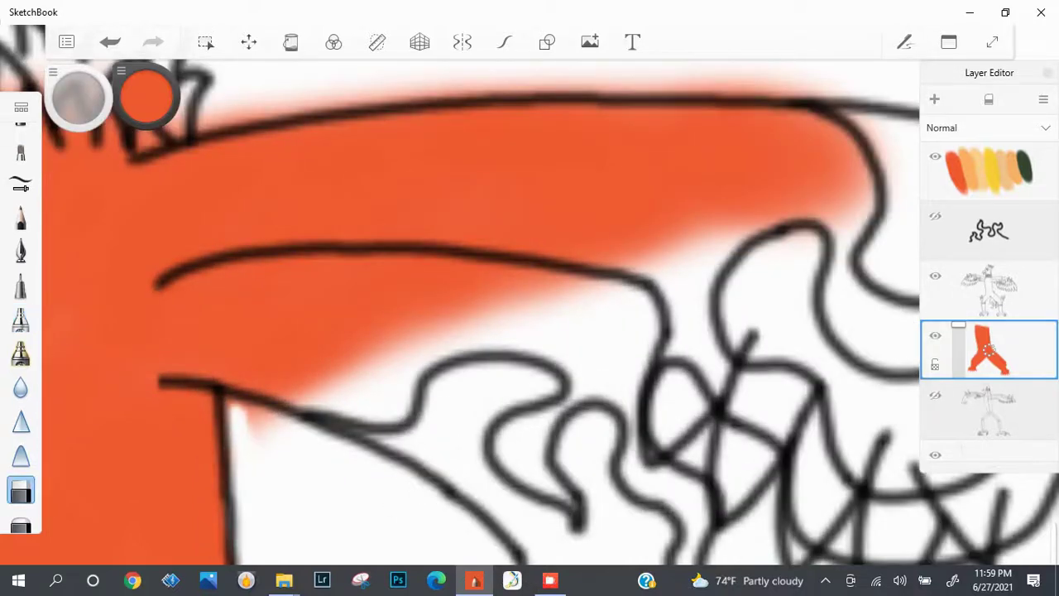
# Extend the orange-red paint across the lower part of the right-hand wing's arm up to the flame outlines.
pyautogui.scroll(-3, 480, 306)
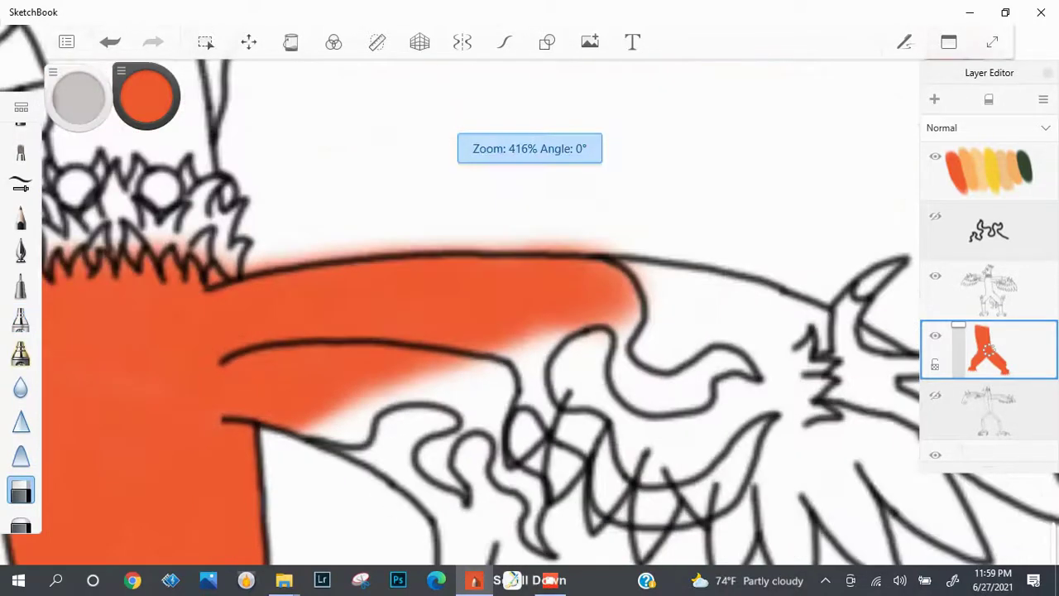
pyautogui.scroll(3, 480, 306)
pyautogui.press('b')
pyautogui.moveTo(347, 306); pyautogui.dragTo(124, 439)
pyautogui.moveTo(331, 348); pyautogui.dragTo(273, 439)
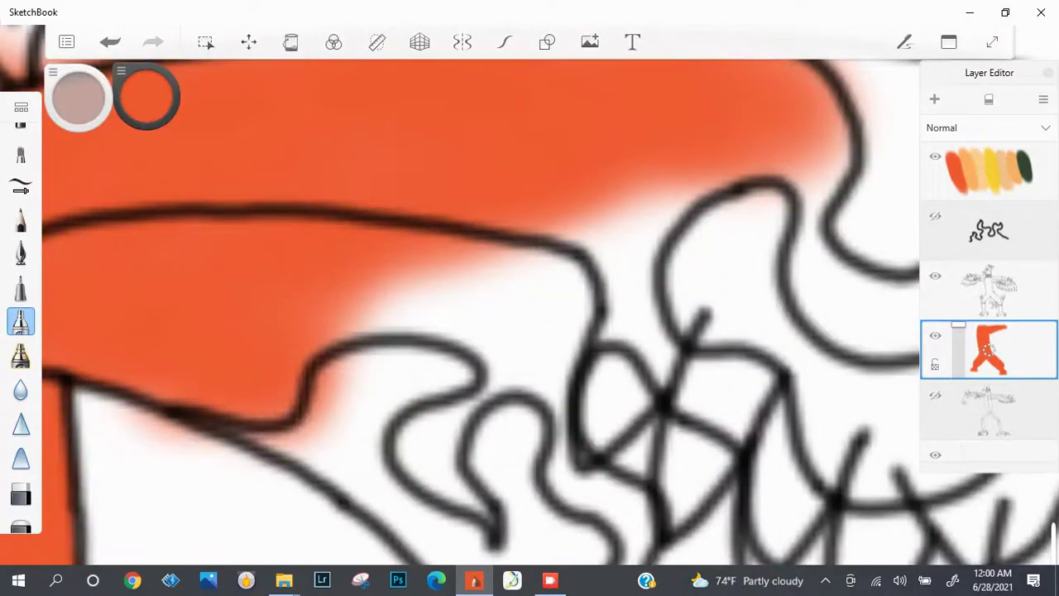
pyautogui.moveTo(331, 347)
pyautogui.mouseDown()
pyautogui.moveTo(397, 315)
pyautogui.moveTo(530, 277)
pyautogui.moveTo(431, 381)
pyautogui.moveTo(372, 364)
pyautogui.moveTo(596, 224)
pyautogui.moveTo(704, 182)
pyautogui.moveTo(604, 323)
pyautogui.mouseUp()
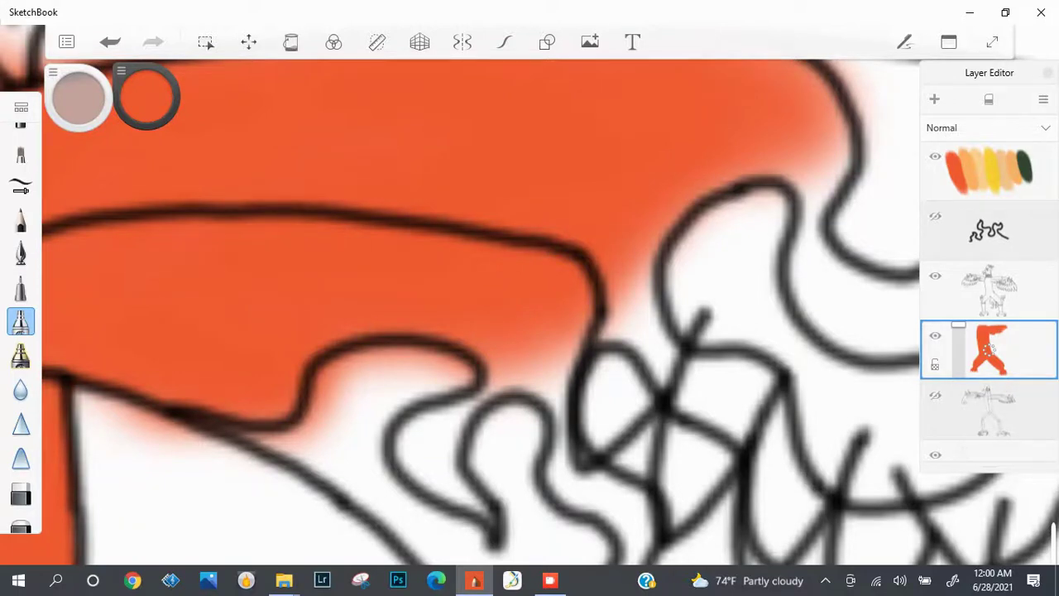
pyautogui.moveTo(629, 331)
pyautogui.mouseDown()
pyautogui.moveTo(675, 273)
pyautogui.moveTo(687, 223)
pyautogui.moveTo(612, 365)
pyautogui.moveTo(662, 389)
pyautogui.moveTo(546, 380)
pyautogui.moveTo(464, 397)
pyautogui.mouseUp()
# Erase the overspray inside the white flame gap and paint the rounded outer end of the wing's arm orange-red.
pyautogui.press('e')
pyautogui.moveTo(696, 273)
pyautogui.mouseDown()
pyautogui.moveTo(687, 223)
pyautogui.moveTo(687, 339)
pyautogui.mouseUp()
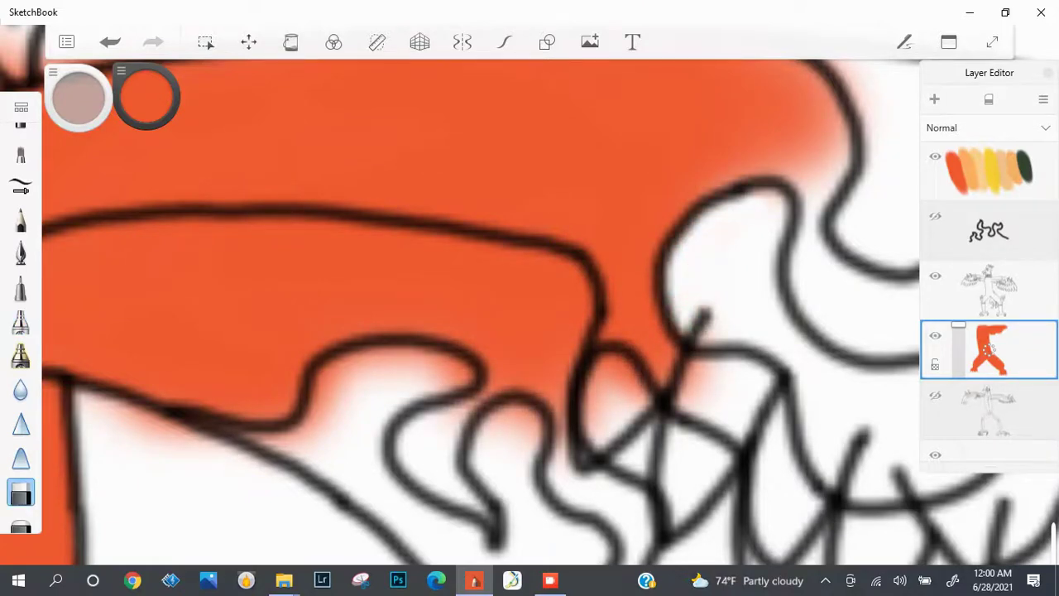
pyautogui.scroll(5, 464, 298)
pyautogui.press('e')
pyautogui.moveTo(463, 381)
pyautogui.mouseDown()
pyautogui.moveTo(571, 307)
pyautogui.moveTo(596, 356)
pyautogui.mouseUp()
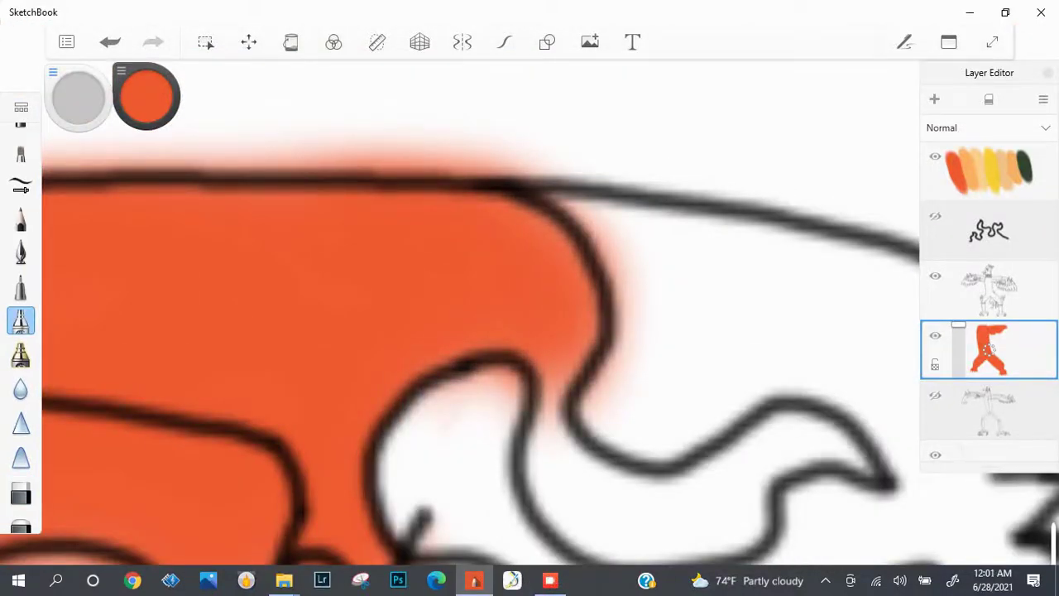
# Set the airbrush size to 9.0 and paint the narrow neck of the flame tongue at the arm's end orange-red.
pyautogui.click(21, 320)
pyautogui.click(158, 219)
pyautogui.click(334, 233)
pyautogui.click(334, 234)
pyautogui.write('9.0')
pyautogui.press('Return')
pyautogui.moveTo(496, 372); pyautogui.dragTo(579, 521)
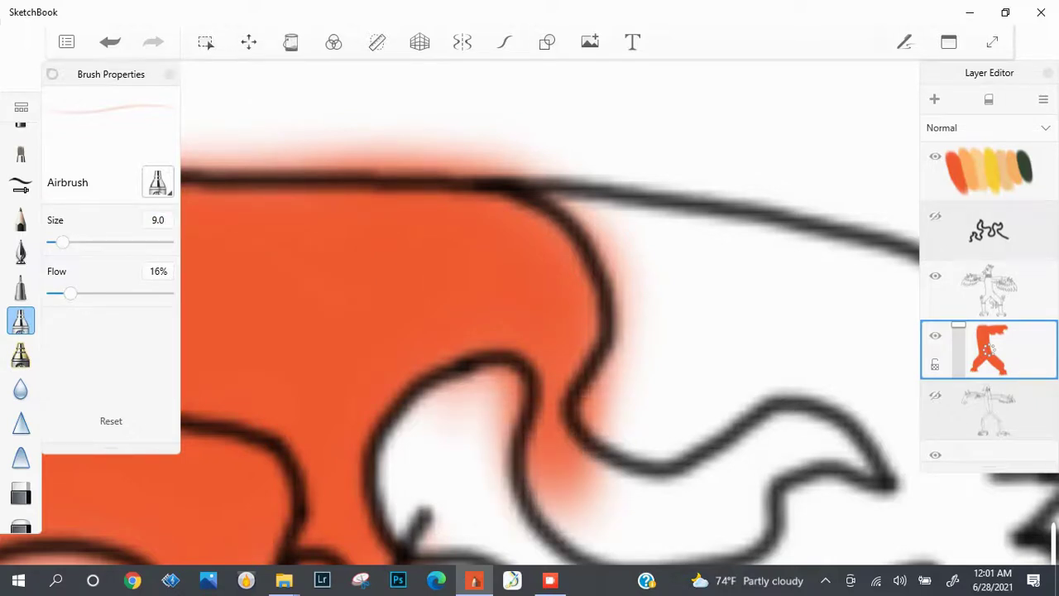
pyautogui.moveTo(534, 464); pyautogui.dragTo(604, 551)
# Continue the orange-red paint along the curved flame tongue of the right-hand wing to its pointed tip.
pyautogui.scroll(-5, 530, 315)
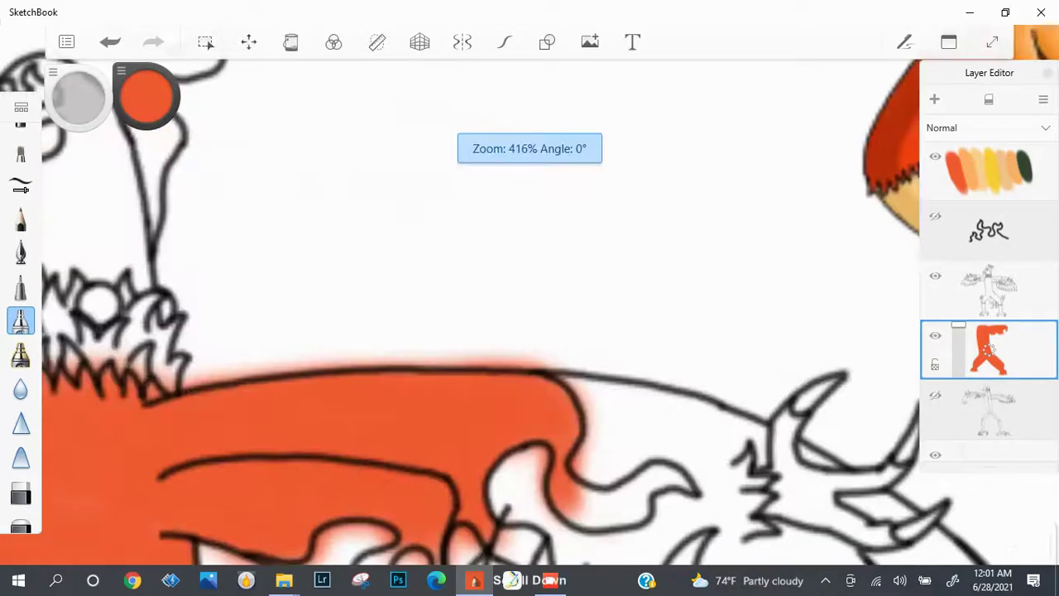
pyautogui.scroll(8, 529, 314)
pyautogui.moveTo(389, 340)
pyautogui.mouseDown()
pyautogui.moveTo(513, 464)
pyautogui.moveTo(629, 381)
pyautogui.moveTo(745, 422)
pyautogui.moveTo(795, 389)
pyautogui.moveTo(820, 314)
pyautogui.moveTo(878, 240)
pyautogui.mouseUp()
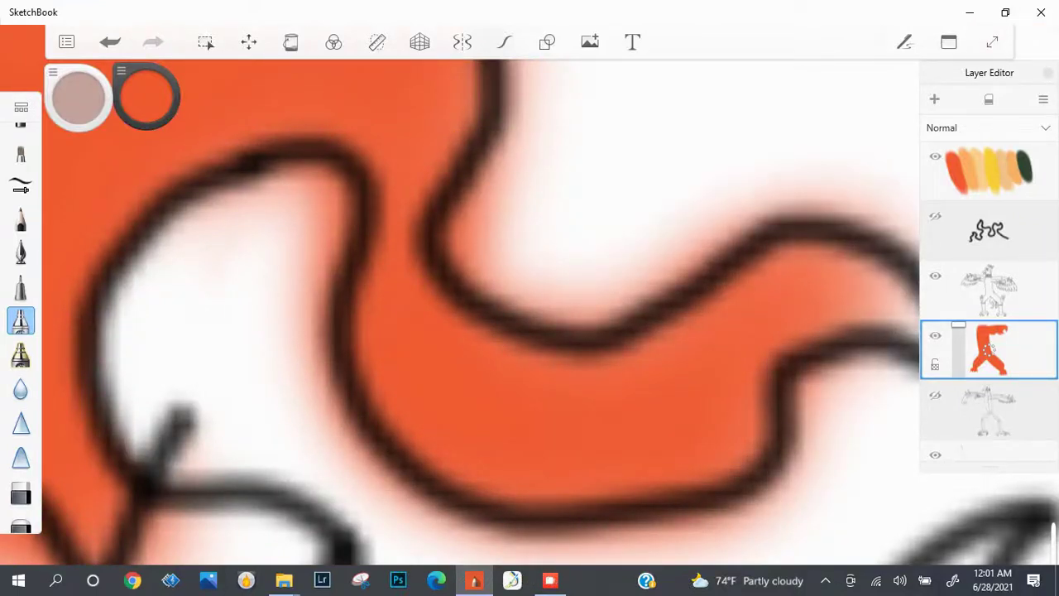
pyautogui.scroll(-2, 529, 315)
pyautogui.moveTo(745, 348)
pyautogui.mouseDown()
pyautogui.moveTo(852, 265)
pyautogui.moveTo(720, 219)
pyautogui.mouseUp()
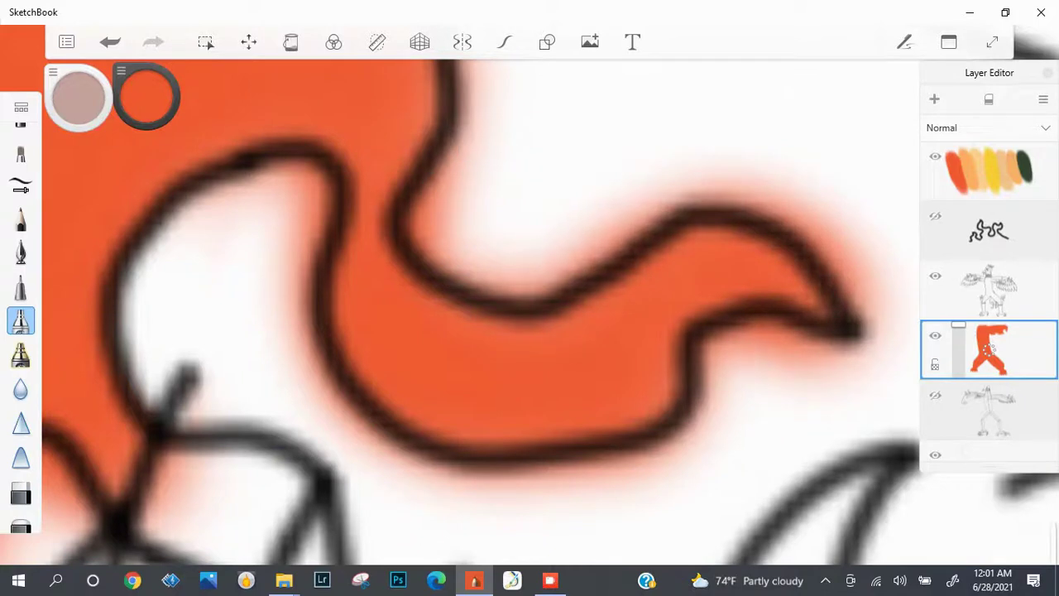
# Erase the orange-red overspray around the flame tongue's tip and along its upper edge.
pyautogui.click(21, 495)
pyautogui.moveTo(853, 331)
pyautogui.mouseDown()
pyautogui.moveTo(737, 364)
pyautogui.moveTo(712, 405)
pyautogui.moveTo(861, 348)
pyautogui.mouseUp()
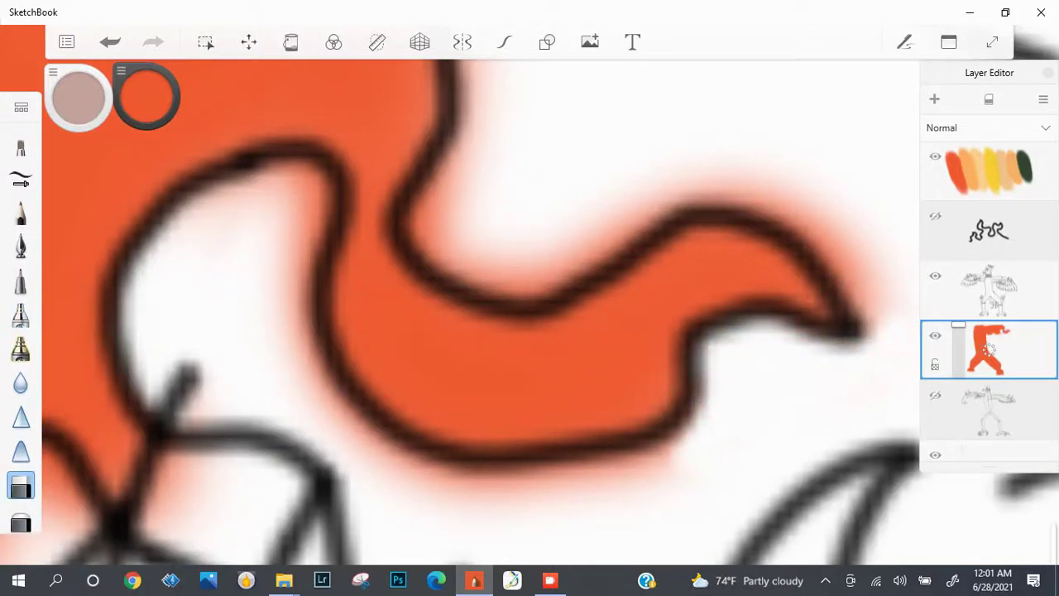
pyautogui.scroll(-5, 480, 306)
pyautogui.scroll(3, 480, 306)
pyautogui.scroll(-3, 480, 307)
pyautogui.scroll(5, 480, 306)
pyautogui.moveTo(749, 322)
pyautogui.mouseDown()
pyautogui.moveTo(732, 240)
pyautogui.moveTo(683, 190)
pyautogui.moveTo(638, 165)
pyautogui.moveTo(563, 166)
pyautogui.moveTo(463, 195)
pyautogui.moveTo(347, 248)
pyautogui.moveTo(372, 273)
pyautogui.moveTo(282, 248)
pyautogui.moveTo(269, 273)
pyautogui.moveTo(211, 182)
pyautogui.moveTo(281, 91)
pyautogui.mouseUp()
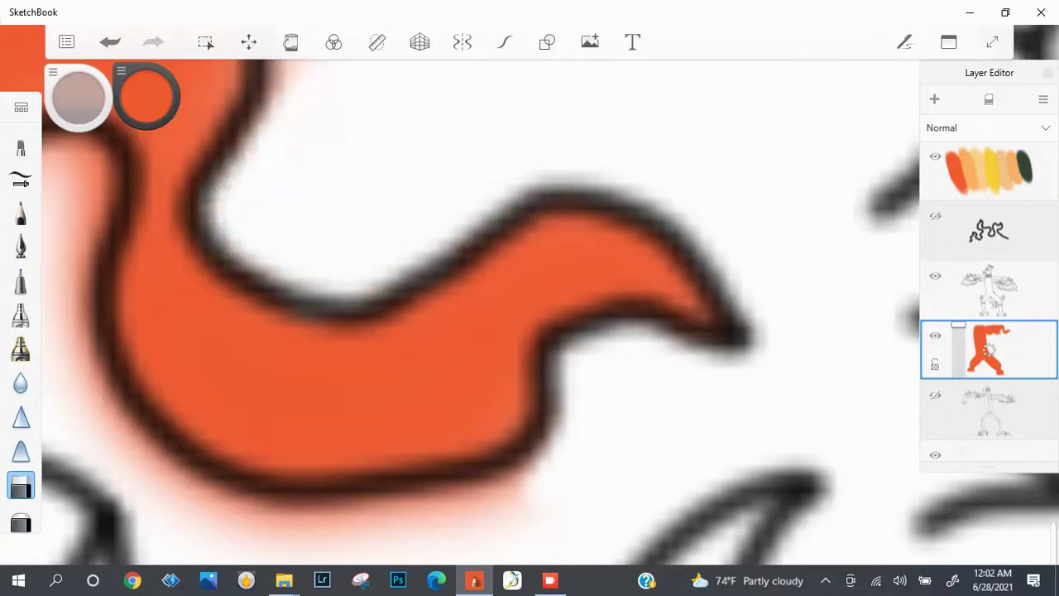
# Erase the orange-red overspray below the flame tongue, inside the adjacent white gap and beside the arm's rounded end.
pyautogui.scroll(-3, 497, 298)
pyautogui.moveTo(489, 315)
pyautogui.mouseDown()
pyautogui.moveTo(447, 360)
pyautogui.moveTo(314, 365)
pyautogui.mouseUp()
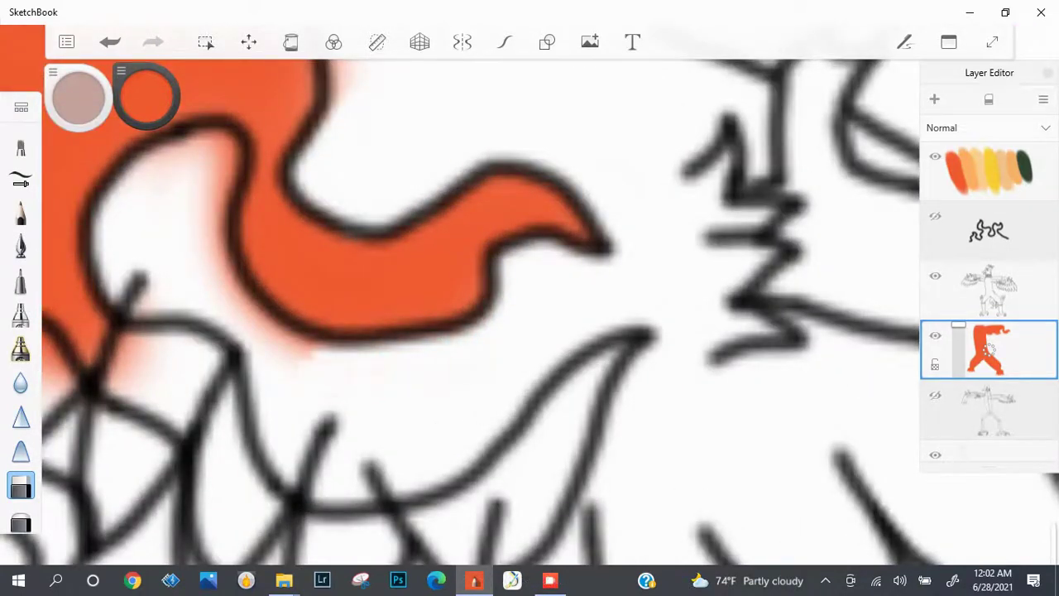
pyautogui.moveTo(265, 319)
pyautogui.mouseDown()
pyautogui.moveTo(217, 257)
pyautogui.moveTo(203, 195)
pyautogui.moveTo(173, 162)
pyautogui.mouseUp()
pyautogui.scroll(3, 174, 161)
pyautogui.moveTo(348, 195)
pyautogui.mouseDown()
pyautogui.moveTo(248, 178)
pyautogui.moveTo(286, 161)
pyautogui.moveTo(364, 174)
pyautogui.mouseUp()
pyautogui.scroll(10, 463, 298)
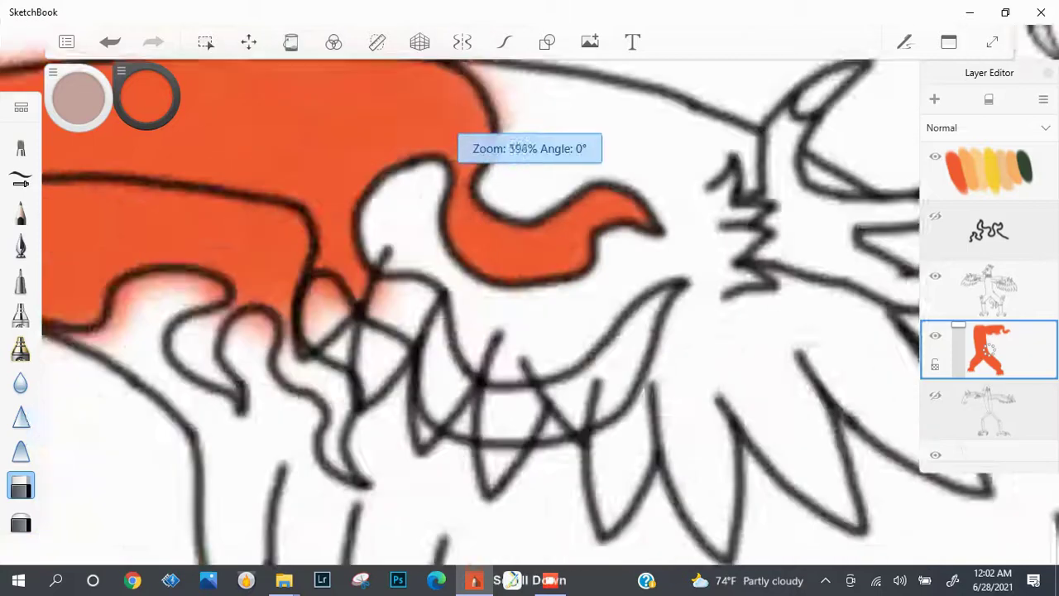
pyautogui.moveTo(579, 213)
pyautogui.mouseDown()
pyautogui.moveTo(507, 156)
pyautogui.moveTo(562, 244)
pyautogui.moveTo(554, 314)
pyautogui.mouseUp()
# Erase the orange-red overspray inside the small rounded feather loop beneath the right-hand wing's arm.
pyautogui.scroll(-8, 464, 298)
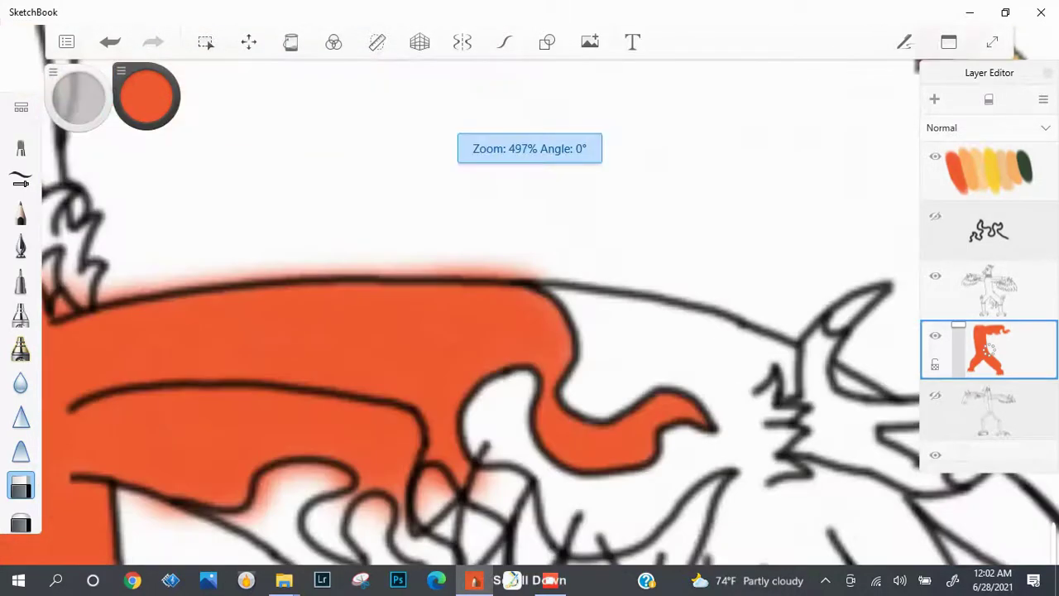
pyautogui.scroll(8, 463, 298)
pyautogui.moveTo(609, 249); pyautogui.dragTo(576, 245)
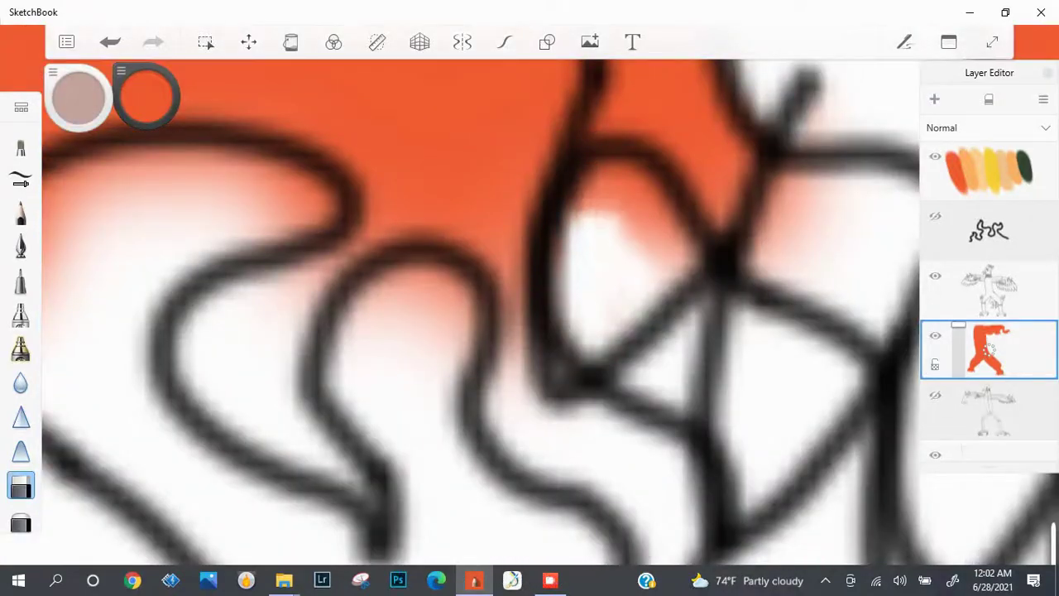
pyautogui.moveTo(583, 190)
pyautogui.mouseDown()
pyautogui.moveTo(634, 178)
pyautogui.moveTo(687, 223)
pyautogui.mouseUp()
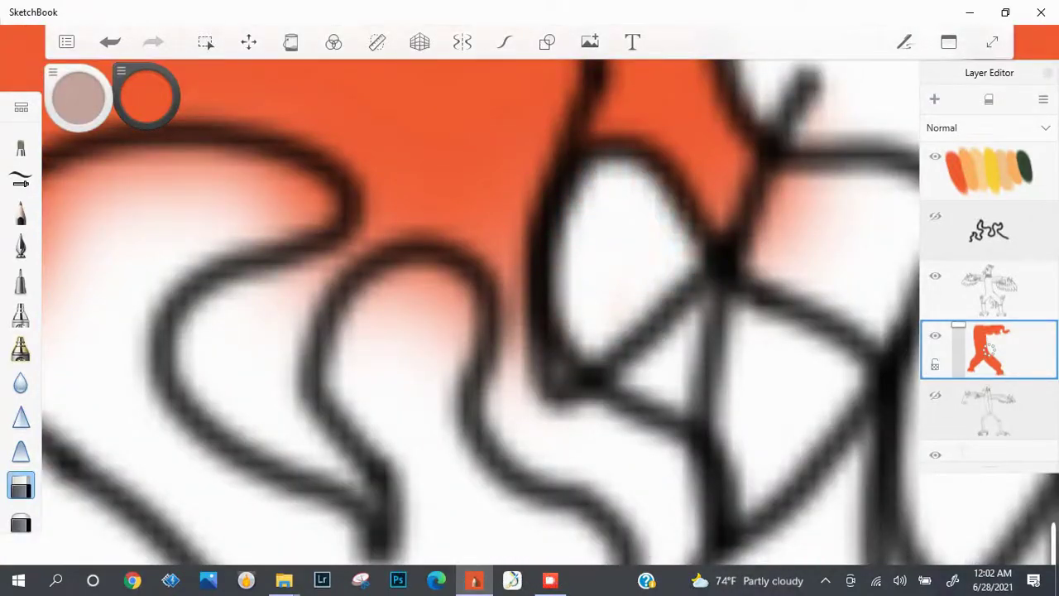
# Touch up the orange-red paint along the wing's outlines and erase the remaining overspray around it.
pyautogui.scroll(-6, 463, 298)
pyautogui.scroll(5, 463, 298)
pyautogui.scroll(-3, 463, 298)
pyautogui.scroll(3, 463, 298)
pyautogui.moveTo(616, 285); pyautogui.dragTo(563, 273)
pyautogui.click(21, 313)
pyautogui.moveTo(489, 290)
pyautogui.mouseDown()
pyautogui.moveTo(497, 306)
pyautogui.moveTo(430, 356)
pyautogui.moveTo(472, 381)
pyautogui.moveTo(430, 430)
pyautogui.moveTo(530, 472)
pyautogui.moveTo(580, 414)
pyautogui.mouseUp()
pyautogui.click(21, 484)
pyautogui.moveTo(463, 472)
pyautogui.mouseDown()
pyautogui.moveTo(380, 389)
pyautogui.moveTo(555, 505)
pyautogui.moveTo(592, 381)
pyautogui.moveTo(534, 323)
pyautogui.moveTo(588, 281)
pyautogui.moveTo(728, 348)
pyautogui.moveTo(786, 488)
pyautogui.mouseUp()
# Airbrush the next feathers of the left-hand wing orange, from the lower feather tips up to the red flame edge.
pyautogui.click(20, 312)
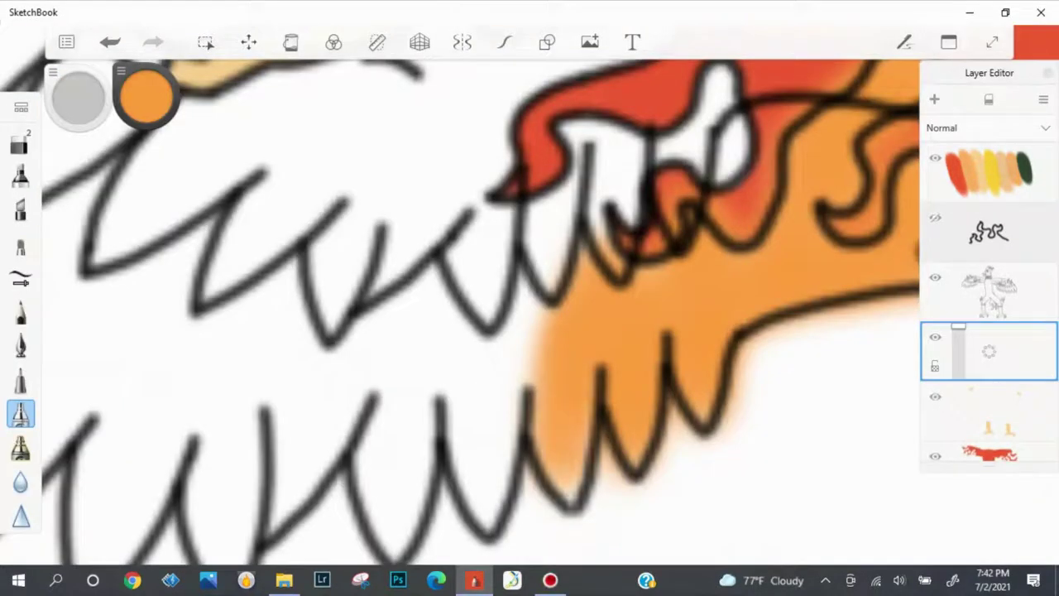
pyautogui.moveTo(554, 282)
pyautogui.mouseDown()
pyautogui.moveTo(596, 190)
pyautogui.moveTo(546, 248)
pyautogui.moveTo(588, 141)
pyautogui.moveTo(496, 331)
pyautogui.mouseUp()
pyautogui.moveTo(497, 211)
pyautogui.mouseDown()
pyautogui.moveTo(497, 464)
pyautogui.moveTo(480, 347)
pyautogui.moveTo(484, 203)
pyautogui.moveTo(464, 505)
pyautogui.mouseUp()
pyautogui.moveTo(496, 464)
pyautogui.mouseDown()
pyautogui.moveTo(480, 530)
pyautogui.moveTo(464, 538)
pyautogui.mouseUp()
pyautogui.moveTo(468, 190)
pyautogui.mouseDown()
pyautogui.moveTo(439, 340)
pyautogui.moveTo(447, 199)
pyautogui.moveTo(418, 389)
pyautogui.mouseUp()
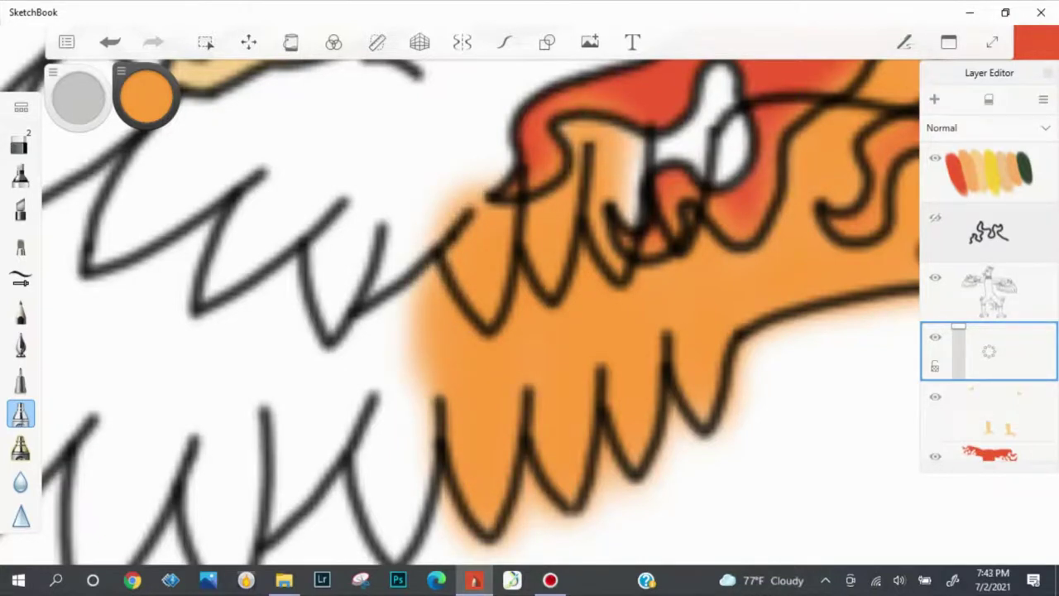
# Fill the remaining white gaps between the left-hand wing's feathers and its upper flame tongue with orange.
pyautogui.moveTo(662, 144); pyautogui.dragTo(625, 211)
pyautogui.moveTo(654, 145)
pyautogui.mouseDown()
pyautogui.moveTo(704, 139)
pyautogui.moveTo(720, 157)
pyautogui.moveTo(736, 148)
pyautogui.moveTo(721, 71)
pyautogui.mouseUp()
pyautogui.scroll(-2, 480, 307)
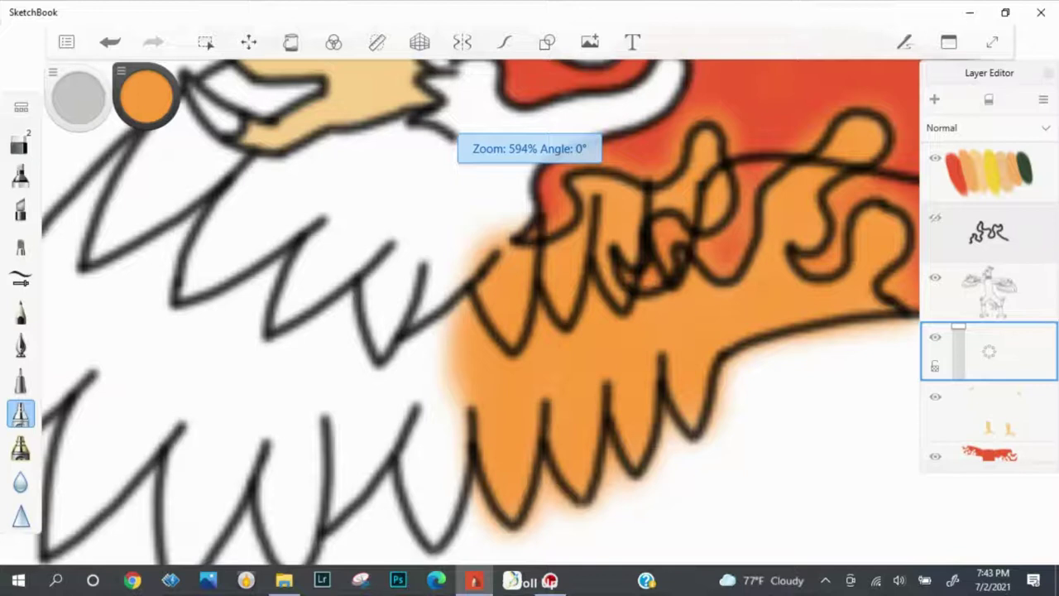
# Erase the orange overspray from the red area around the left-hand wing's flame tongues.
pyautogui.press('e')
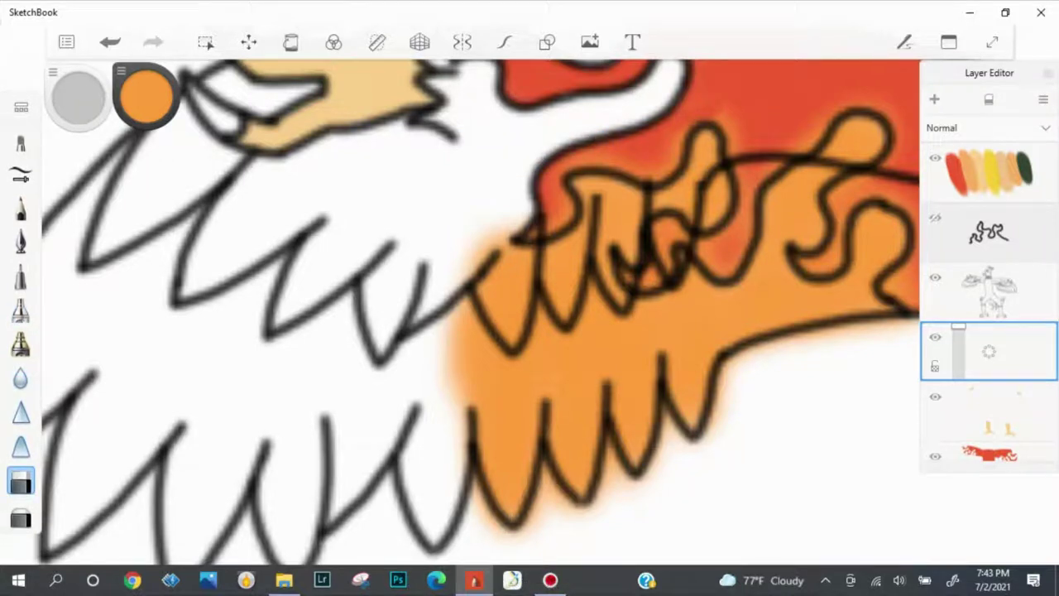
pyautogui.hotkey('ctrl', 'z')
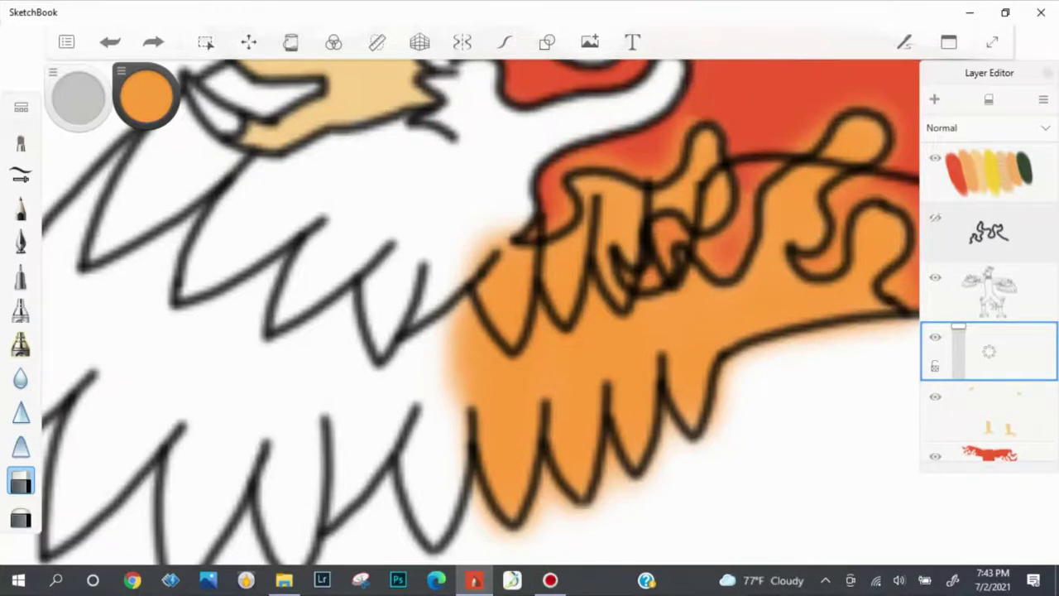
pyautogui.scroll(3, 480, 307)
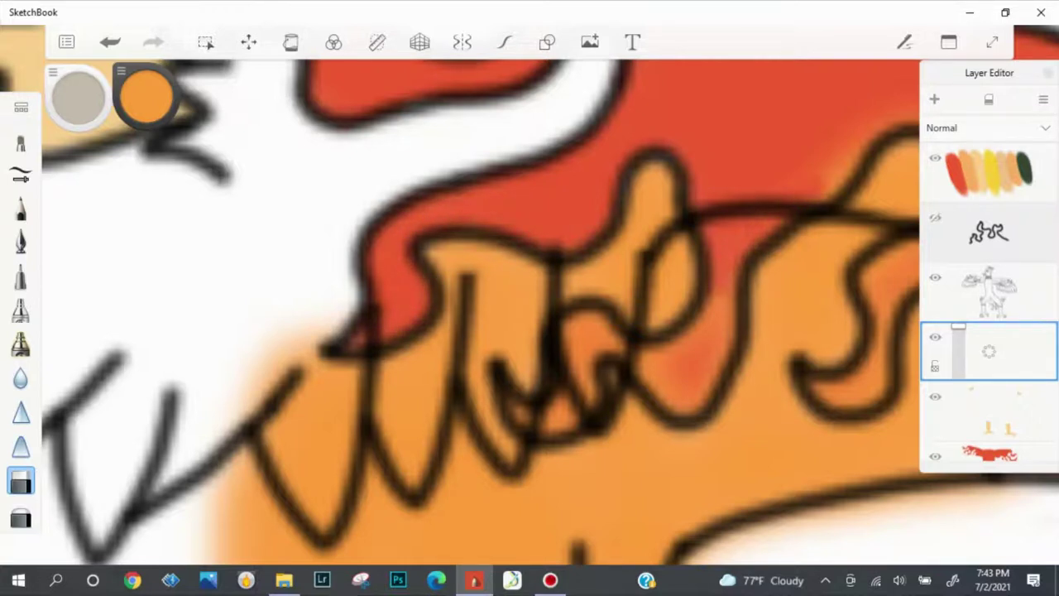
pyautogui.moveTo(727, 277); pyautogui.dragTo(702, 343)
pyautogui.scroll(-1, 220, 542)
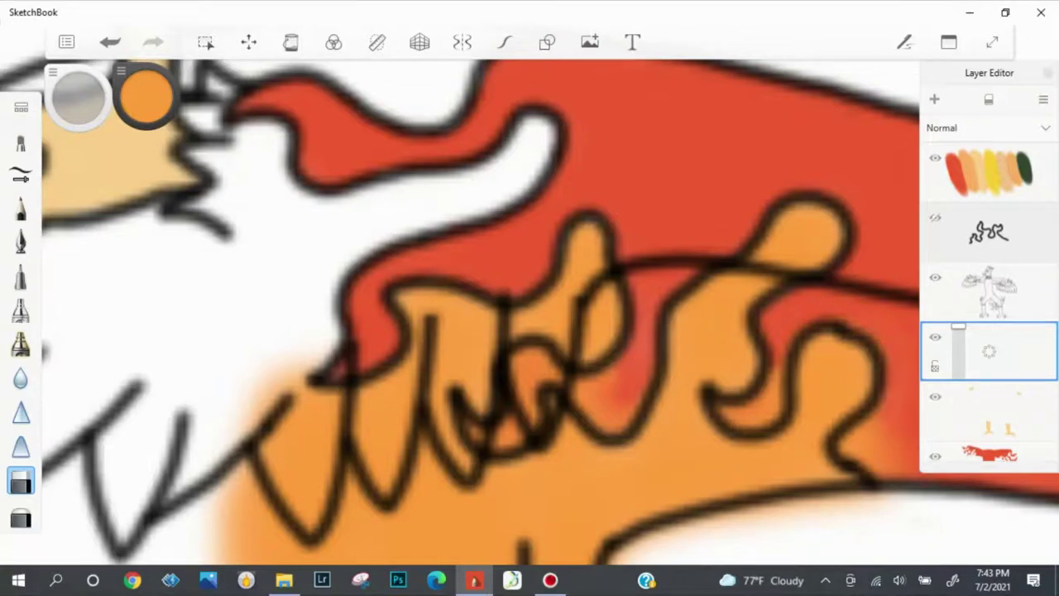
pyautogui.moveTo(879, 411); pyautogui.dragTo(844, 449)
# Erase the orange overspray from the red pocket and the hooked red gap between the wing's flame tongues.
pyautogui.scroll(-6, 860, 447)
pyautogui.scroll(6, 861, 447)
pyautogui.scroll(-6, 861, 447)
pyautogui.scroll(8, 861, 446)
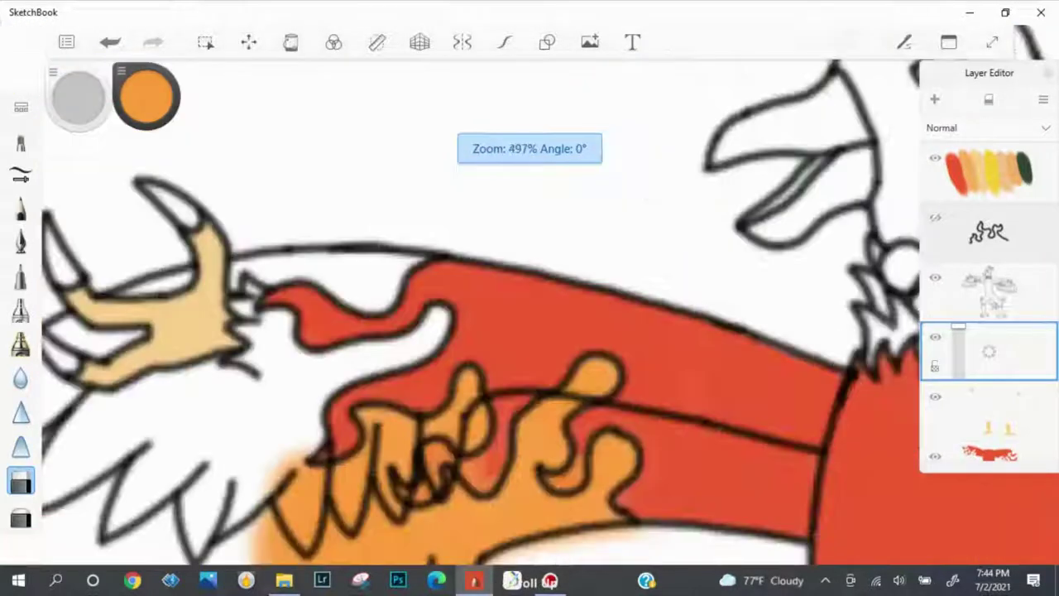
pyautogui.moveTo(470, 282)
pyautogui.mouseDown()
pyautogui.moveTo(454, 364)
pyautogui.moveTo(414, 360)
pyautogui.mouseUp()
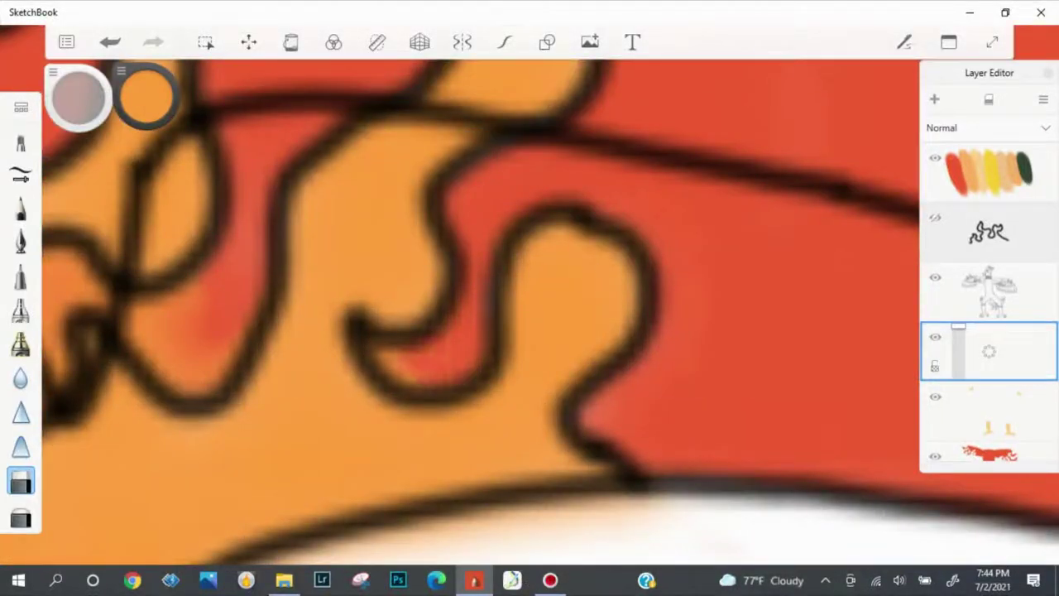
pyautogui.moveTo(207, 383)
pyautogui.mouseDown()
pyautogui.moveTo(176, 318)
pyautogui.moveTo(132, 325)
pyautogui.mouseUp()
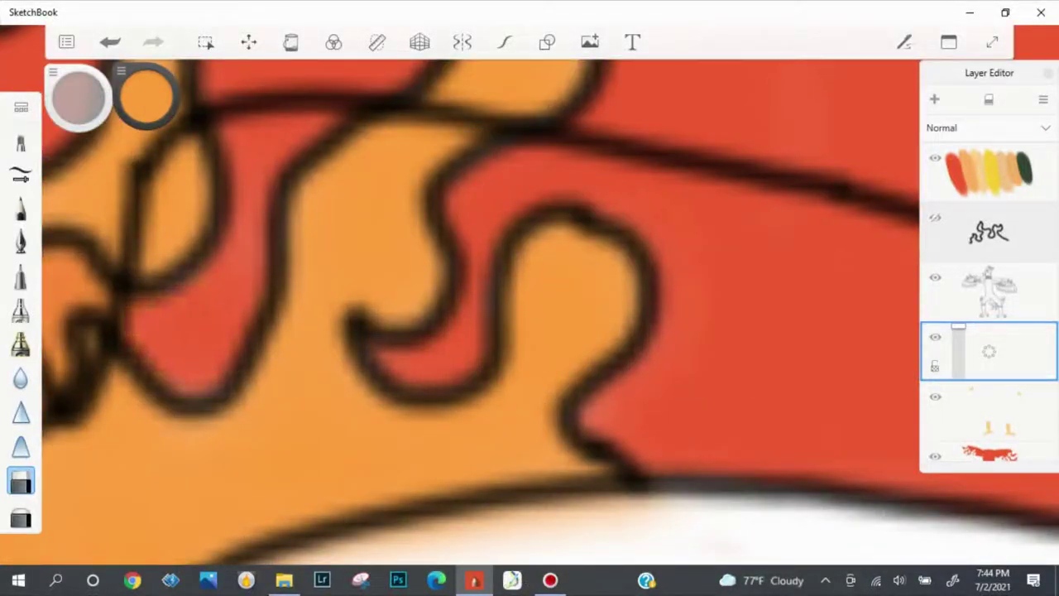
# Clean the orange overspray out of the small red loop among the left-hand wing's overlapping feathers.
pyautogui.scroll(-4, 861, 447)
pyautogui.scroll(6, 861, 446)
pyautogui.moveTo(517, 207)
pyautogui.mouseDown()
pyautogui.moveTo(495, 203)
pyautogui.moveTo(476, 162)
pyautogui.moveTo(480, 273)
pyautogui.mouseUp()
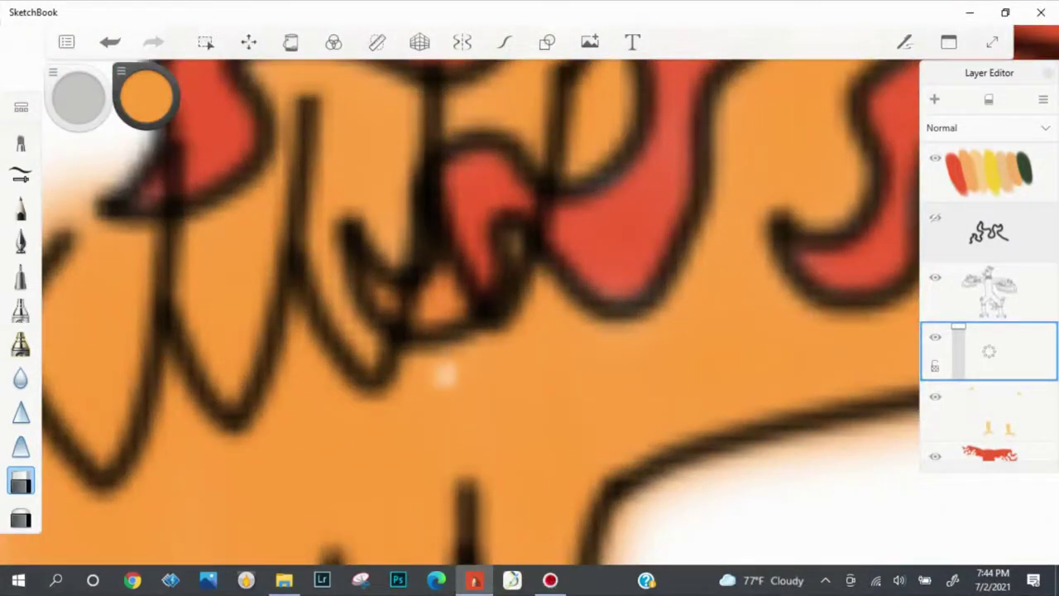
pyautogui.scroll(-5, 445, 374)
pyautogui.scroll(5, 416, 421)
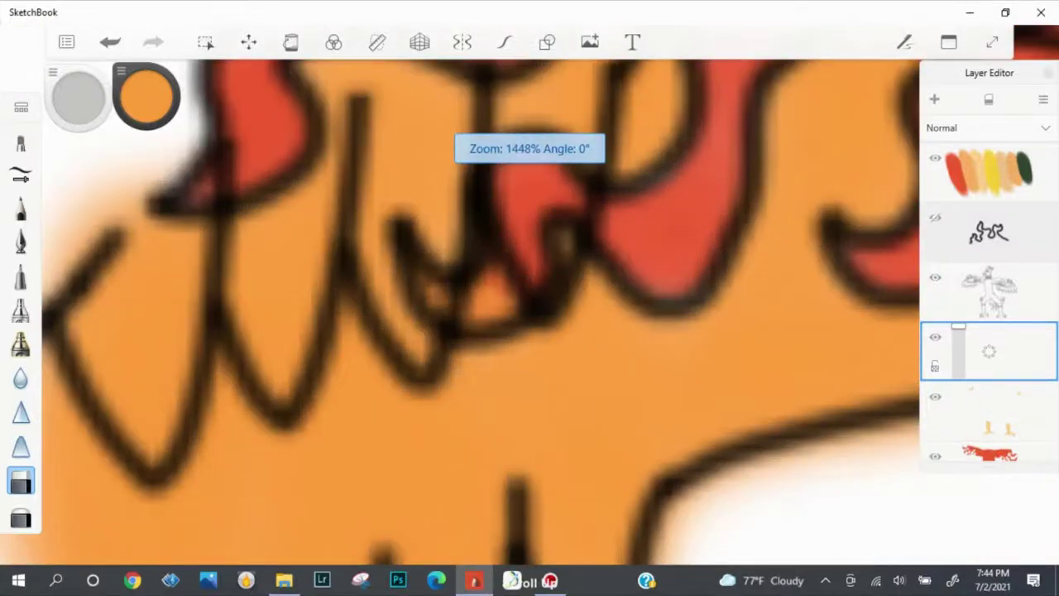
pyautogui.moveTo(505, 269); pyautogui.dragTo(480, 310)
pyautogui.hotkey('ctrl', 'z')
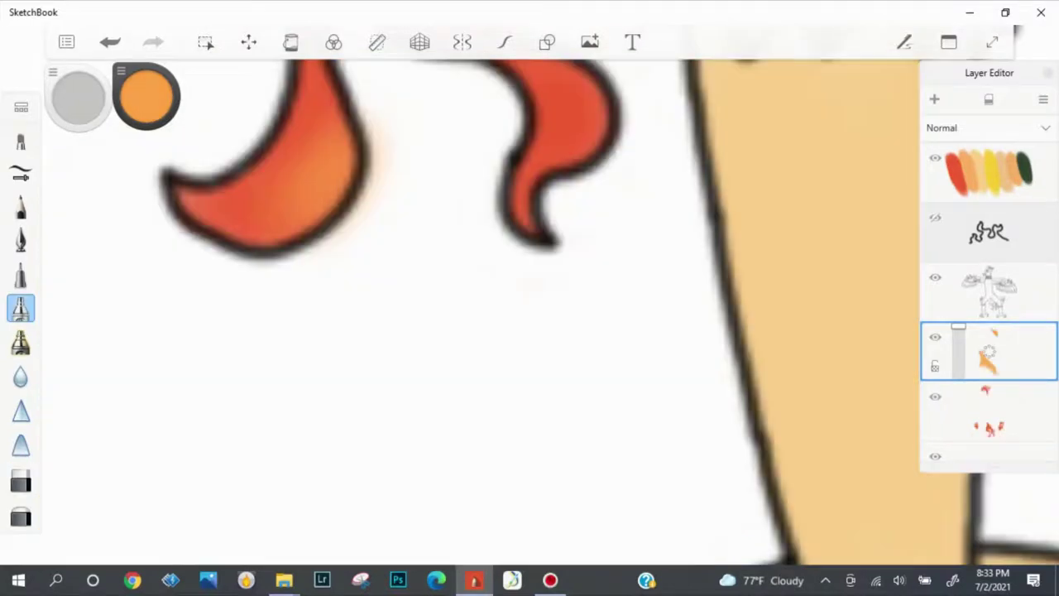
# Shade the curled lower tip of the leg's large flame orange and erase the overspray outside the flame's outline.
pyautogui.scroll(-2, 530, 314)
pyautogui.scroll(3, 530, 315)
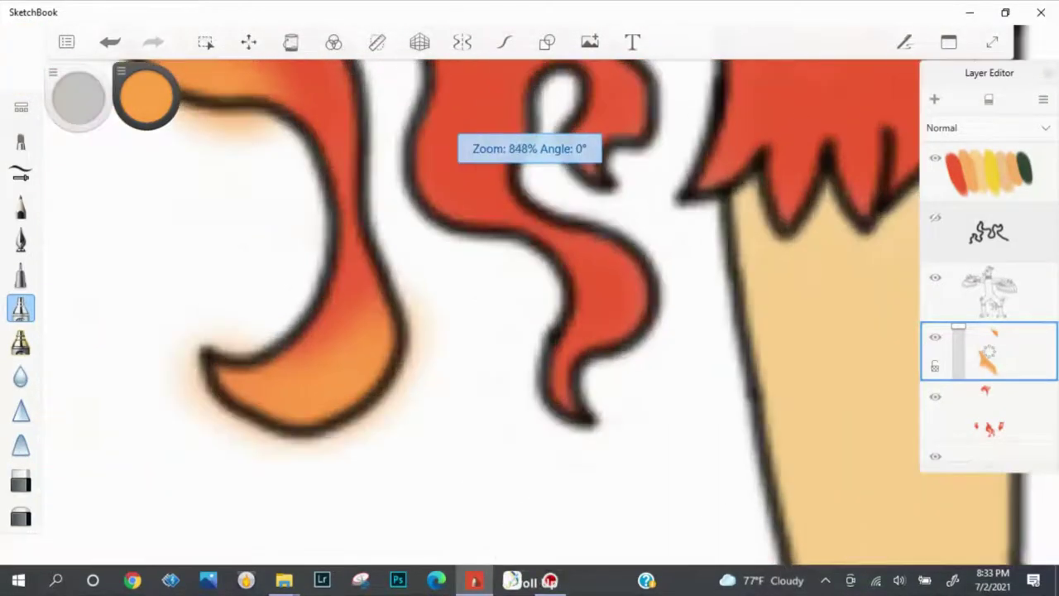
pyautogui.press('e')
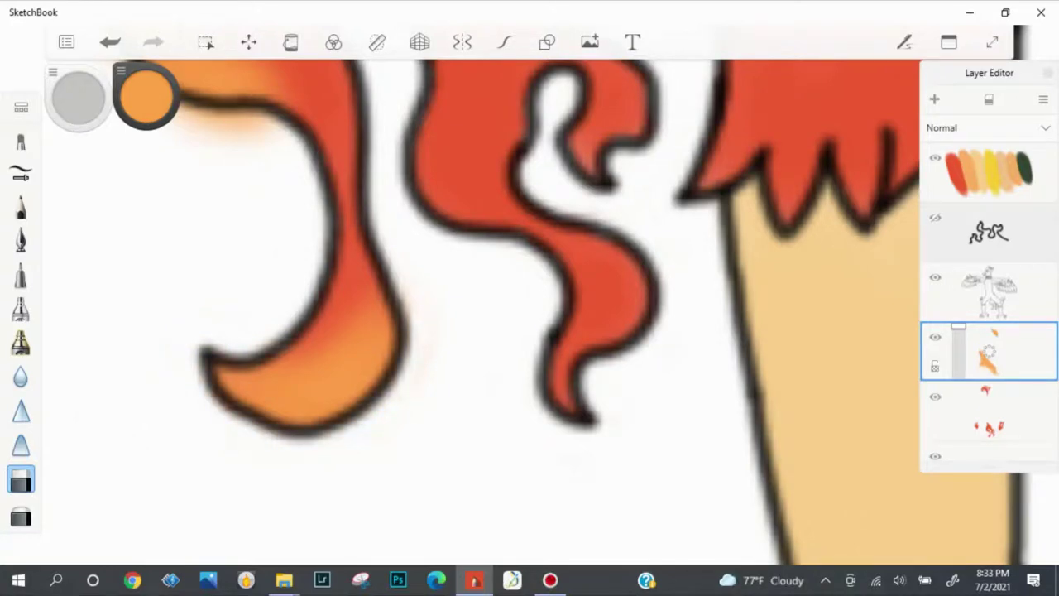
pyautogui.scroll(-2, 530, 315)
pyautogui.scroll(4, 530, 315)
pyautogui.scroll(-1, 529, 314)
pyautogui.scroll(1, 529, 315)
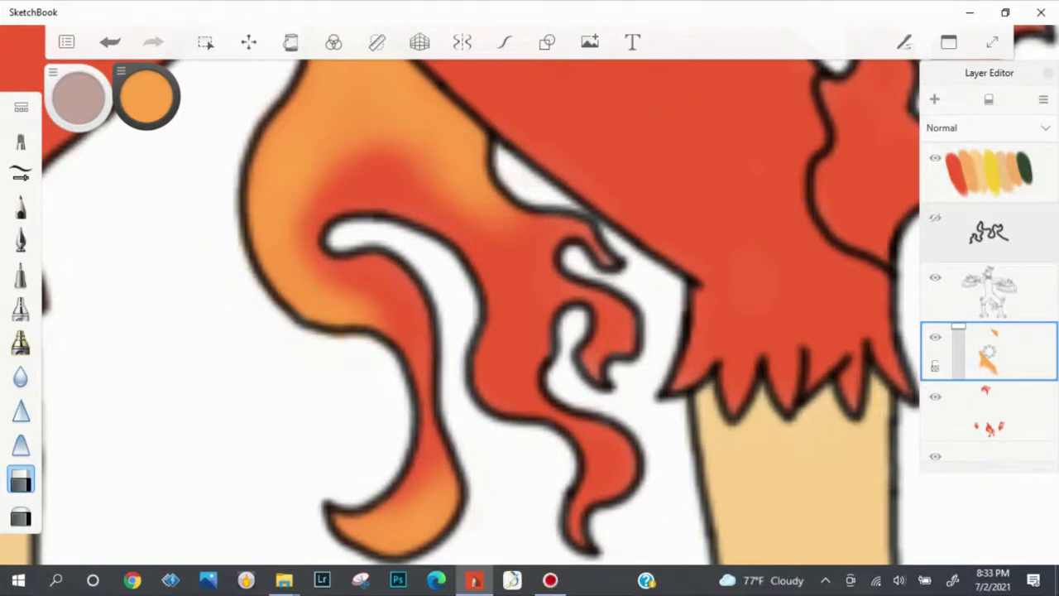
# Airbrush soft orange into the small hooked inner tongue of the large flame between the legs and erase the overspray.
pyautogui.scroll(2, 530, 314)
pyautogui.click(21, 308)
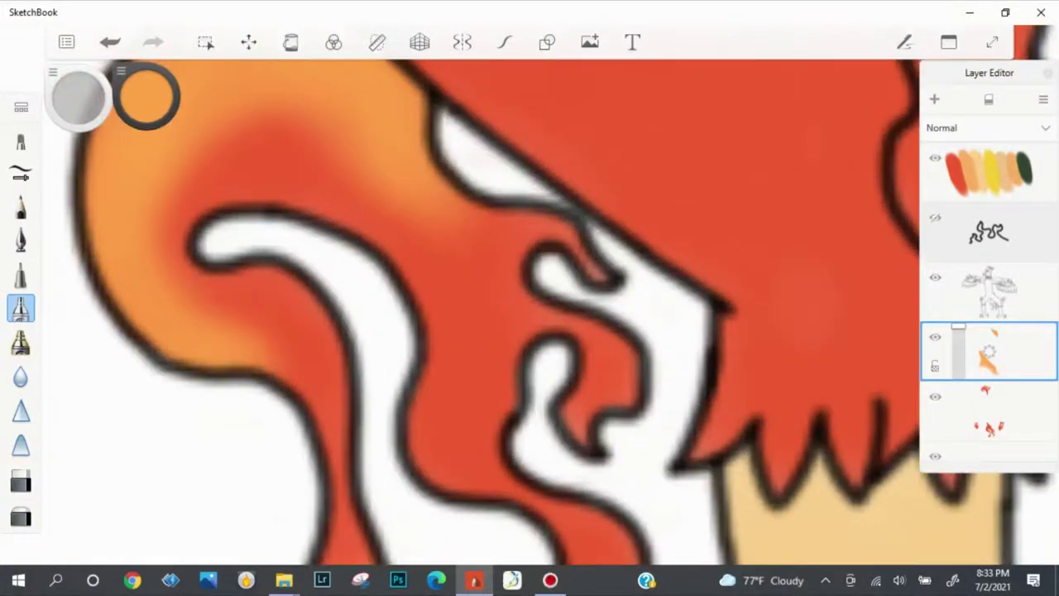
pyautogui.moveTo(613, 389)
pyautogui.mouseDown()
pyautogui.moveTo(595, 323)
pyautogui.moveTo(551, 306)
pyautogui.moveTo(509, 315)
pyautogui.moveTo(497, 389)
pyautogui.mouseUp()
pyautogui.click(21, 480)
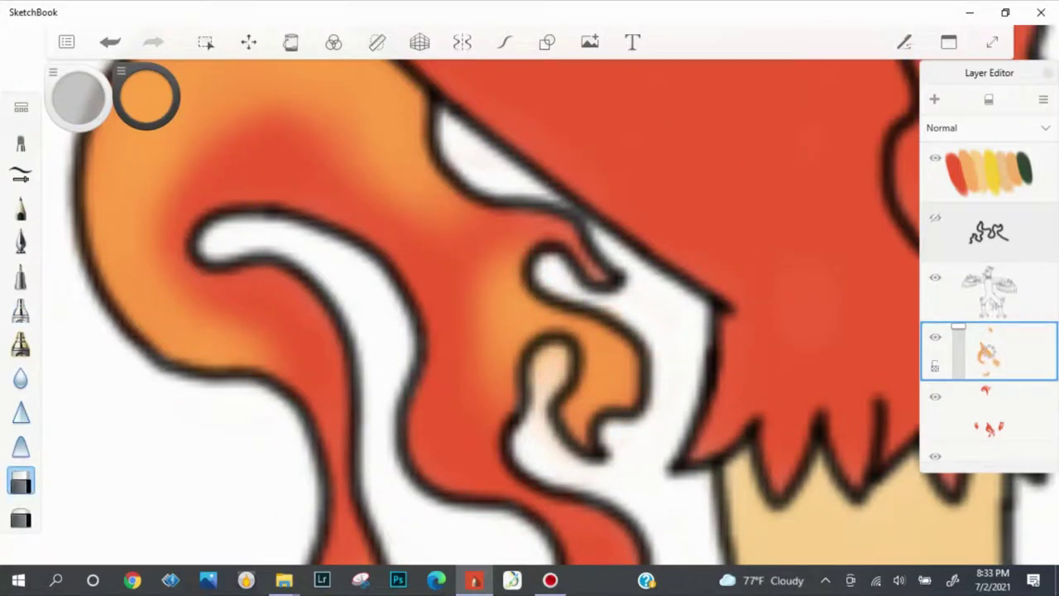
# Shade the lower S-shaped tongue of the large flame orange and erase the overspray along both sides of its outline.
pyautogui.scroll(2, 530, 315)
pyautogui.click(21, 310)
pyautogui.moveTo(431, 157)
pyautogui.mouseDown()
pyautogui.moveTo(551, 264)
pyautogui.moveTo(571, 315)
pyautogui.mouseUp()
pyautogui.click(21, 480)
pyautogui.moveTo(484, 153); pyautogui.dragTo(538, 186)
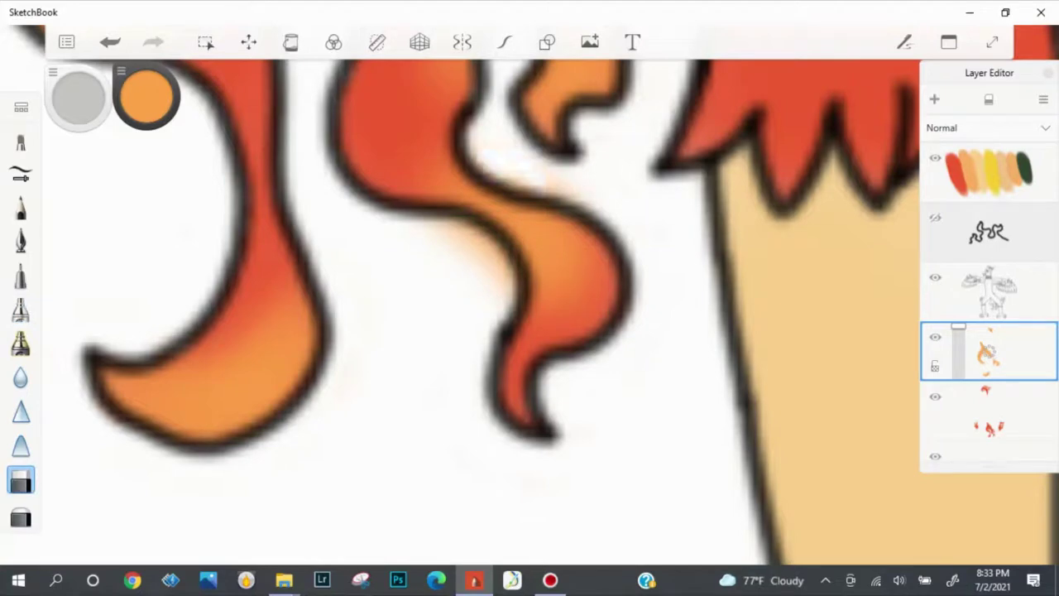
pyautogui.moveTo(431, 221); pyautogui.dragTo(505, 286)
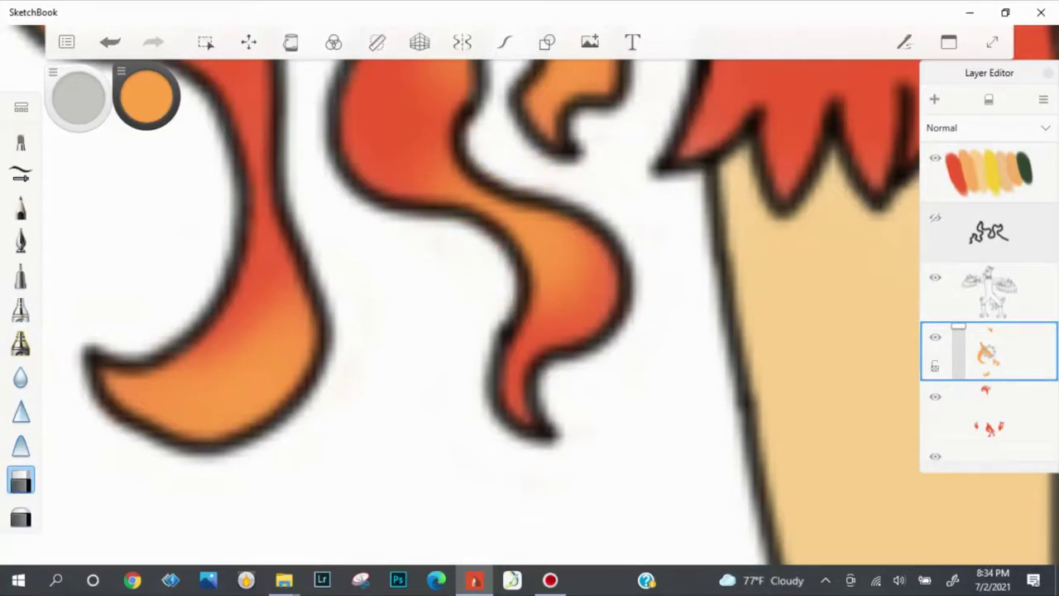
# Airbrush orange over the base of the right-hand knee flame, along the edge where it meets the red leg.
pyautogui.scroll(-10, 884, 311)
pyautogui.scroll(10, 884, 311)
pyautogui.scroll(-2, 884, 311)
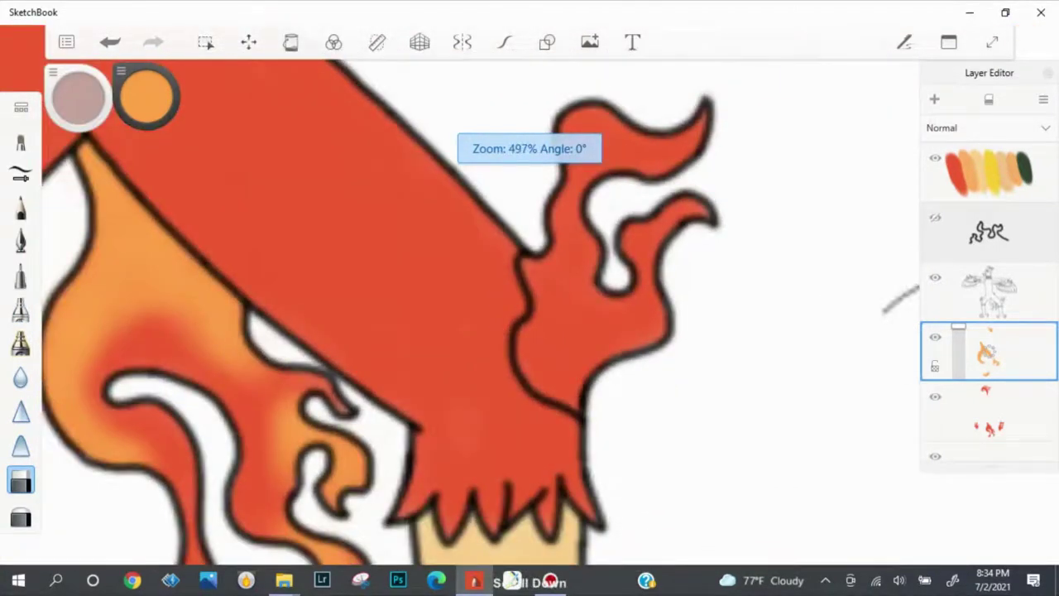
pyautogui.press('b')
pyautogui.press('b')
pyautogui.scroll(3, 529, 381)
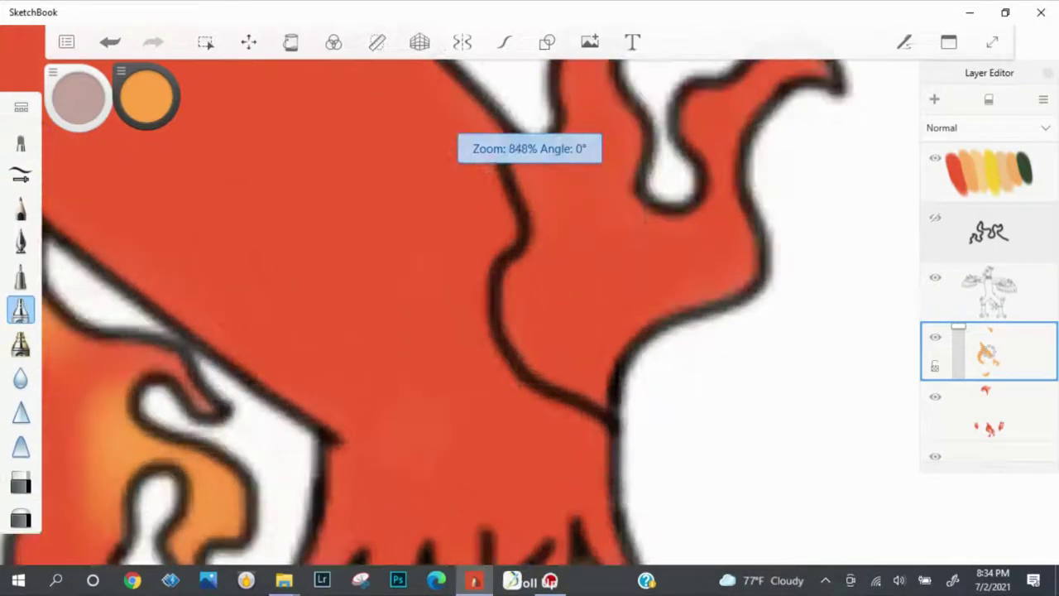
pyautogui.scroll(-4, 914, 339)
pyautogui.scroll(3, 914, 339)
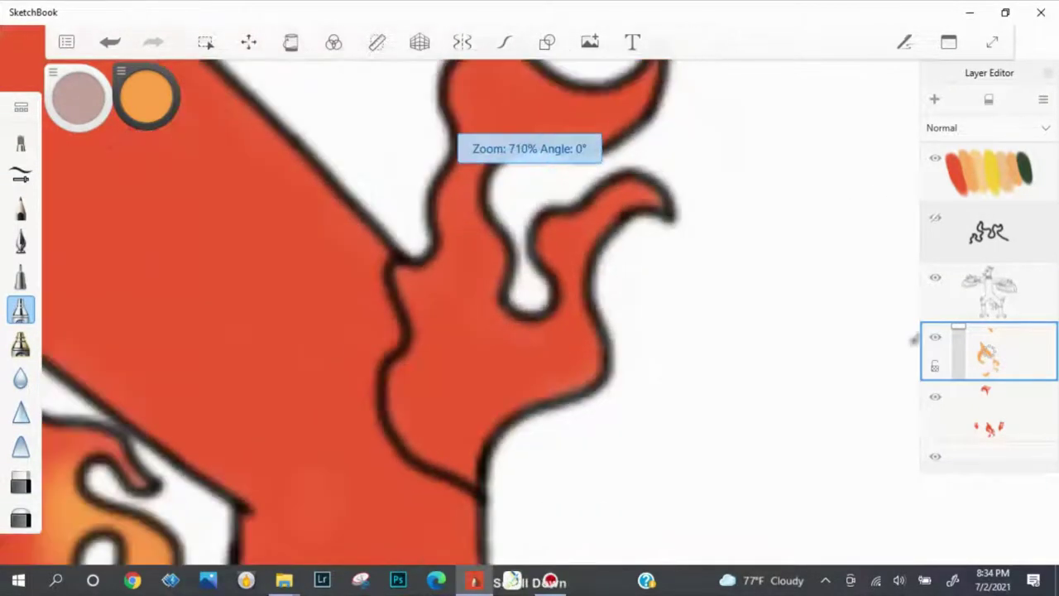
pyautogui.scroll(2, 497, 315)
pyautogui.moveTo(402, 248)
pyautogui.mouseDown()
pyautogui.moveTo(426, 322)
pyautogui.moveTo(418, 364)
pyautogui.moveTo(513, 439)
pyautogui.moveTo(452, 472)
pyautogui.moveTo(443, 509)
pyautogui.mouseUp()
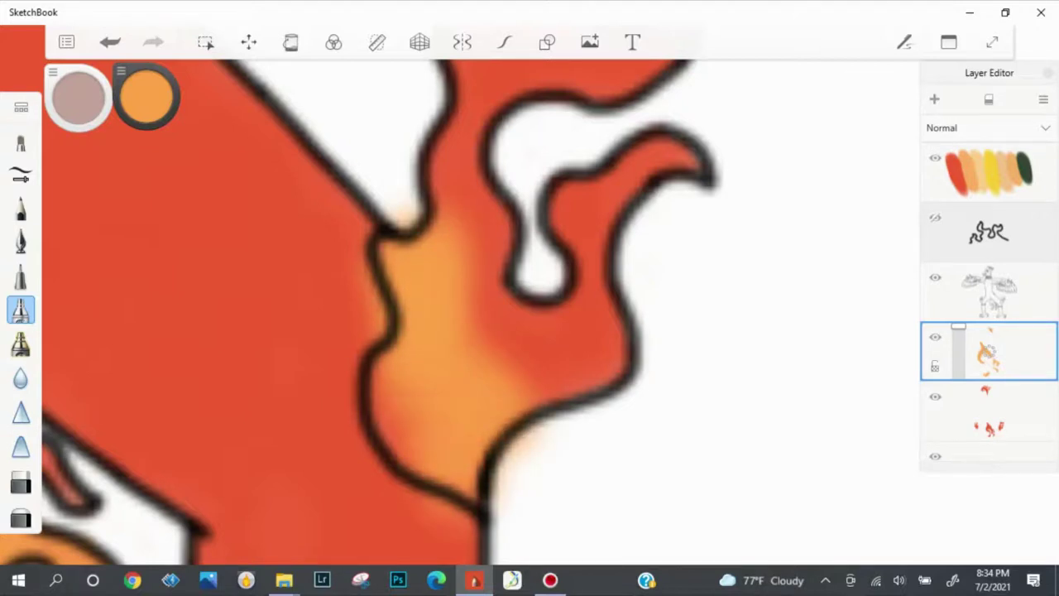
pyautogui.moveTo(414, 380); pyautogui.dragTo(356, 414)
# Extend the orange across the right-hand knee flame's lower outer bulge, undoing and repainting strokes to refine the blend into red.
pyautogui.scroll(-2, 497, 314)
pyautogui.scroll(2, 496, 314)
pyautogui.moveTo(488, 423)
pyautogui.mouseDown()
pyautogui.moveTo(579, 397)
pyautogui.moveTo(463, 364)
pyautogui.mouseUp()
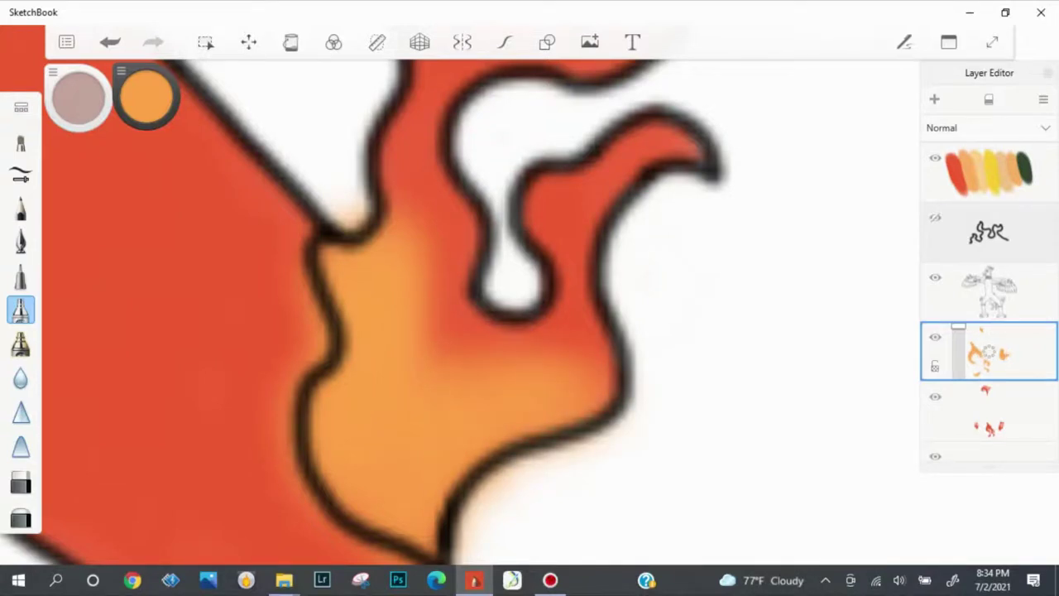
pyautogui.hotkey('ctrl', 'z')
pyautogui.moveTo(596, 451); pyautogui.dragTo(480, 393)
pyautogui.moveTo(571, 405)
pyautogui.mouseDown()
pyautogui.moveTo(588, 372)
pyautogui.moveTo(579, 314)
pyautogui.mouseUp()
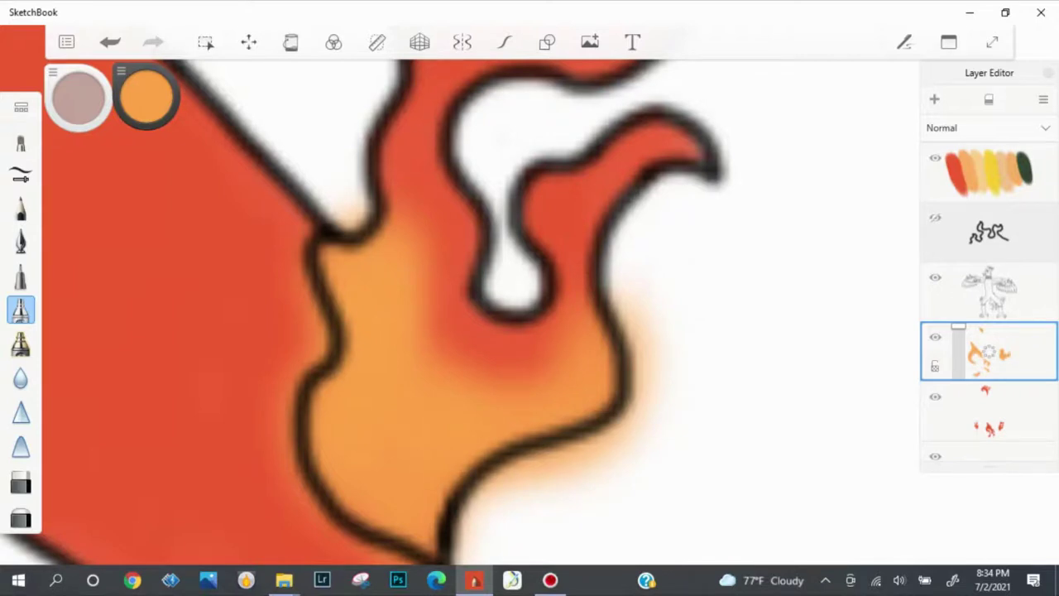
pyautogui.hotkey('ctrl', 'z')
pyautogui.moveTo(547, 460); pyautogui.dragTo(662, 397)
pyautogui.moveTo(596, 455); pyautogui.dragTo(650, 389)
# Erase the orange overspray from the white area outside the right-hand knee flame's lower outer outline.
pyautogui.press('e')
pyautogui.scroll(-3, 480, 306)
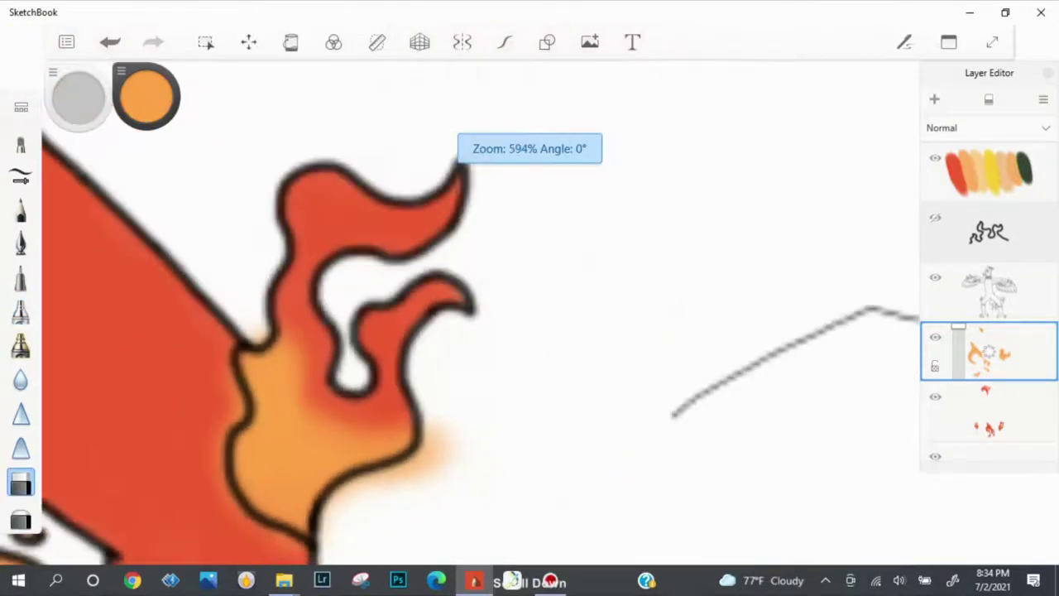
pyautogui.scroll(4, 480, 306)
pyautogui.moveTo(437, 308)
pyautogui.mouseDown()
pyautogui.moveTo(393, 418)
pyautogui.moveTo(364, 439)
pyautogui.moveTo(277, 434)
pyautogui.moveTo(255, 447)
pyautogui.moveTo(229, 529)
pyautogui.mouseUp()
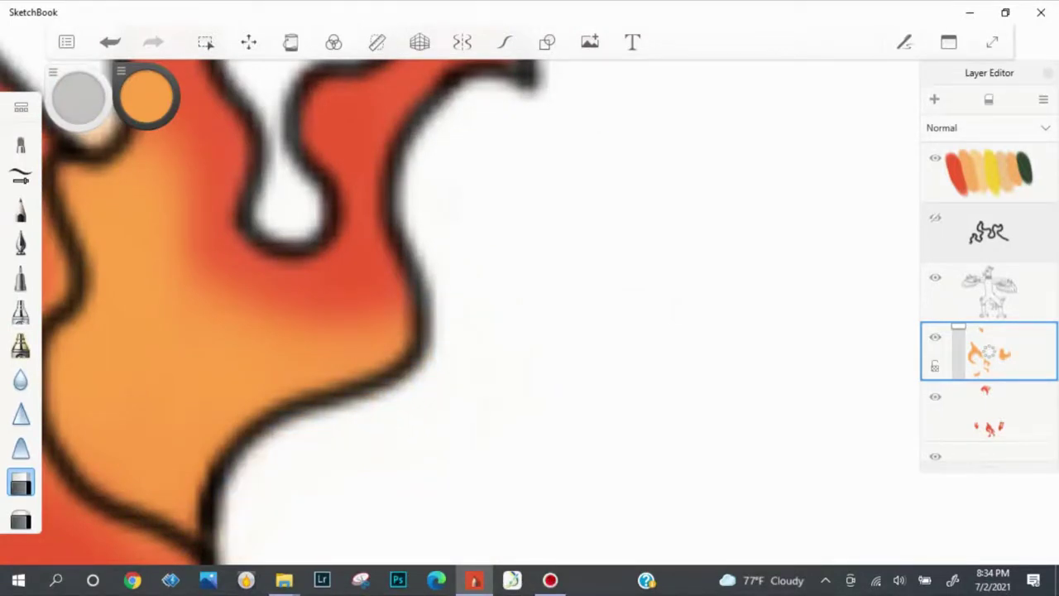
# Erase the orange overspray from the red leg beside the right-hand knee flame and from the white notch above its base.
pyautogui.scroll(-1, 158, 406)
pyautogui.scroll(3, 331, 314)
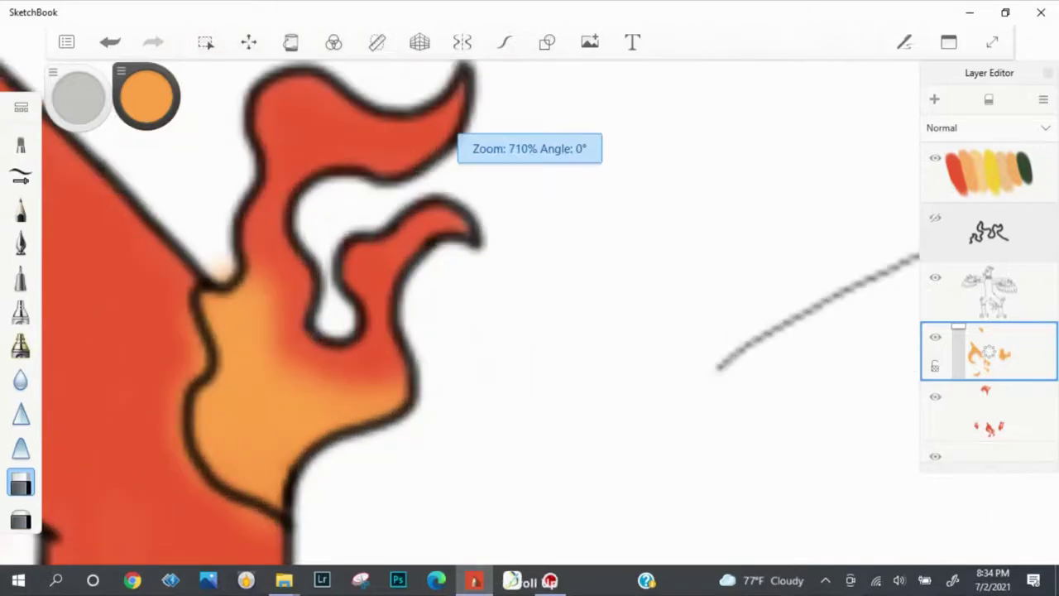
pyautogui.scroll(-2, 331, 315)
pyautogui.scroll(2, 331, 315)
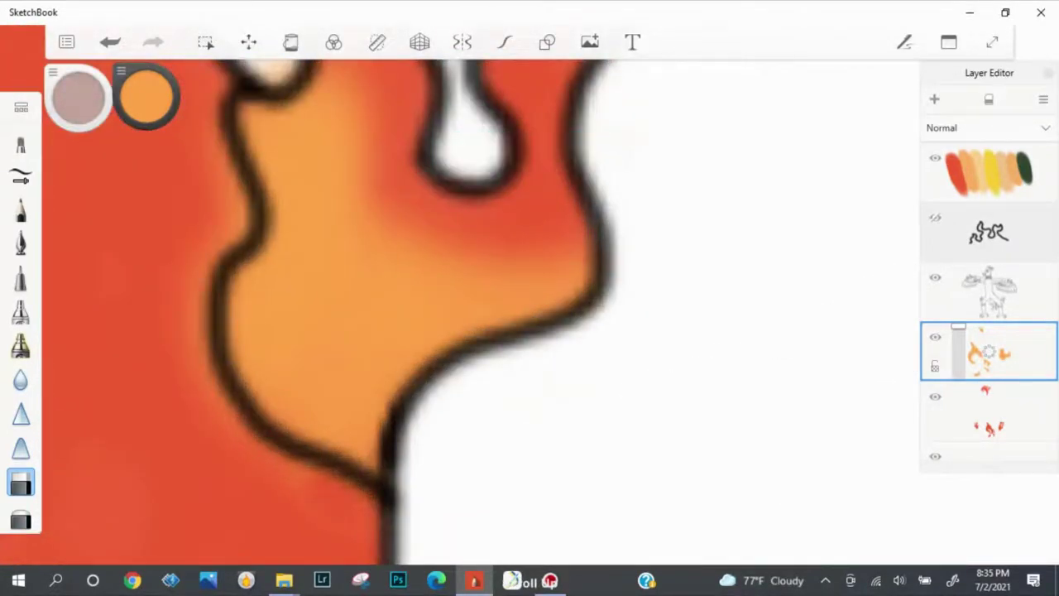
pyautogui.moveTo(217, 430)
pyautogui.mouseDown()
pyautogui.moveTo(197, 324)
pyautogui.moveTo(217, 216)
pyautogui.mouseUp()
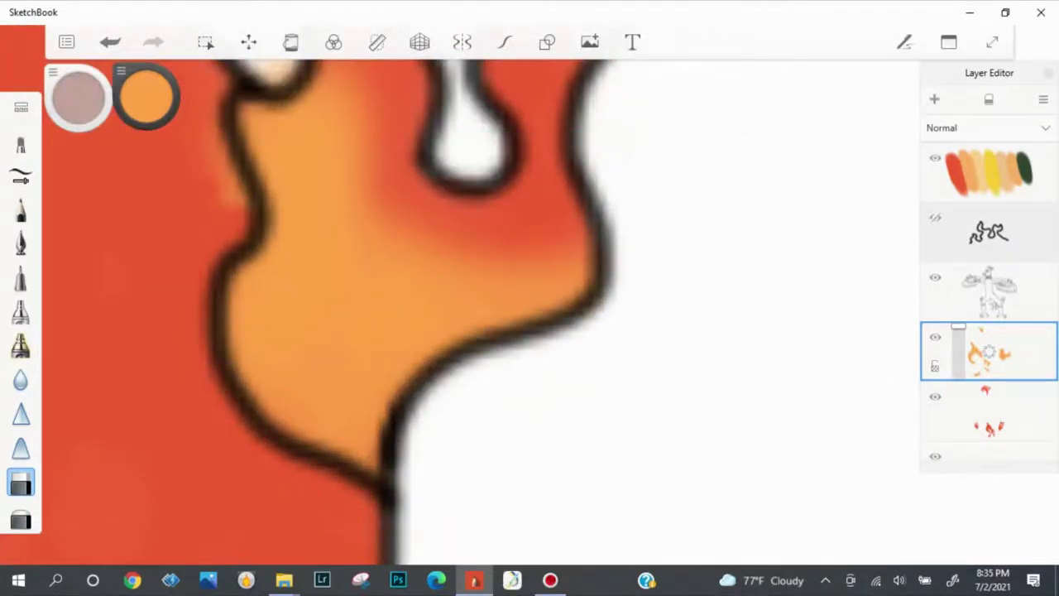
pyautogui.moveTo(467, 174); pyautogui.dragTo(561, 381)
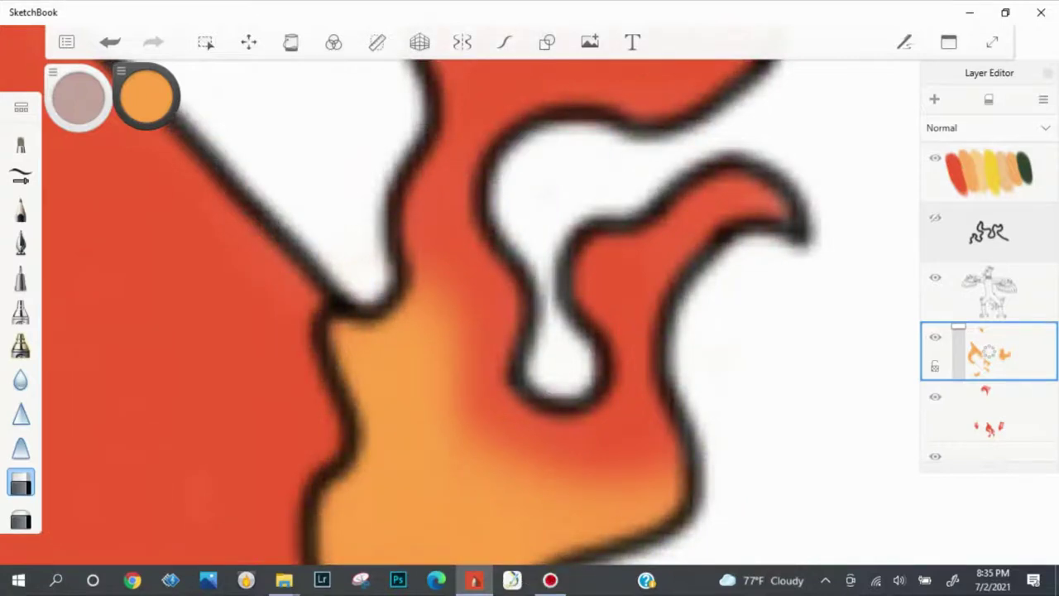
# Airbrush orange over the upper tongue of the right-hand knee flame, from its pointed tip toward the red bend.
pyautogui.scroll(-5, 480, 310)
pyautogui.scroll(3, 480, 311)
pyautogui.scroll(-5, 480, 311)
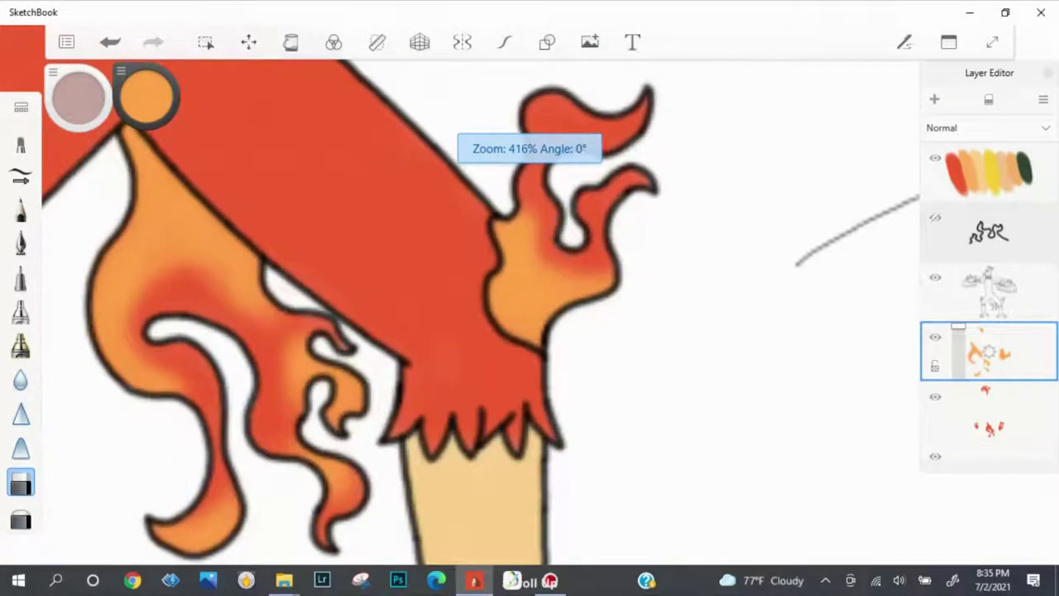
pyautogui.scroll(7, 480, 310)
pyautogui.click(20, 310)
pyautogui.moveTo(646, 166)
pyautogui.mouseDown()
pyautogui.moveTo(579, 240)
pyautogui.moveTo(497, 273)
pyautogui.moveTo(397, 290)
pyautogui.moveTo(331, 224)
pyautogui.moveTo(249, 195)
pyautogui.mouseUp()
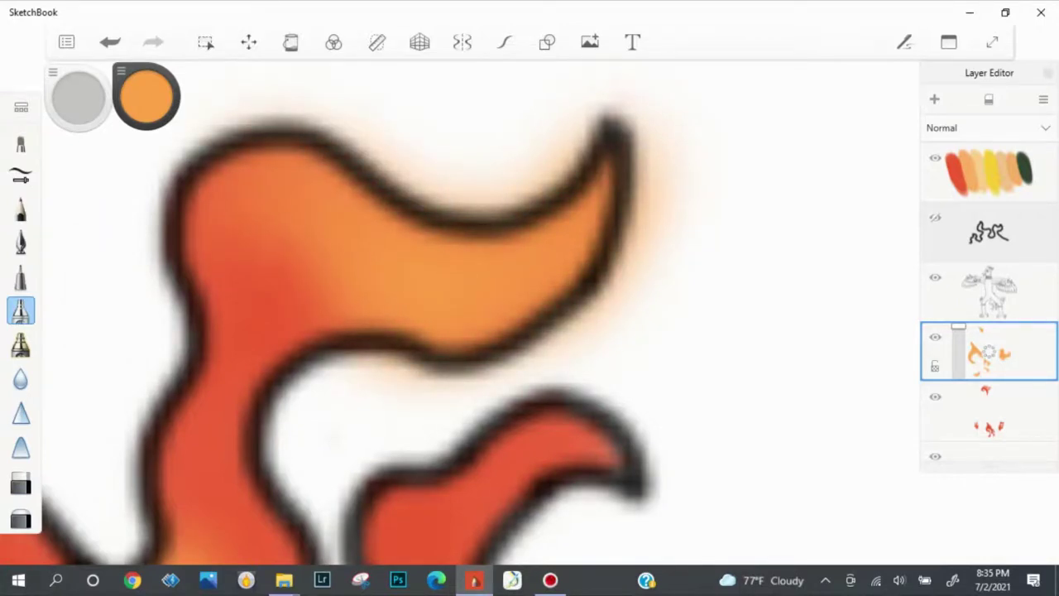
# Erase the orange overspray around the outline of the right-hand knee flame's upper tongue.
pyautogui.press('e')
pyautogui.scroll(-5, 455, 307)
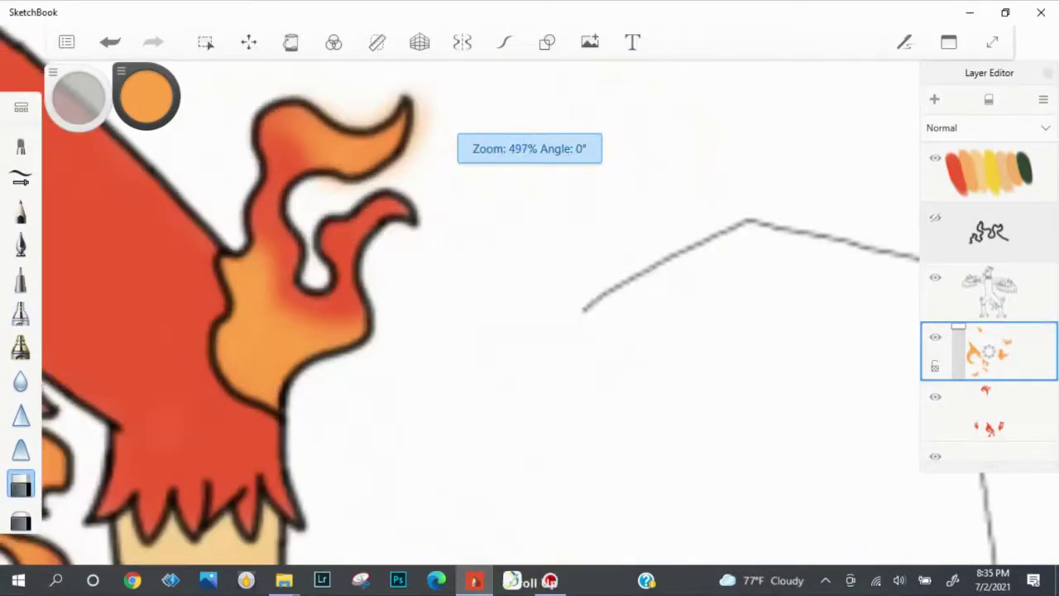
pyautogui.scroll(5, 455, 306)
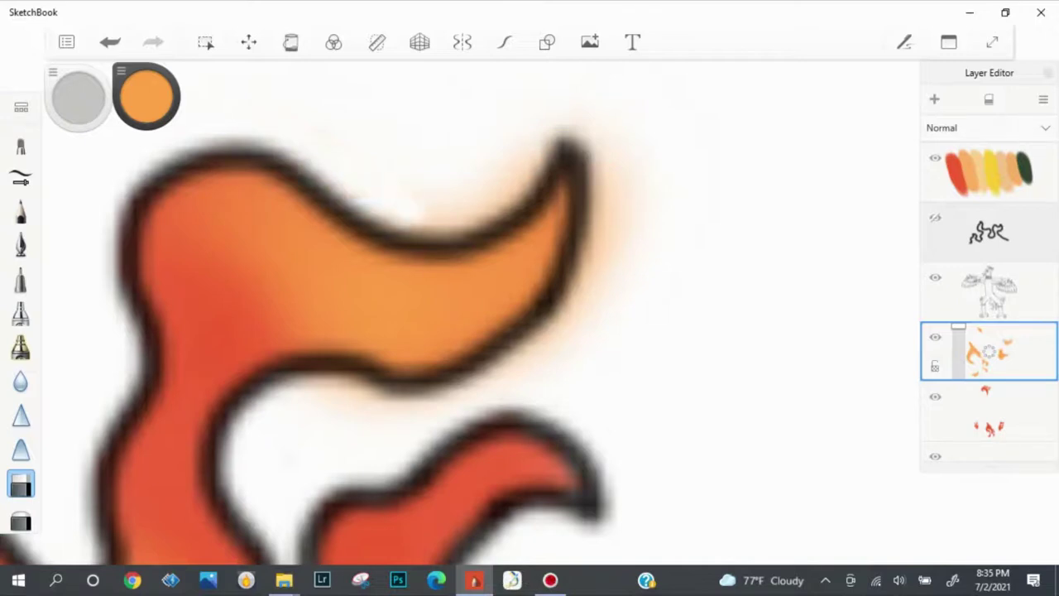
pyautogui.moveTo(307, 389); pyautogui.dragTo(368, 388)
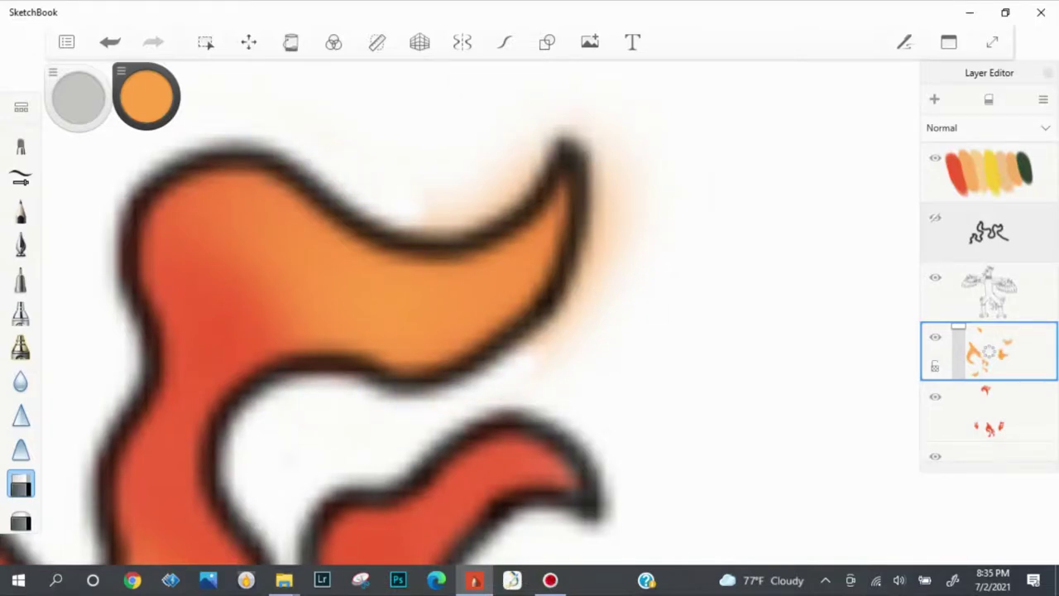
pyautogui.scroll(3, 331, 331)
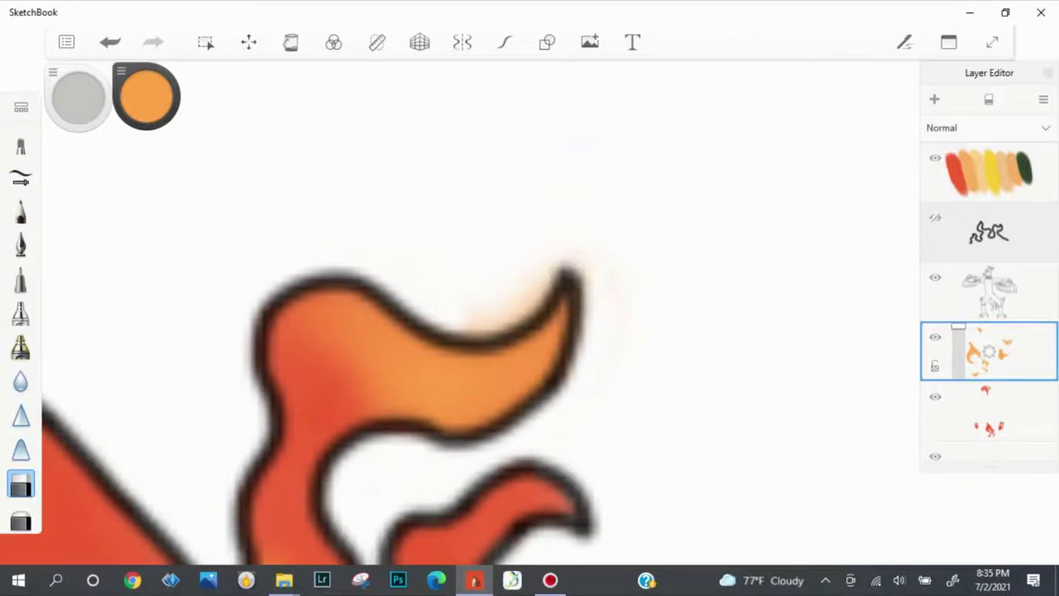
pyautogui.moveTo(508, 320); pyautogui.dragTo(476, 328)
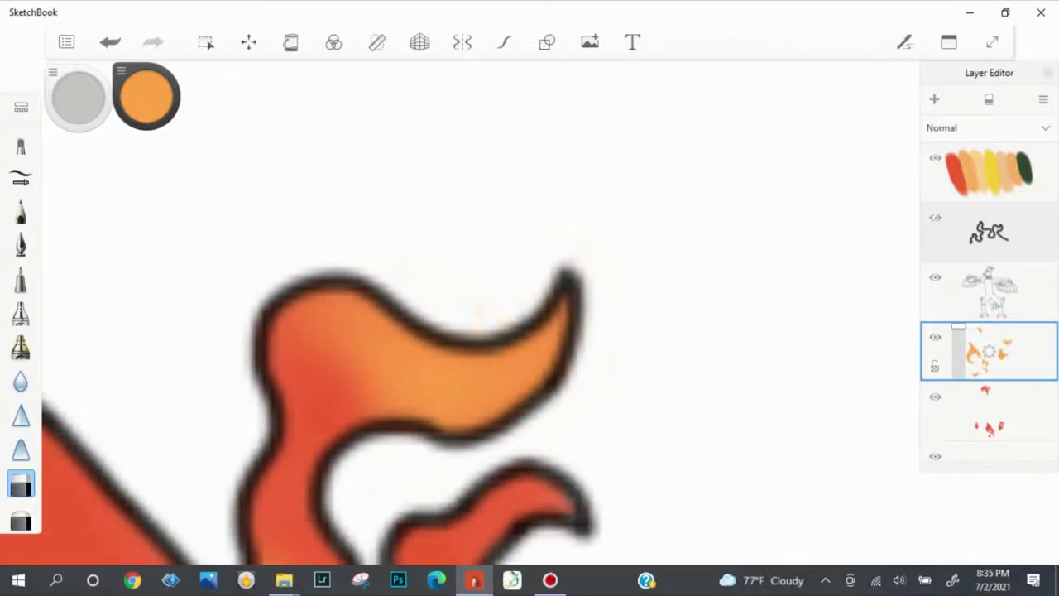
# Airbrush orange over the base of the left-hand knee flame and up into its outer tongue.
pyautogui.scroll(-10, 529, 298)
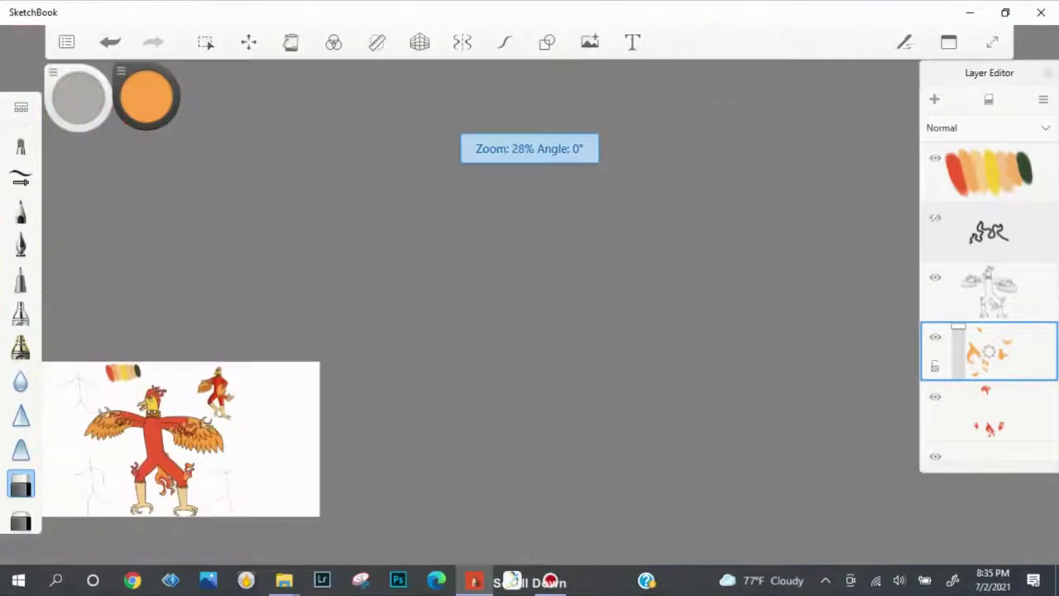
pyautogui.scroll(10, 530, 298)
pyautogui.click(20, 313)
pyautogui.scroll(3, 530, 297)
pyautogui.moveTo(513, 451)
pyautogui.mouseDown()
pyautogui.moveTo(501, 414)
pyautogui.moveTo(455, 464)
pyautogui.moveTo(364, 327)
pyautogui.moveTo(364, 265)
pyautogui.moveTo(389, 199)
pyautogui.mouseUp()
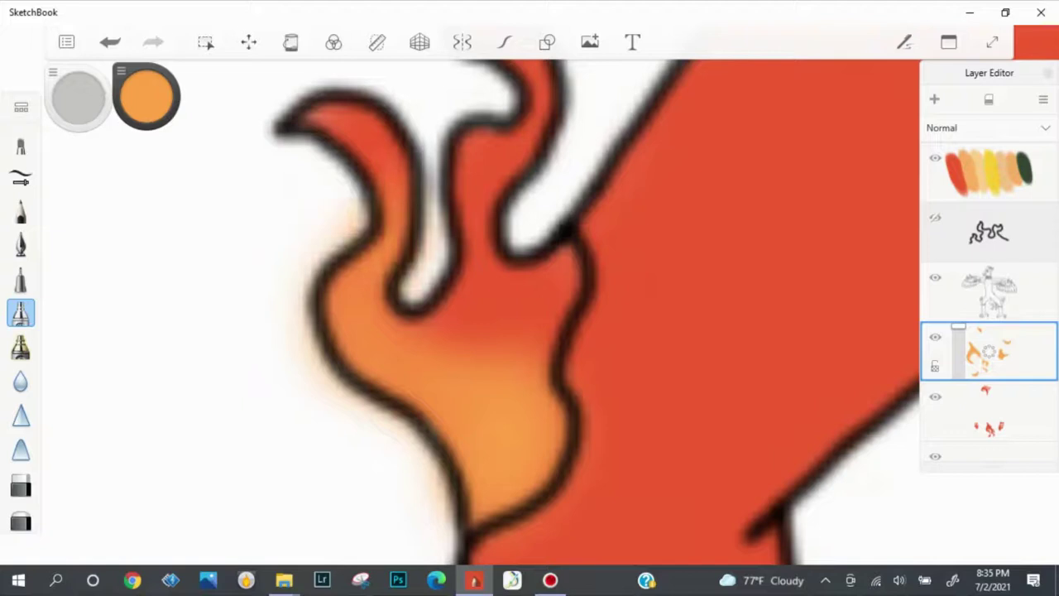
# Extend the orange through the middle of the left-hand knee flame and colour the taller tongue's curled tip.
pyautogui.scroll(-2, 496, 273)
pyautogui.scroll(4, 497, 273)
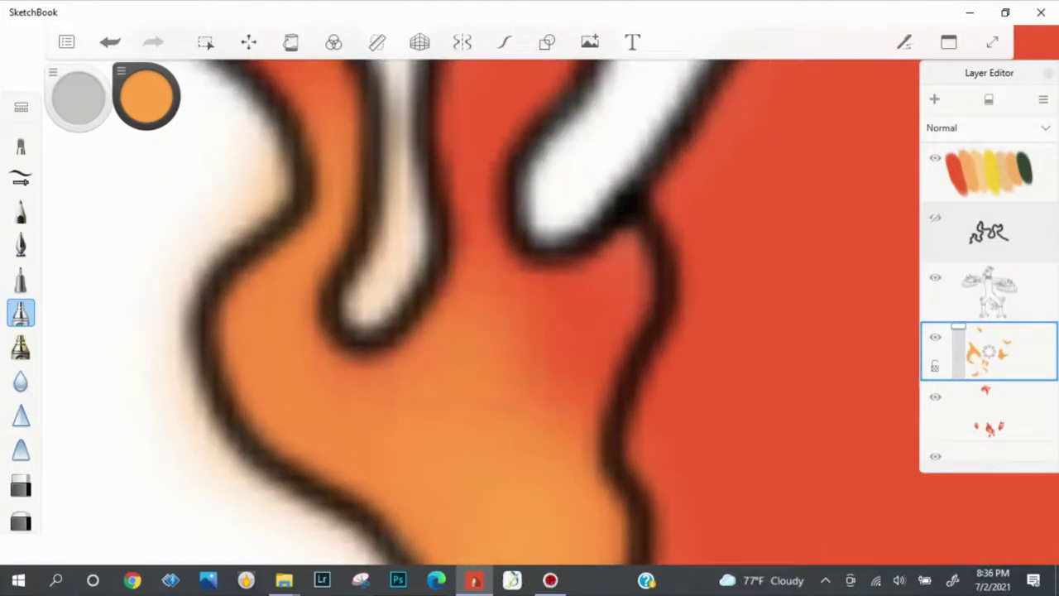
pyautogui.scroll(-5, 496, 273)
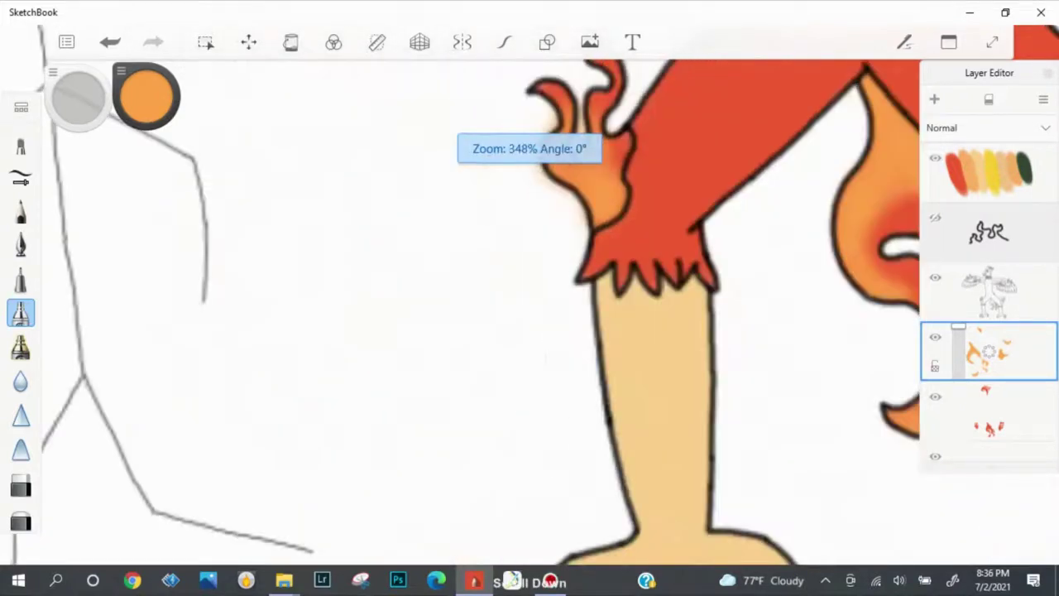
pyautogui.scroll(-3, 497, 273)
pyautogui.scroll(7, 497, 273)
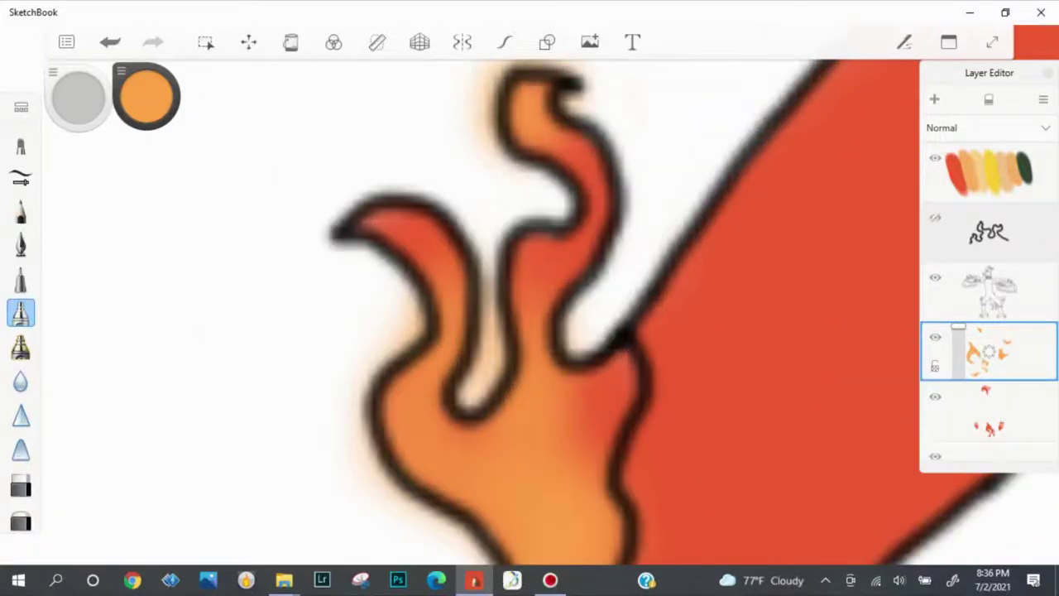
# Erase the orange overspray along the outer edge of the left-hand knee flame.
pyautogui.press('e')
pyautogui.scroll(-4, 519, 149)
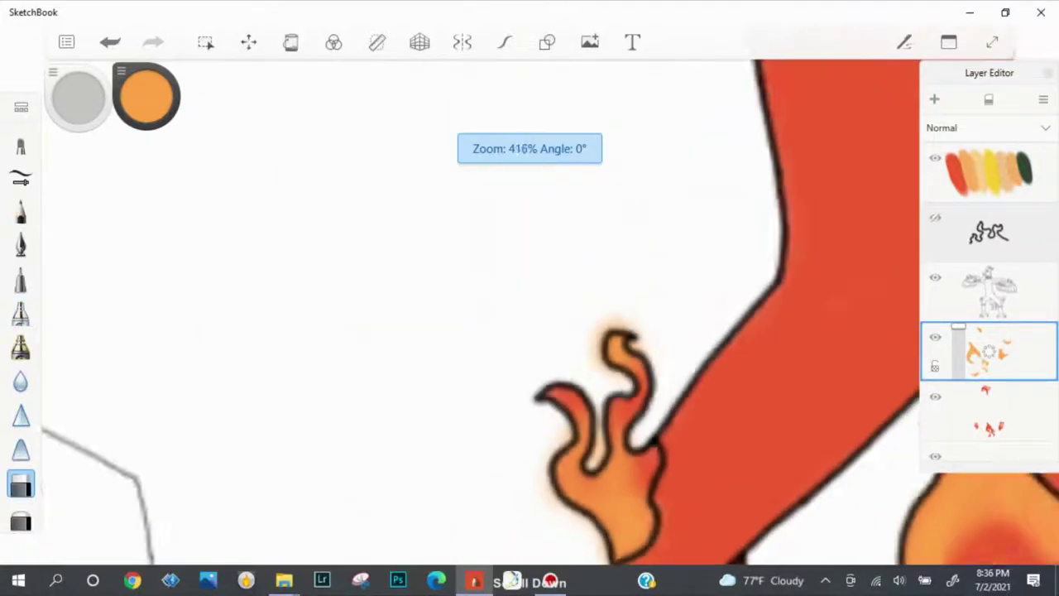
pyautogui.scroll(3, 522, 149)
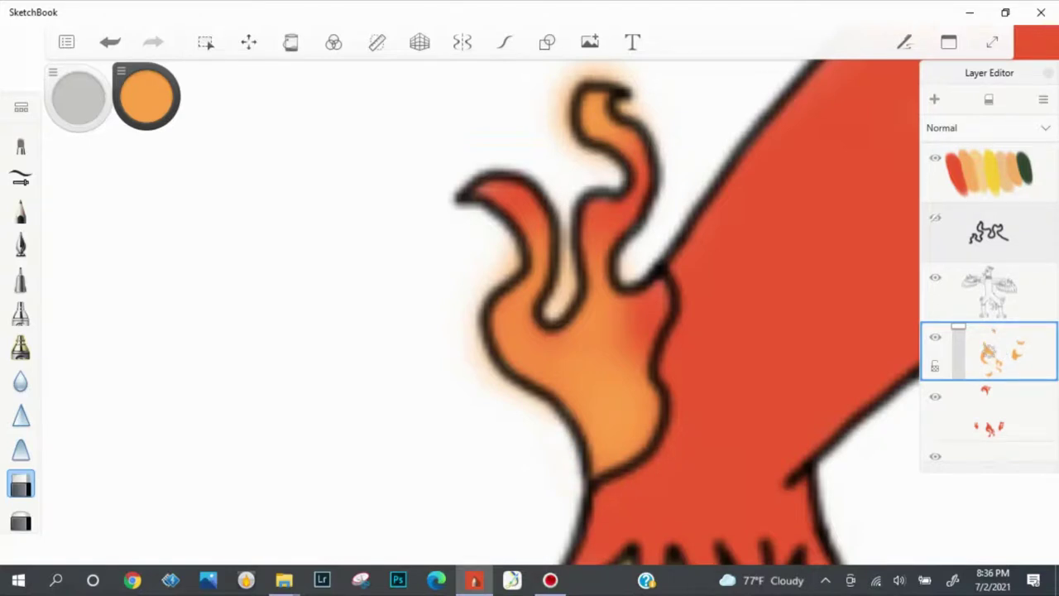
pyautogui.scroll(2, 522, 148)
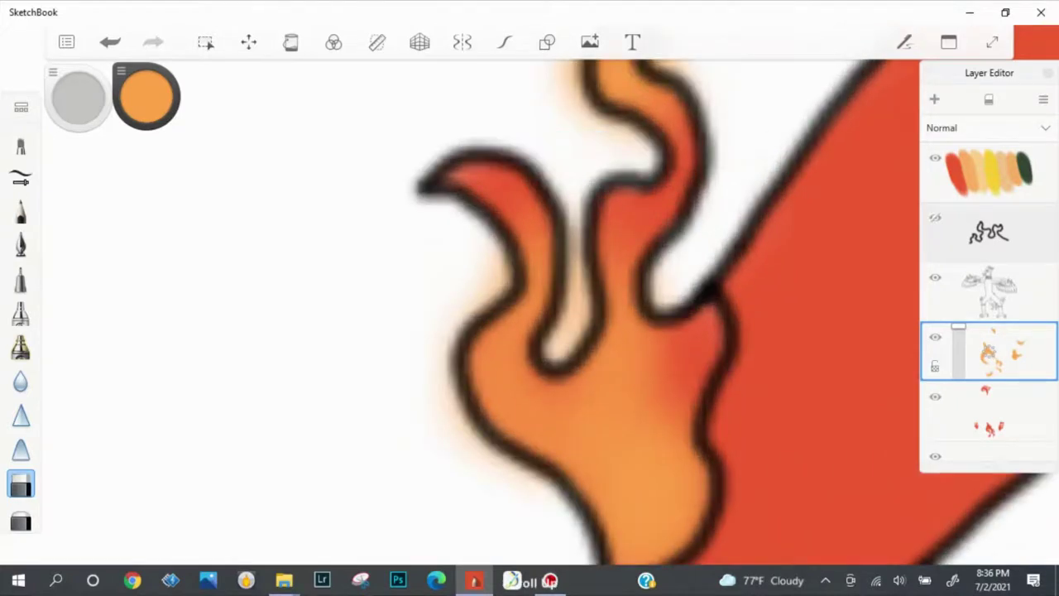
pyautogui.moveTo(461, 379); pyautogui.dragTo(462, 445)
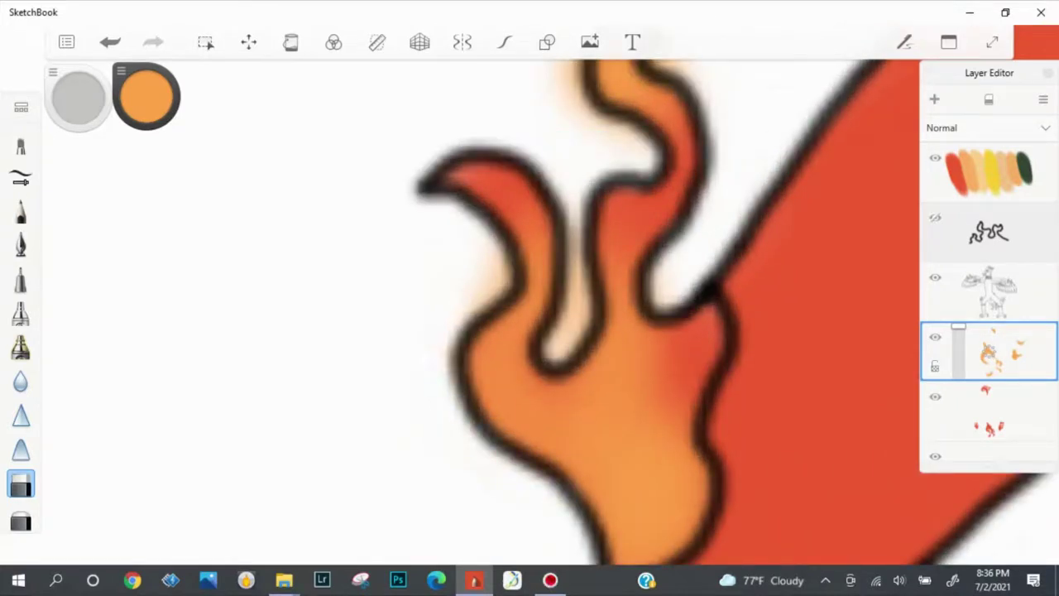
pyautogui.moveTo(493, 258); pyautogui.dragTo(476, 319)
# Erase the orange overspray from the gaps between the left-hand knee flame's tongues and around its tall curled tip.
pyautogui.scroll(-3, 530, 315)
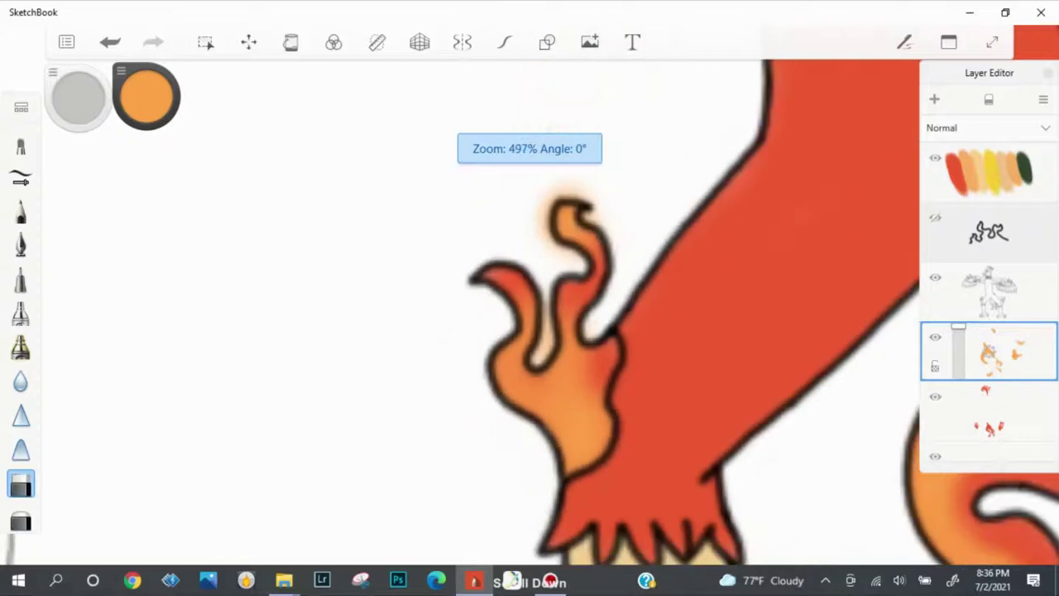
pyautogui.scroll(4, 497, 248)
pyautogui.moveTo(460, 74)
pyautogui.mouseDown()
pyautogui.moveTo(467, 240)
pyautogui.moveTo(437, 261)
pyautogui.mouseUp()
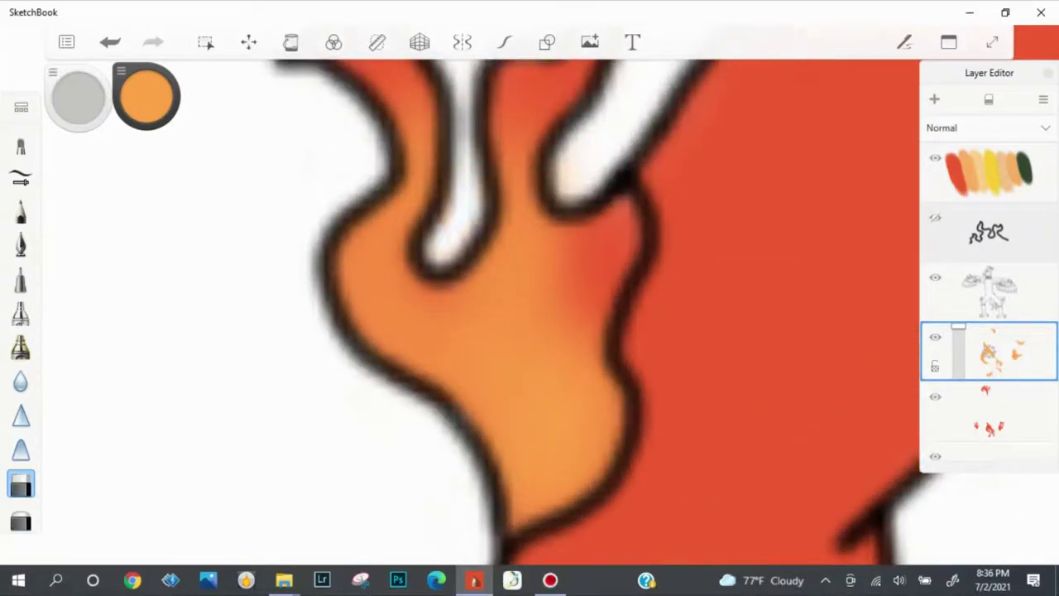
pyautogui.scroll(-4, 530, 315)
pyautogui.scroll(4, 496, 290)
pyautogui.scroll(3, 497, 248)
pyautogui.scroll(-3, 497, 248)
pyautogui.moveTo(408, 235)
pyautogui.mouseDown()
pyautogui.moveTo(401, 187)
pyautogui.moveTo(422, 126)
pyautogui.moveTo(501, 142)
pyautogui.mouseUp()
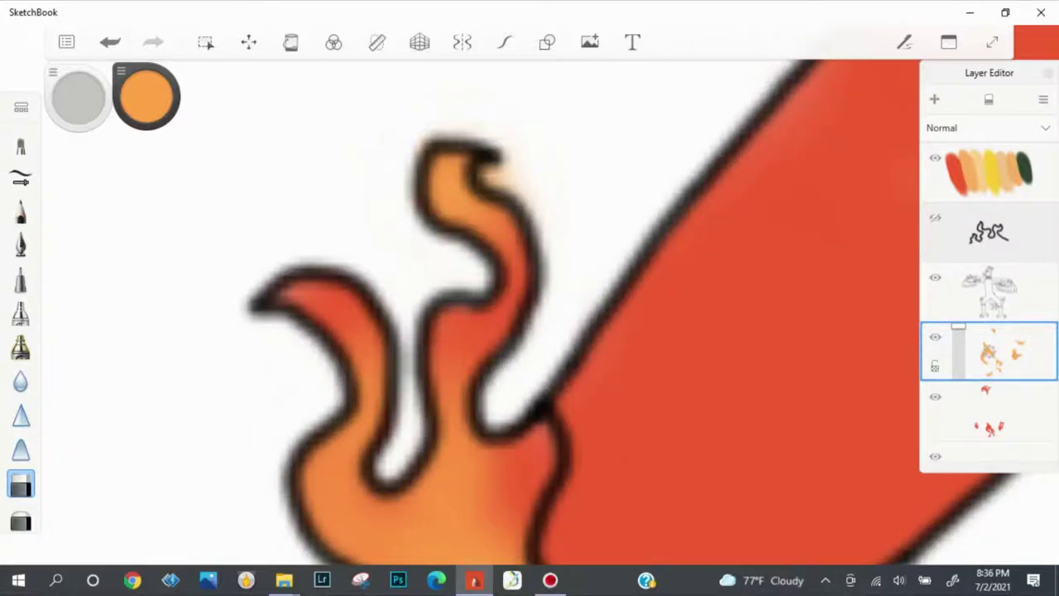
# Airbrush orange along the back edge of the head's red flame crest and up into its rearmost tongue.
pyautogui.scroll(-6, 496, 289)
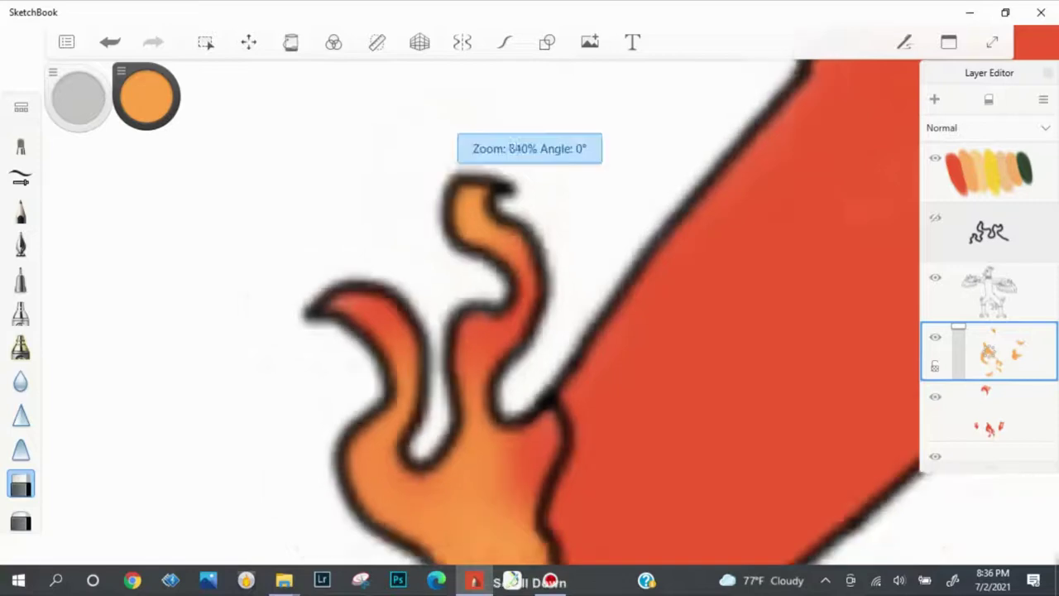
pyautogui.scroll(8, 797, 159)
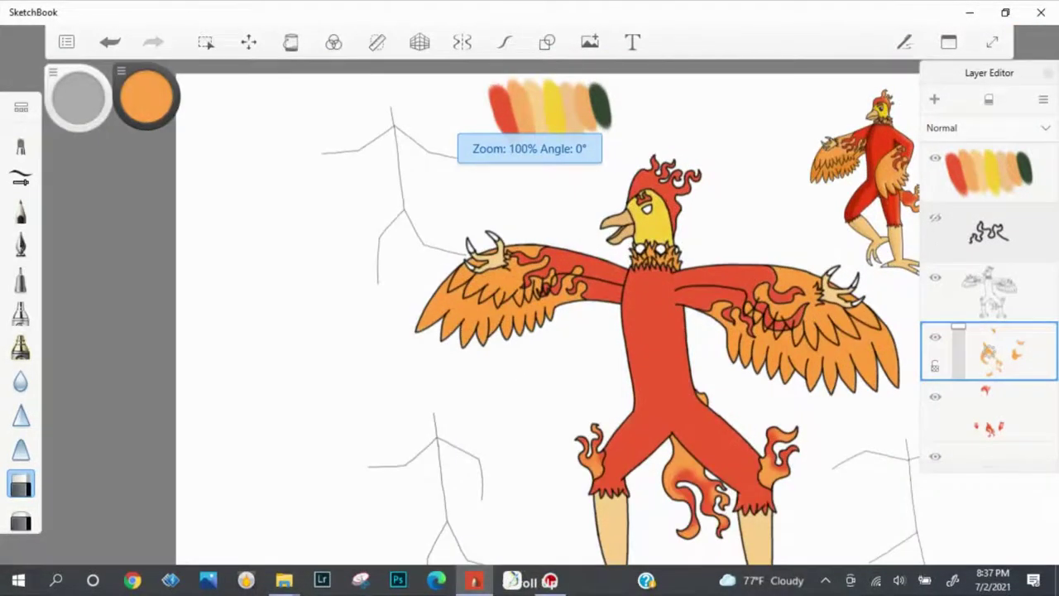
pyautogui.scroll(-10, 567, 538)
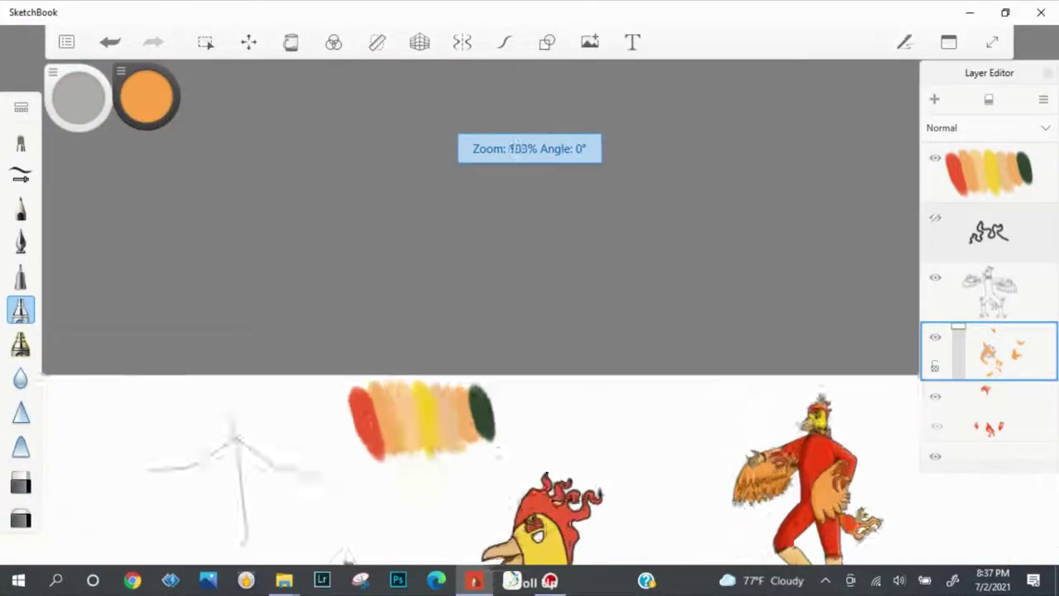
pyautogui.scroll(-2, 538, 530)
pyautogui.scroll(7, 538, 530)
pyautogui.moveTo(546, 464)
pyautogui.mouseDown()
pyautogui.moveTo(542, 365)
pyautogui.moveTo(526, 352)
pyautogui.moveTo(519, 300)
pyautogui.moveTo(530, 285)
pyautogui.moveTo(505, 239)
pyautogui.moveTo(587, 236)
pyautogui.moveTo(616, 198)
pyautogui.moveTo(621, 145)
pyautogui.moveTo(646, 137)
pyautogui.mouseUp()
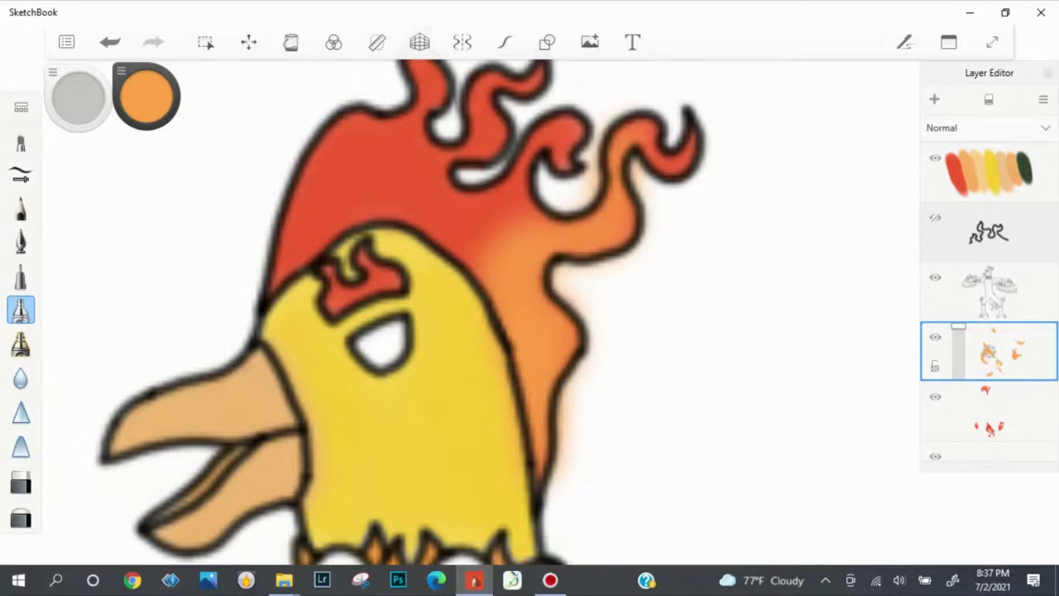